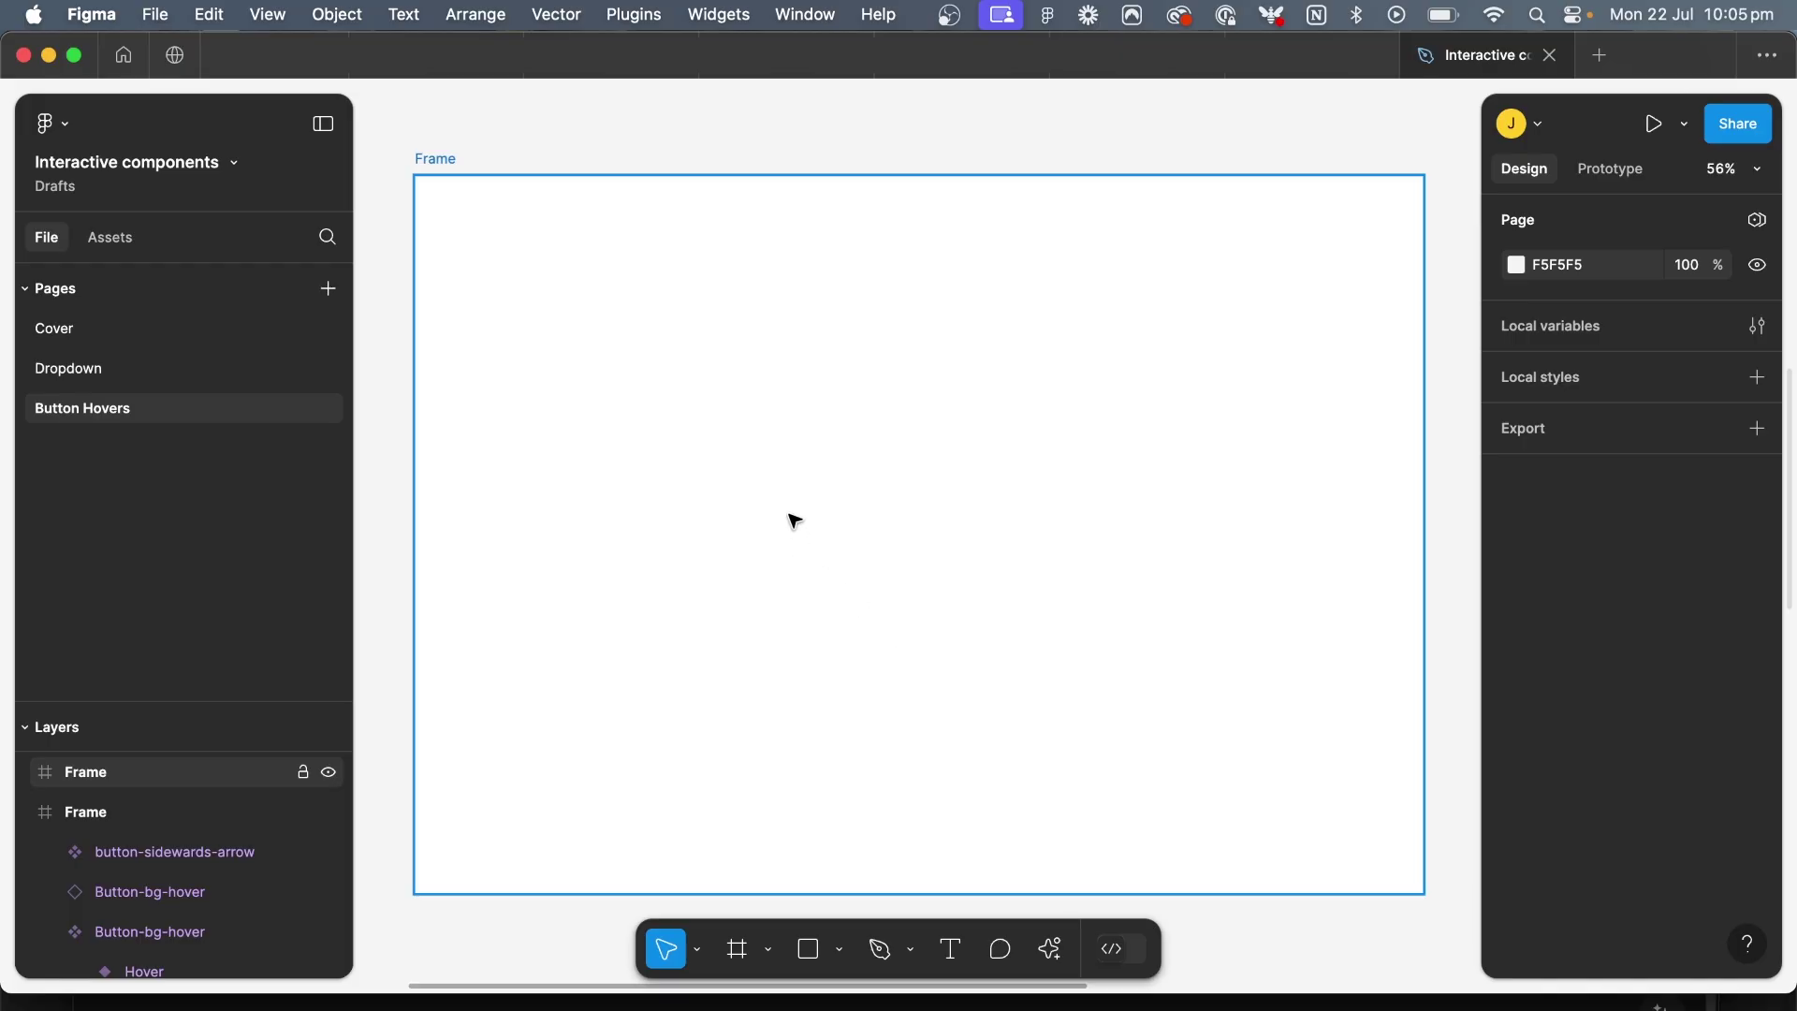
# Place a 'Button' text layer inside the empty frame and zoom in on it
pyautogui.press('t')
pyautogui.click(746, 459)
pyautogui.write('B')
pyautogui.press('Escape')
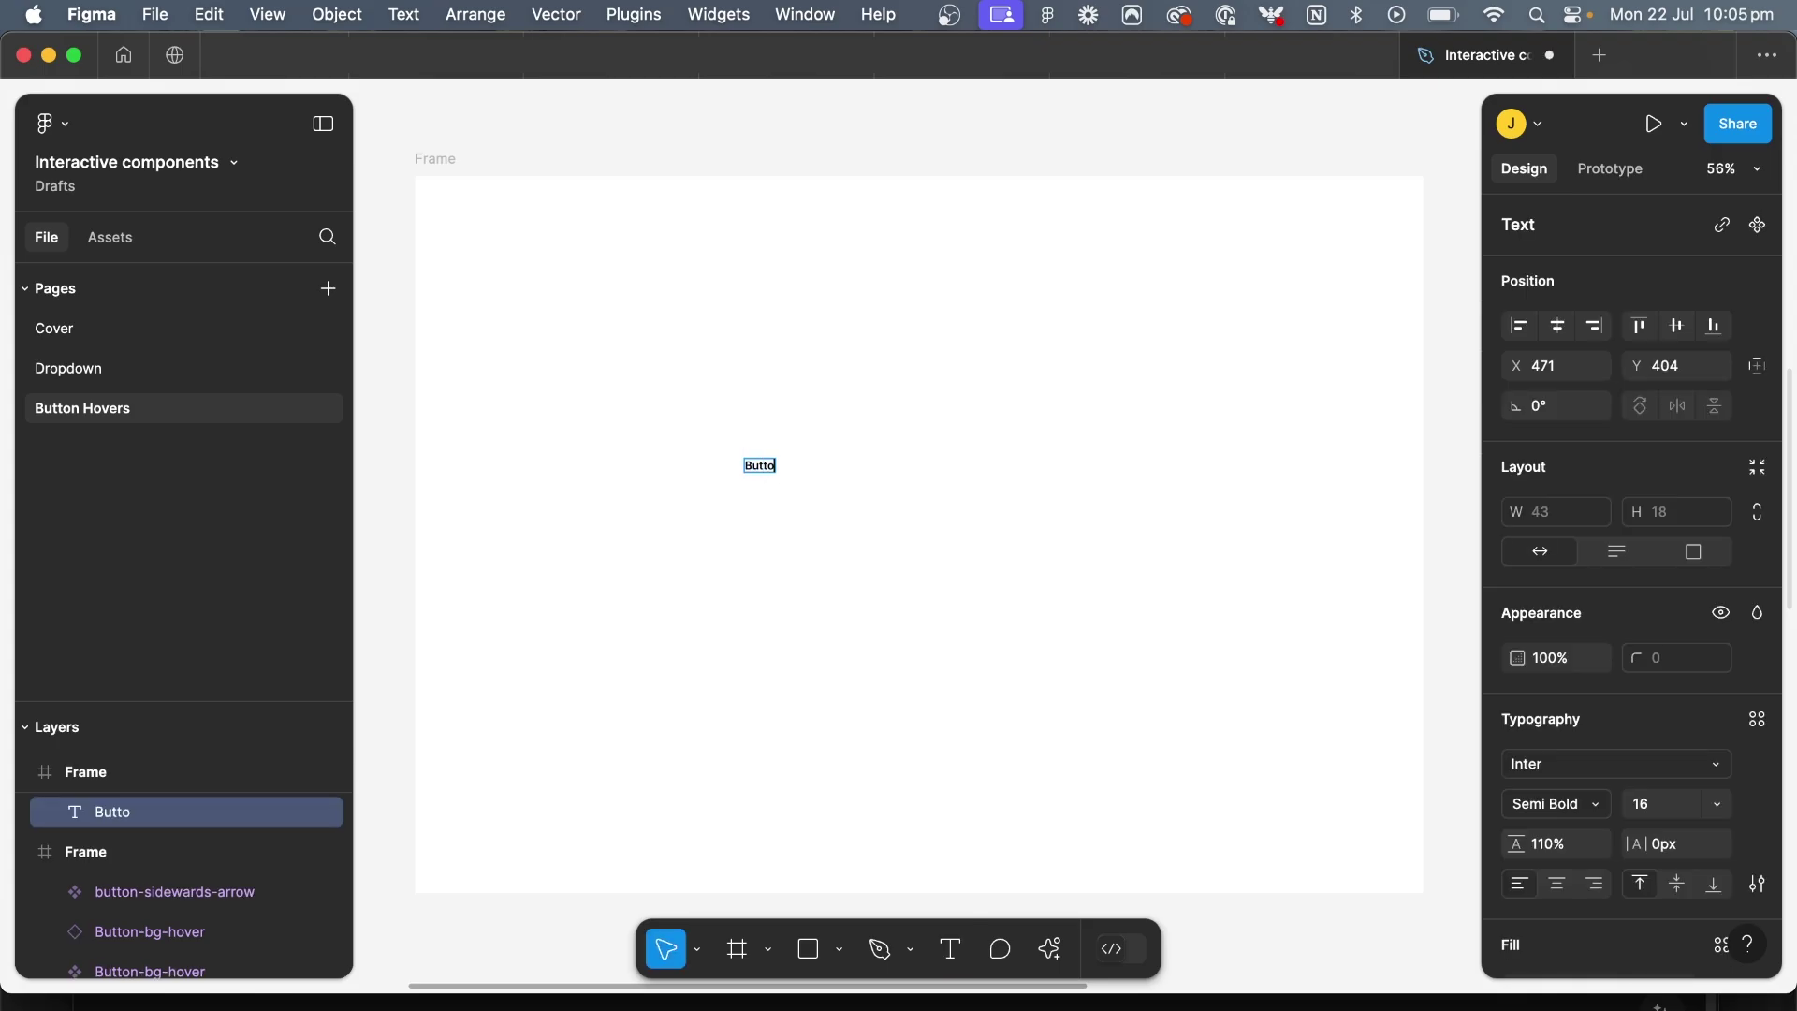
pyautogui.scroll(5, 746, 465)
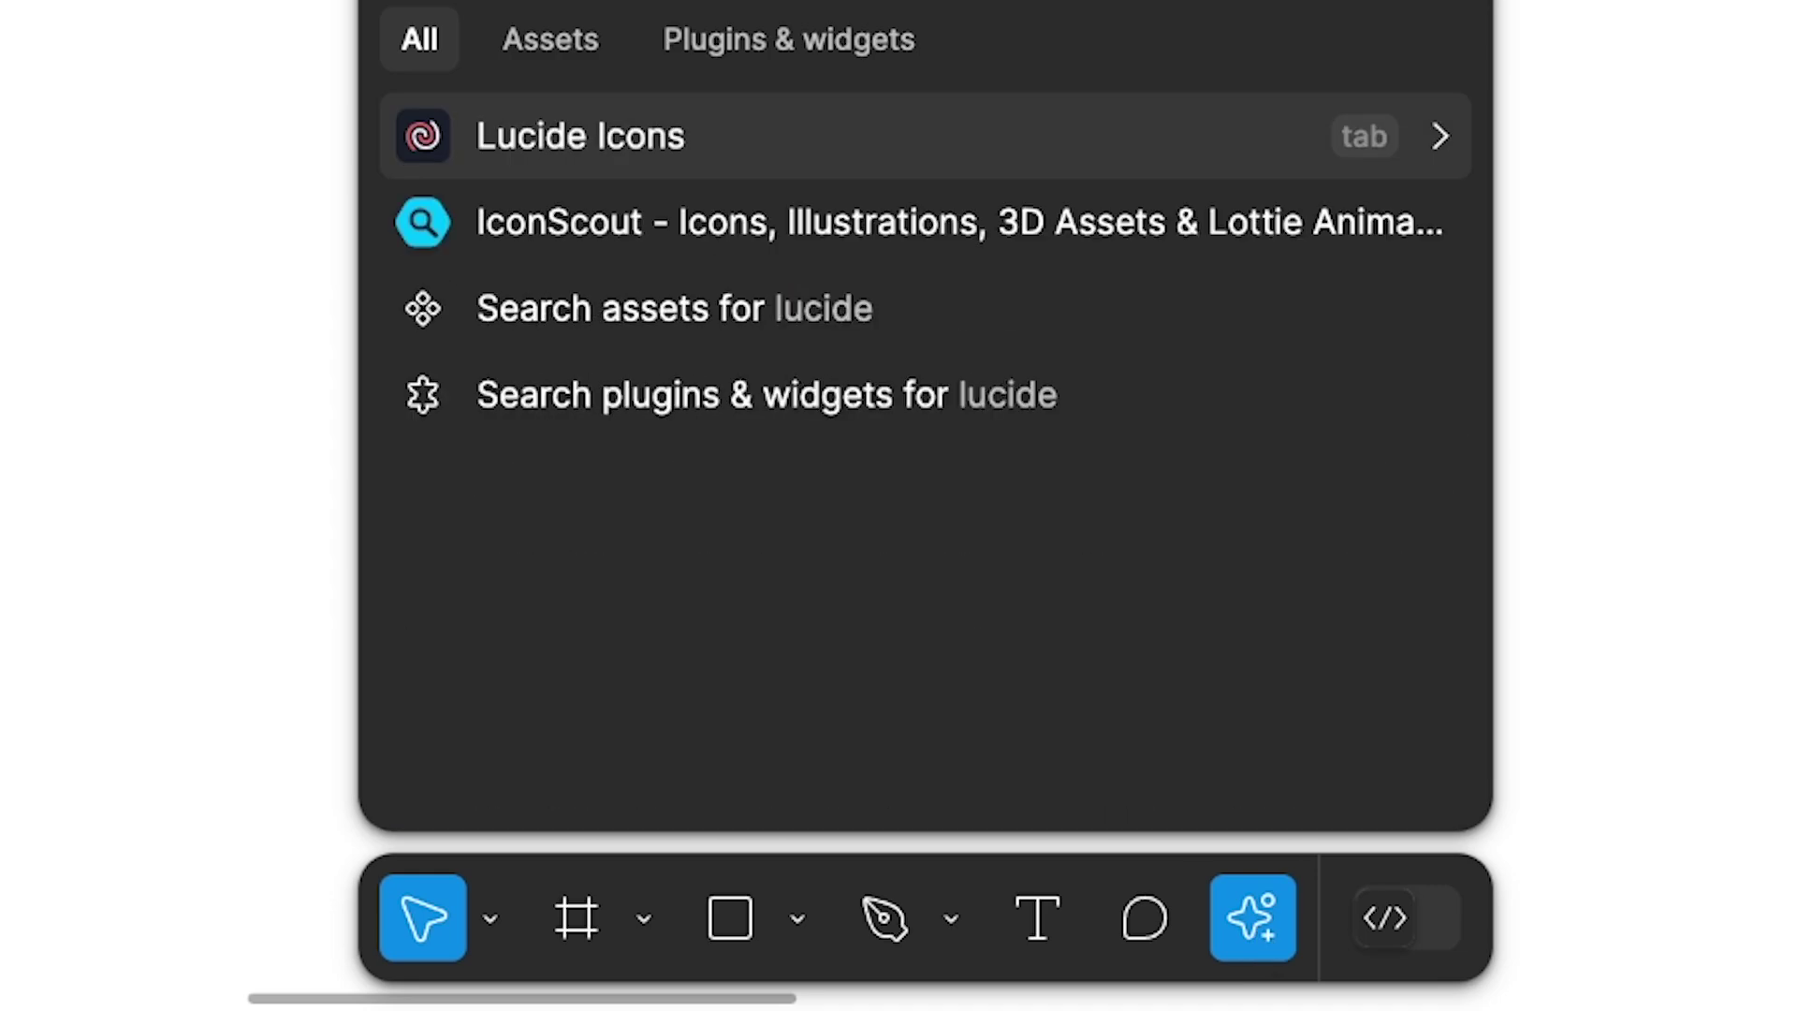
# Insert the Lucide arrow-right icon beside the Button text using the Lucide Icons plugin
pyautogui.click(720, 150)
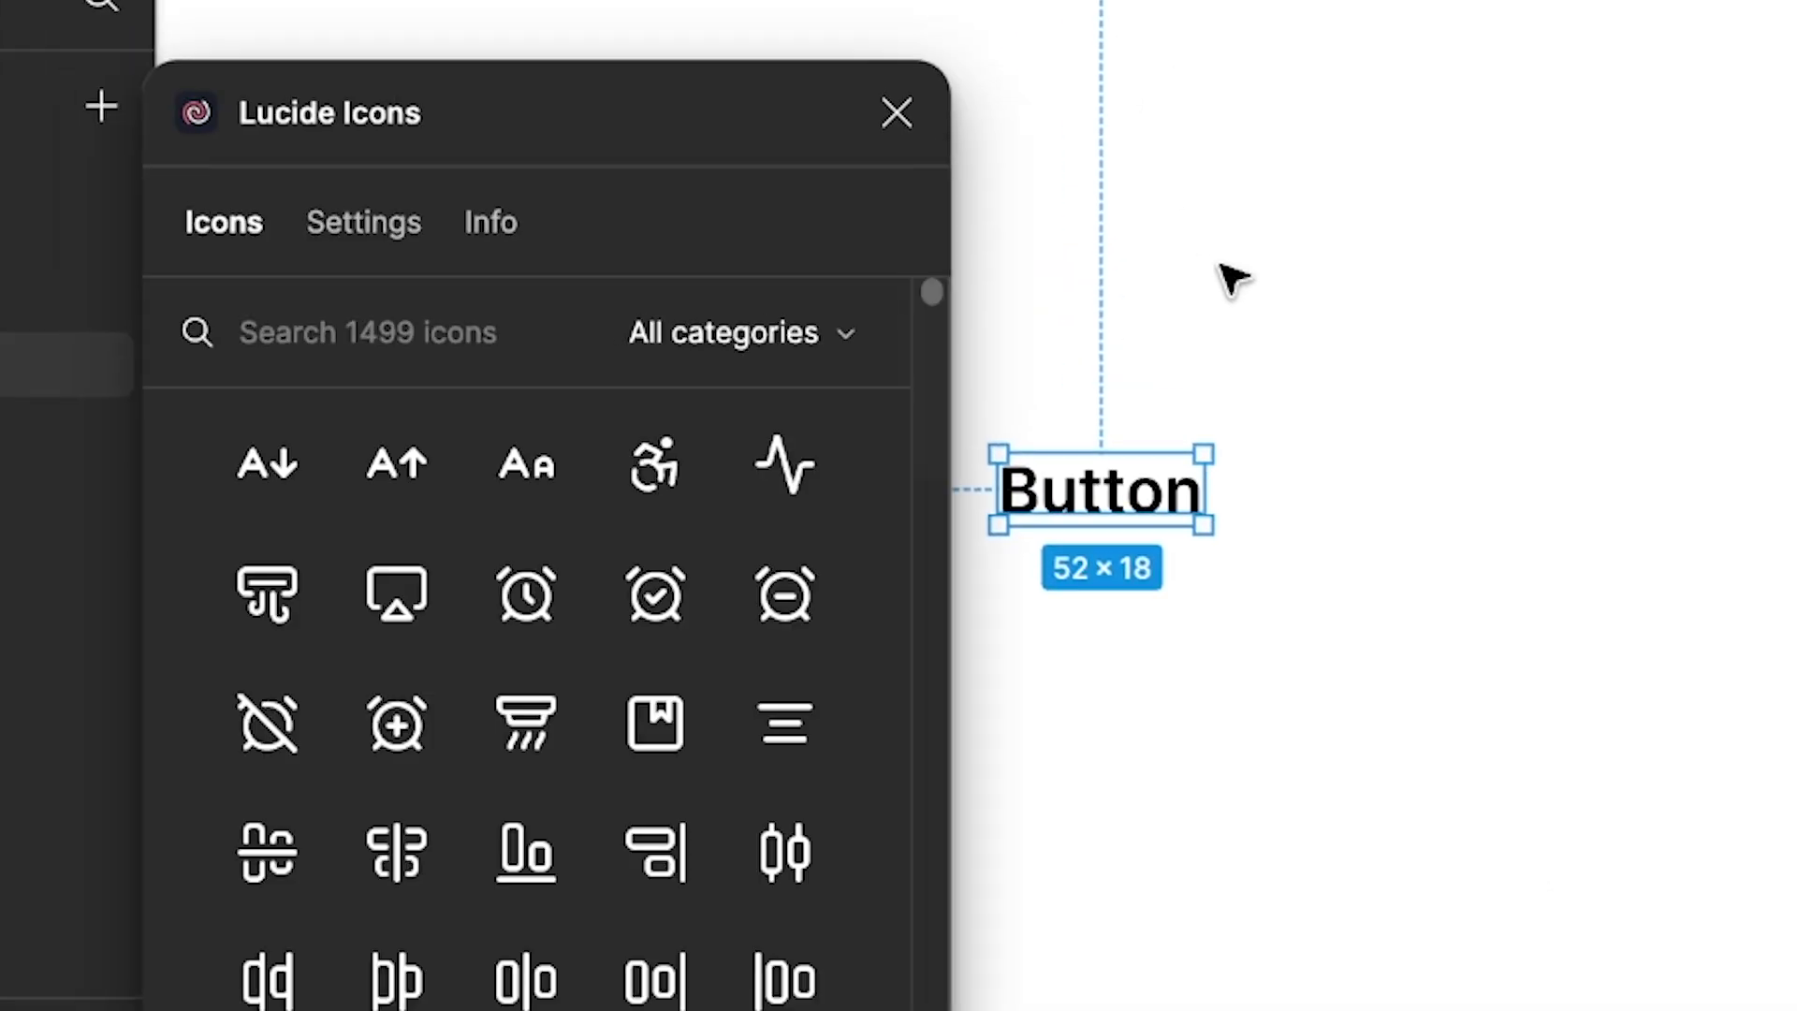
pyautogui.write('arrow')
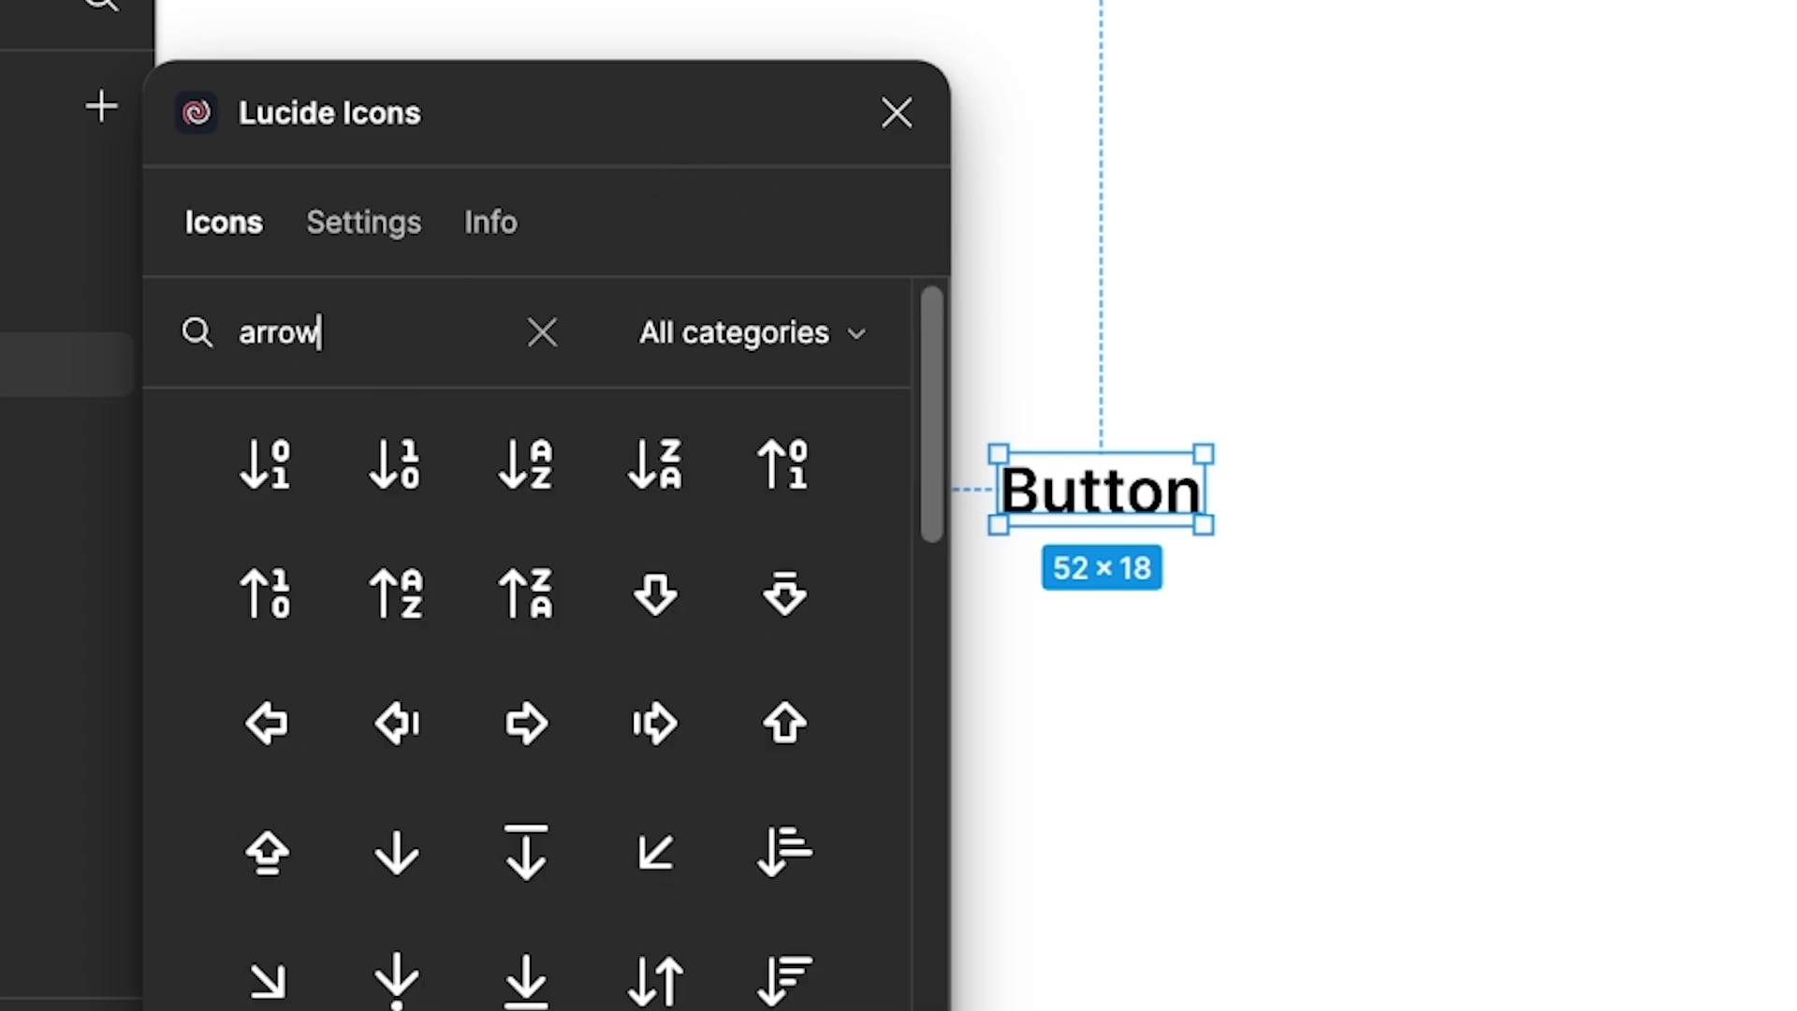
pyautogui.scroll(-4, 526, 913)
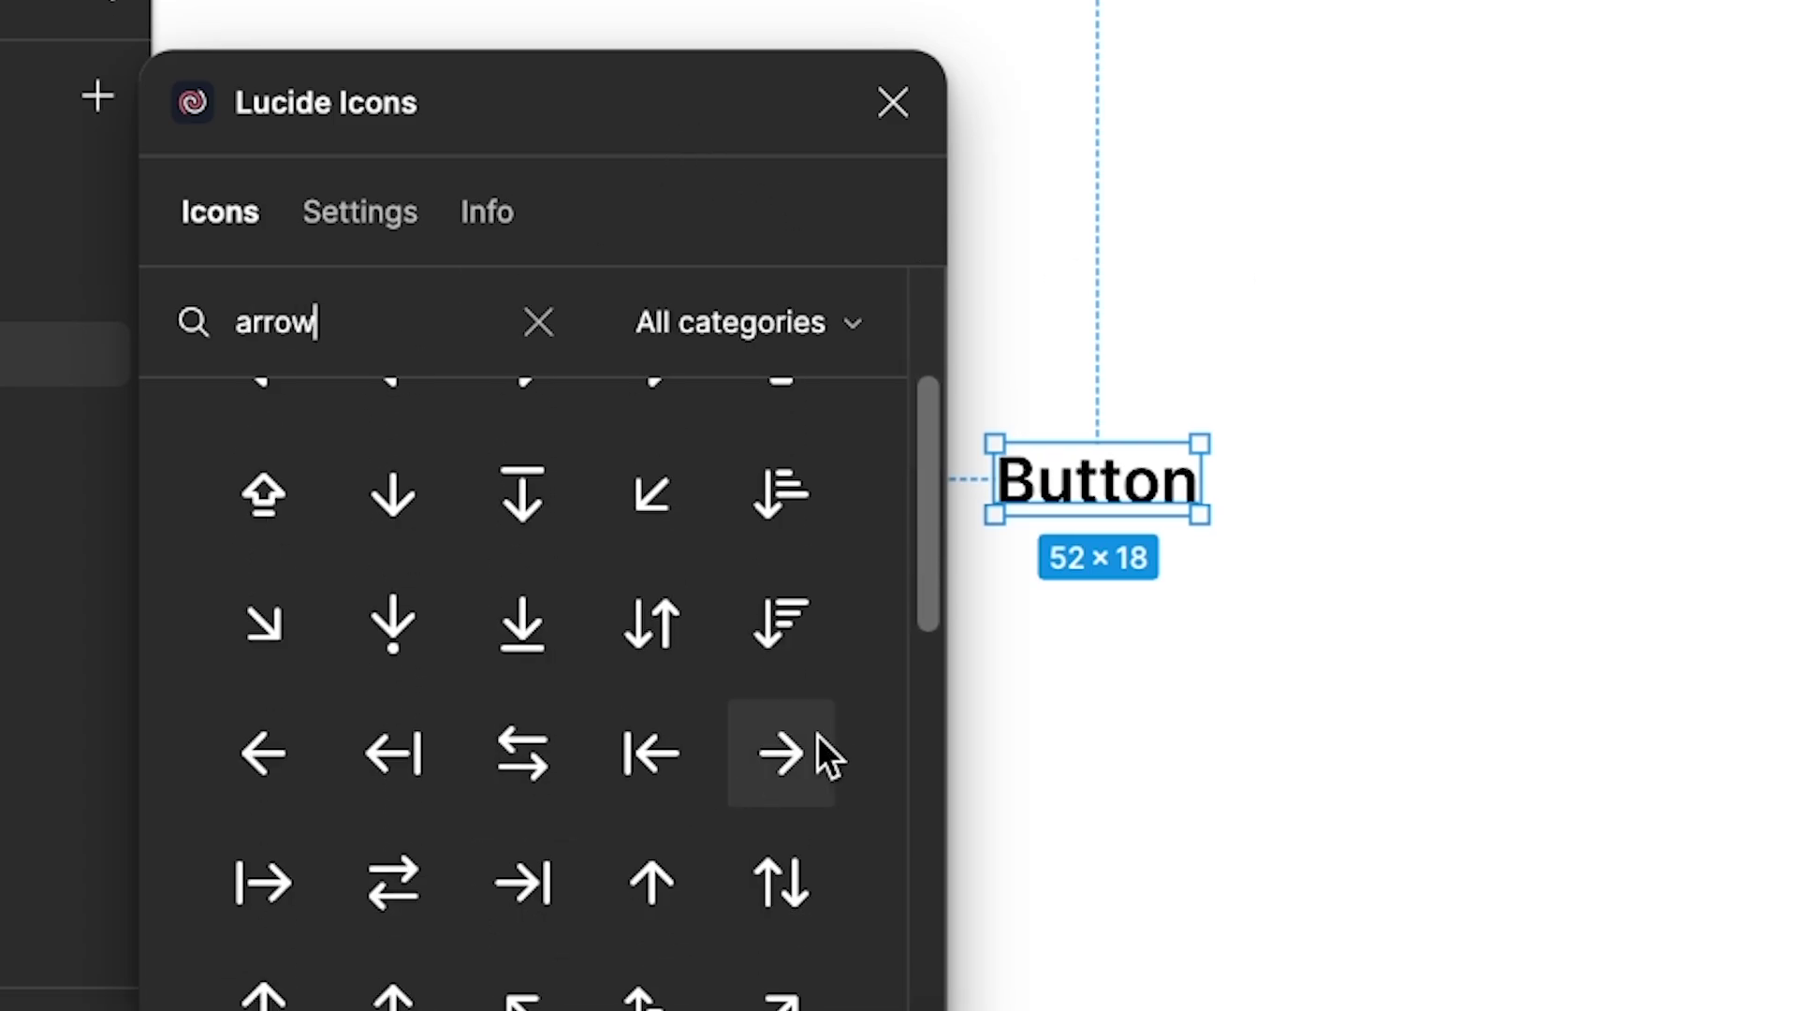
pyautogui.click(790, 764)
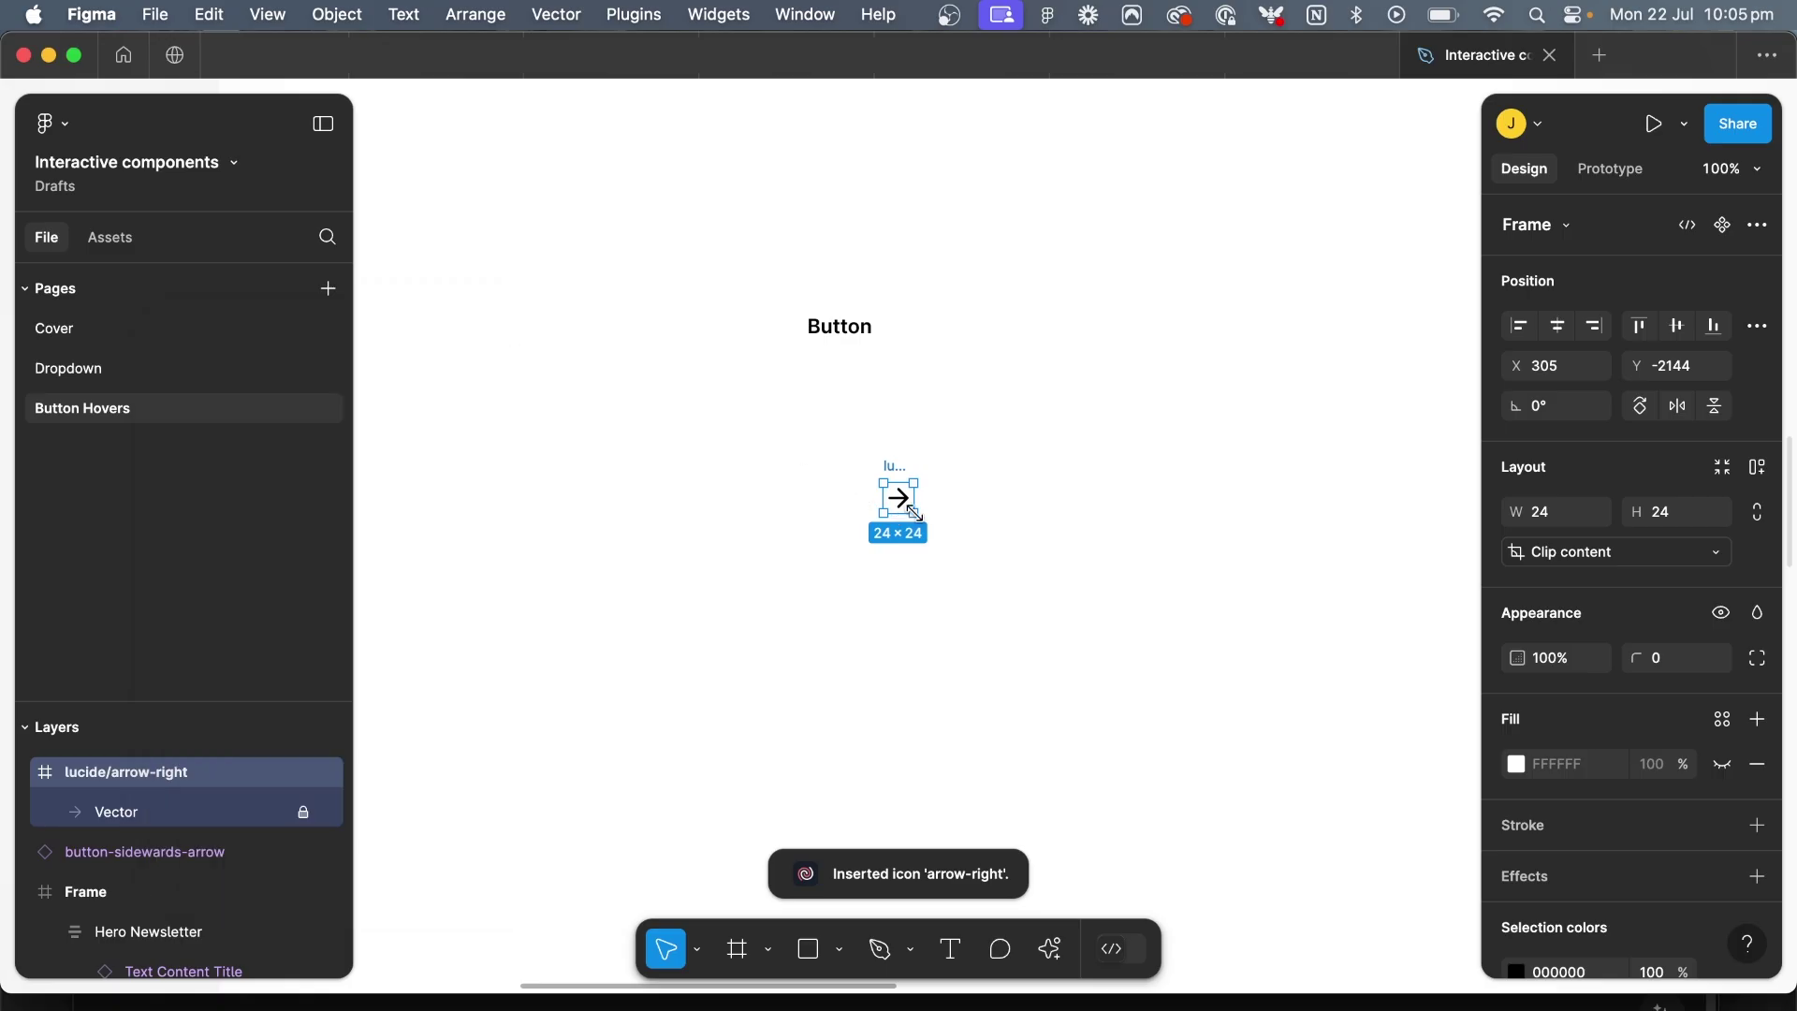
# Lock the icon's proportions and shrink it to 16 × 16
pyautogui.click(1756, 513)
pyautogui.click(1657, 511)
pyautogui.press('Down')
pyautogui.press('Down')
pyautogui.press('Down')
pyautogui.press('Down')
pyautogui.press('Down')
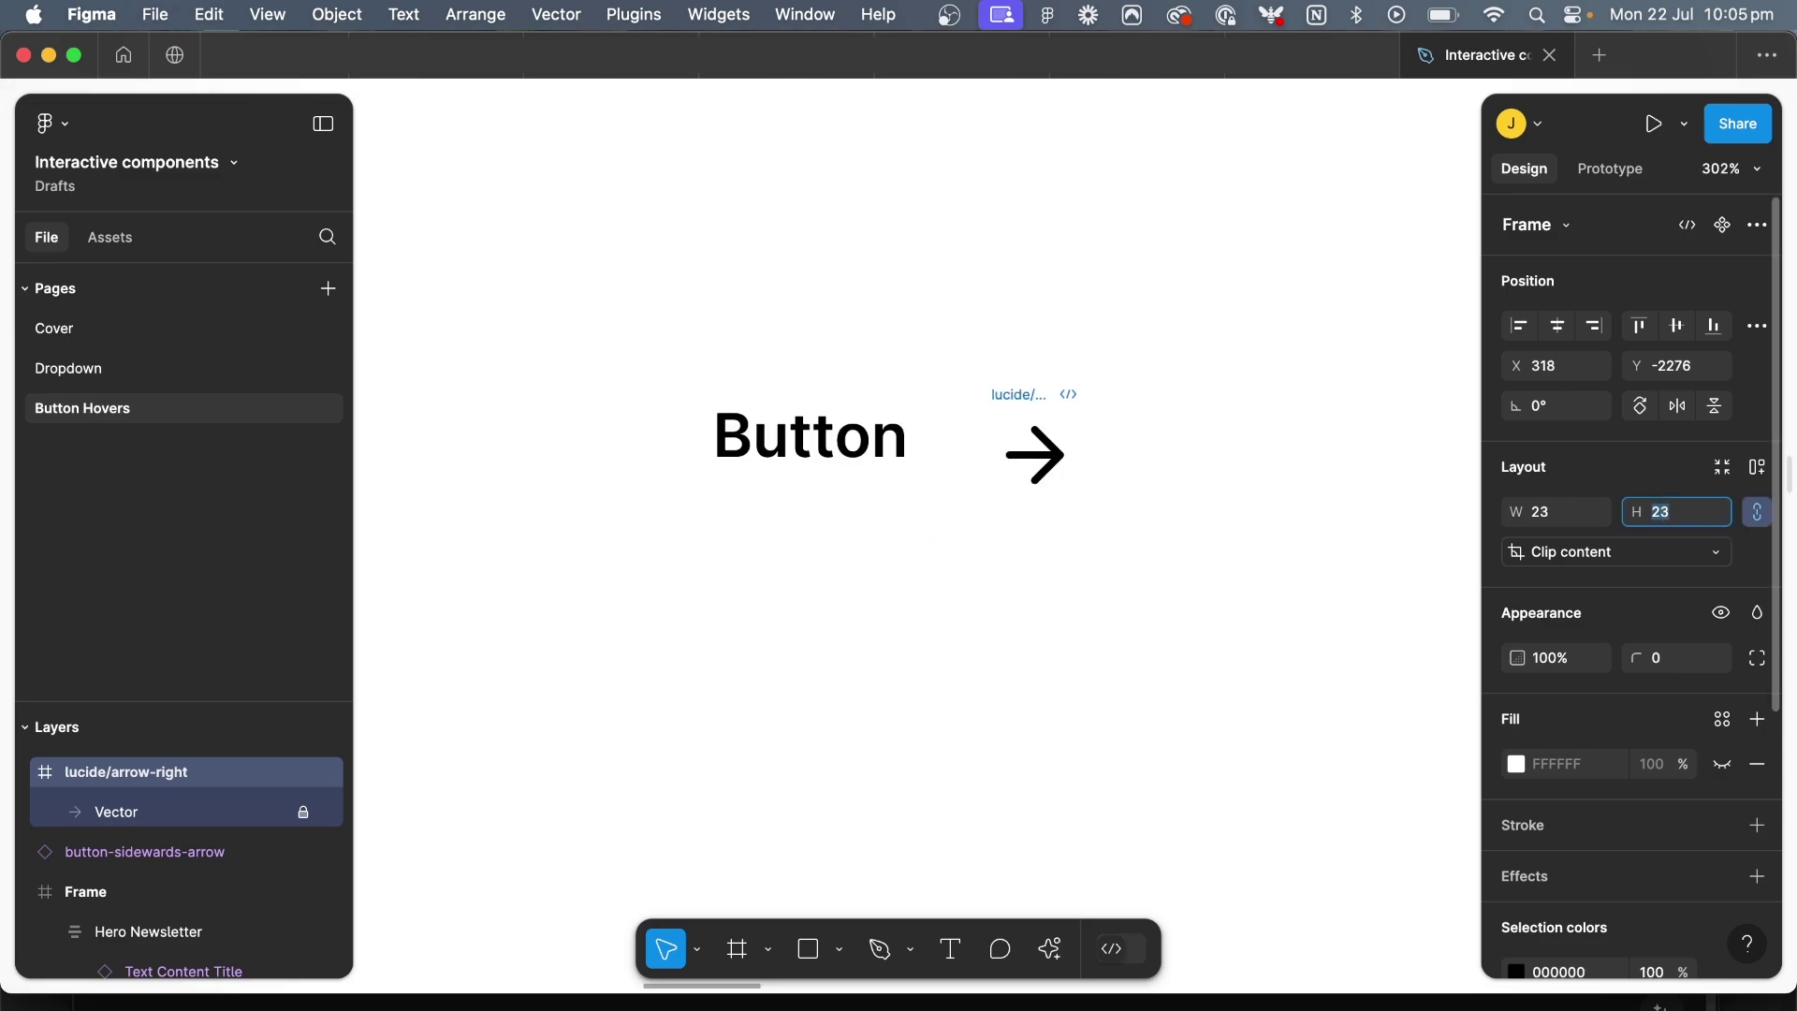
pyautogui.press('Down')
pyautogui.press('Down')
pyautogui.press('Down')
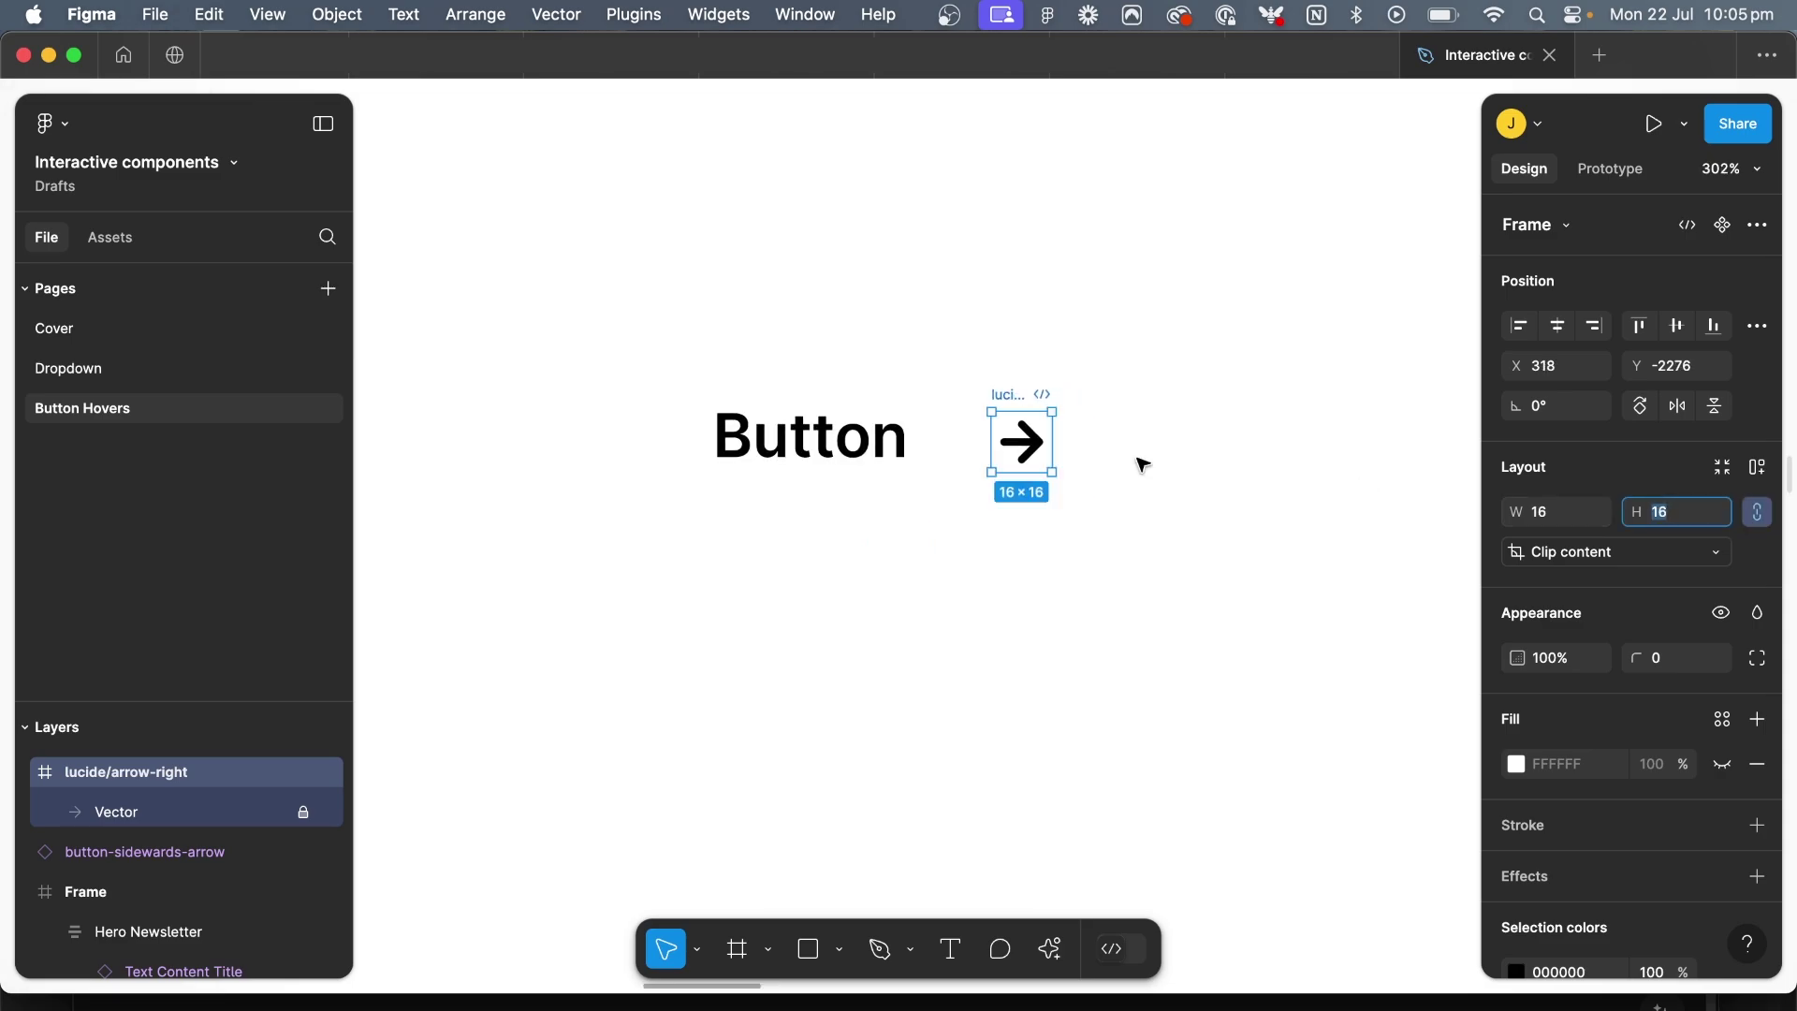
pyautogui.press('Escape')
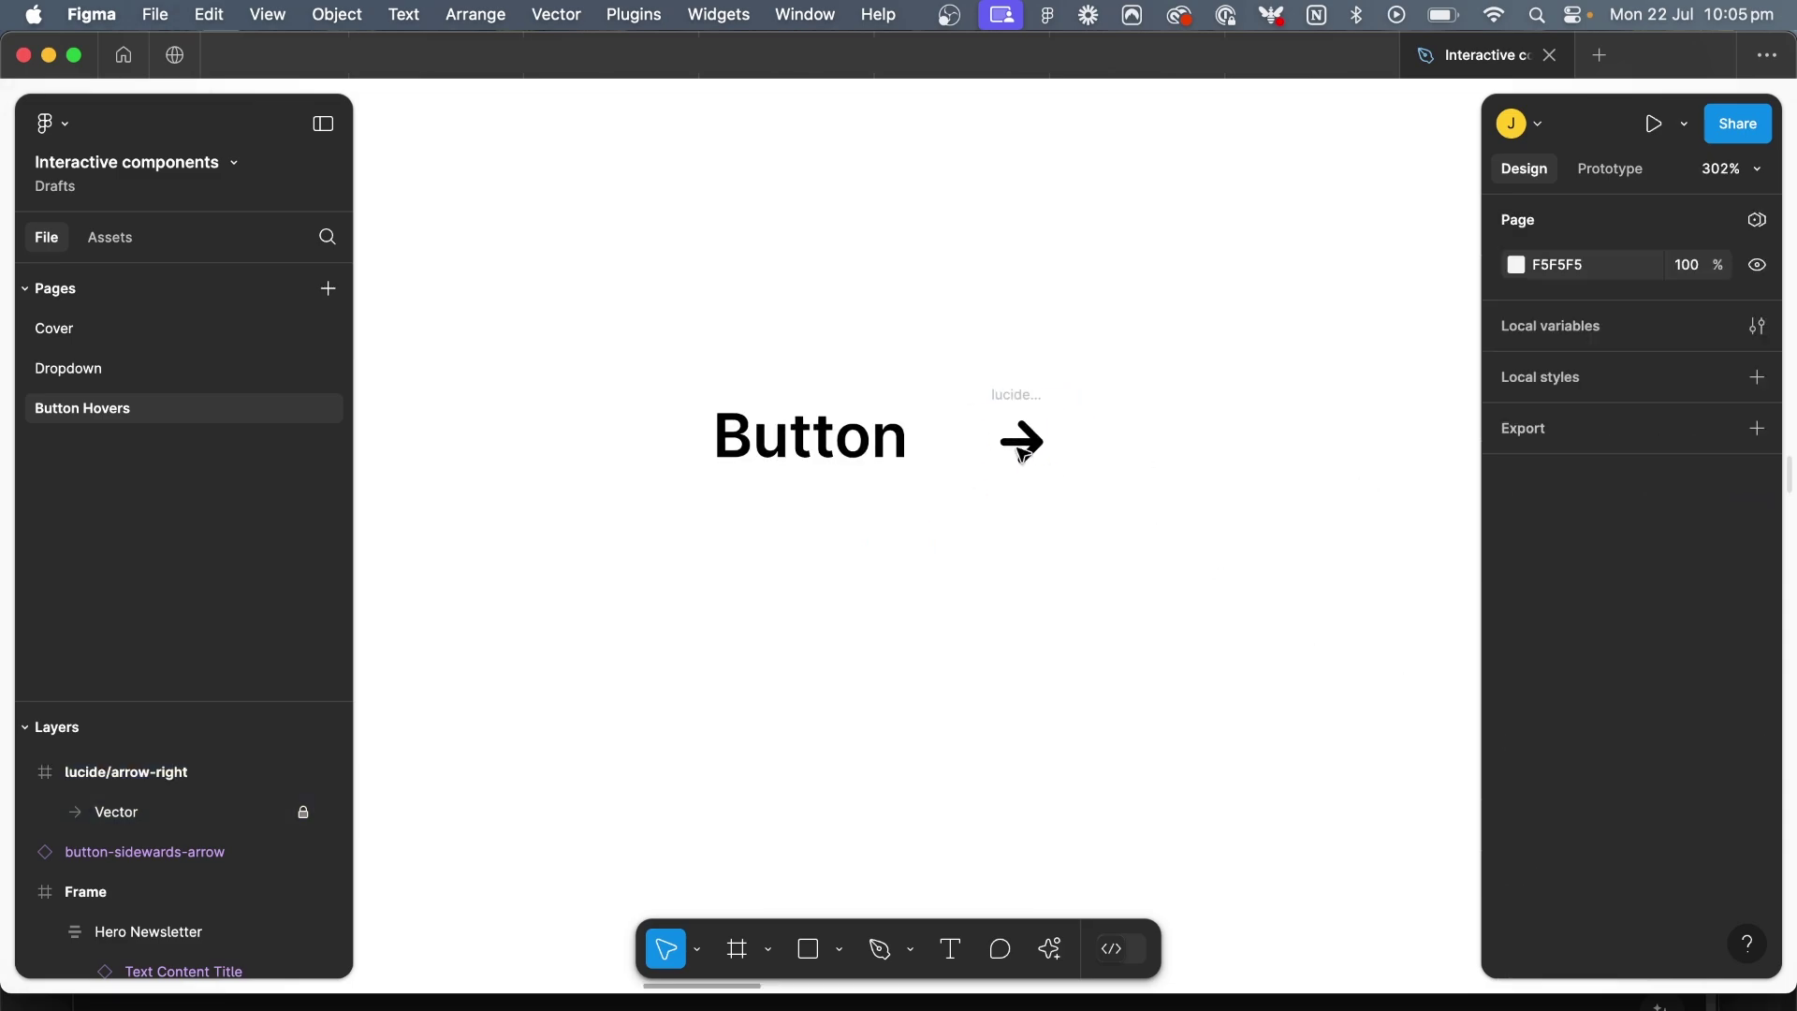
# Set the arrow path's stroke weight to 1.5
pyautogui.click(1039, 447)
pyautogui.doubleClick(1039, 448)
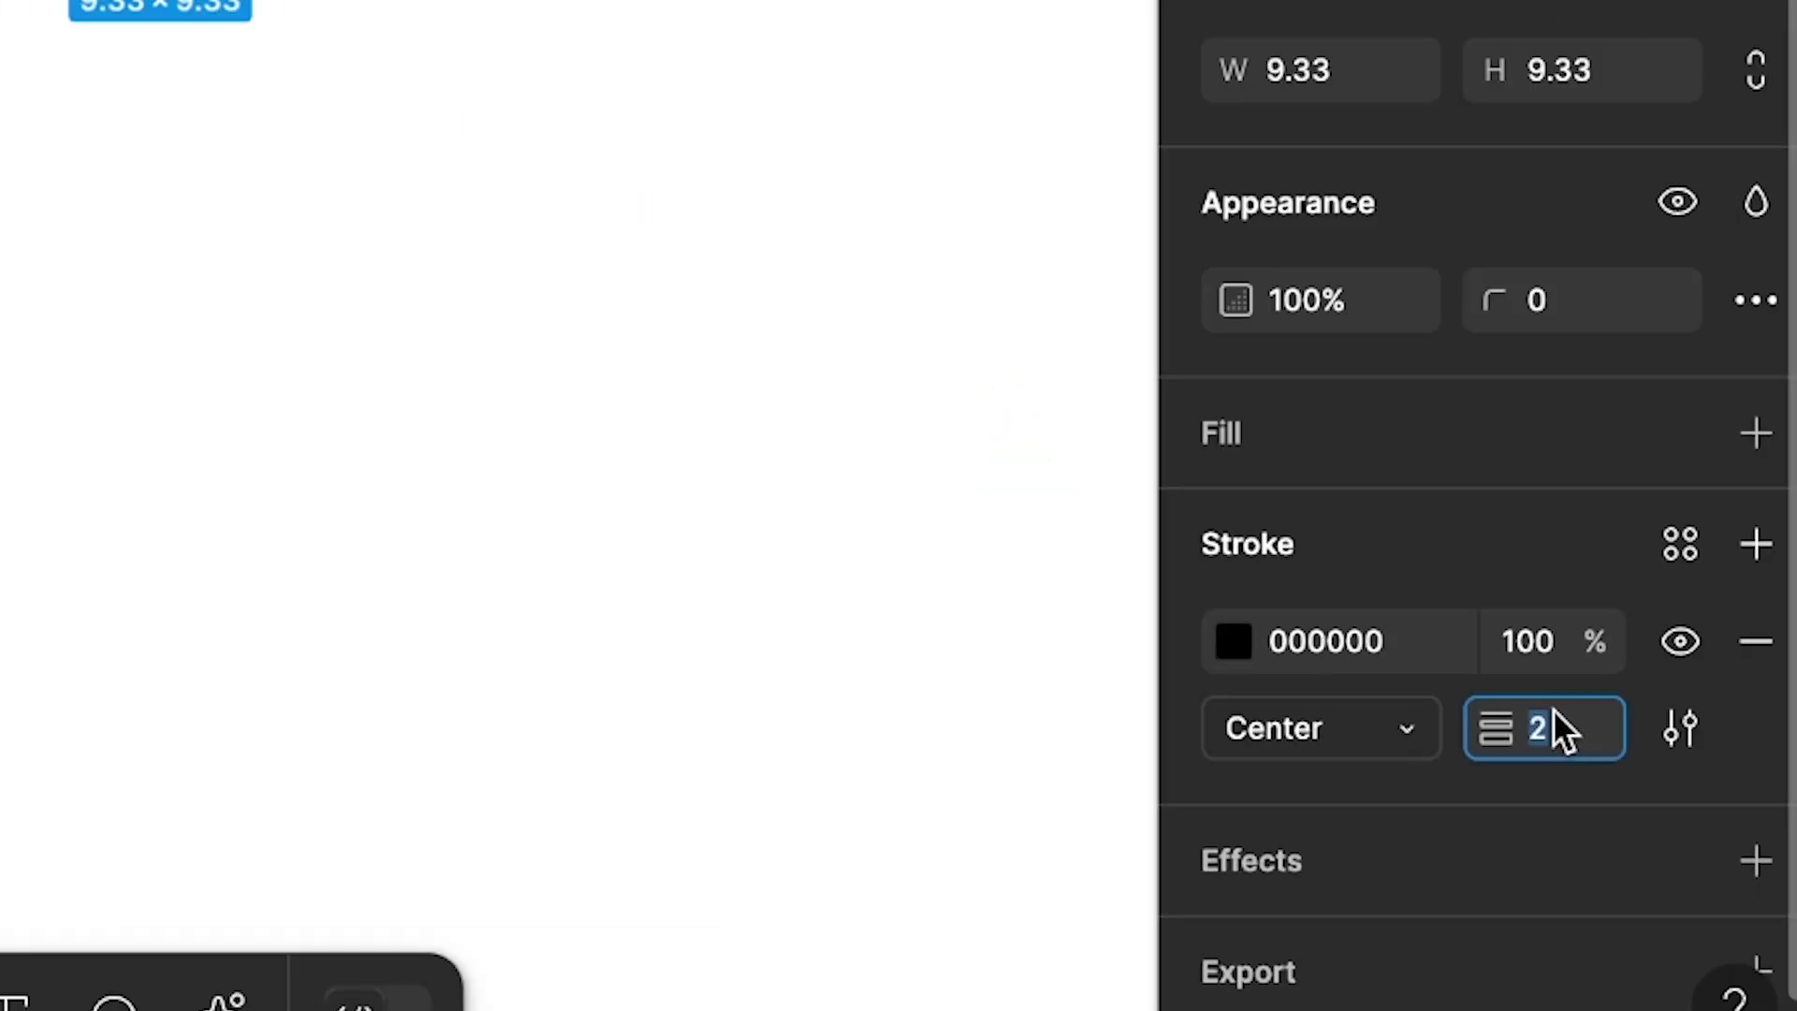
pyautogui.write('1.5')
pyautogui.press('Return')
# Wrap the text and arrow in auto layout with 12 padding and an 8 gap
pyautogui.click(854, 572)
pyautogui.keyDown('shift'); pyautogui.click(983, 572); pyautogui.keyUp('shift')
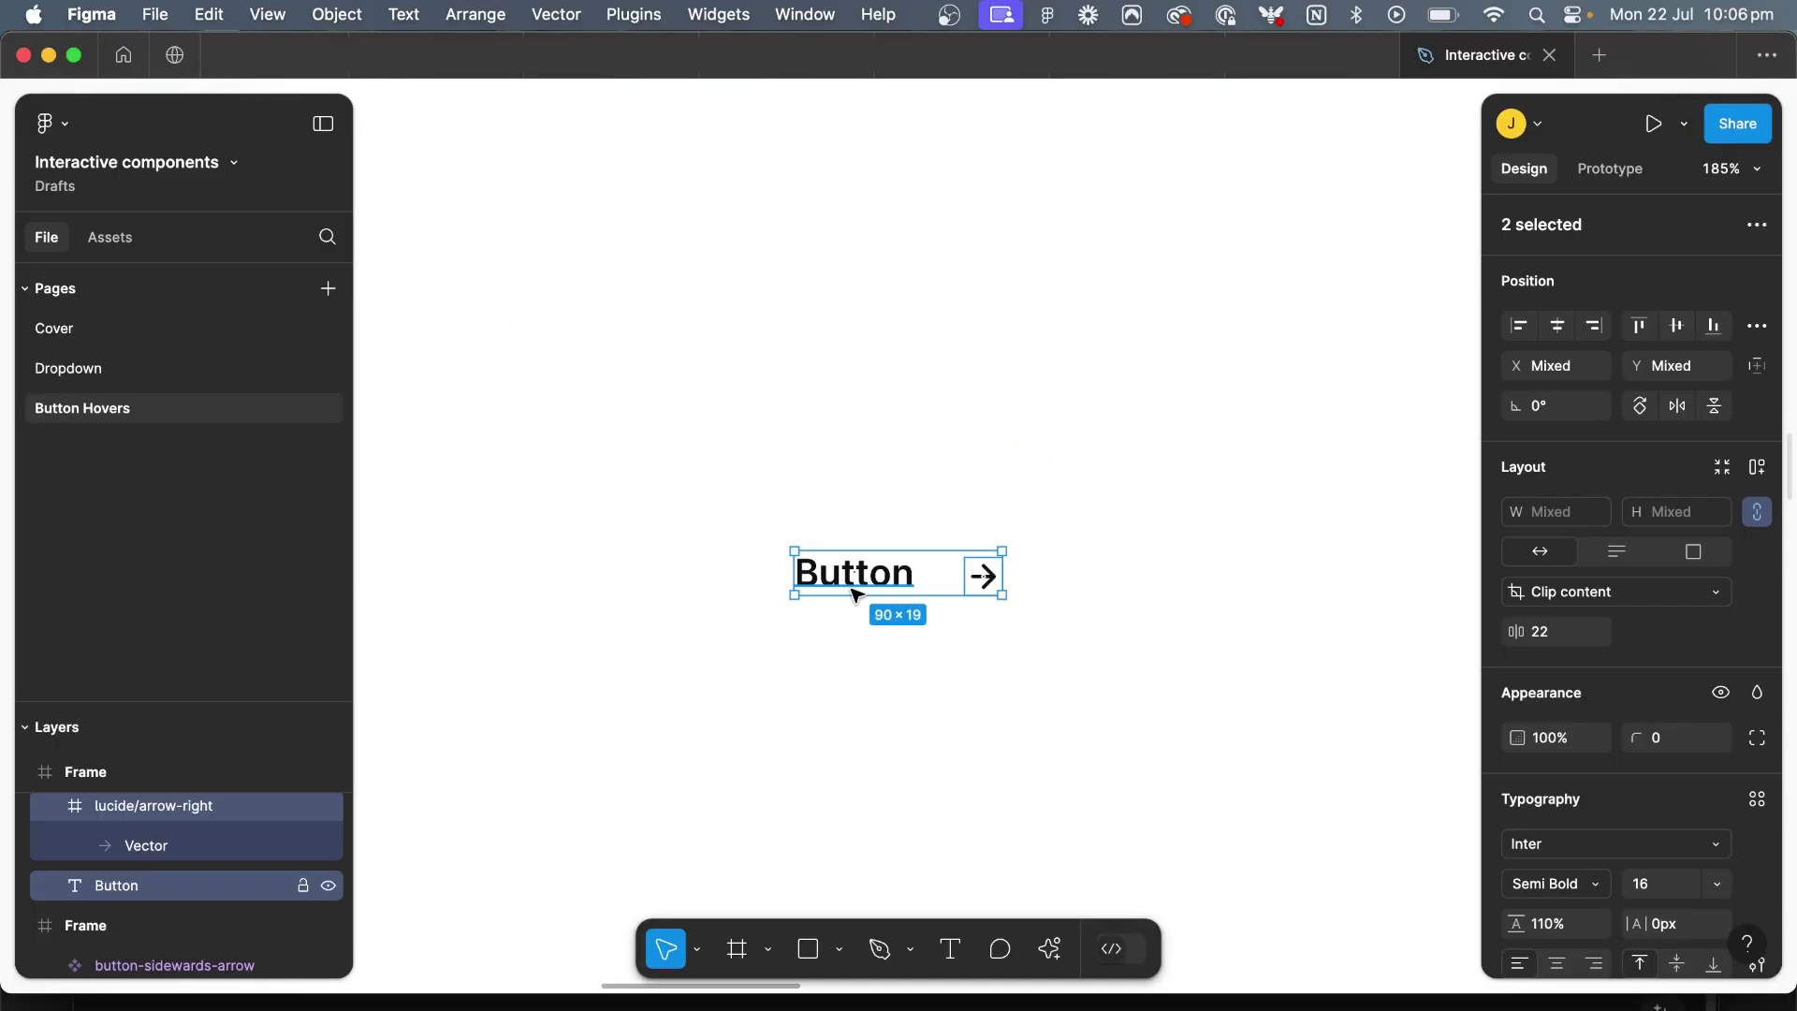
pyautogui.hotkey('shift', 'a')
pyautogui.click(1560, 603)
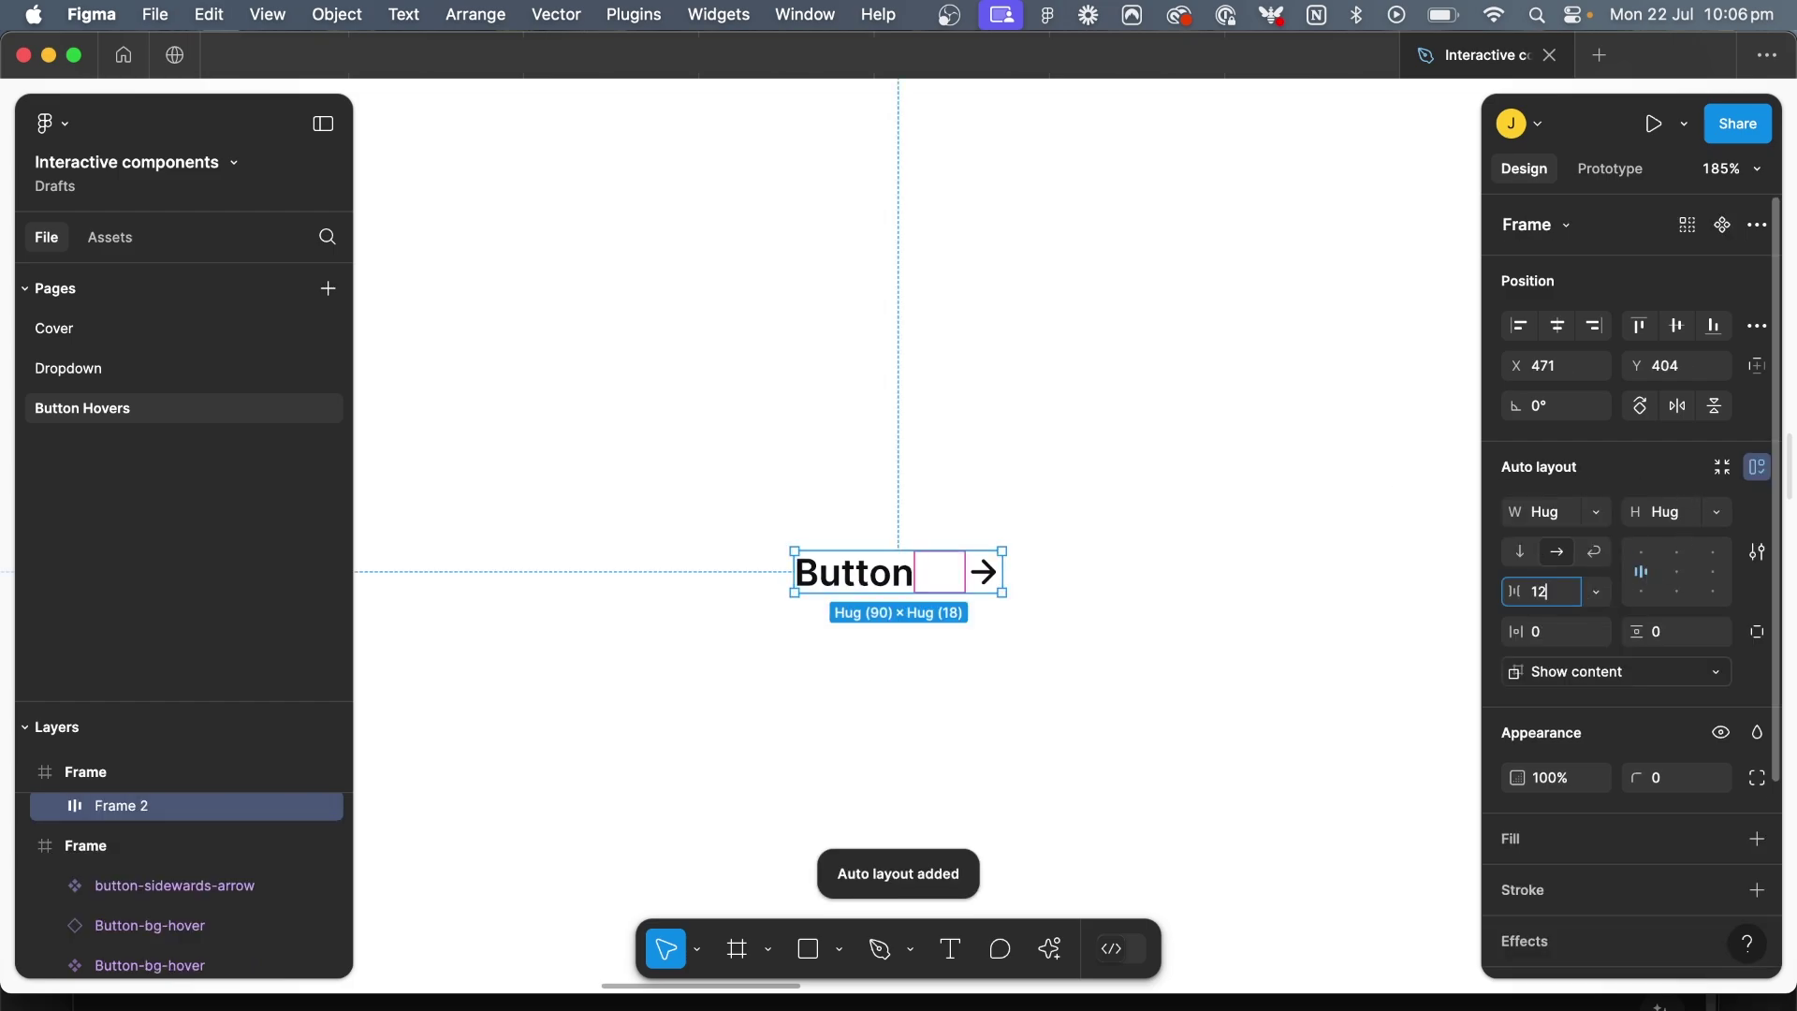
pyautogui.click(1562, 633)
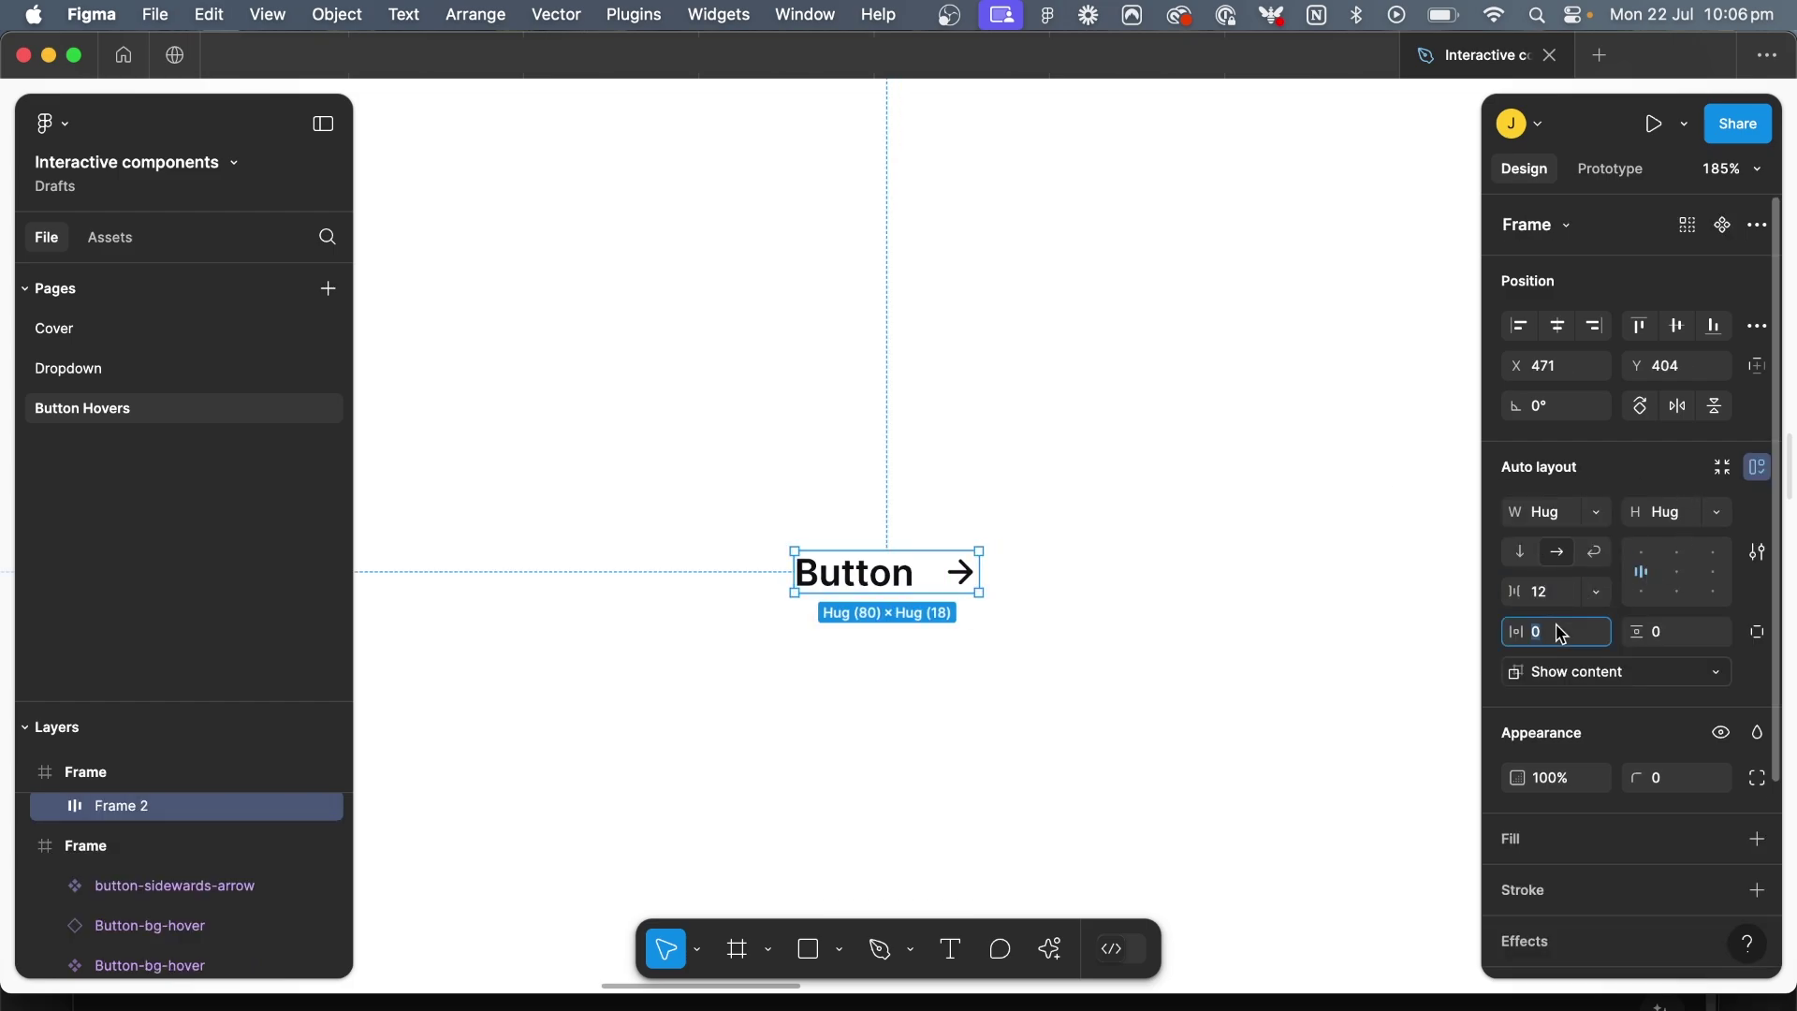
pyautogui.write('12')
pyautogui.press('Tab')
pyautogui.write('12')
pyautogui.press('Return')
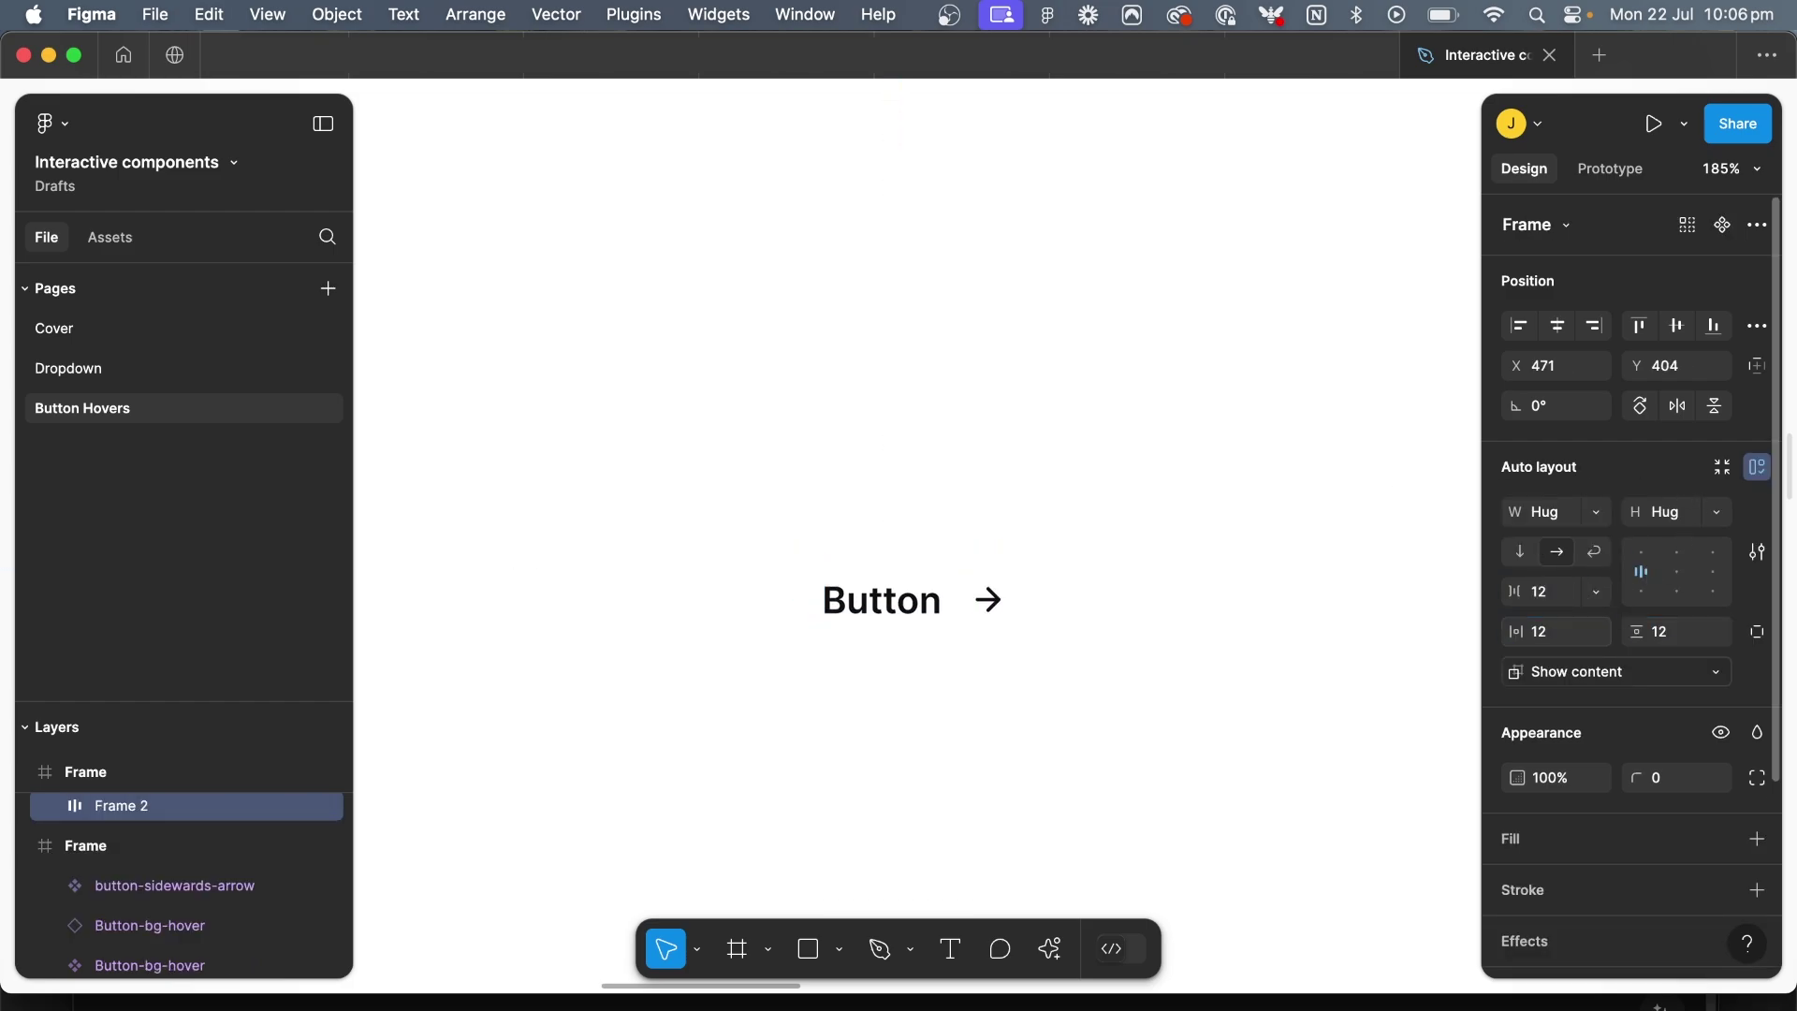
pyautogui.write('8')
pyautogui.scroll(-3, 1610, 655)
# Give the button frame a 111111 background fill
pyautogui.click(1757, 618)
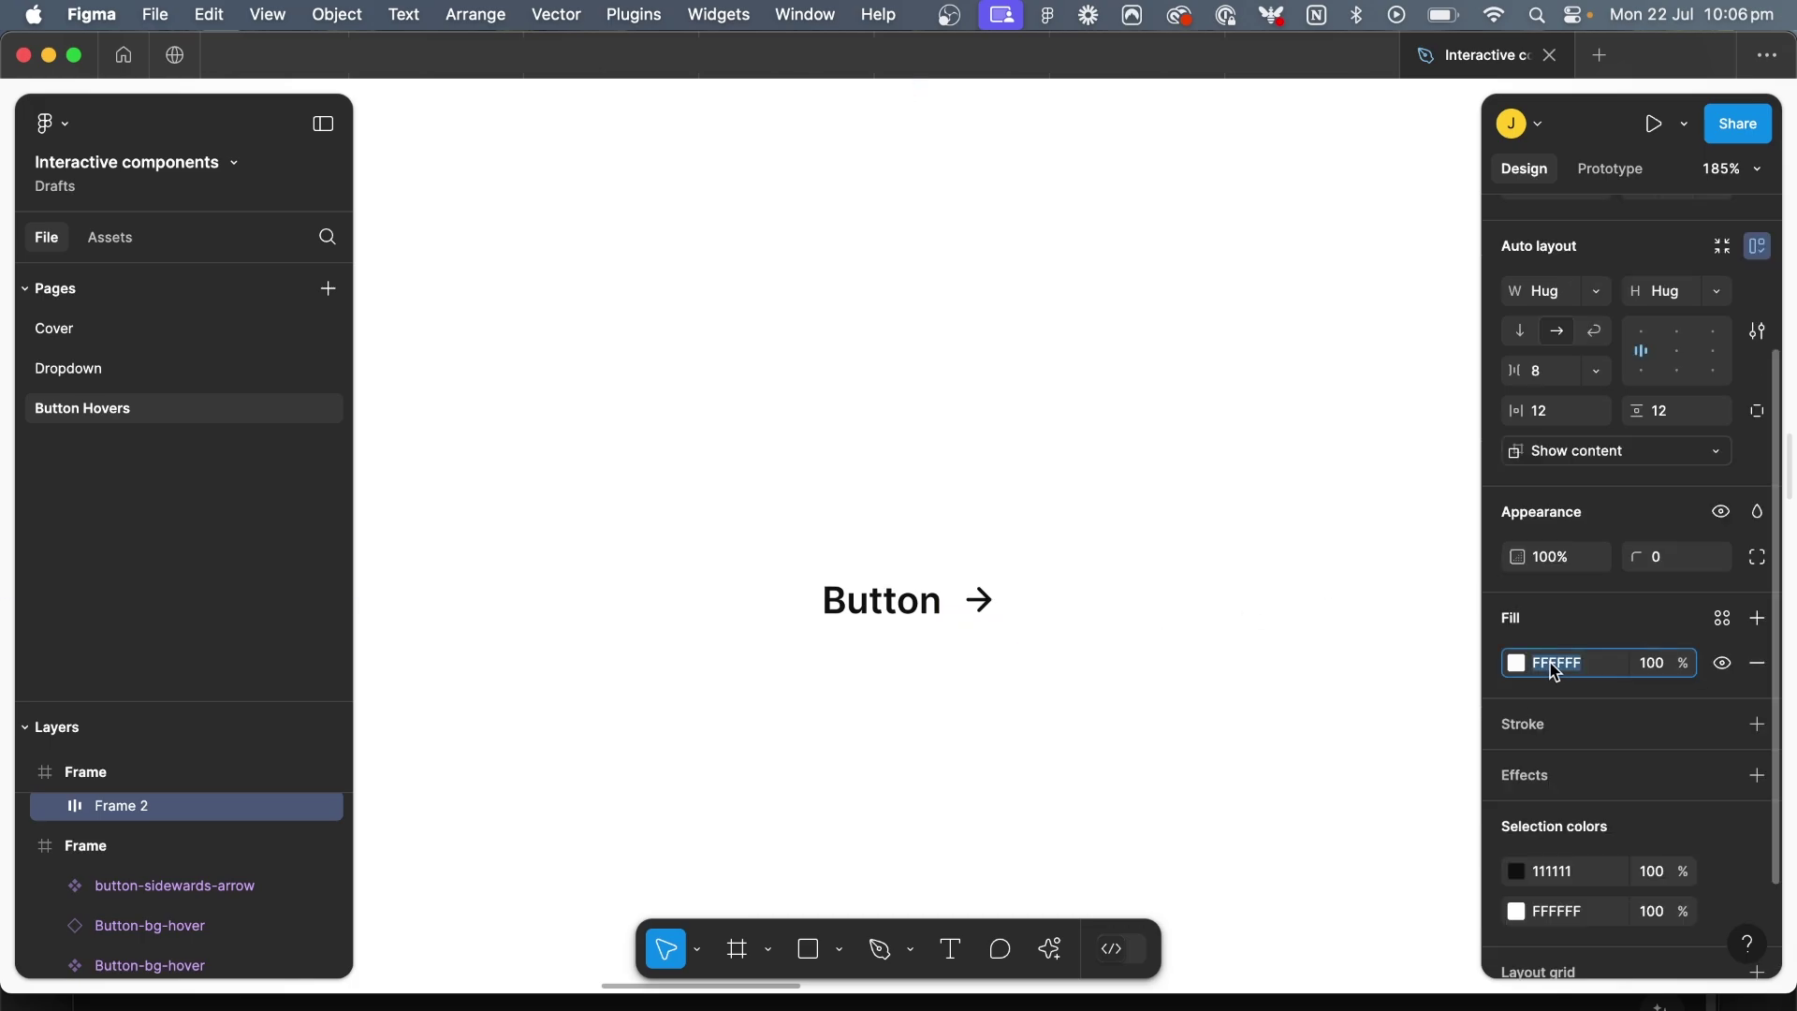
pyautogui.press('Escape')
pyautogui.click(1554, 666)
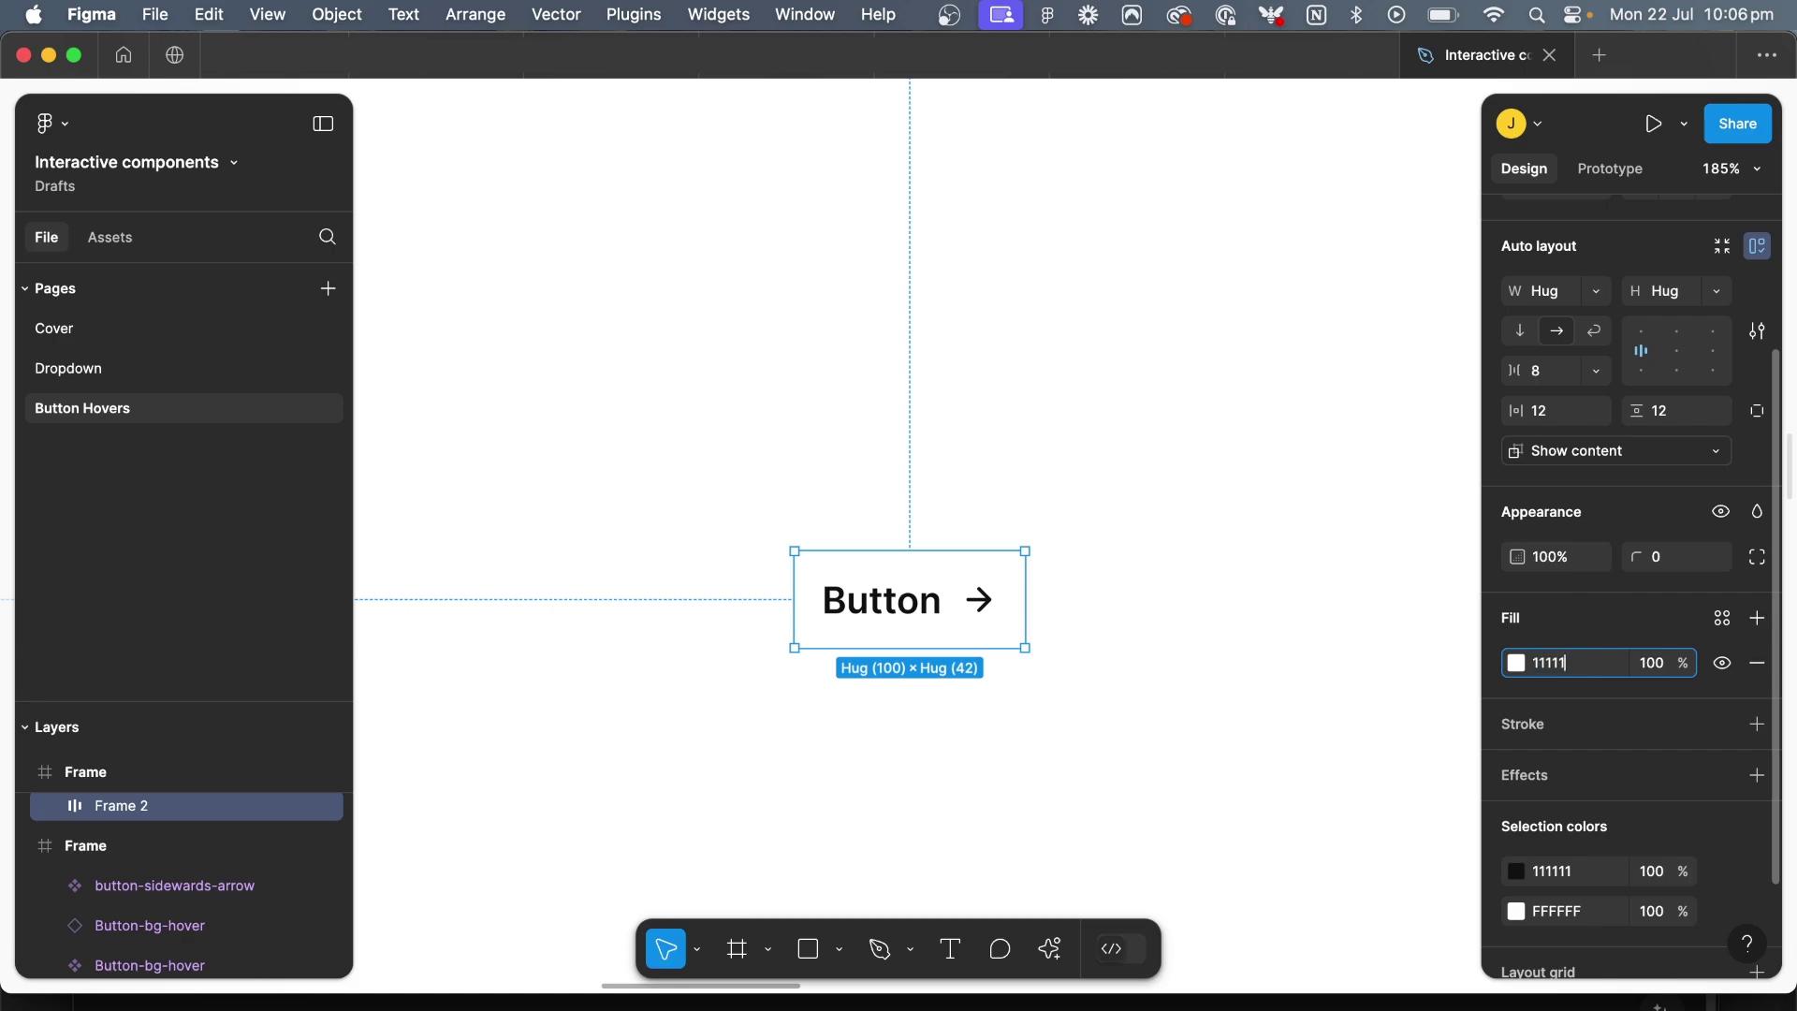
pyautogui.press('Return')
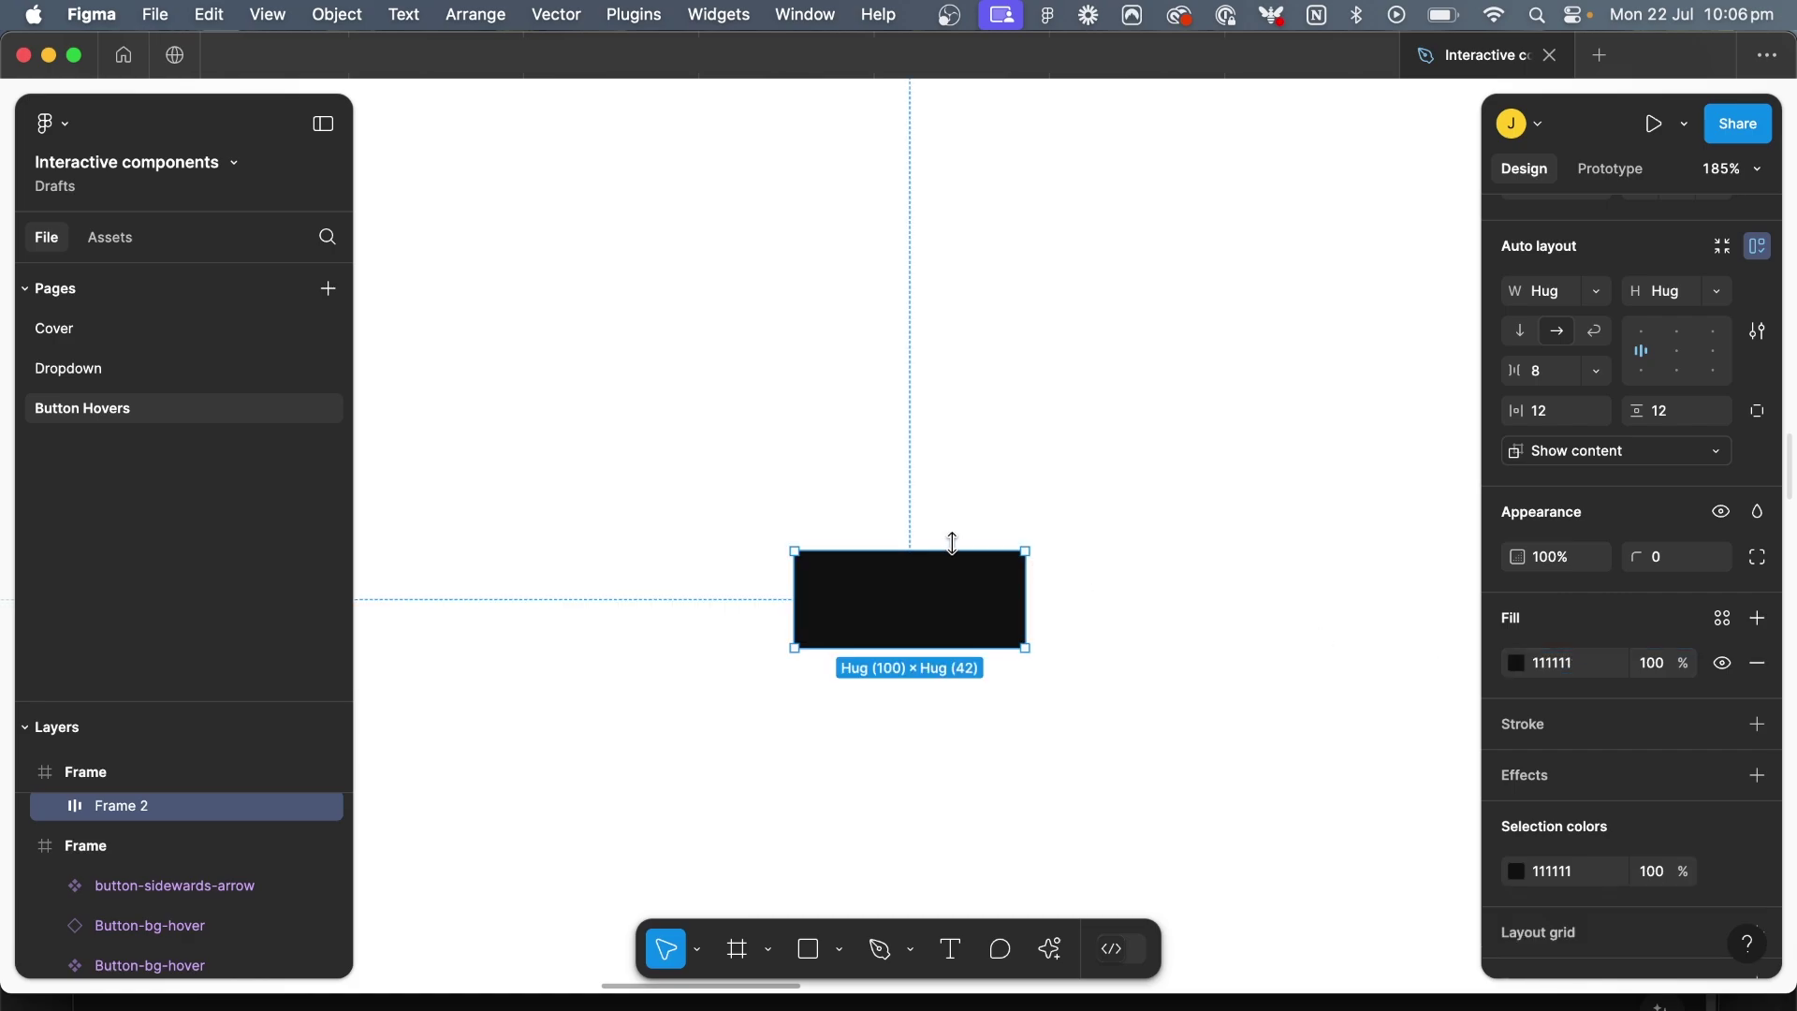
# Make the text and arrow white (FFFFFF), then edit the button's corner radius
pyautogui.press('Return')
pyautogui.scroll(-3, 1662, 819)
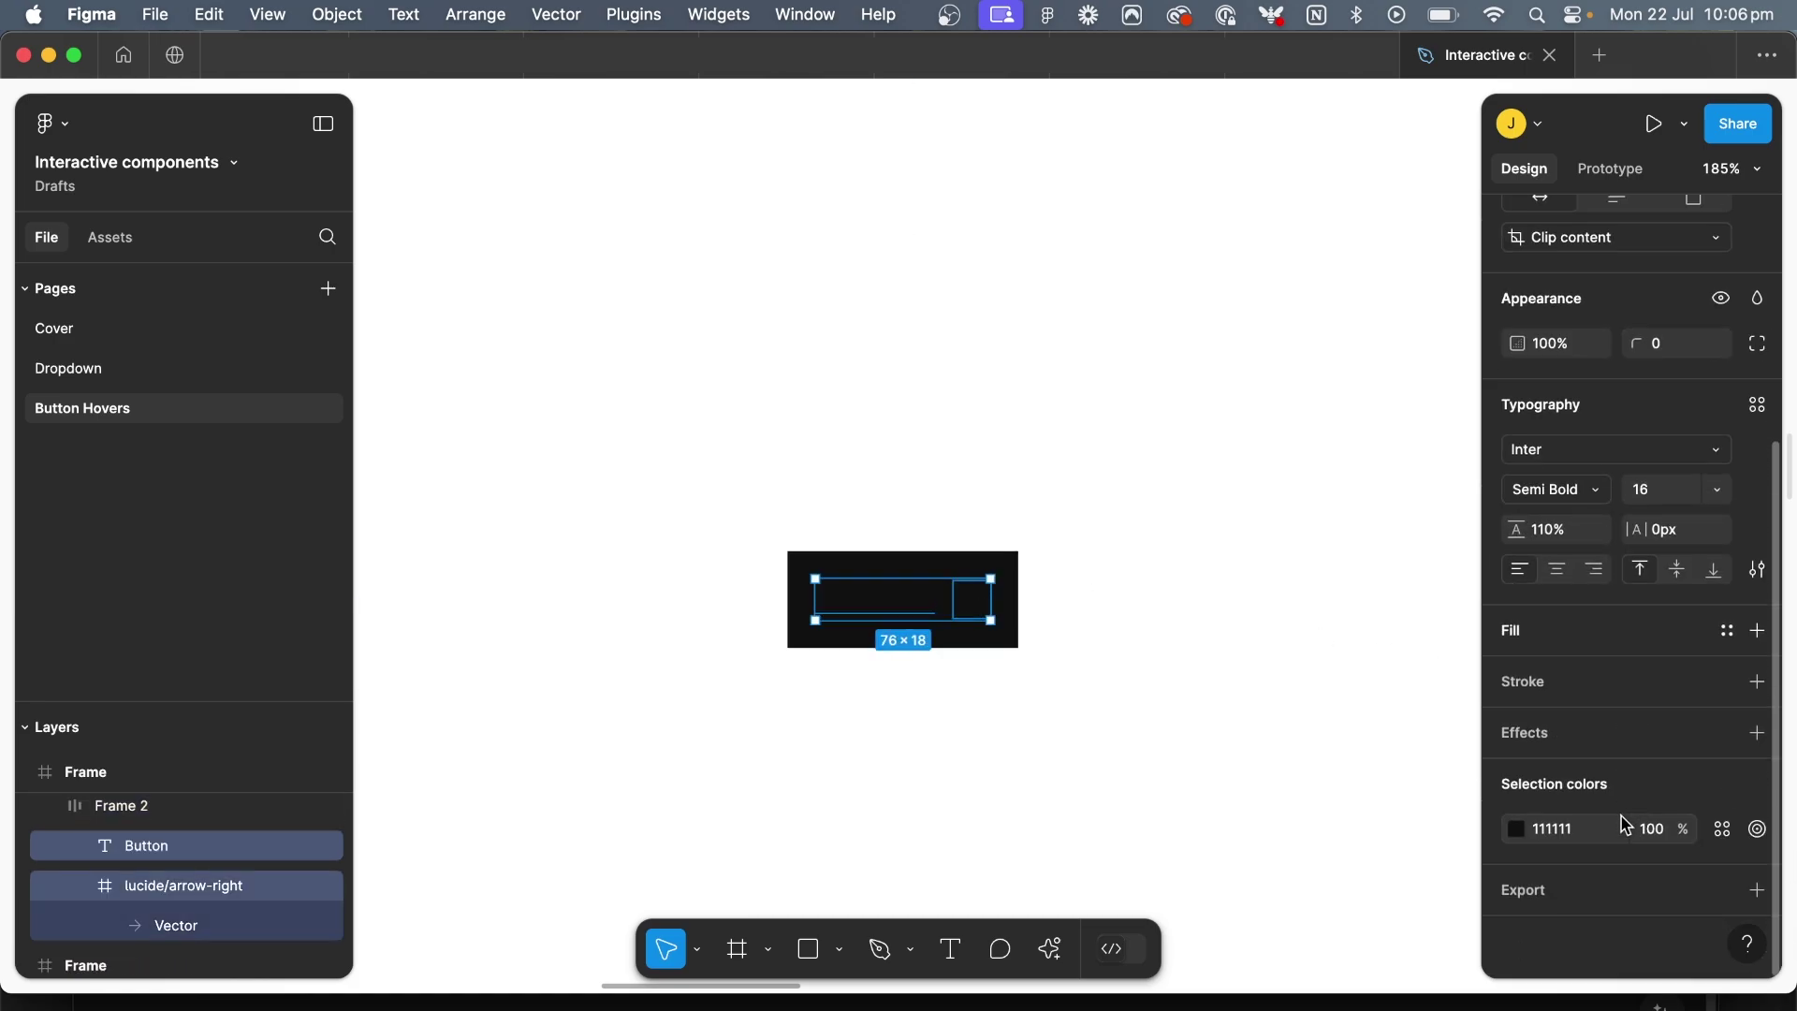
pyautogui.click(1575, 838)
pyautogui.write('ffffff')
pyautogui.press('Return')
pyautogui.press('Escape')
pyautogui.click(1673, 778)
# Set the corner radius to 3 and duplicate the arrow icon's inner vector path
pyautogui.write('3')
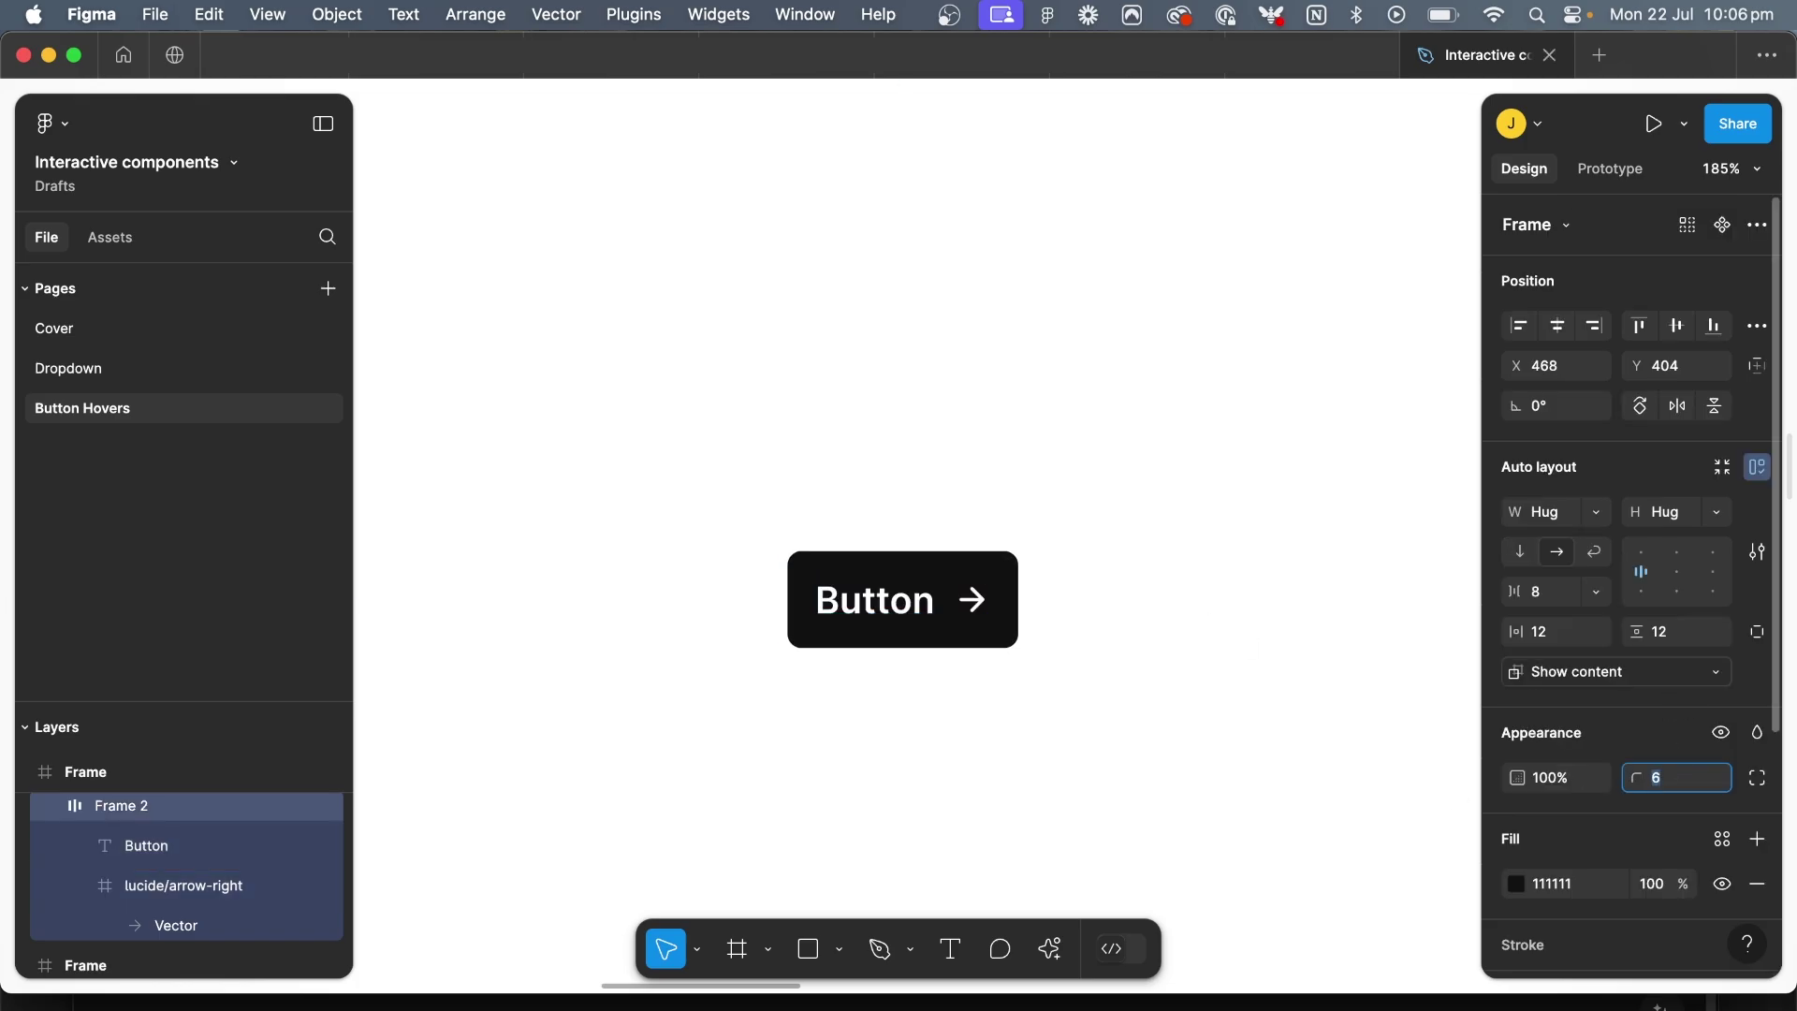
pyautogui.click(1015, 727)
pyautogui.click(971, 599)
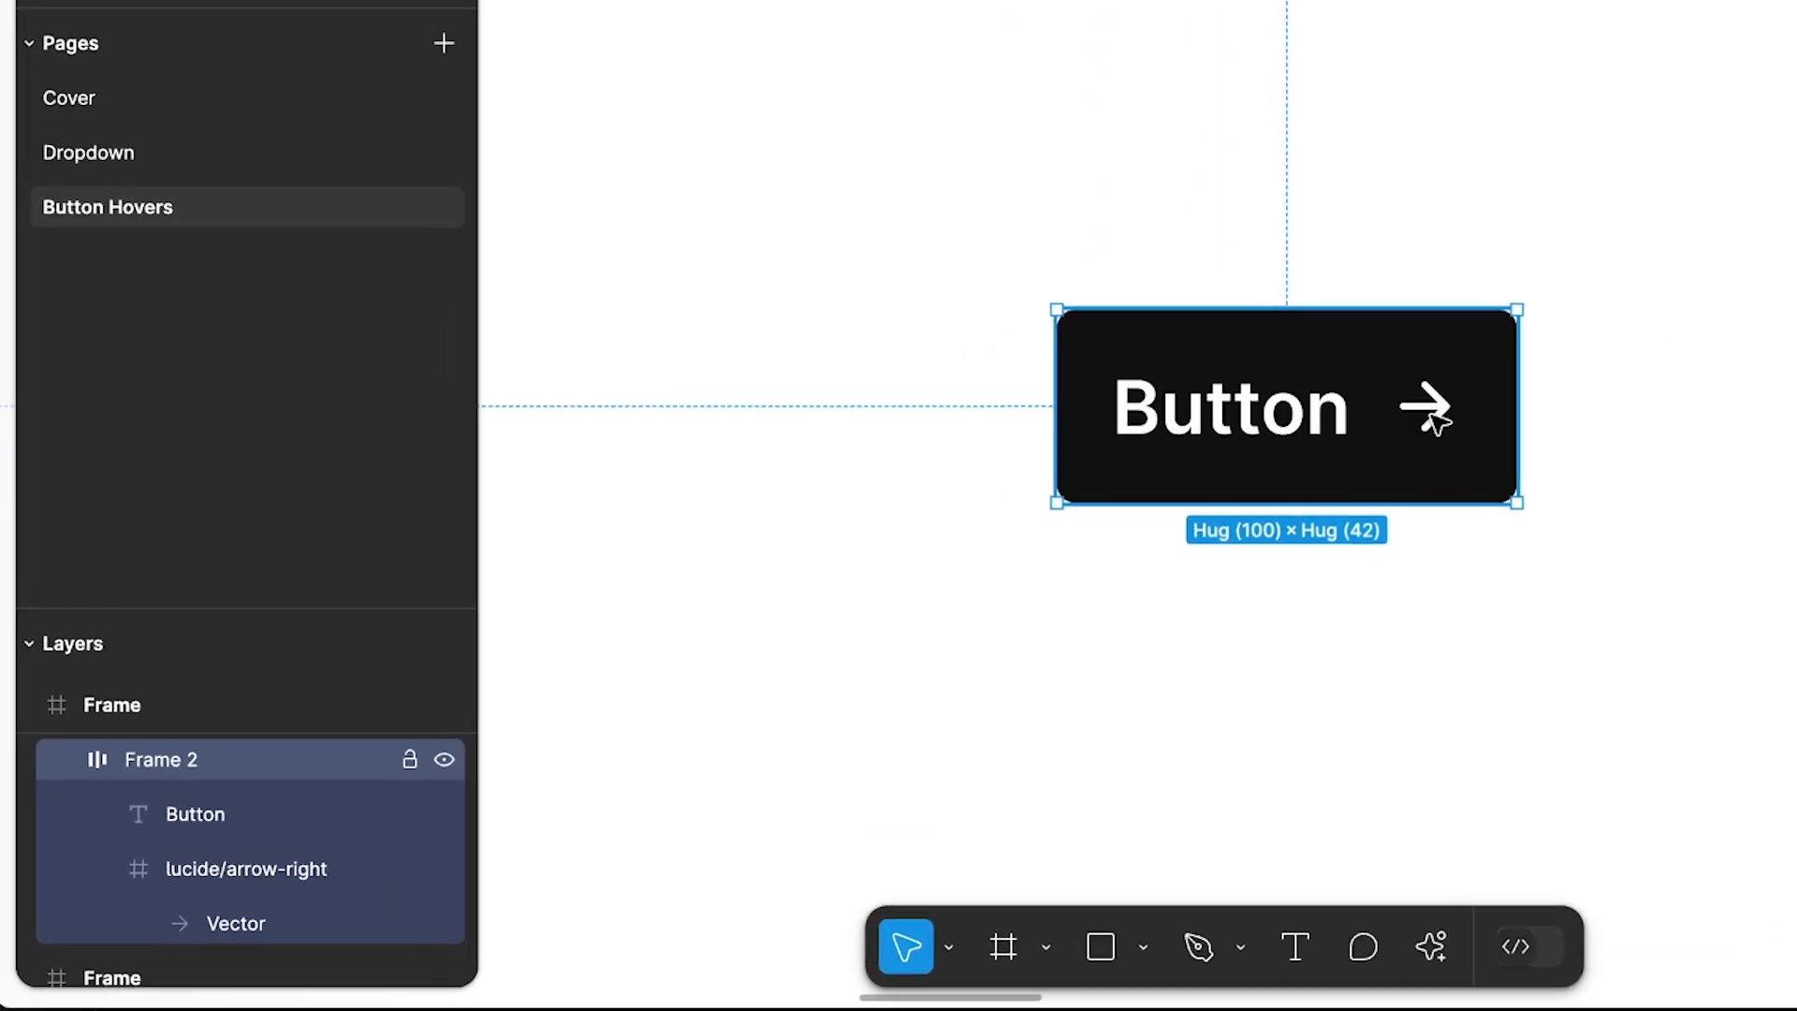
pyautogui.click(972, 600)
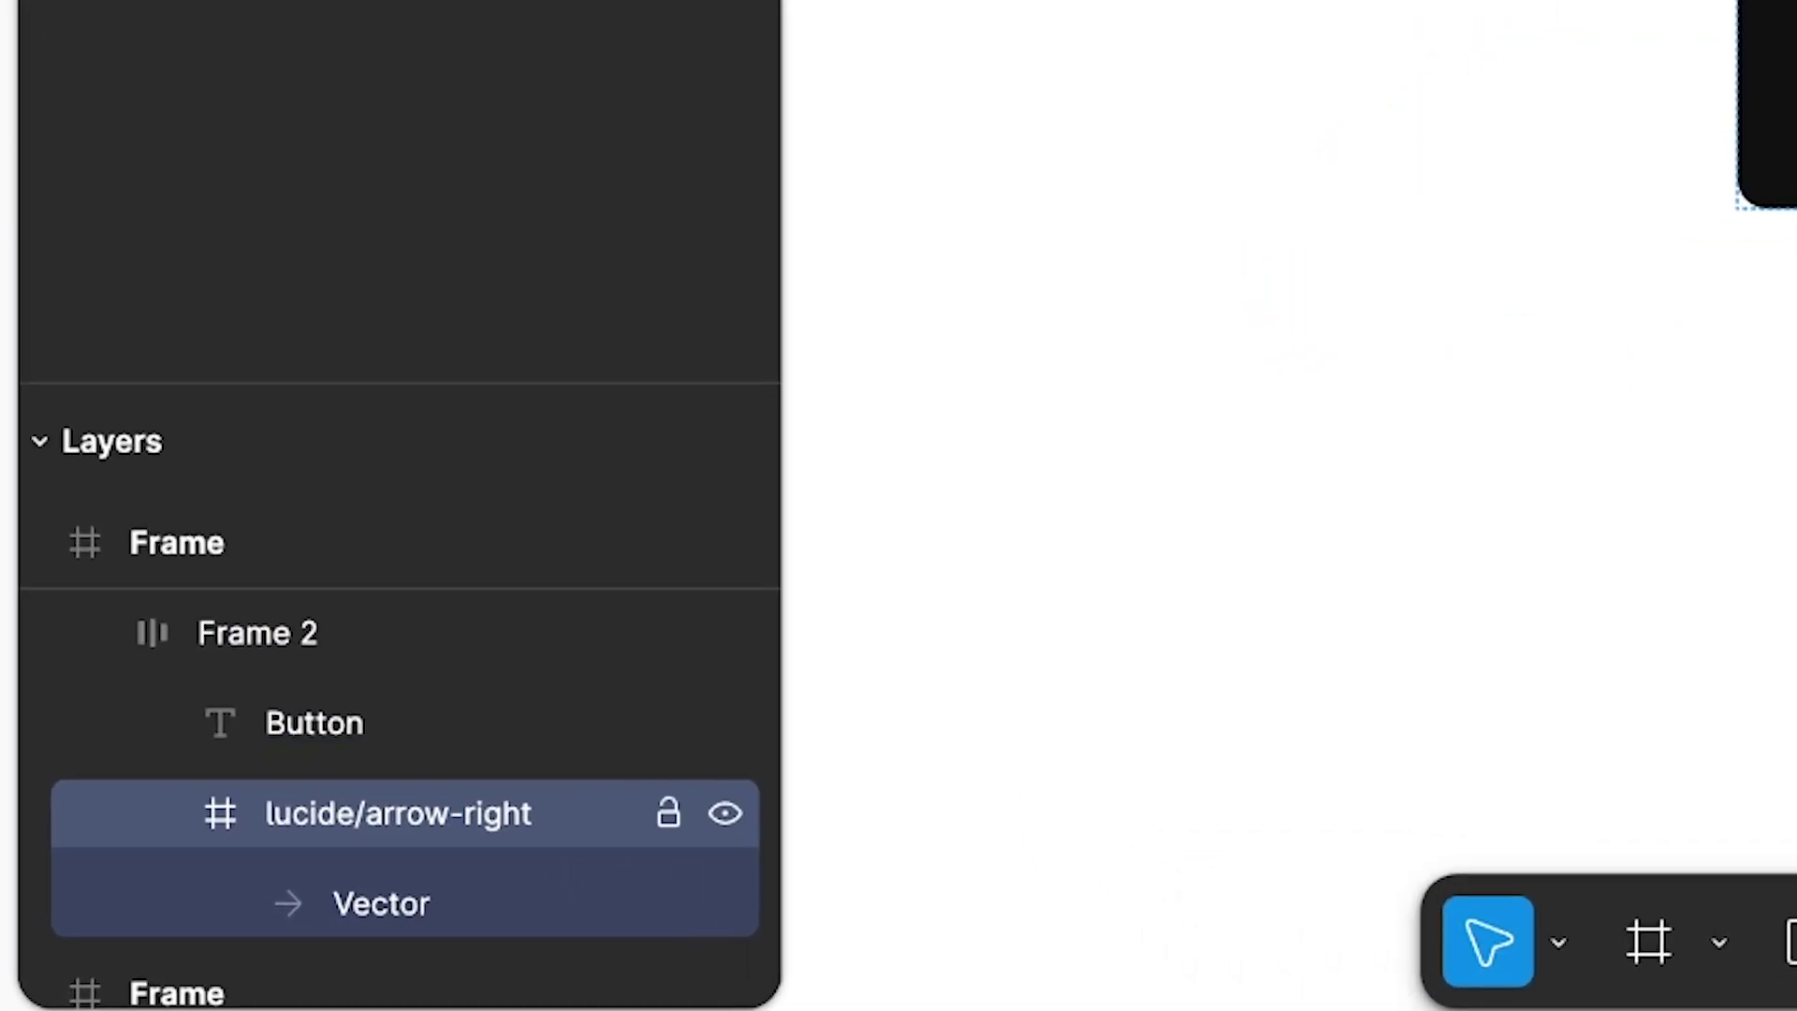
pyautogui.press('Return')
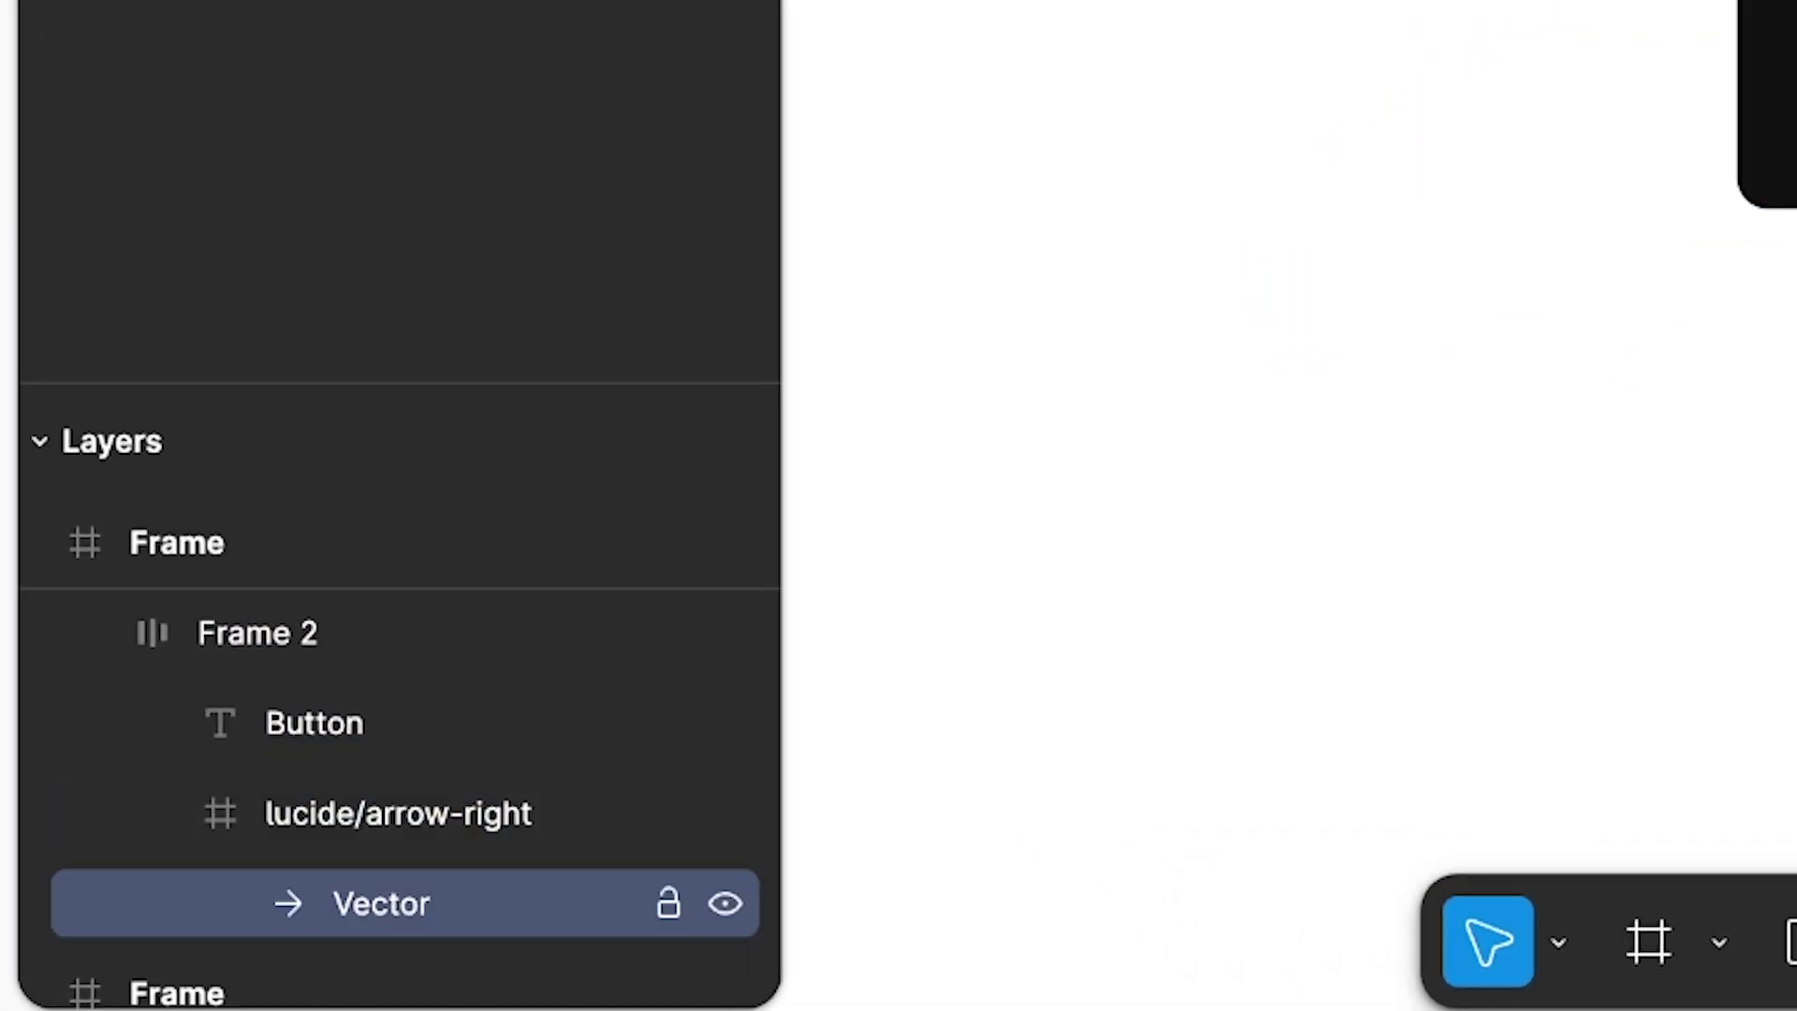
pyautogui.click(389, 810)
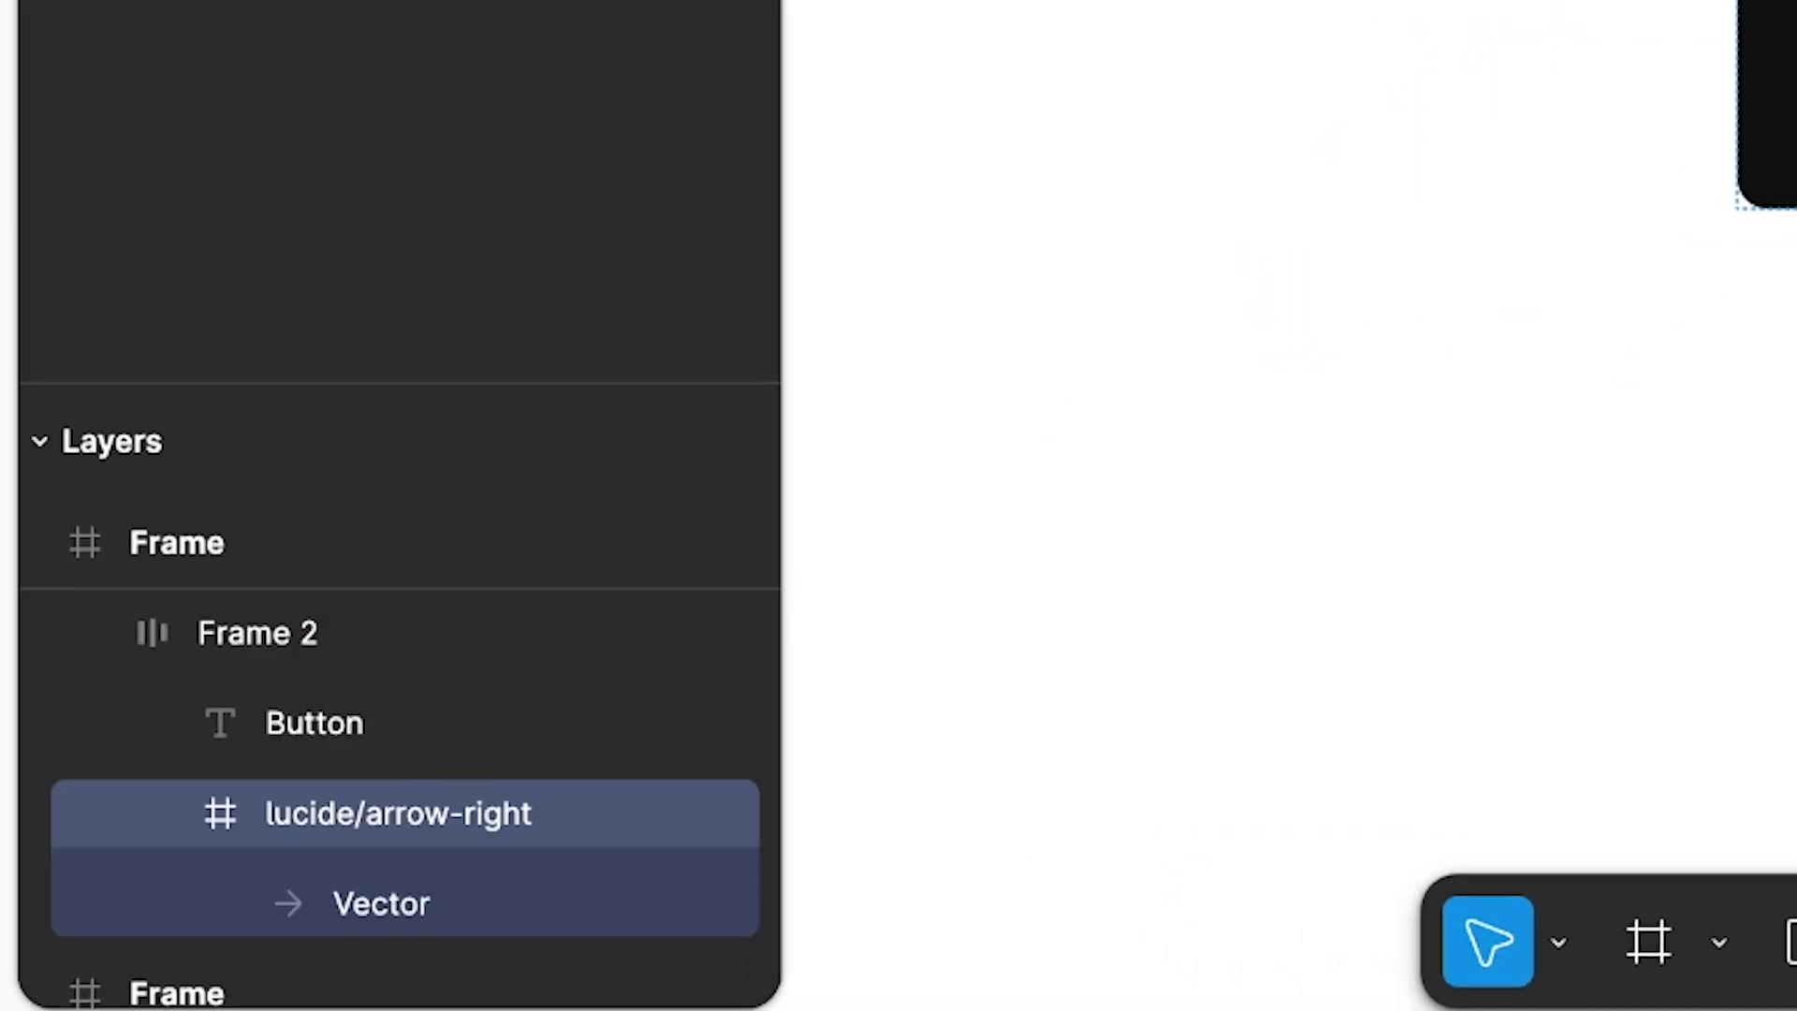
pyautogui.press('Return')
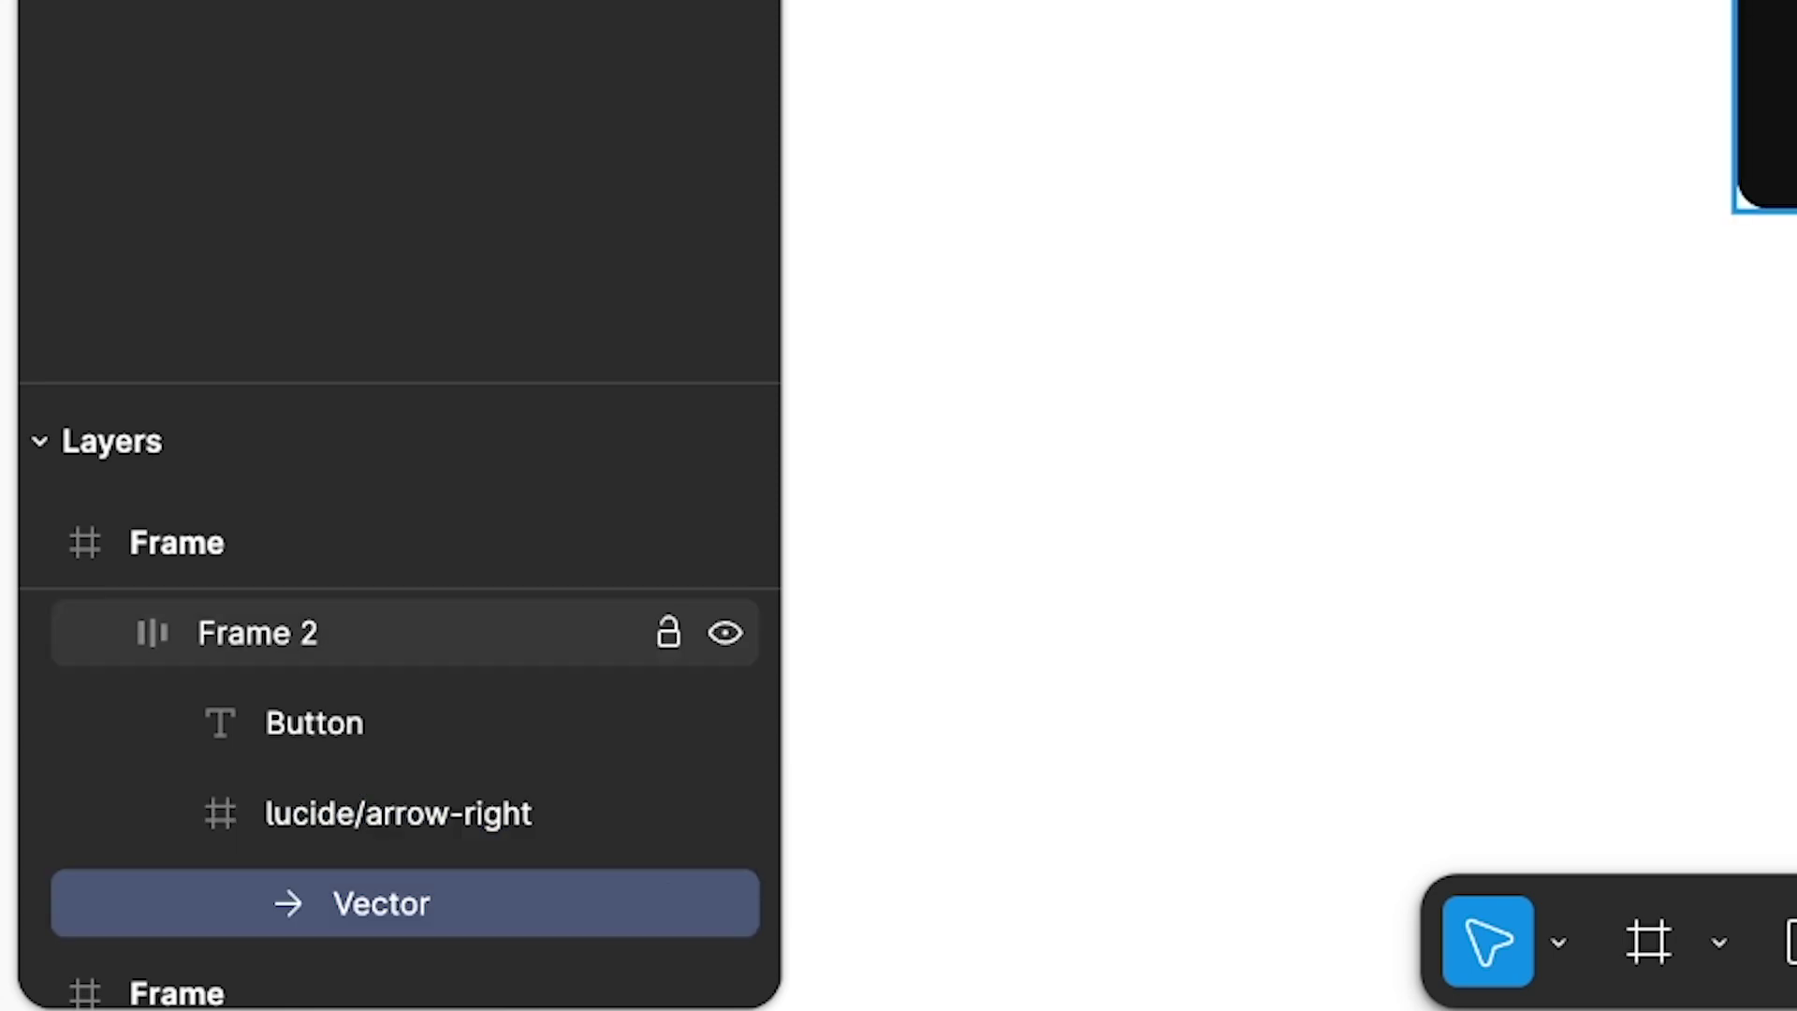
pyautogui.hotkey('ctrl', 'd')
# Keep Clip content on and nudge one arrow copy left out of view, checking in outline view
pyautogui.click(393, 813)
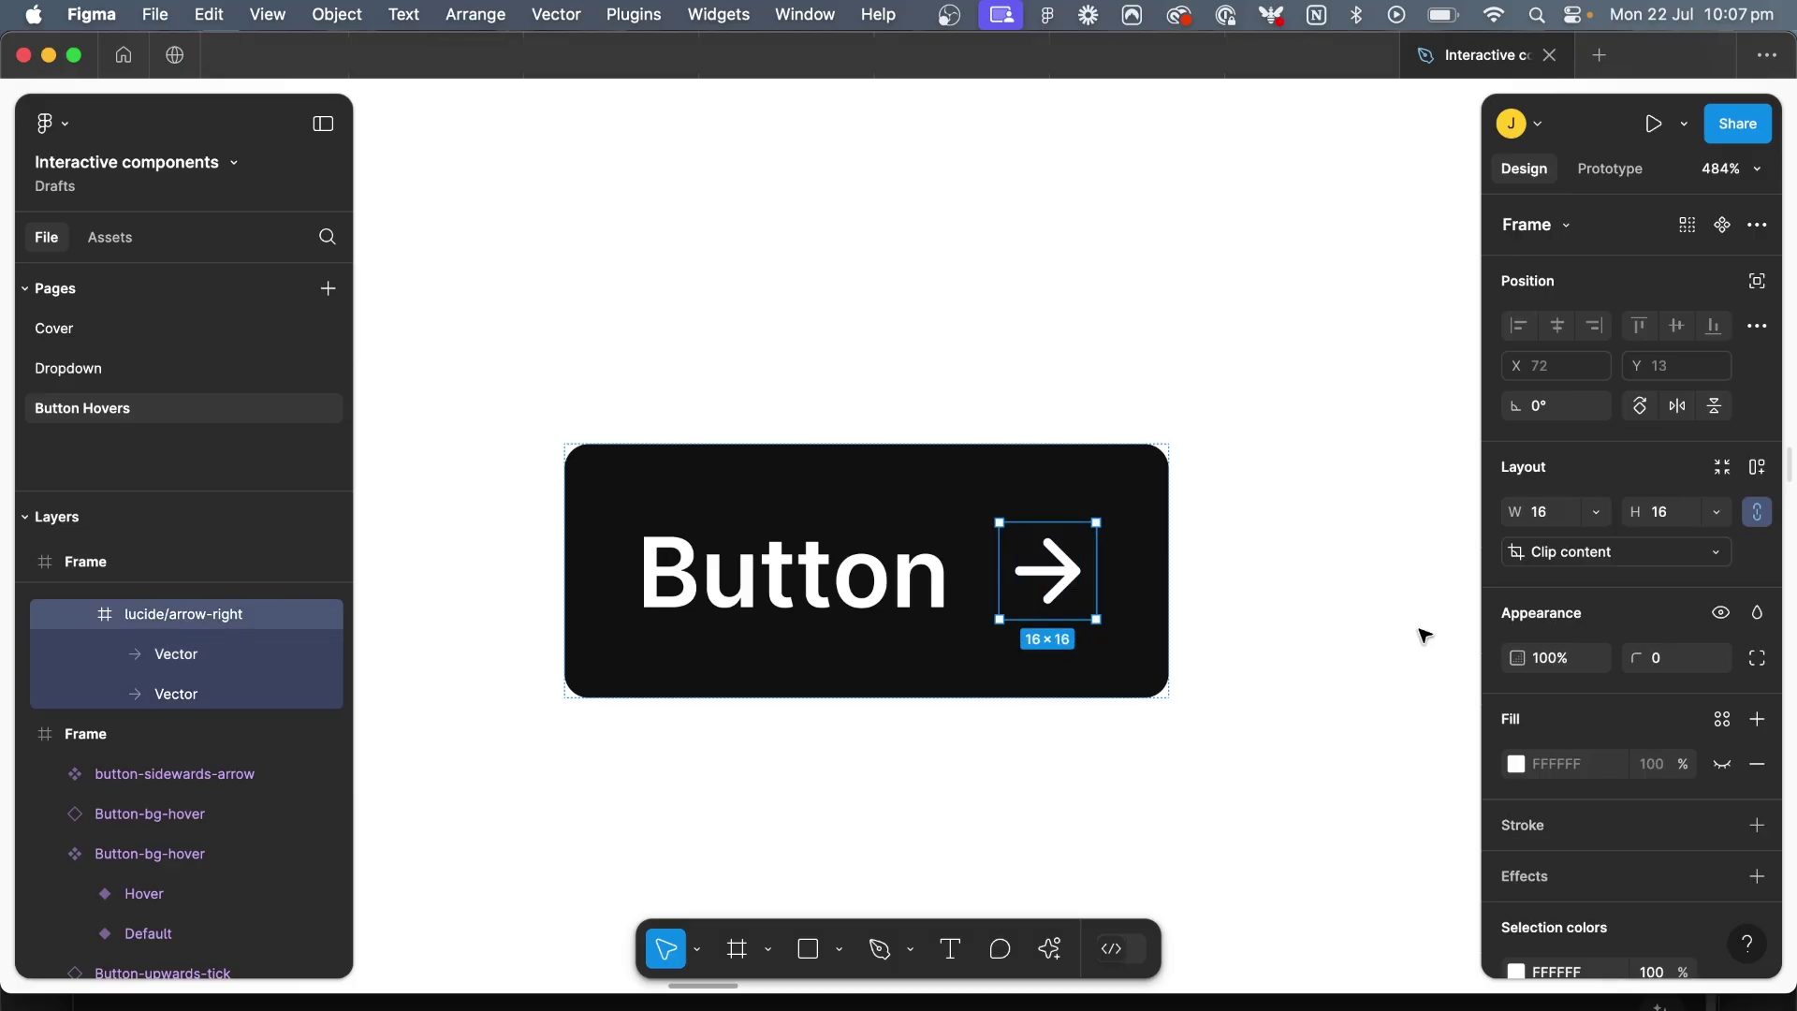
pyautogui.click(1591, 554)
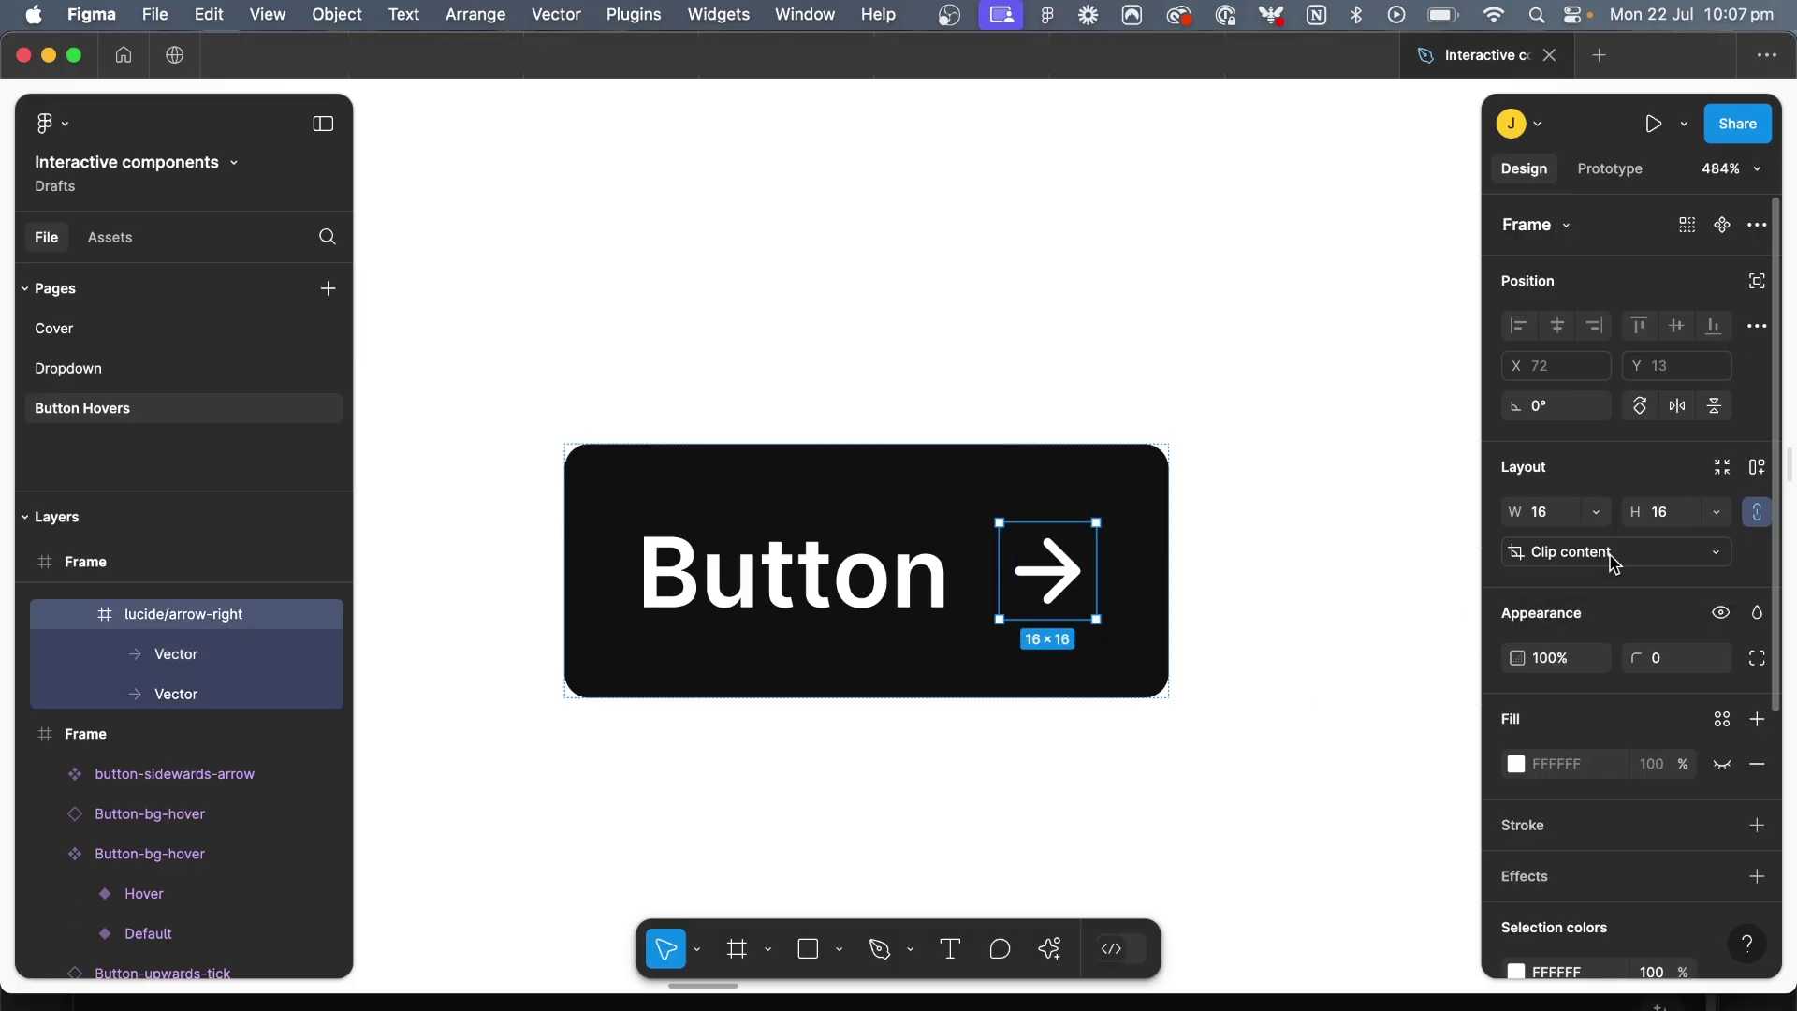
pyautogui.click(1614, 554)
pyautogui.click(217, 693)
pyautogui.click(217, 660)
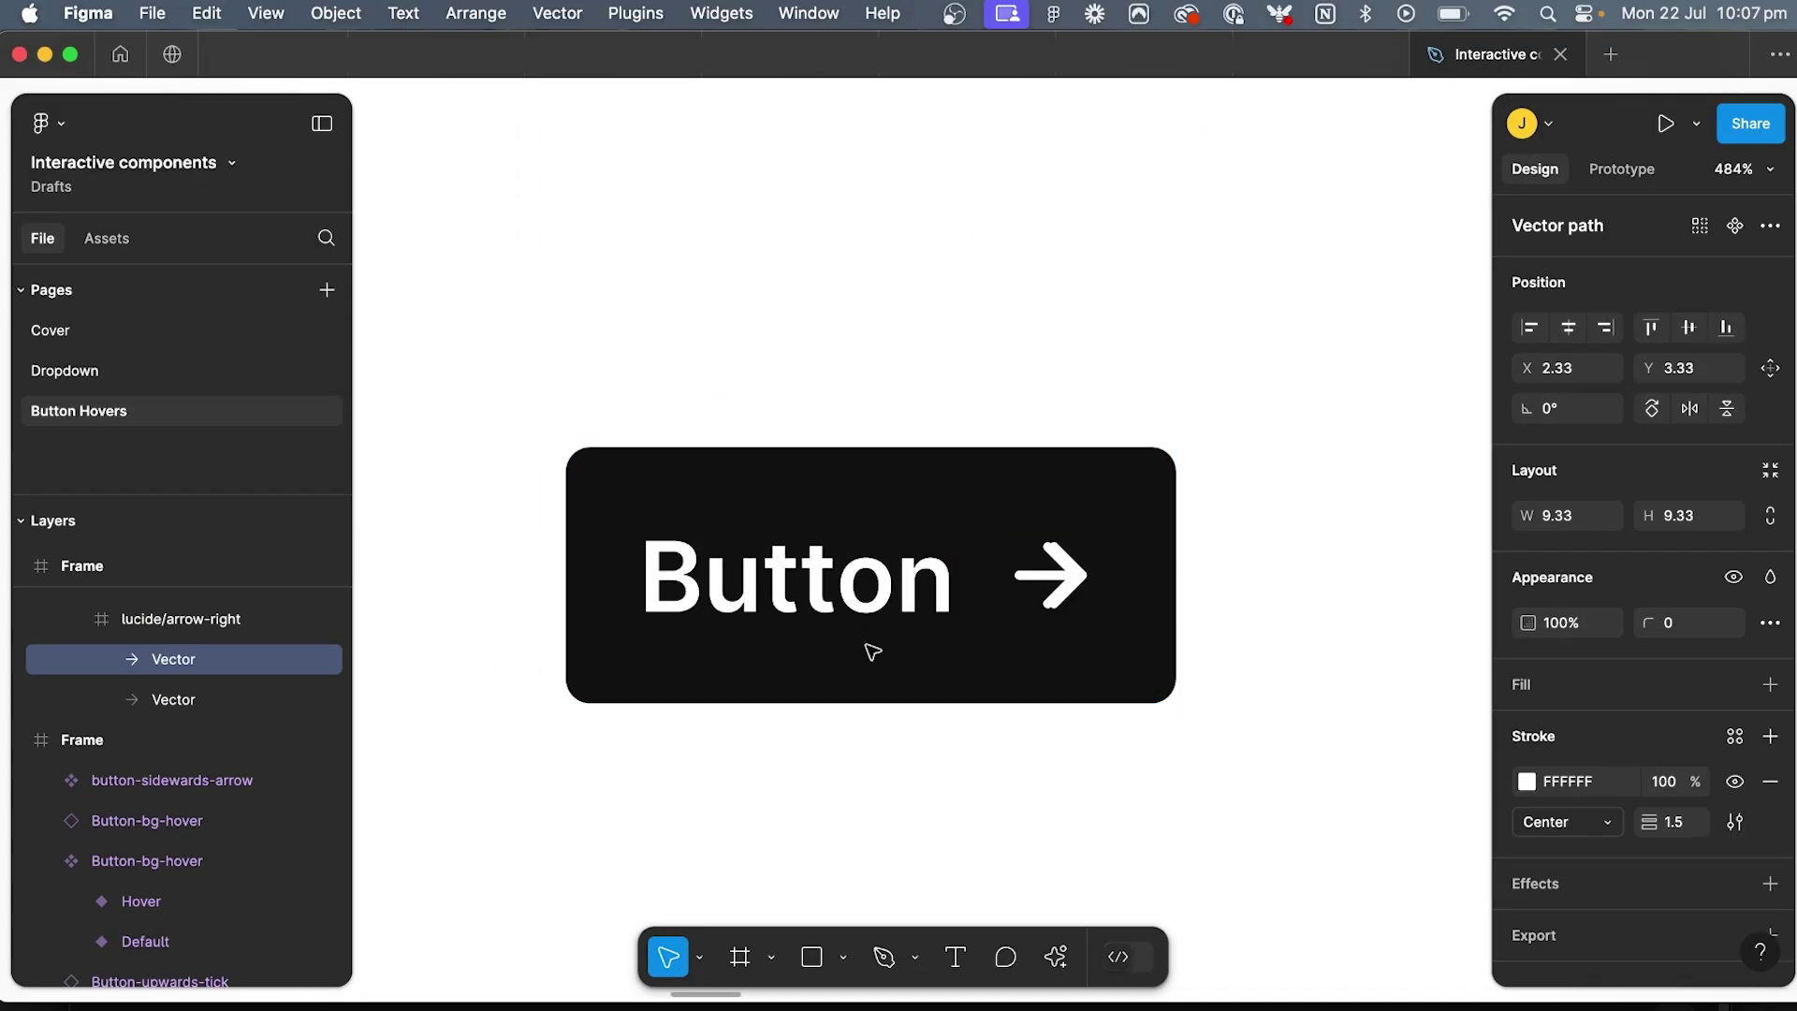
pyautogui.press('Left')
pyautogui.press('Left')
pyautogui.press('Left')
pyautogui.press('Left')
pyautogui.press('Left')
pyautogui.press('Left')
pyautogui.press('Left')
pyautogui.press('Left')
pyautogui.press('Left')
pyautogui.press('super+y')
pyautogui.press('Left')
pyautogui.press('Left')
pyautogui.press('Left')
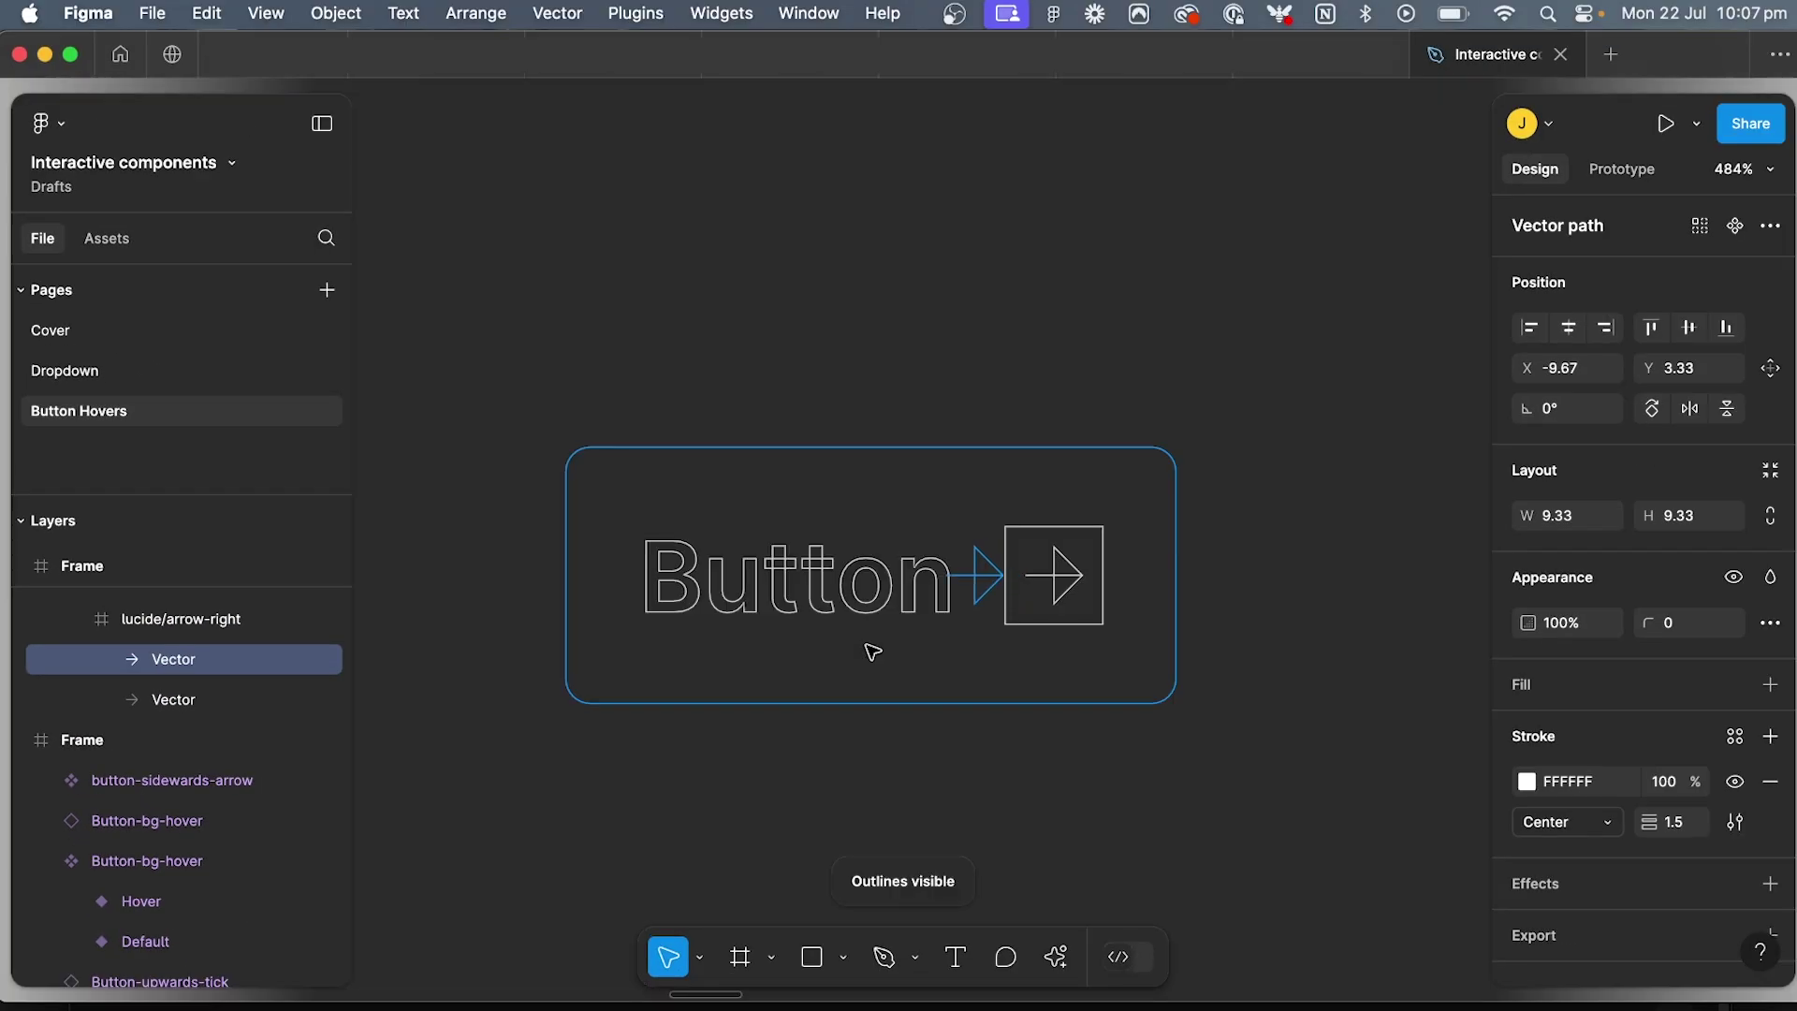
pyautogui.press('Left')
pyautogui.press('super+y')
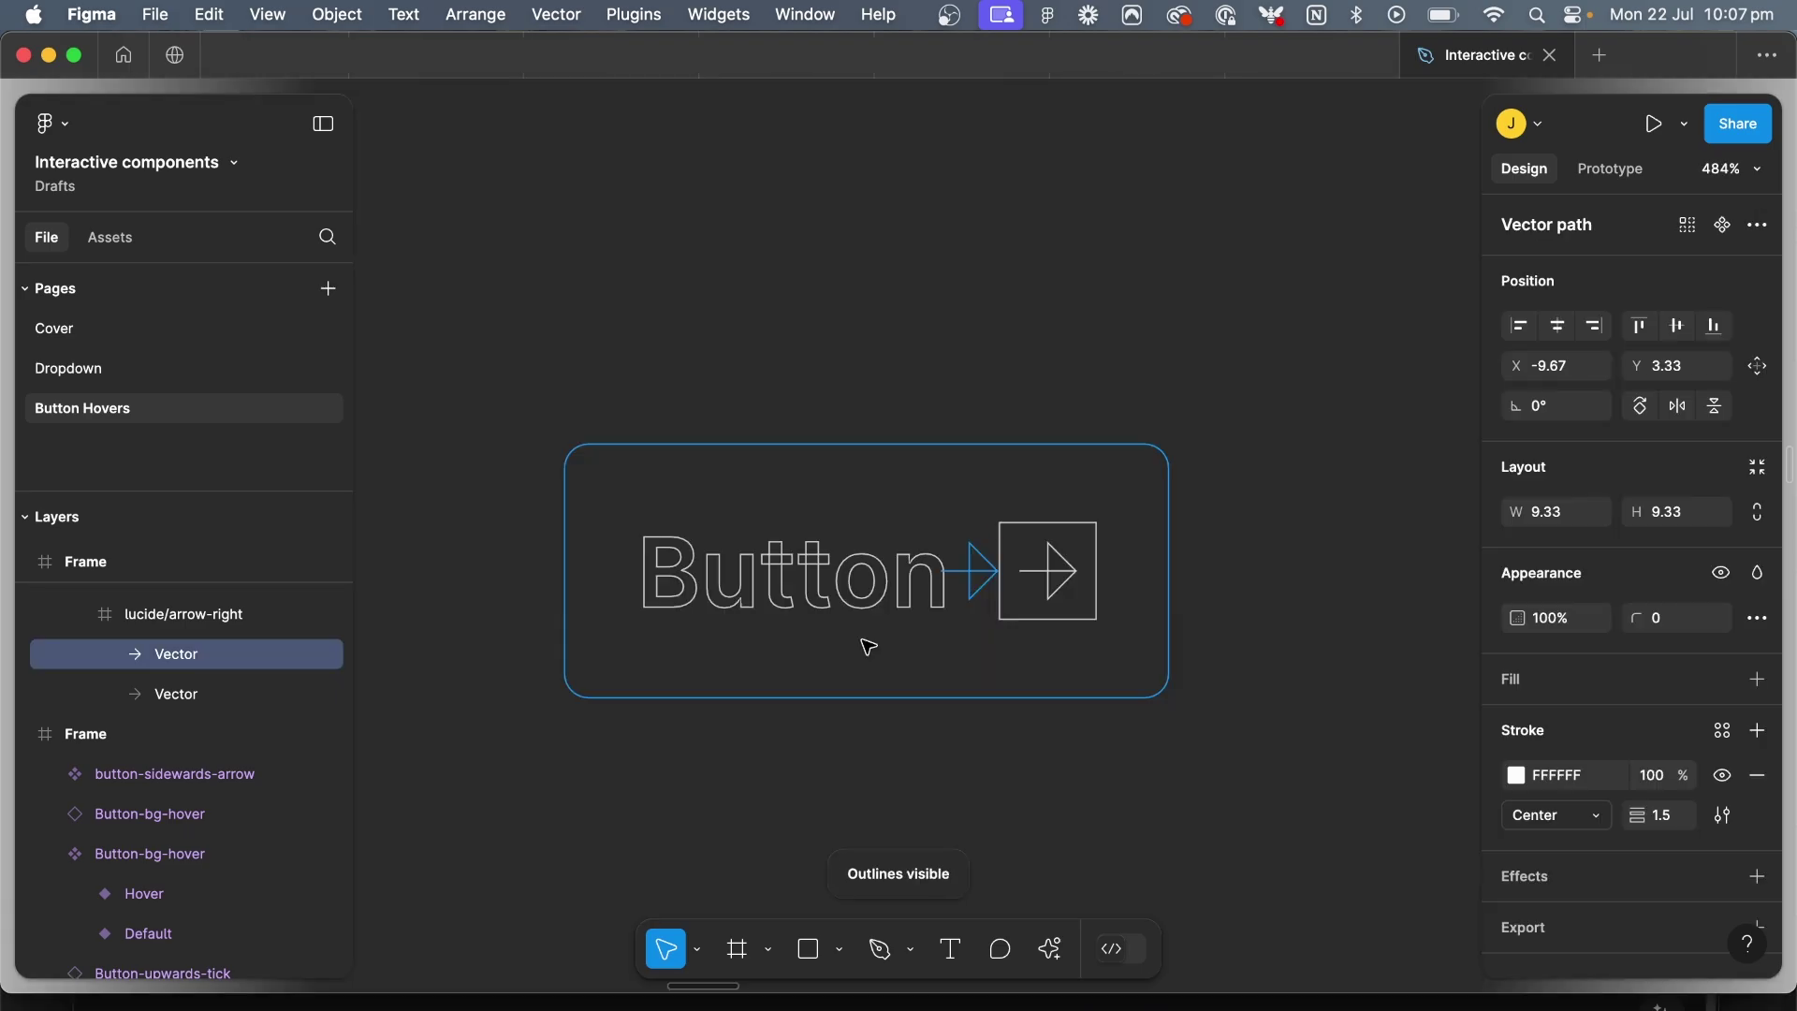
pyautogui.press('Left')
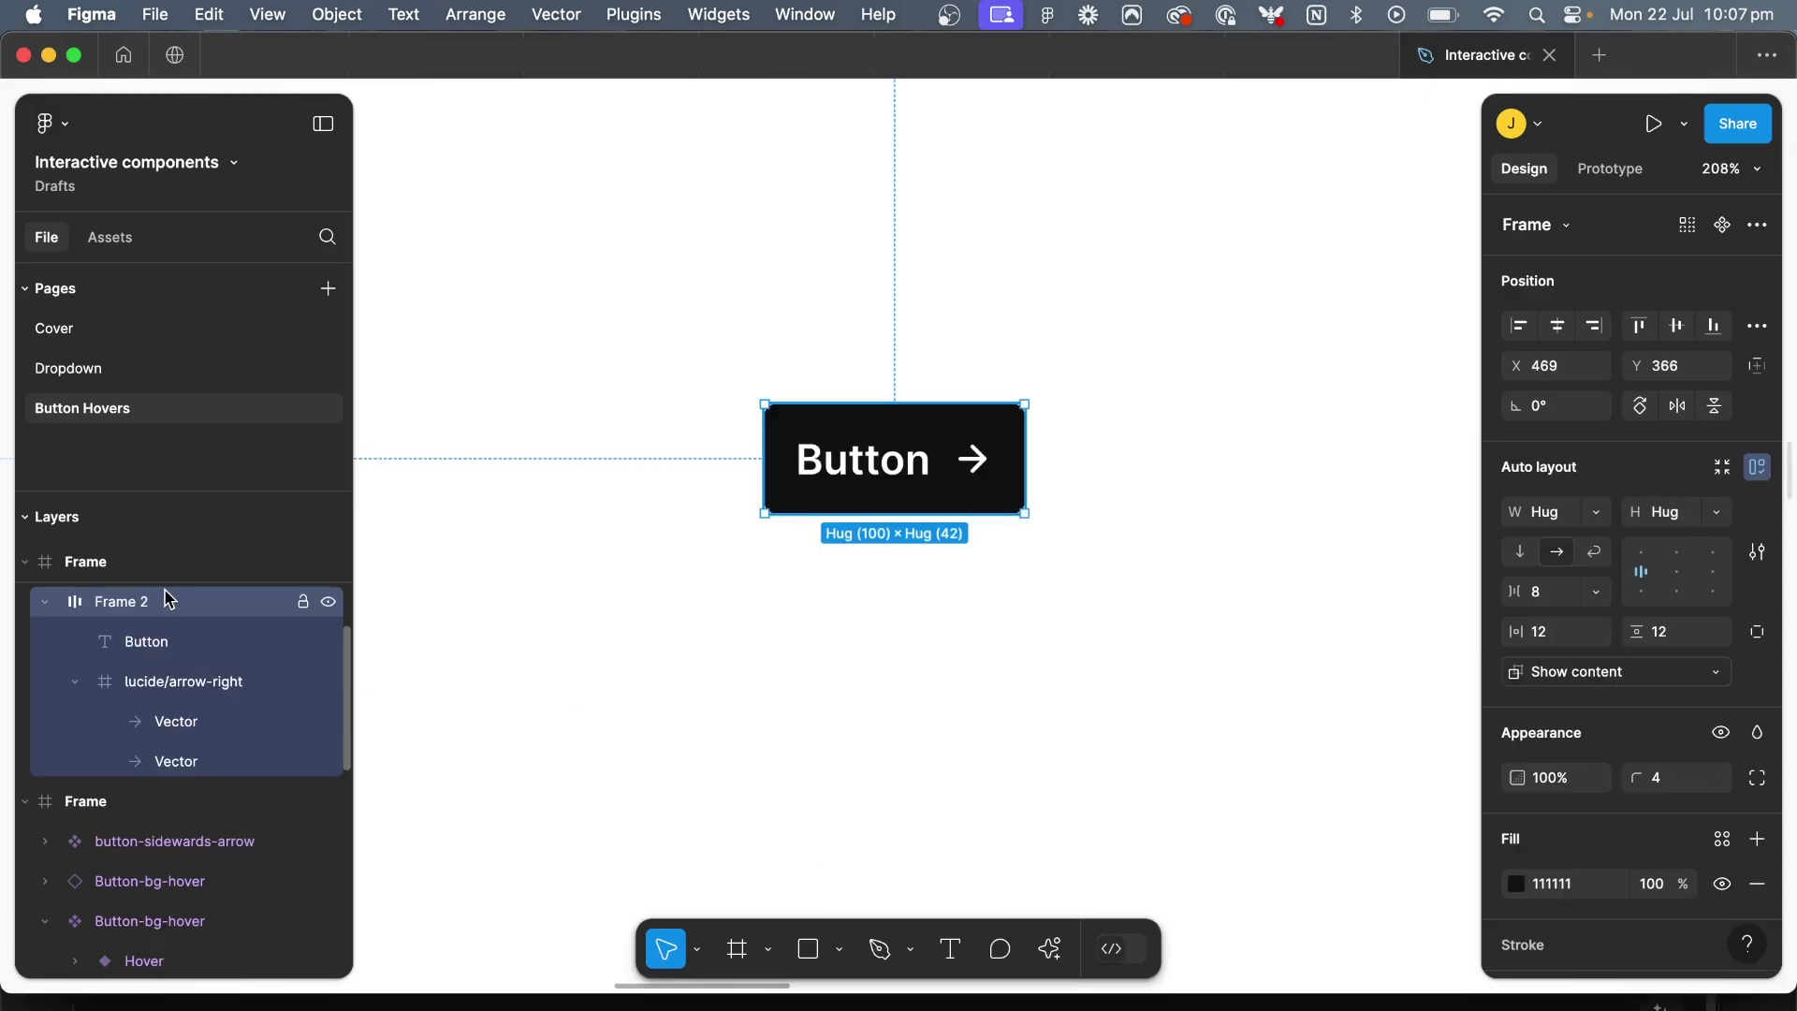
# Name the button button-hover-01, make it a component, and add a State variant property
pyautogui.doubleClick(160, 599)
pyautogui.write('bu')
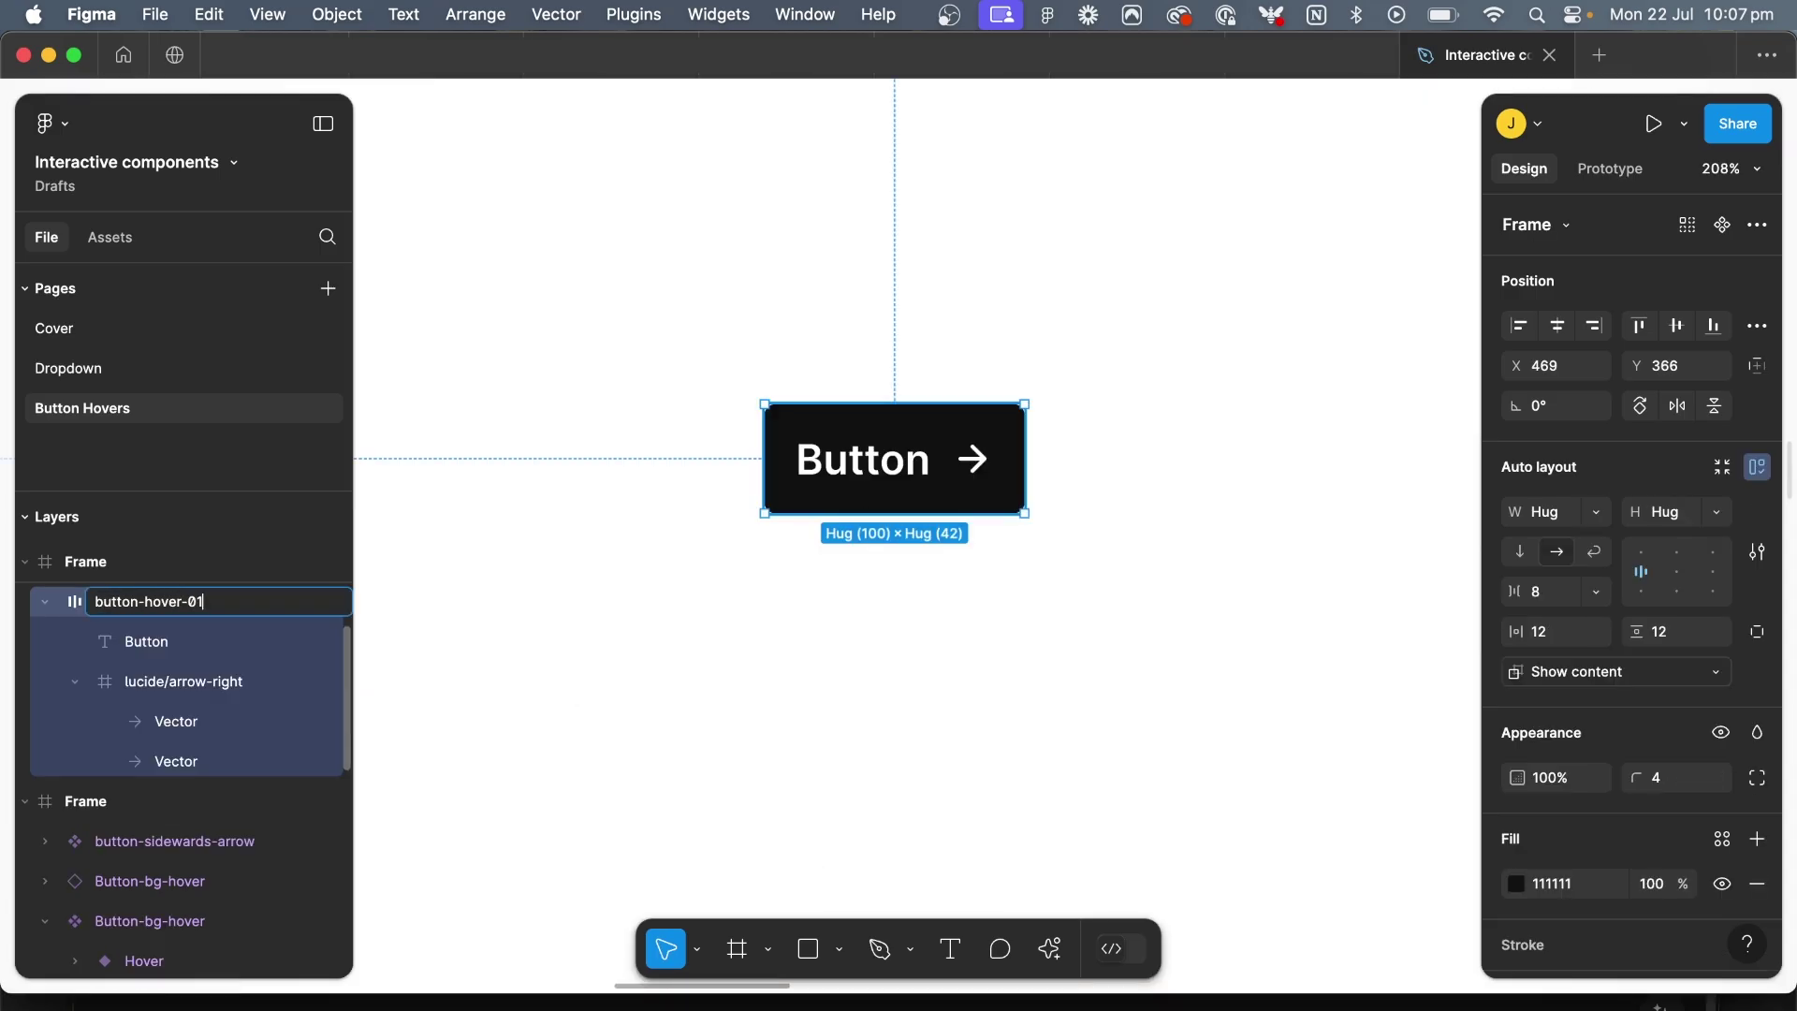
pyautogui.write('tton-hover-01')
pyautogui.press('Return')
pyautogui.click(1725, 228)
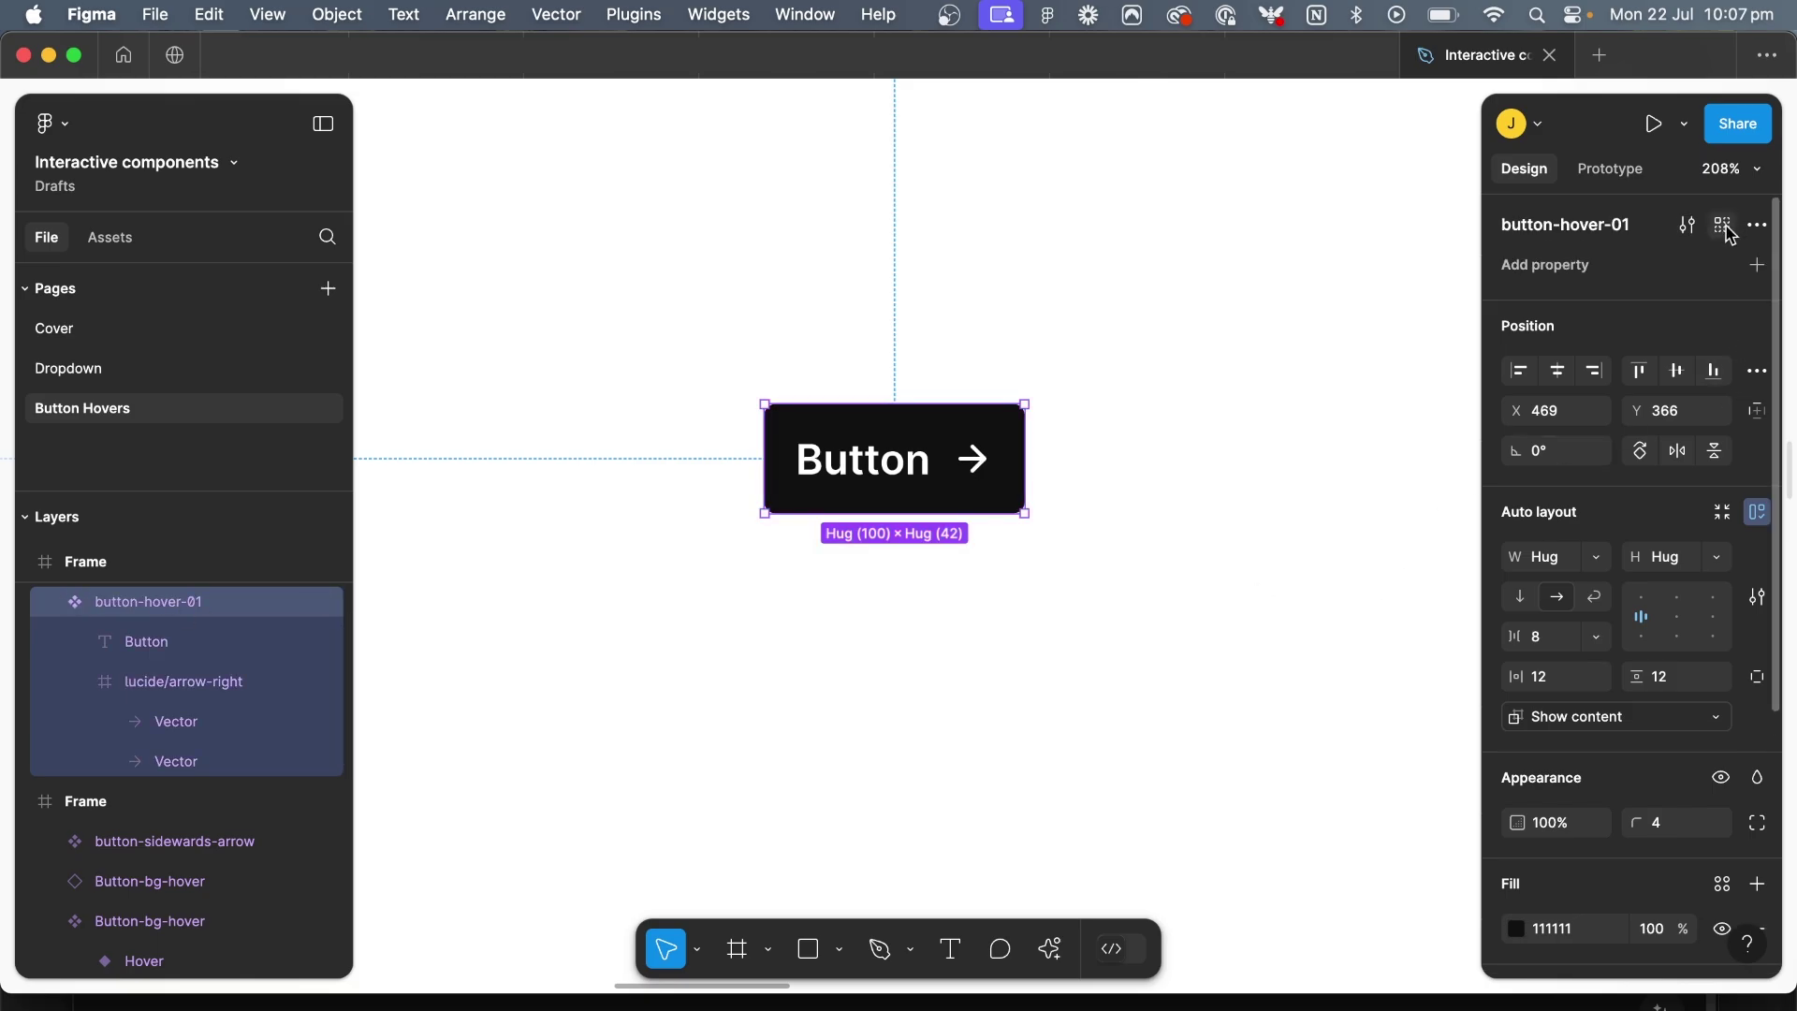
pyautogui.click(1757, 265)
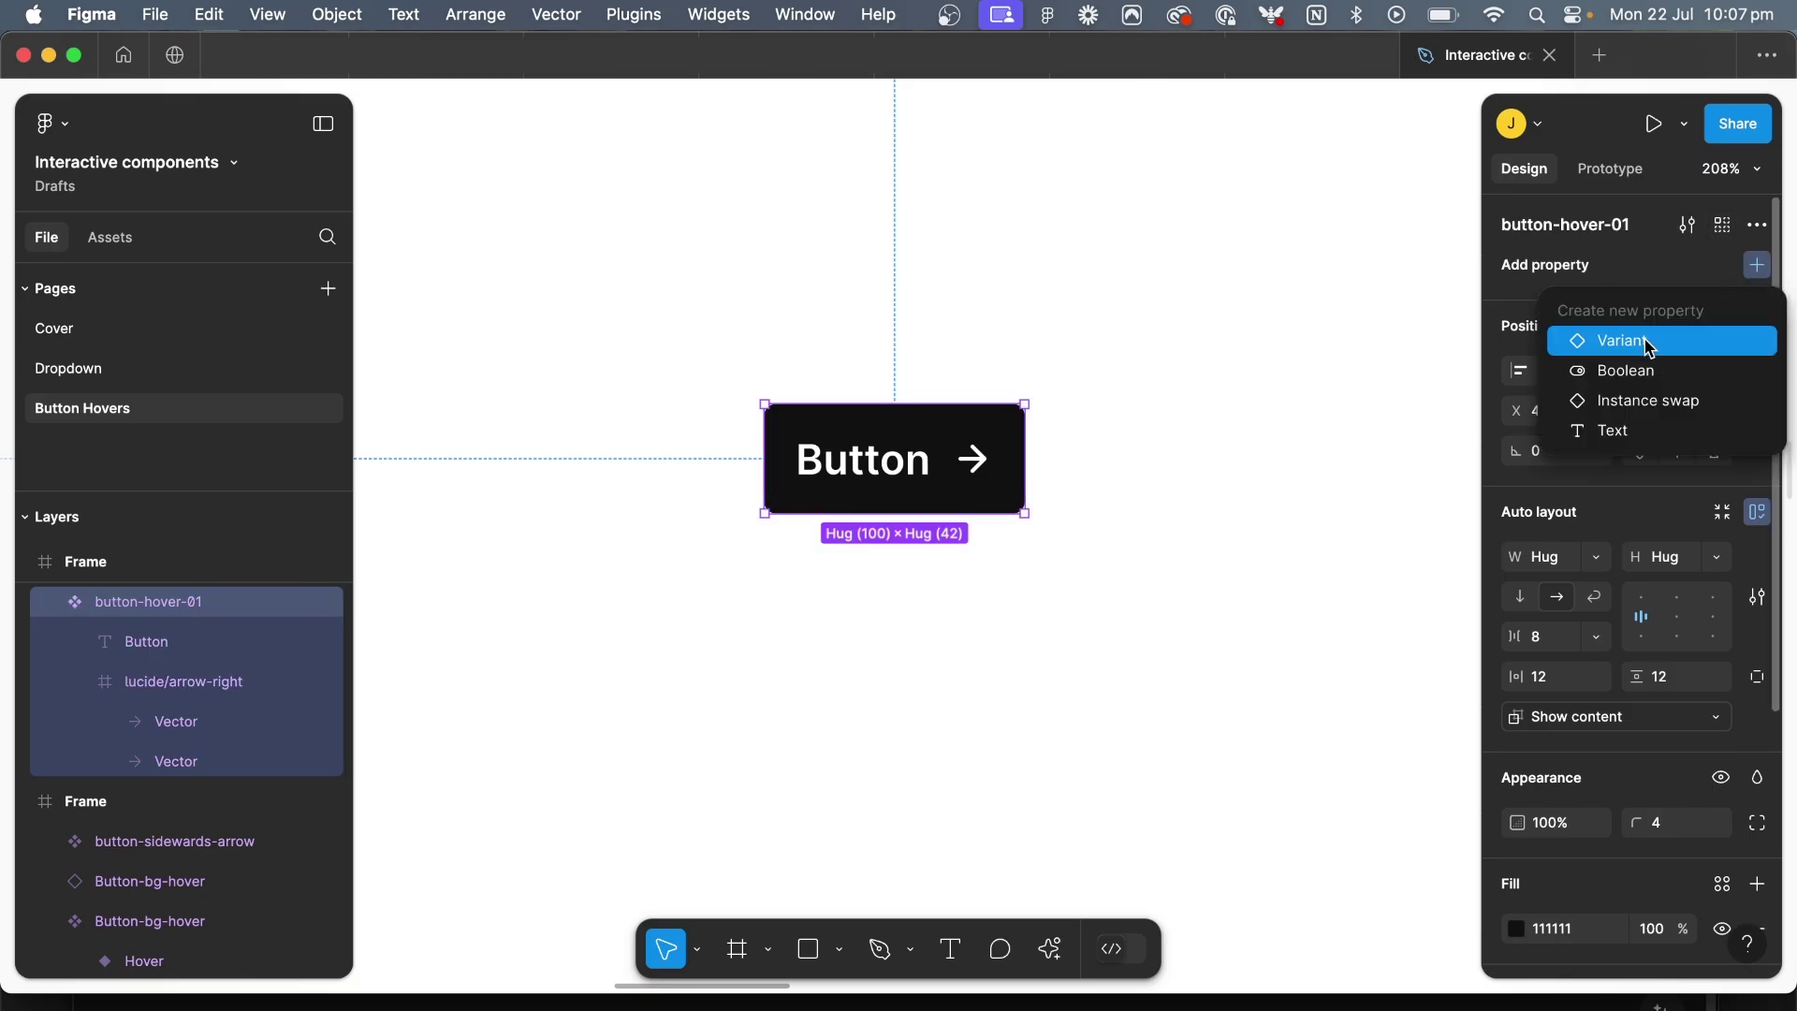
pyautogui.click(1649, 341)
pyautogui.doubleClick(1554, 304)
pyautogui.write('State')
pyautogui.press('Return')
# Add a Hover variant and lighten its fill to grey 404040
pyautogui.click(895, 611)
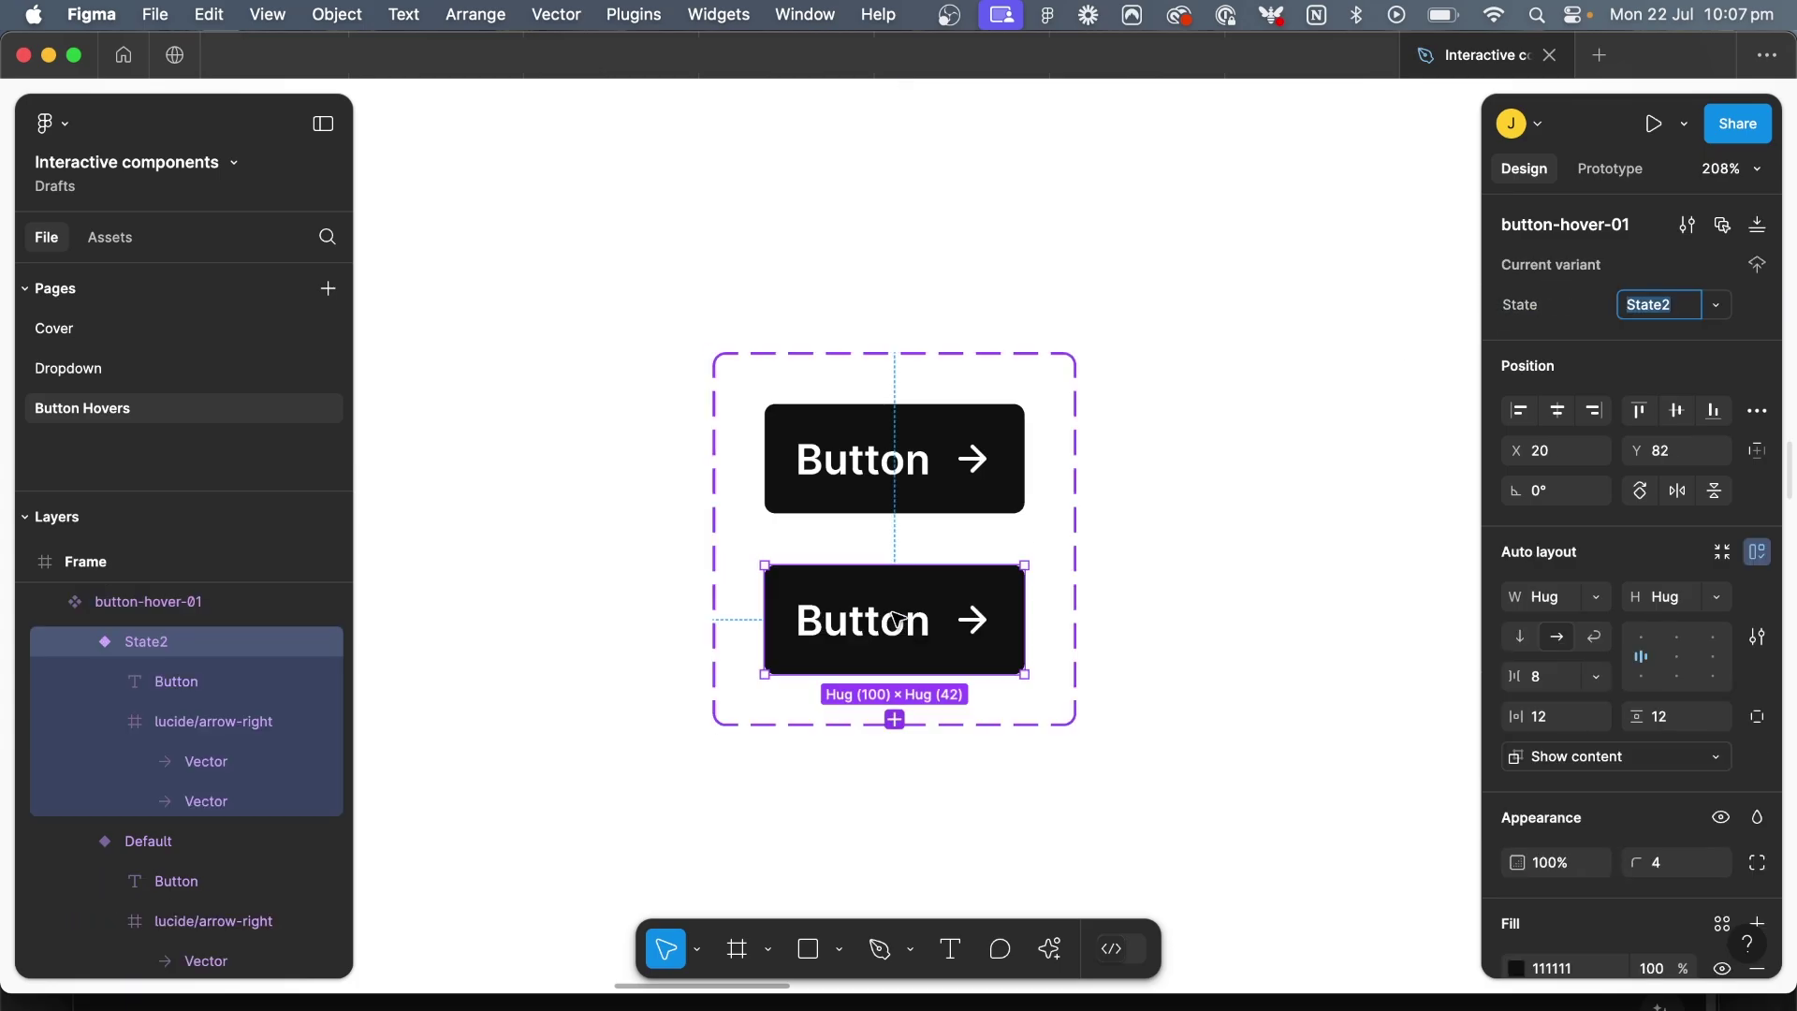
pyautogui.write('Hover')
pyautogui.press('Return')
pyautogui.scroll(-4, 1583, 760)
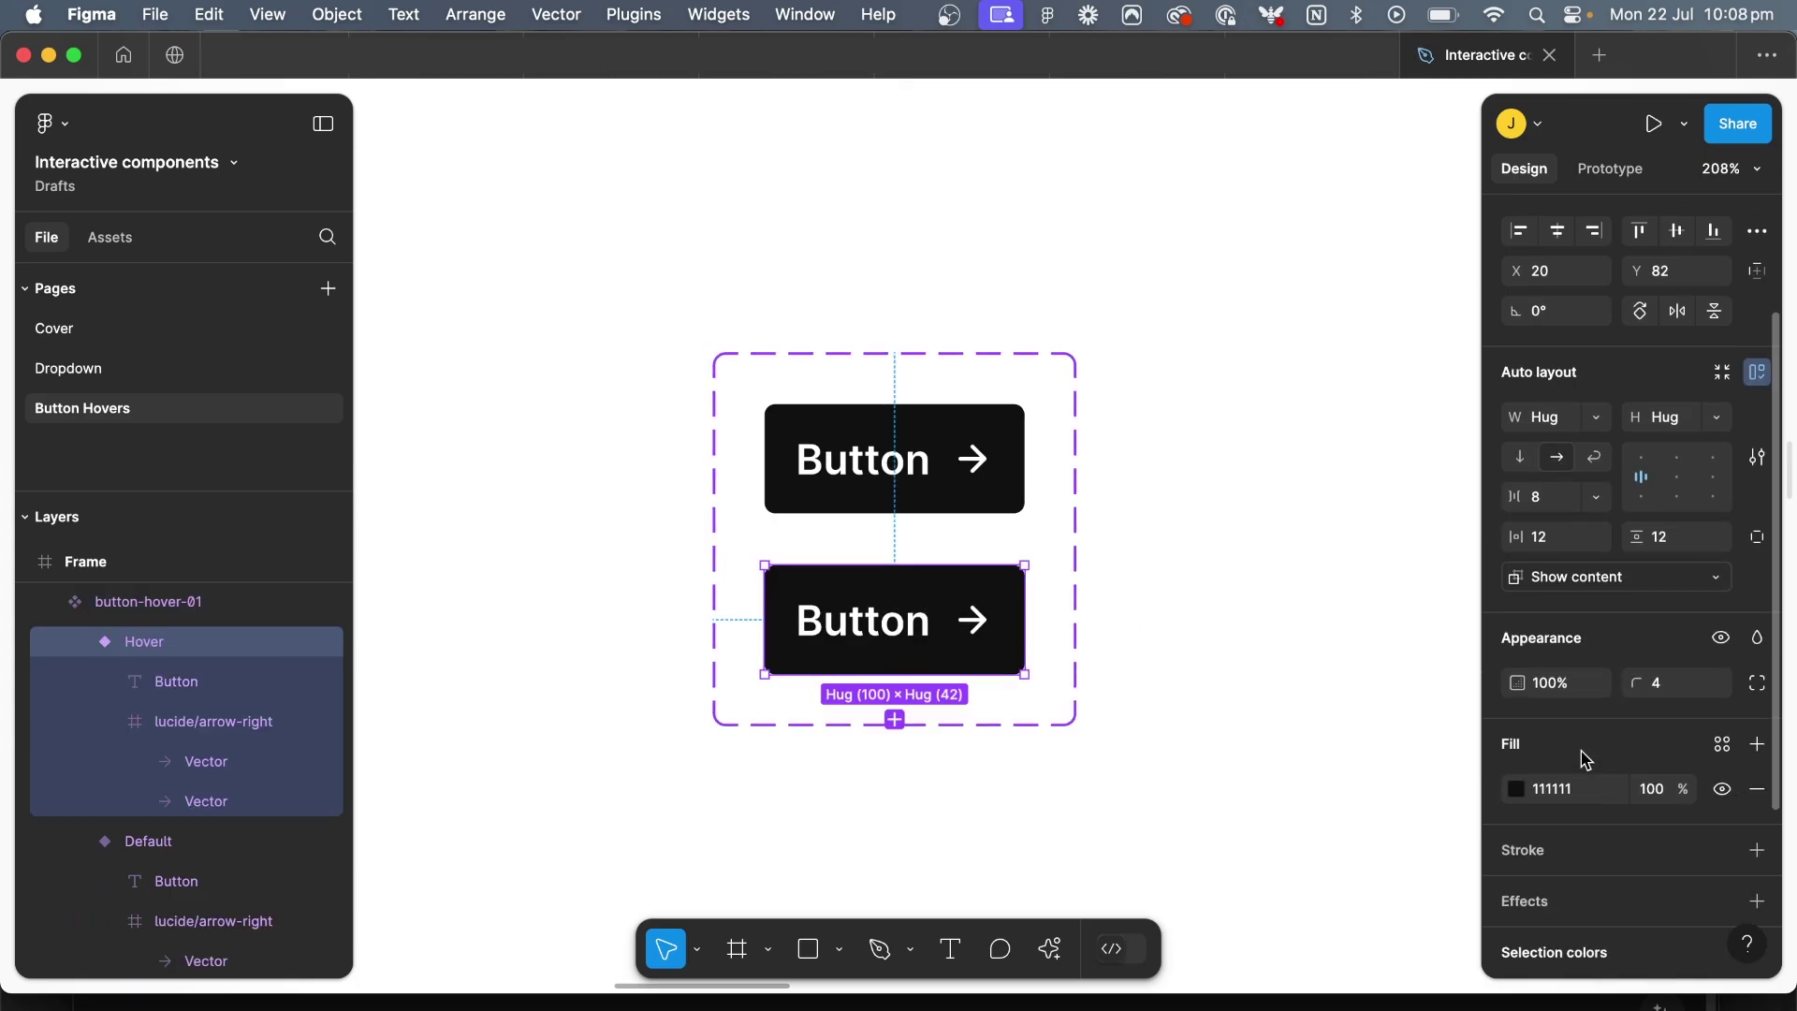
pyautogui.click(1517, 790)
pyautogui.moveTo(1209, 603); pyautogui.dragTo(1175, 600)
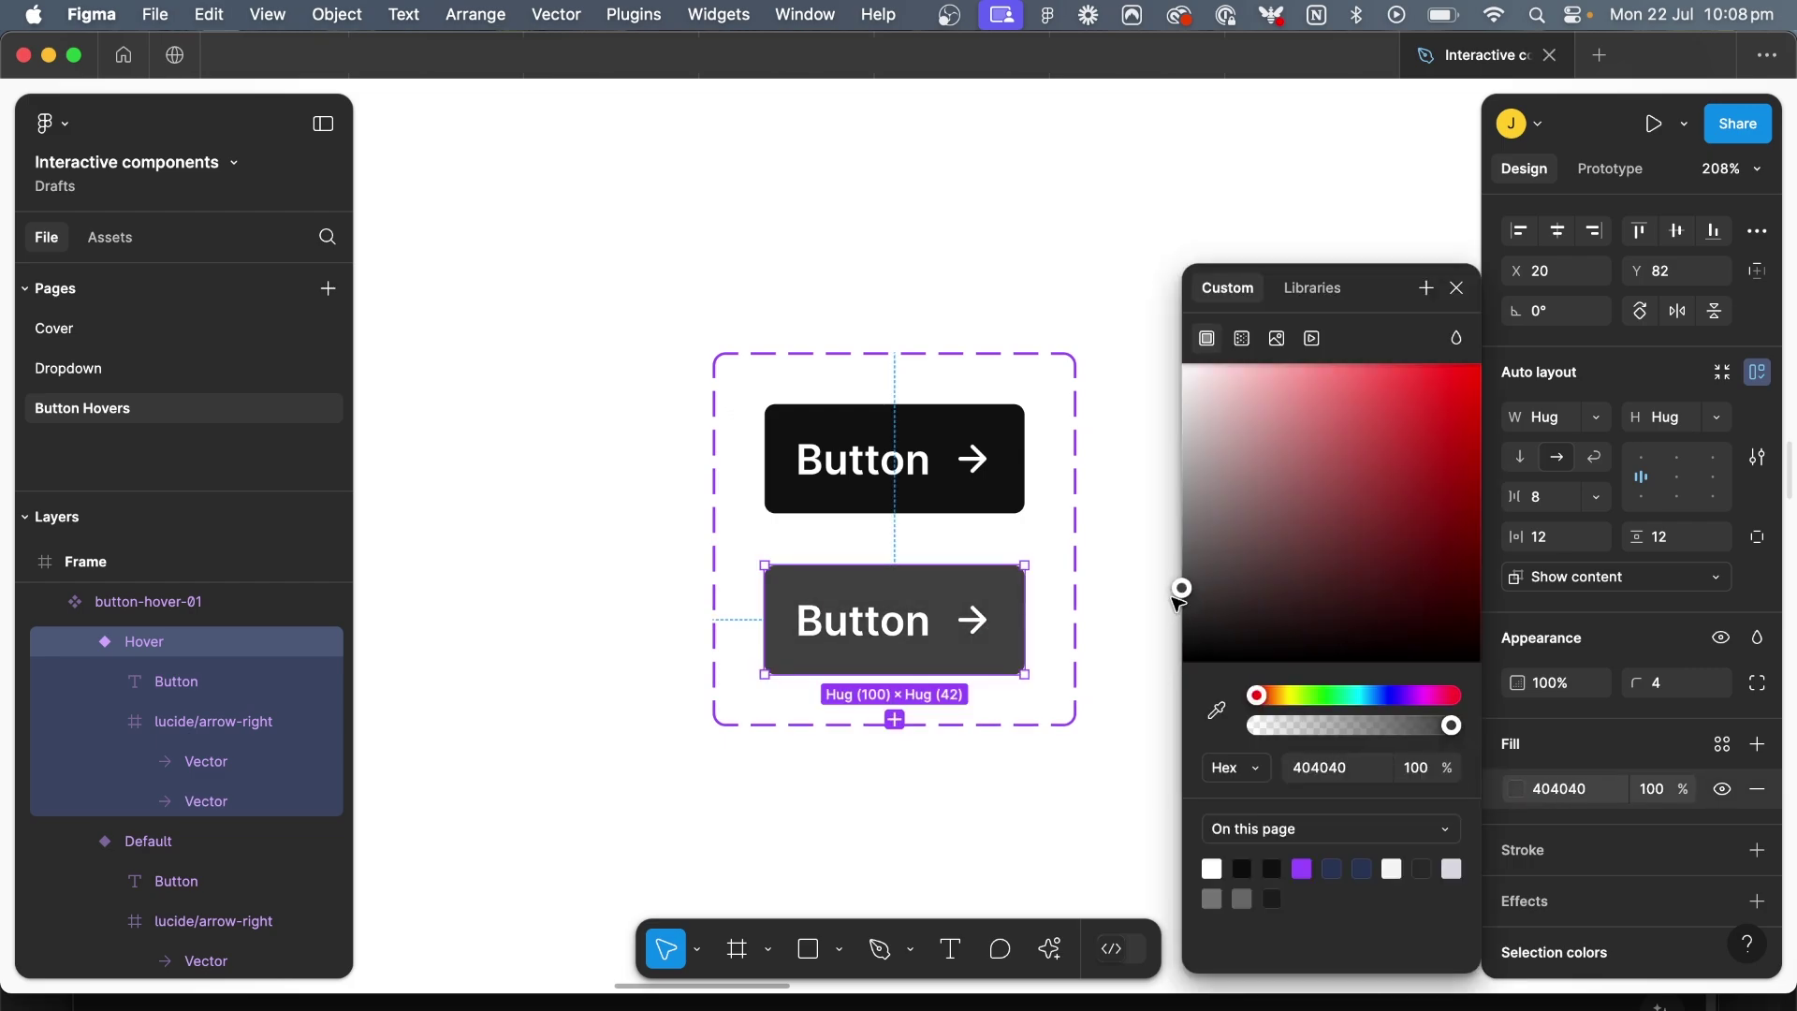
pyautogui.click(1132, 595)
# In the Hover variant's arrow, reposition the first vector path with left nudges
pyautogui.scroll(-5, 846, 462)
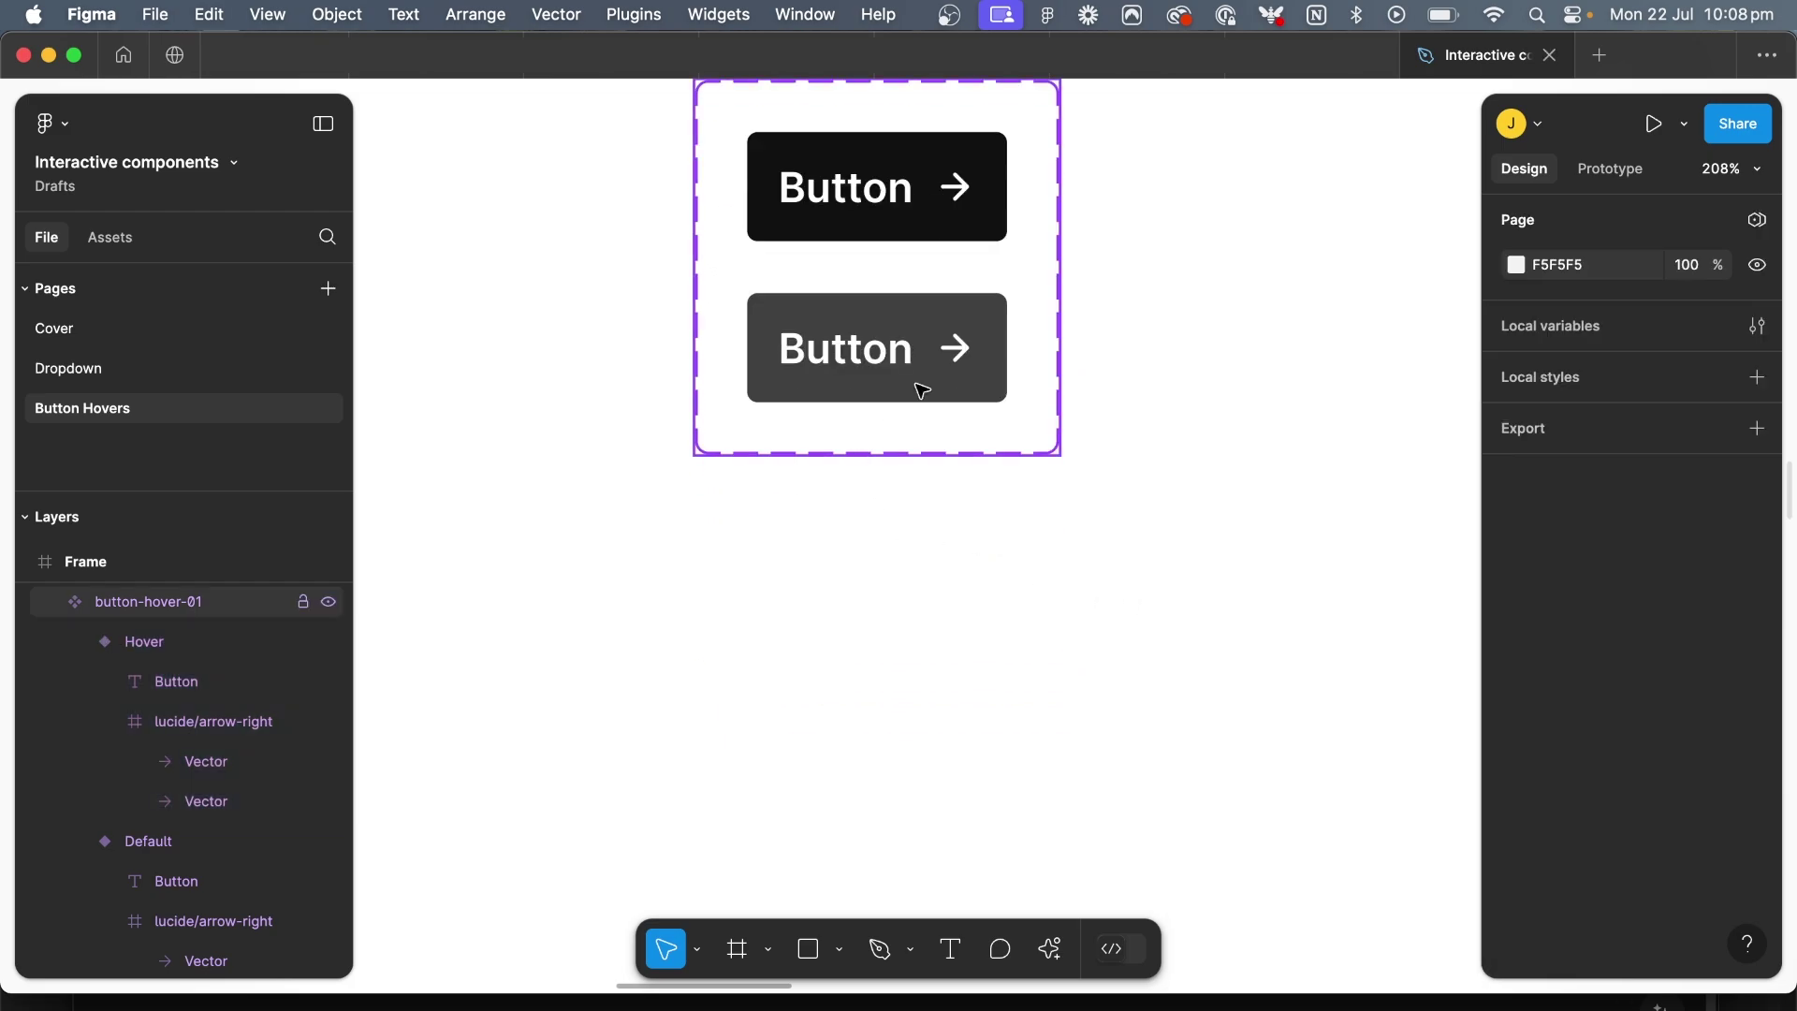
pyautogui.scroll(3, 918, 389)
pyautogui.click(931, 513)
pyautogui.scroll(5, 931, 513)
pyautogui.doubleClick(946, 510)
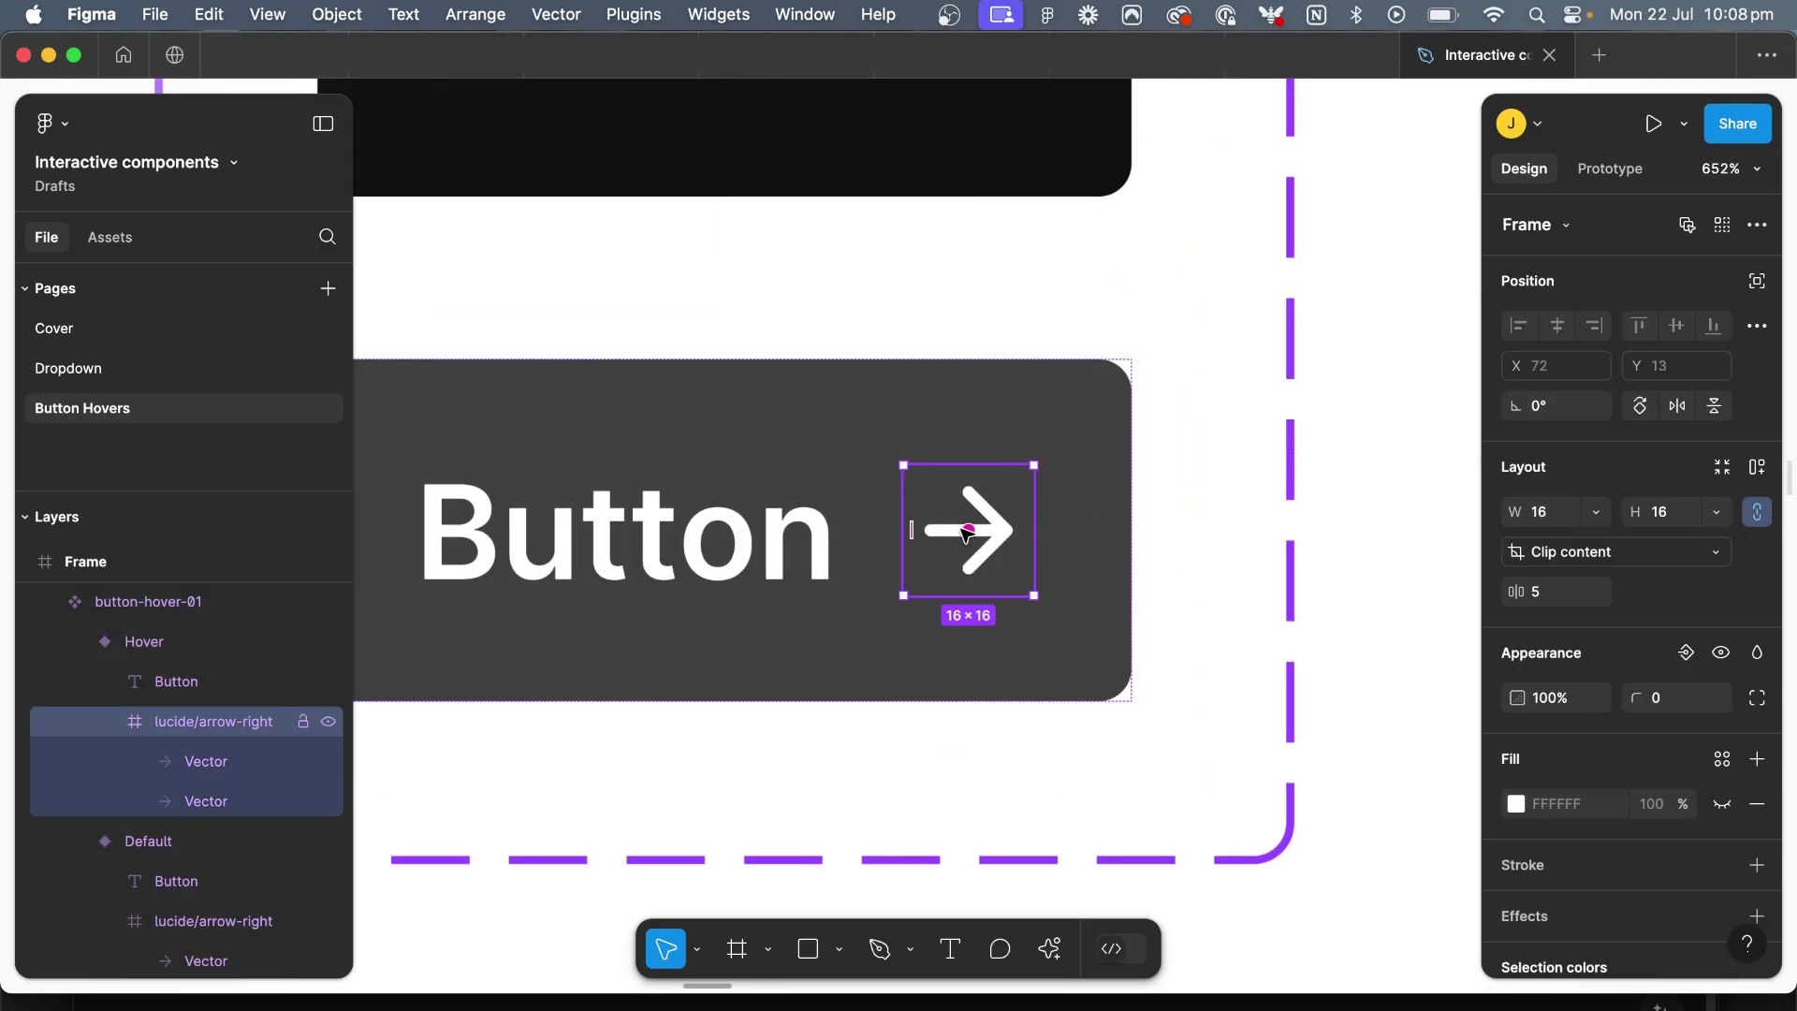
pyautogui.click(213, 794)
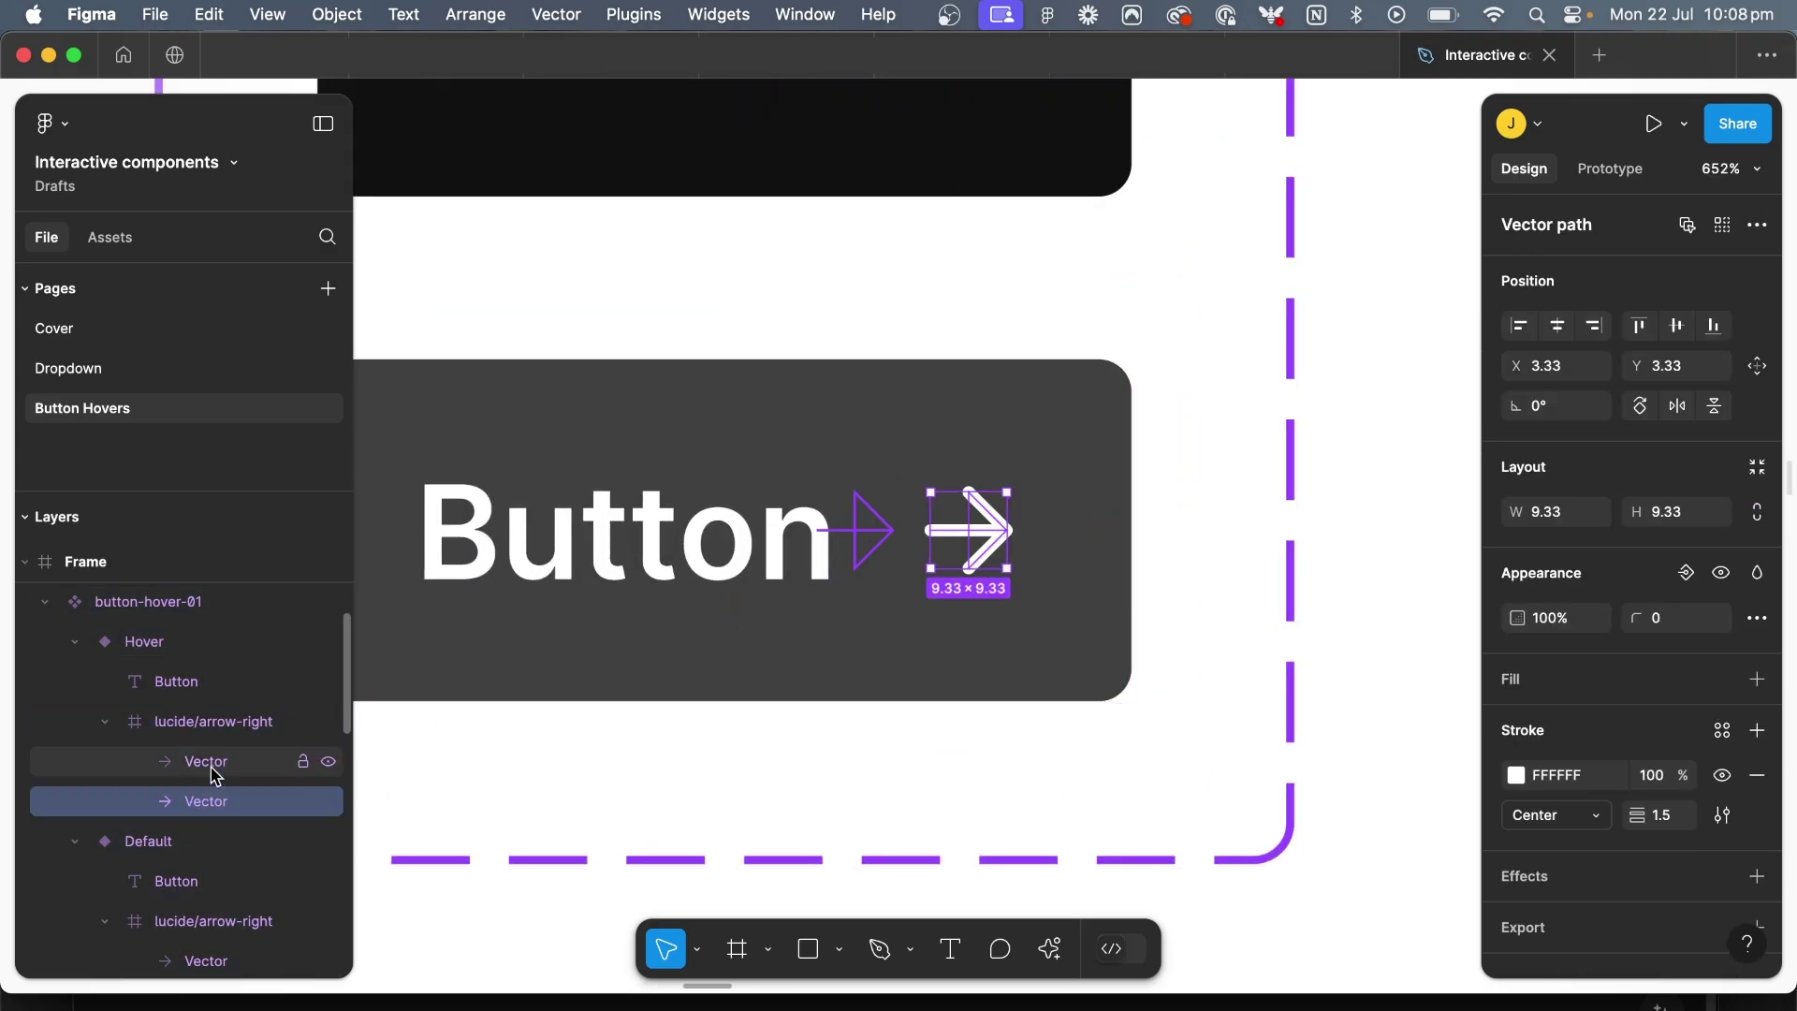
pyautogui.click(206, 761)
pyautogui.click(1557, 325)
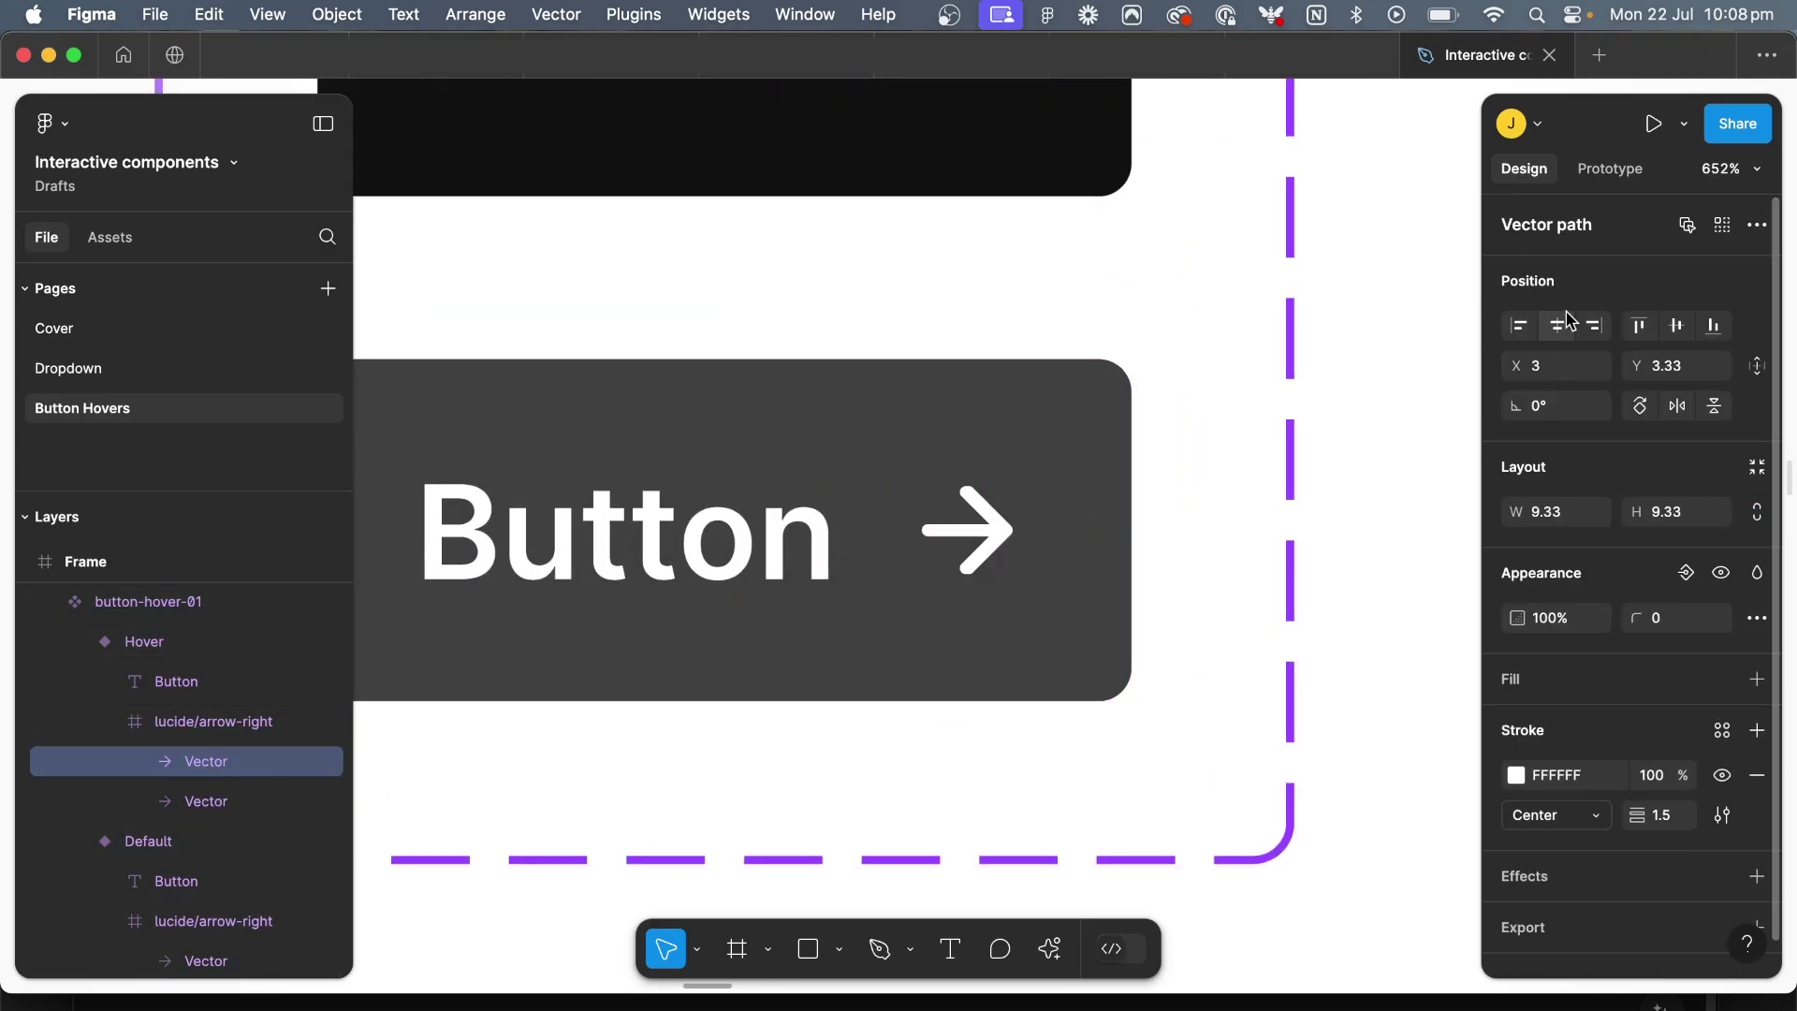
pyautogui.scroll(2, 822, 525)
pyautogui.press('Left')
pyautogui.press('Left')
pyautogui.press('Left')
pyautogui.press('Left')
pyautogui.press('super+y')
pyautogui.press('super+y')
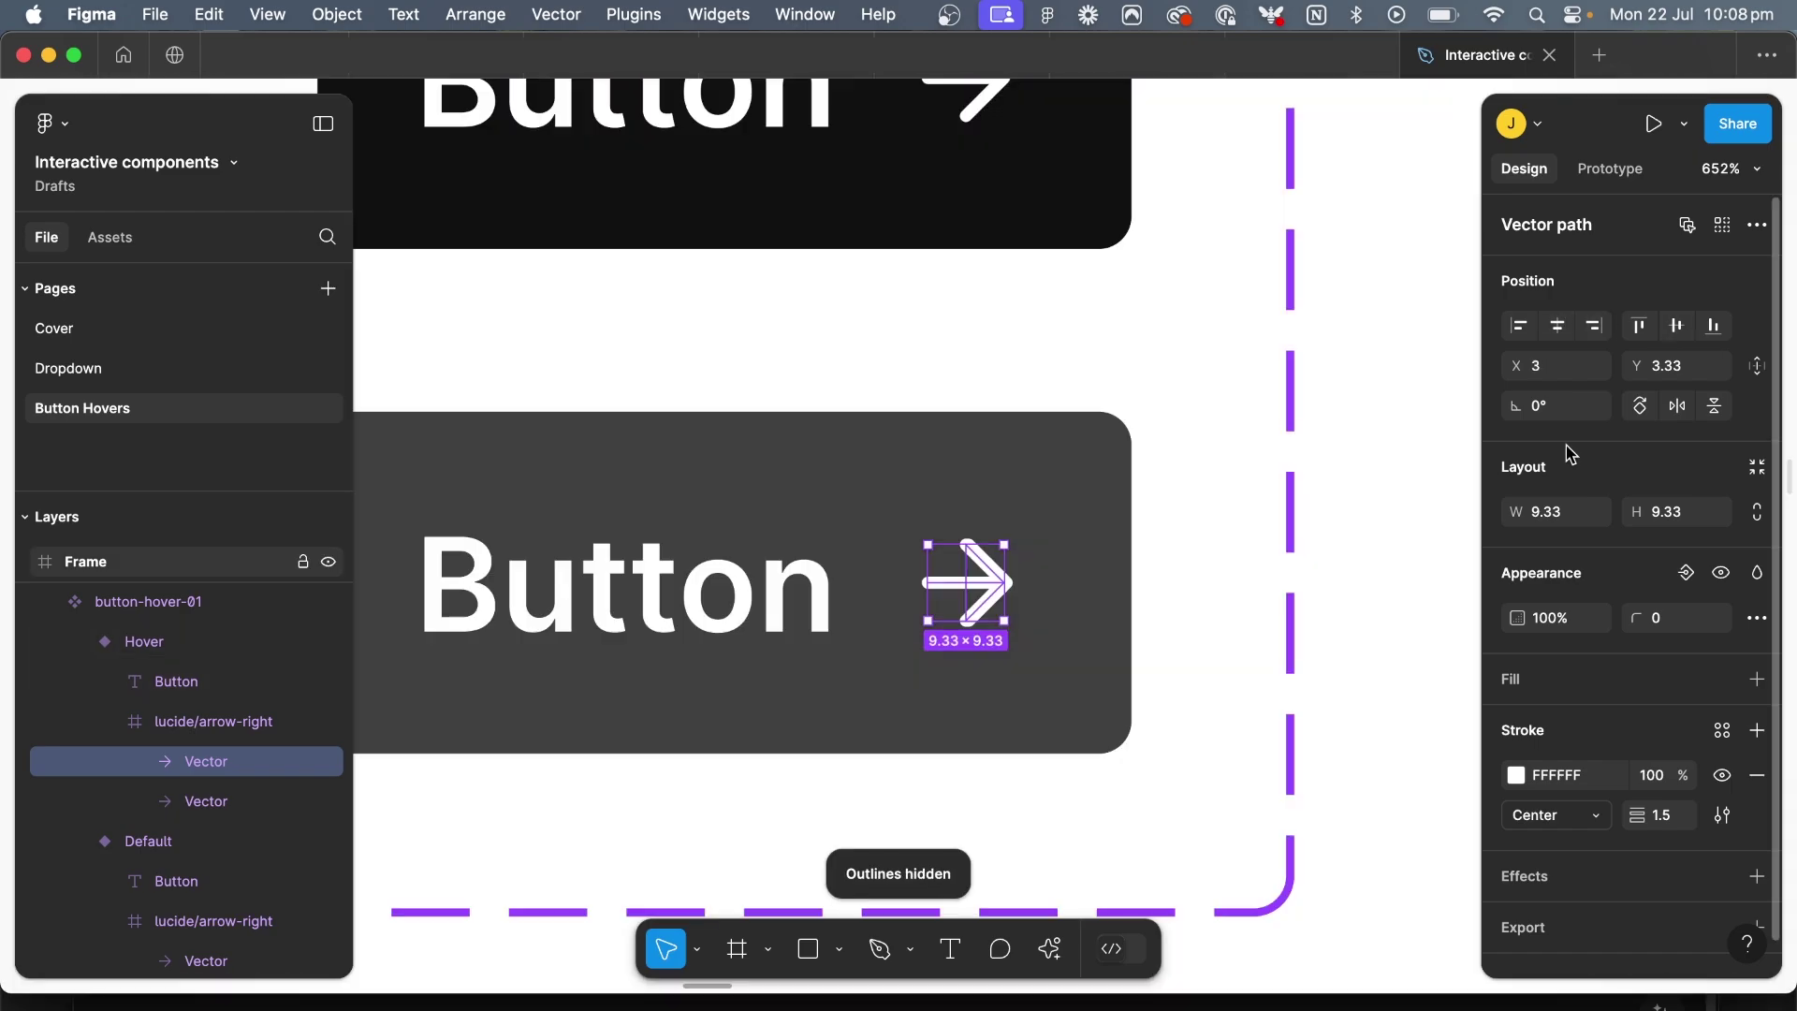
# Nudge the second arrow path right until one clean arrow shows, checking in outline view
pyautogui.click(229, 803)
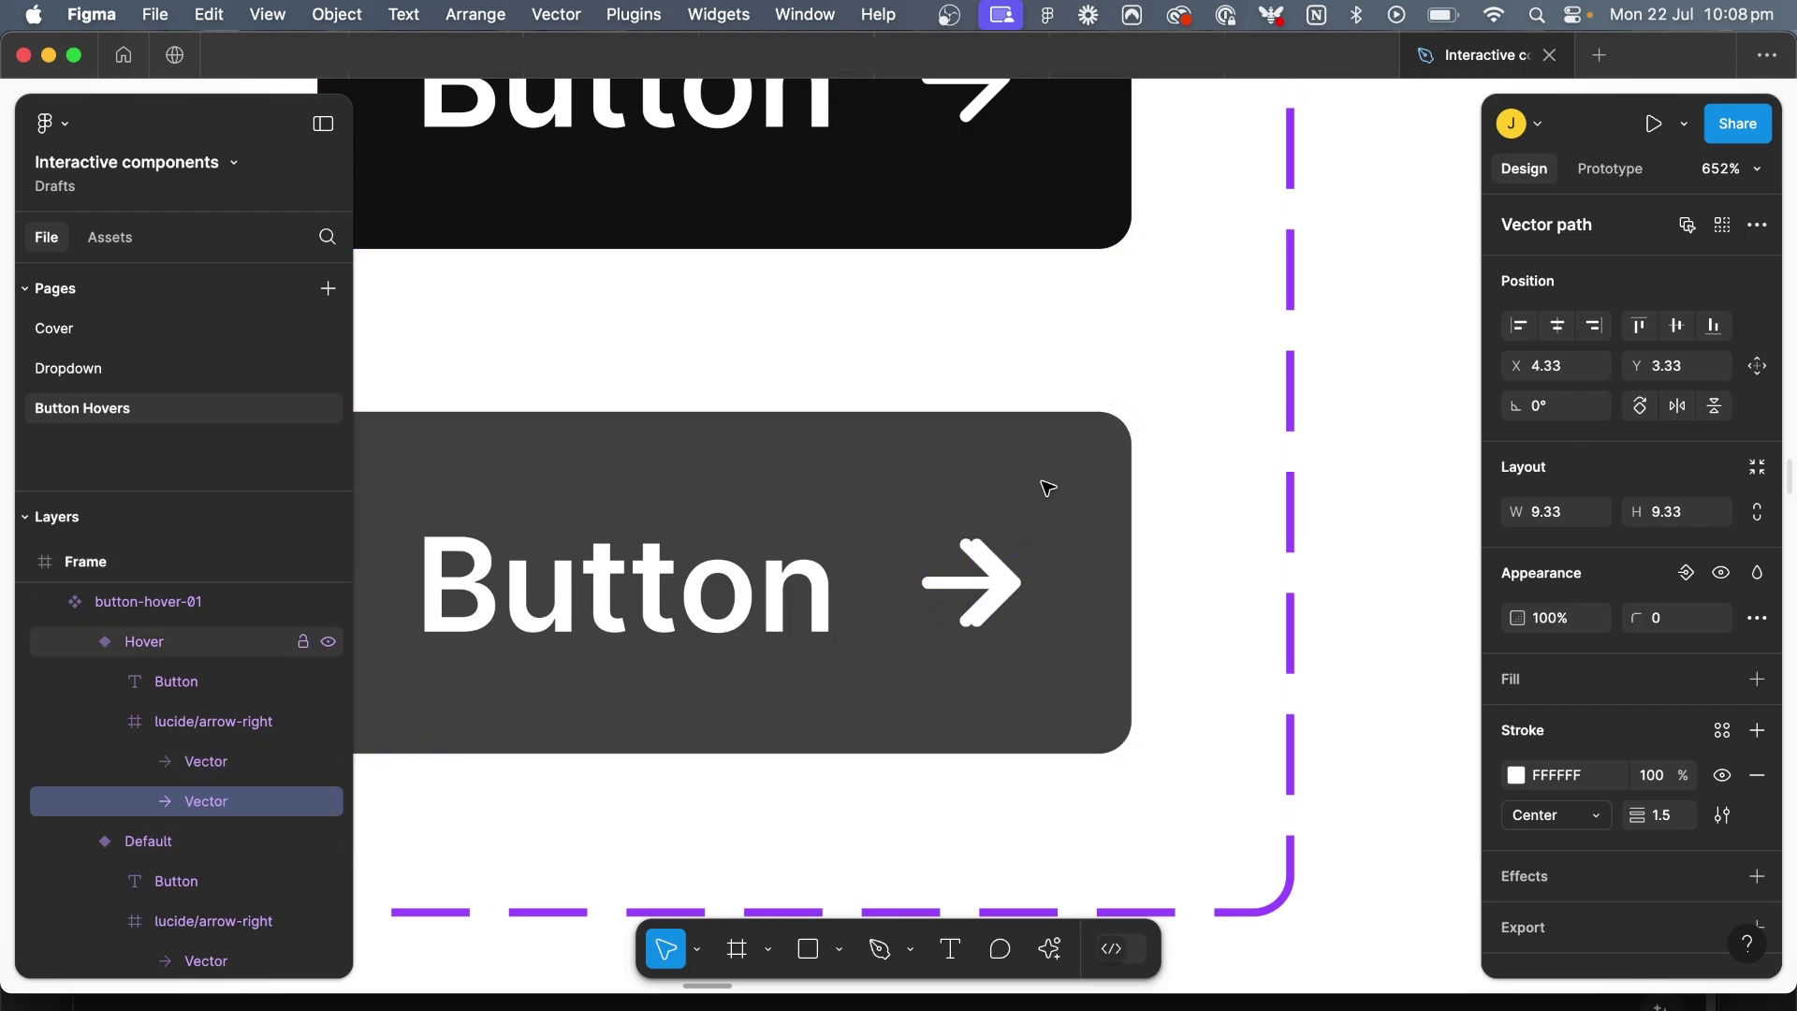
pyautogui.press('Right')
pyautogui.press('Right')
pyautogui.press('Right')
pyautogui.press('Right')
pyautogui.press('Right')
pyautogui.press('Right')
pyautogui.press('Right')
pyautogui.press('Right')
pyautogui.press('Right')
pyautogui.press('super+y')
pyautogui.press('Right')
pyautogui.press('Right')
pyautogui.press('super+y')
pyautogui.click(1360, 393)
pyautogui.scroll(-3, 1360, 393)
pyautogui.scroll(-2, 1083, 393)
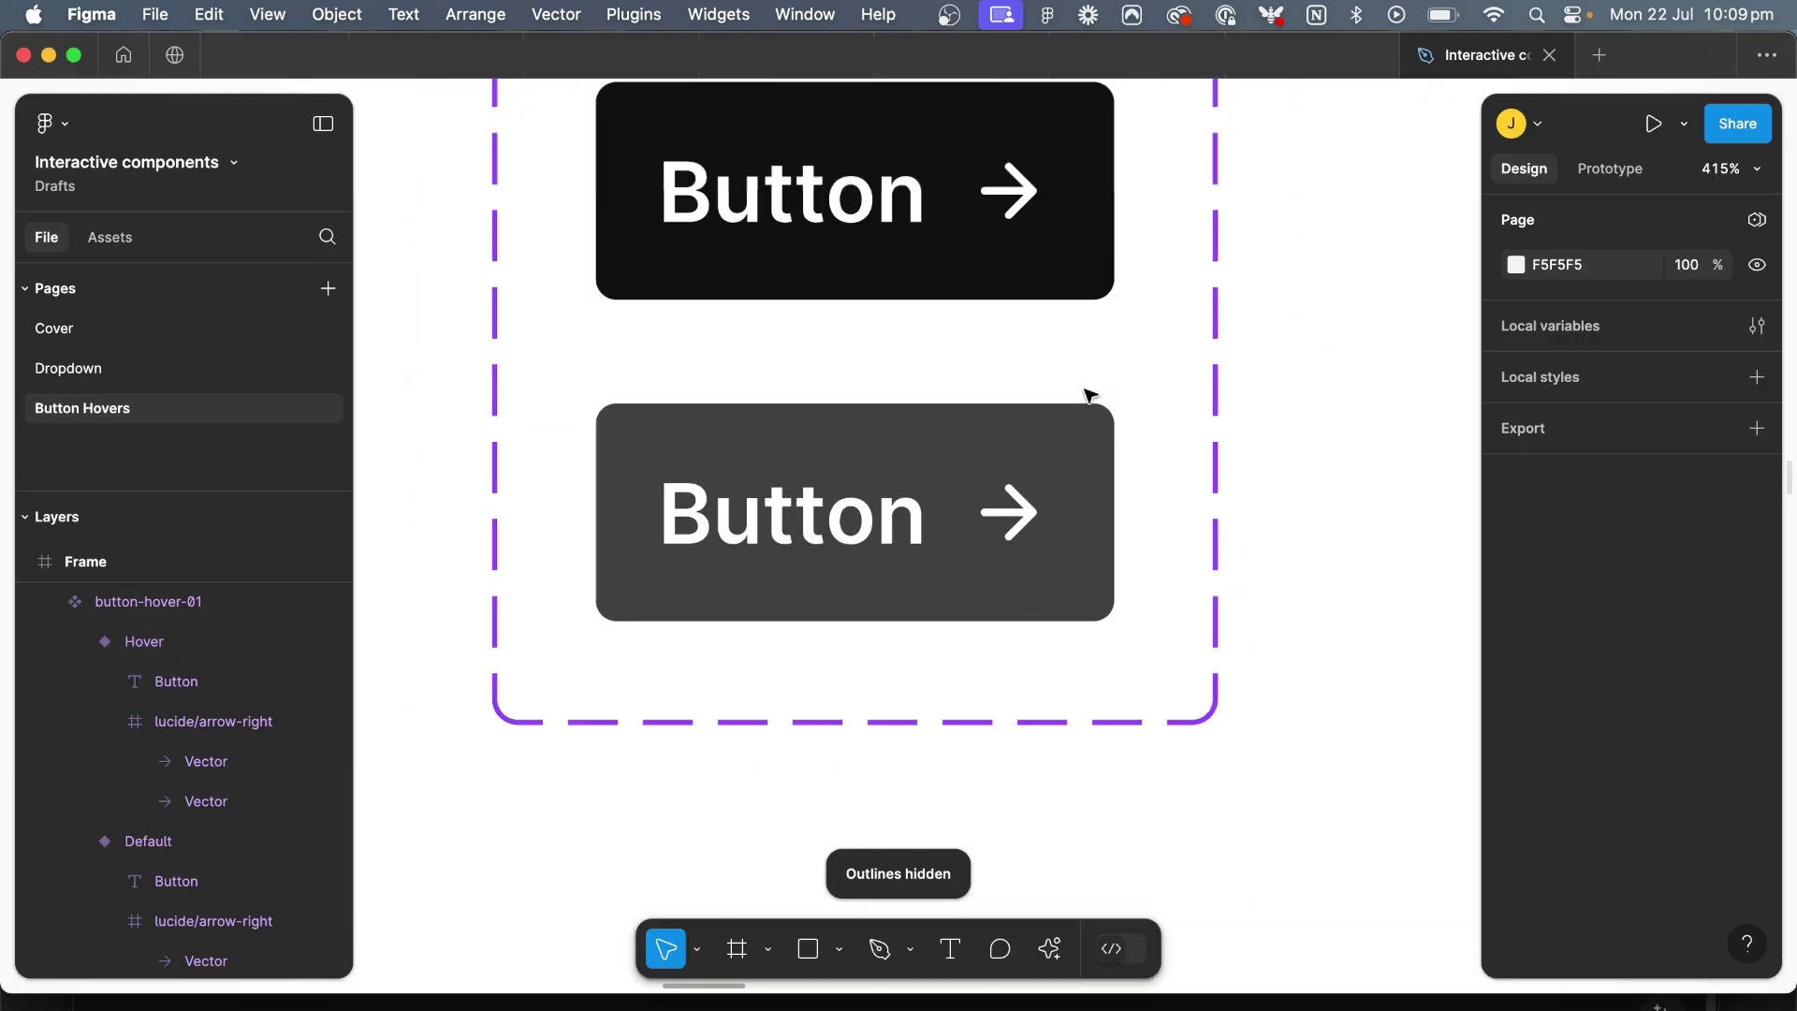
# Connect the Default variant to Hover with a While hovering trigger
pyautogui.click(955, 265)
pyautogui.scroll(-2, 954, 265)
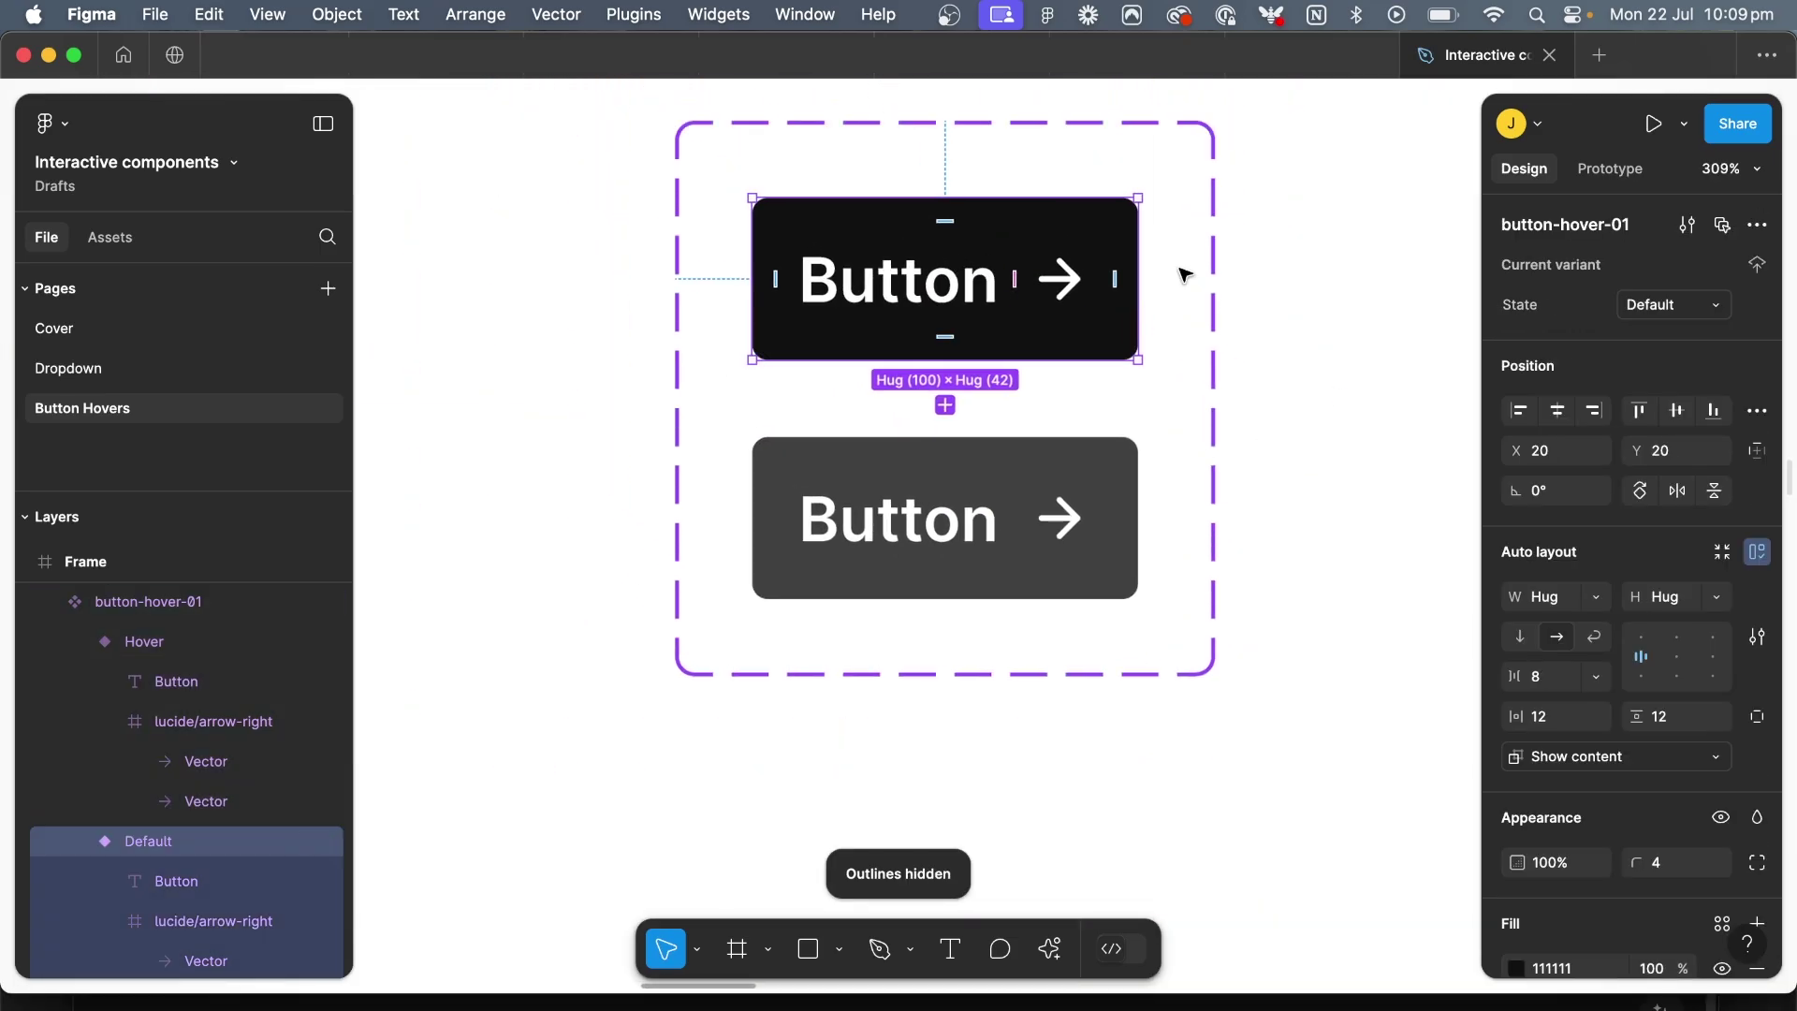
pyautogui.click(1608, 171)
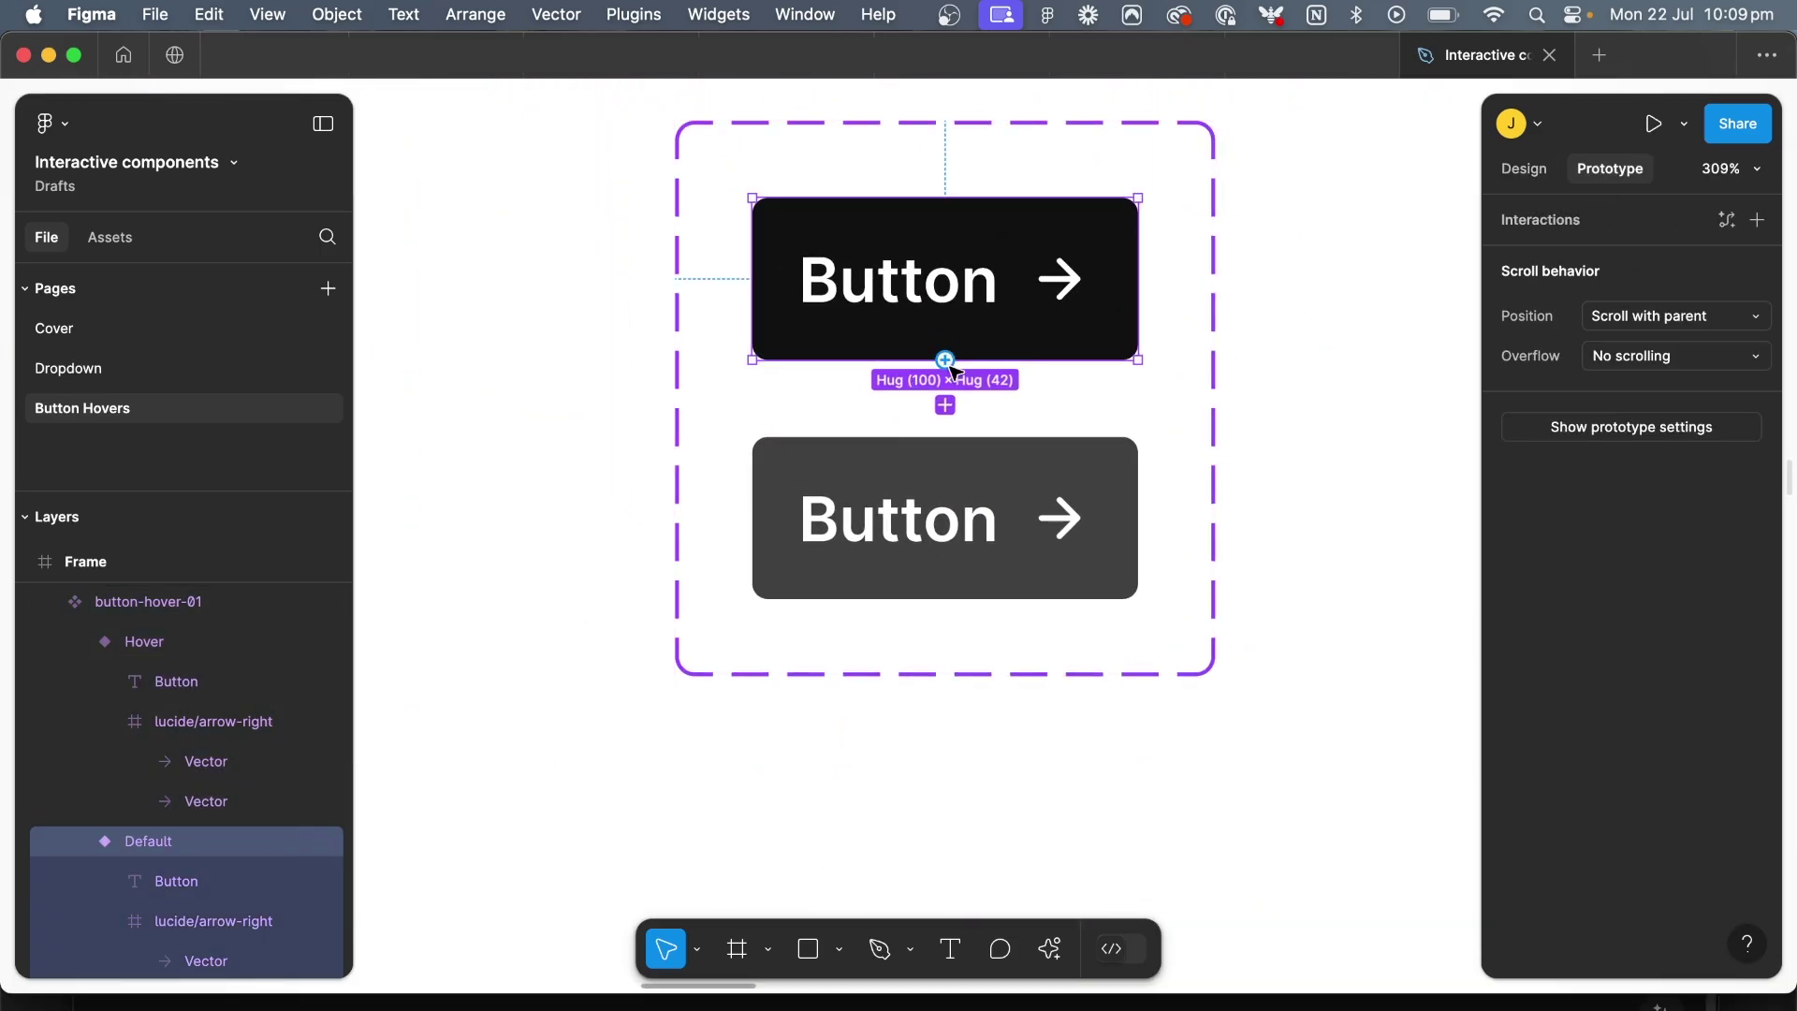
pyautogui.moveTo(948, 363); pyautogui.dragTo(953, 546)
pyautogui.click(983, 556)
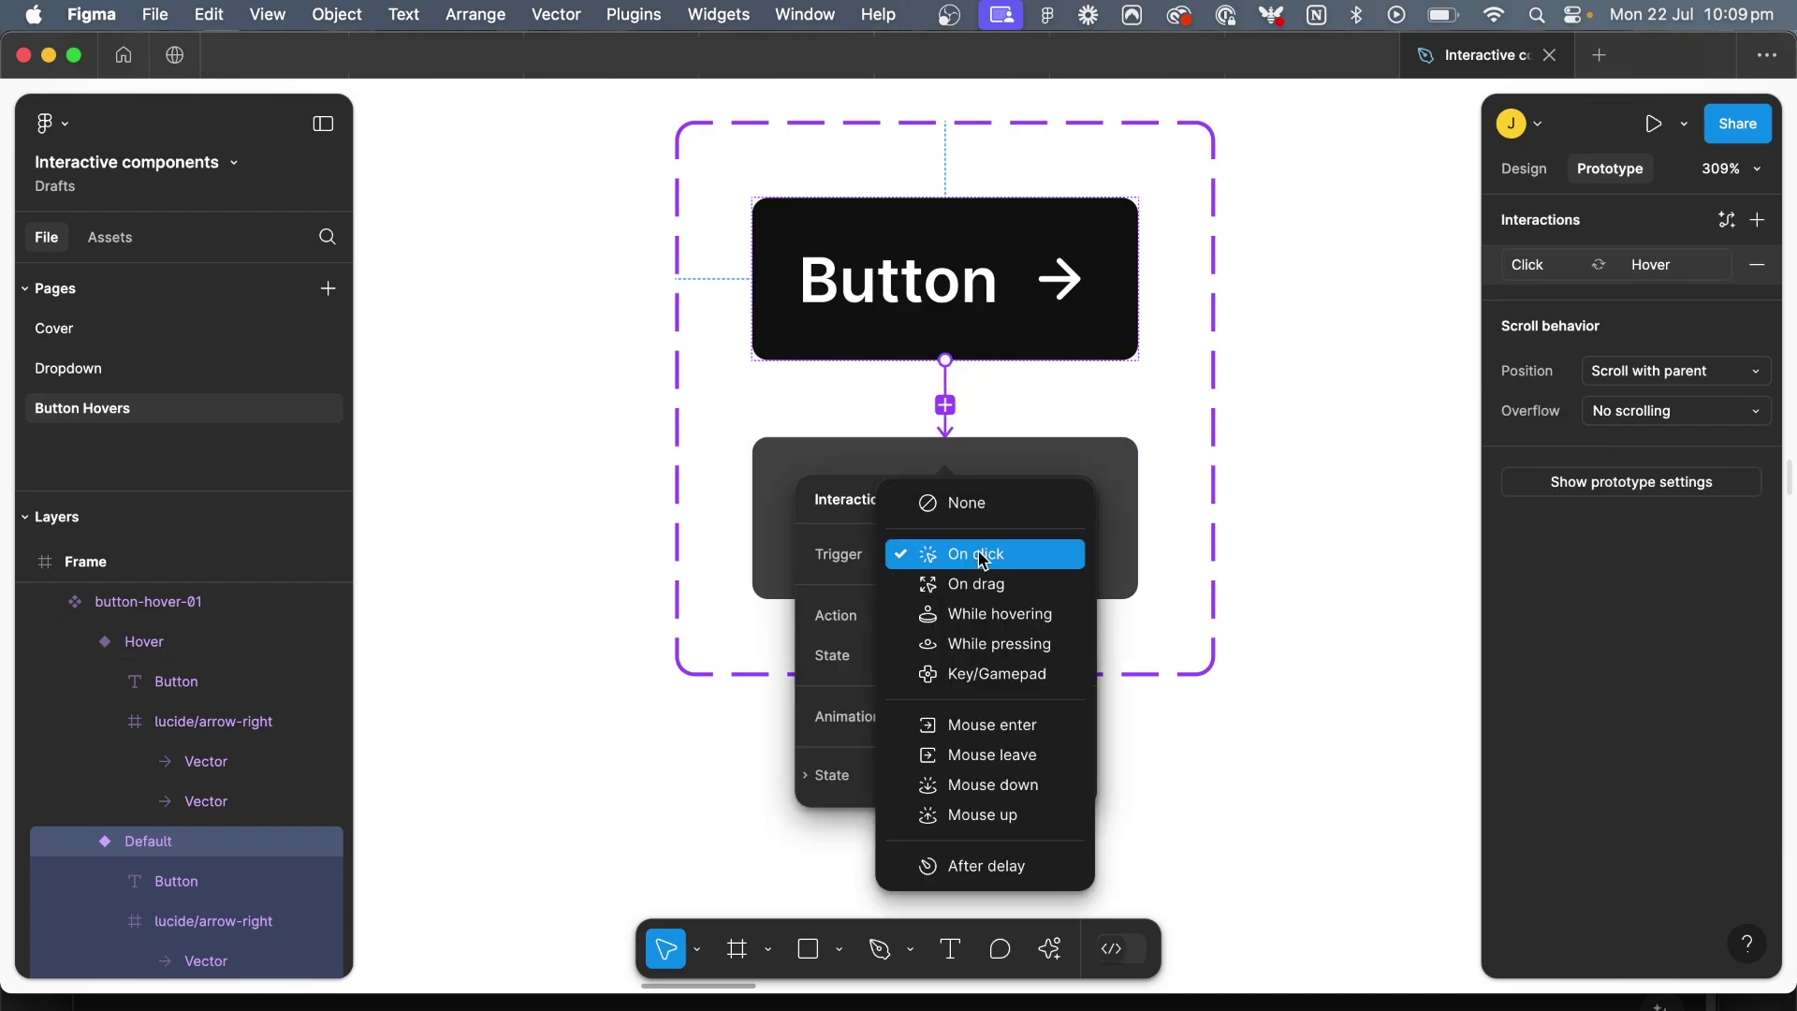
pyautogui.click(994, 618)
# Animate the transition with Smart animate over 450ms
pyautogui.click(981, 721)
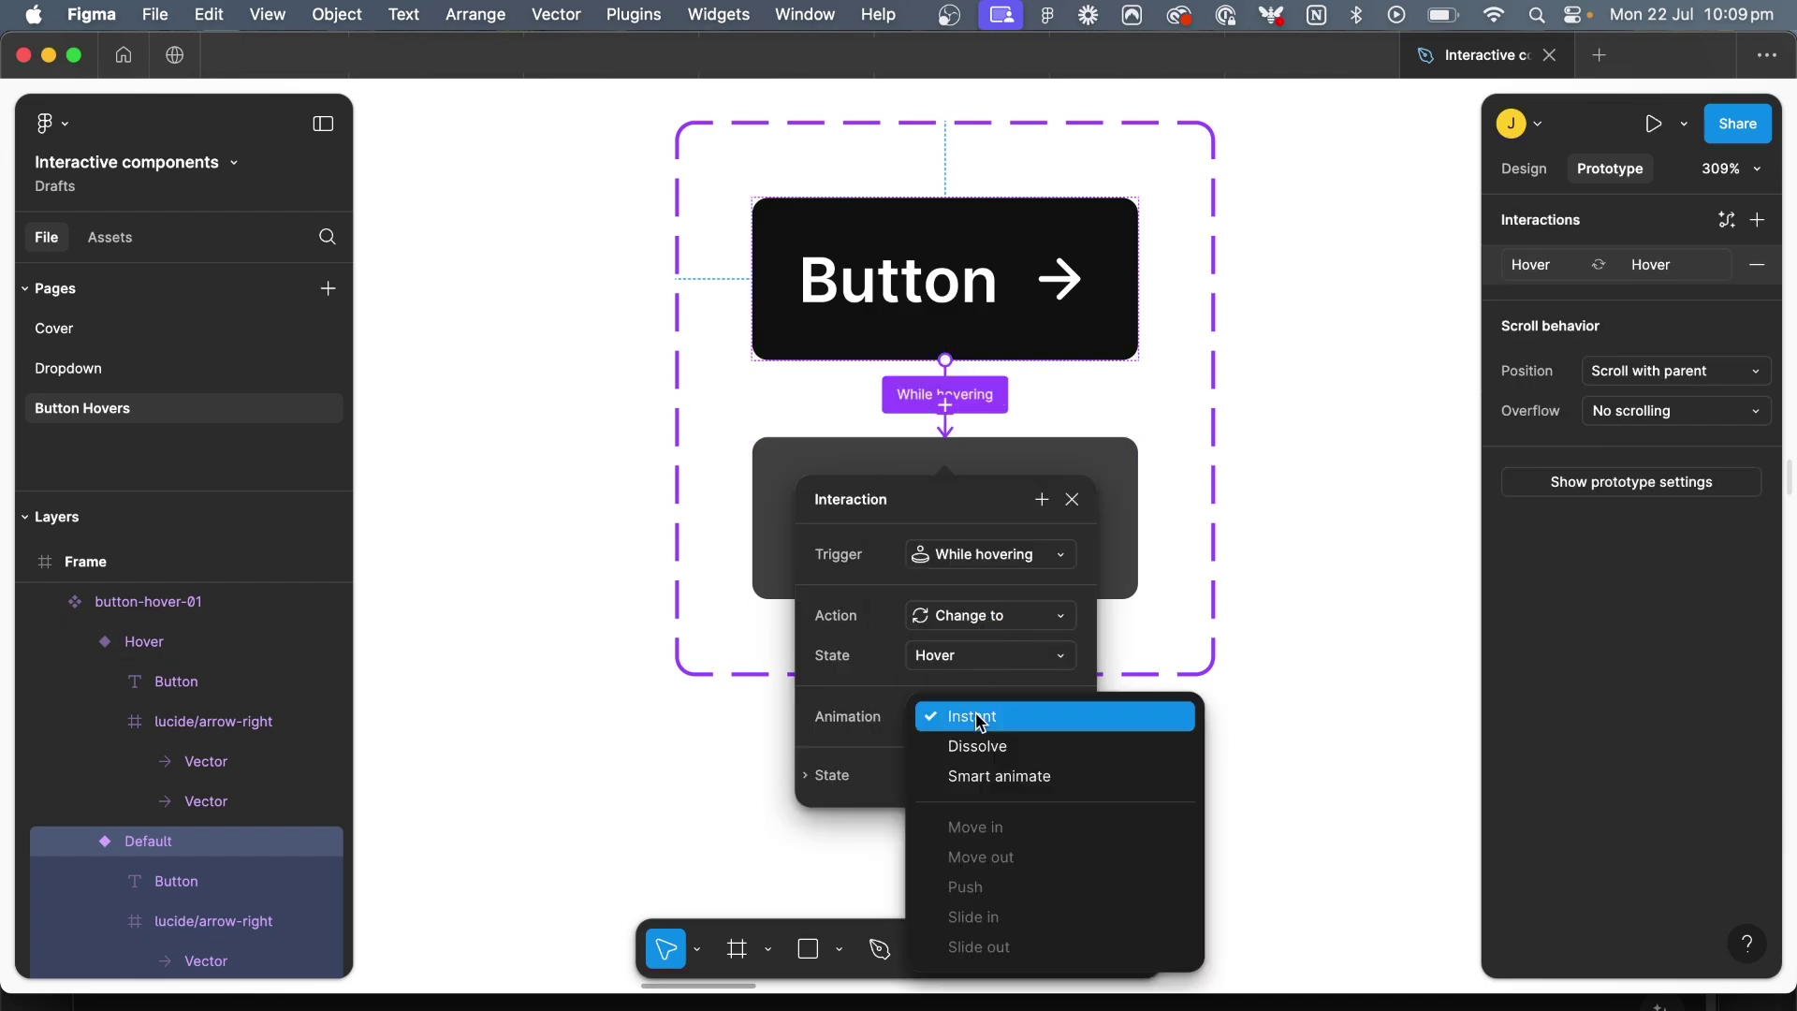
pyautogui.click(1004, 772)
pyautogui.click(971, 802)
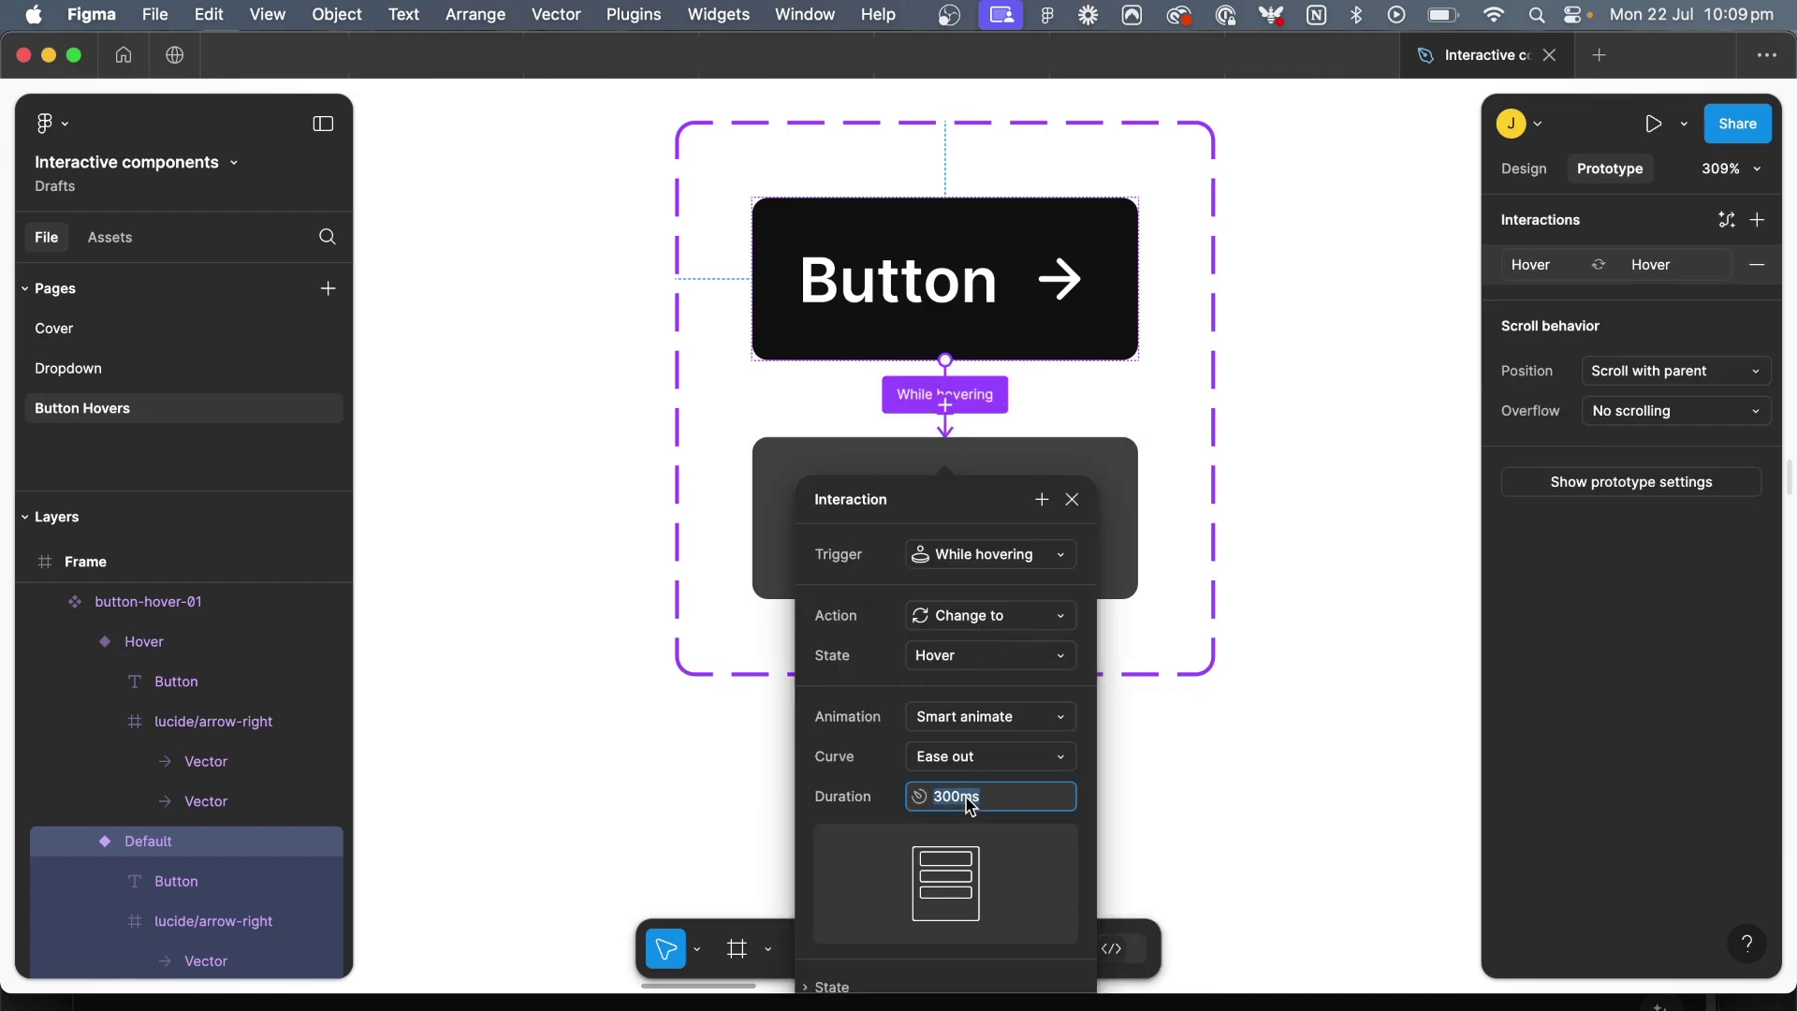
pyautogui.write('450')
pyautogui.press('Return')
pyautogui.scroll(-3, 608, 459)
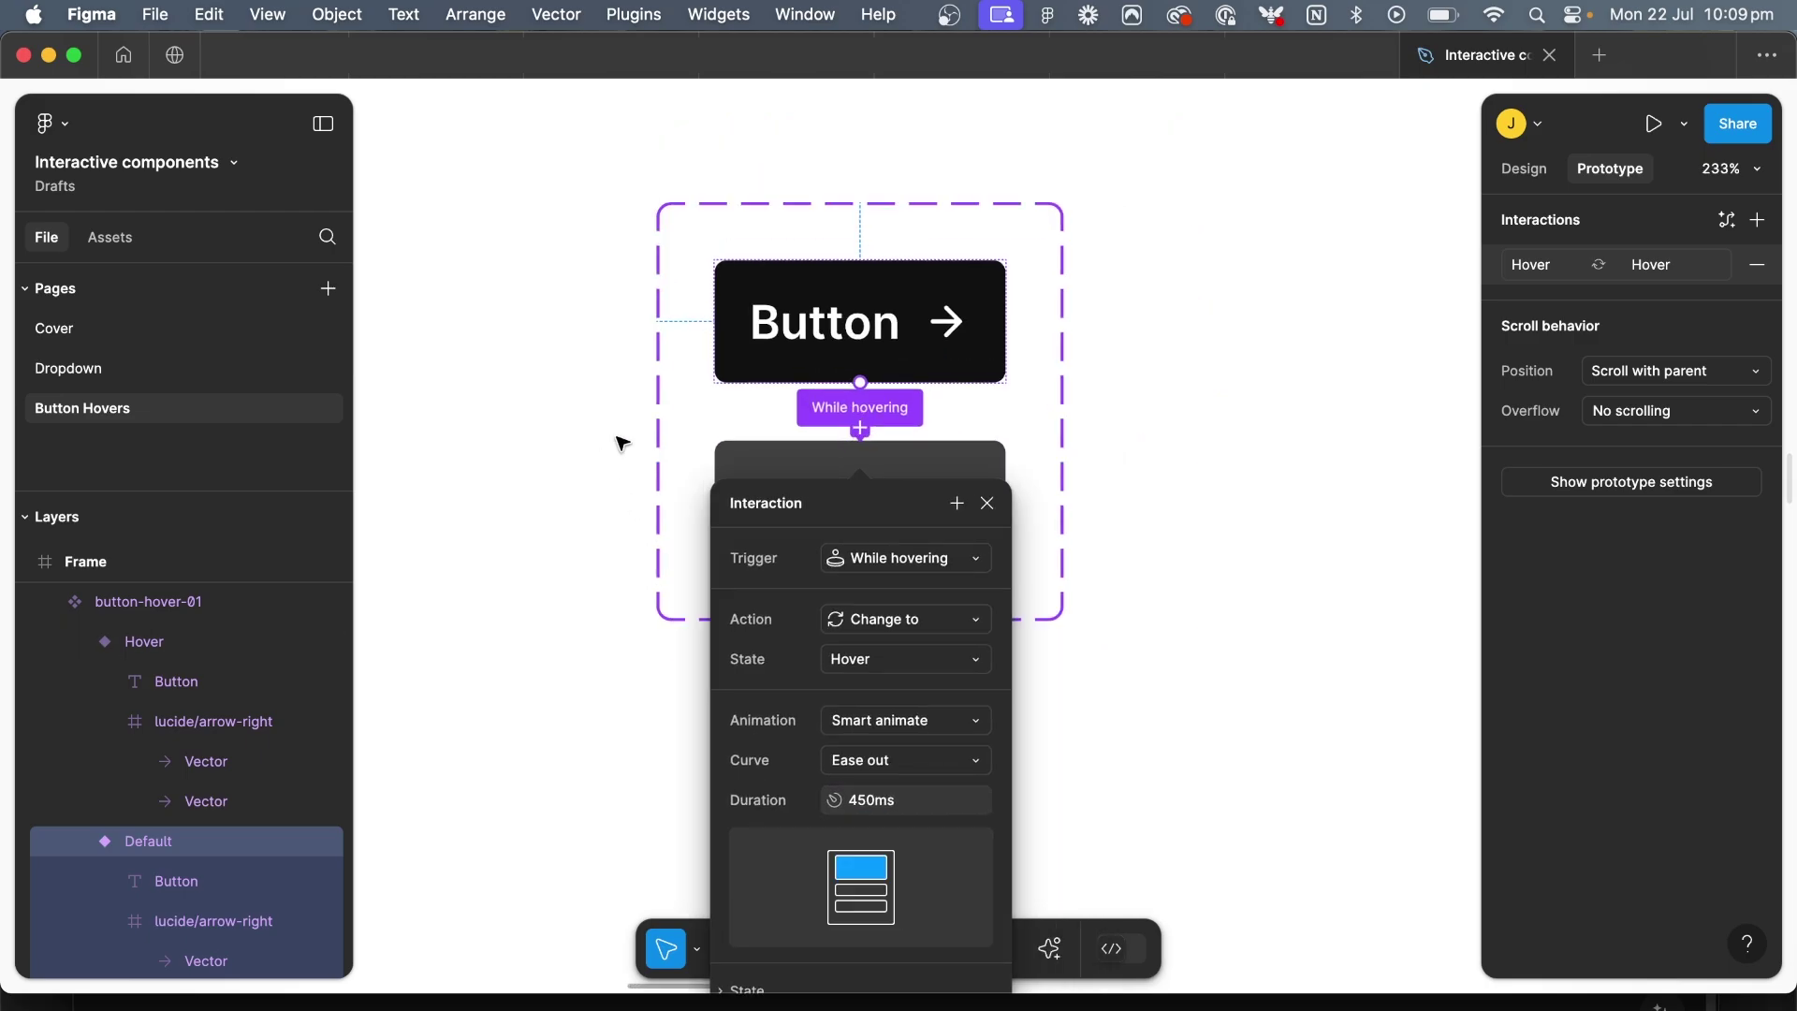
pyautogui.press('Escape')
# Drag a button-hover-01 instance out of the Default variant, then delete the stray copy
pyautogui.click(1524, 168)
pyautogui.scroll(2, 1007, 277)
pyautogui.click(1008, 277)
pyautogui.press('Escape')
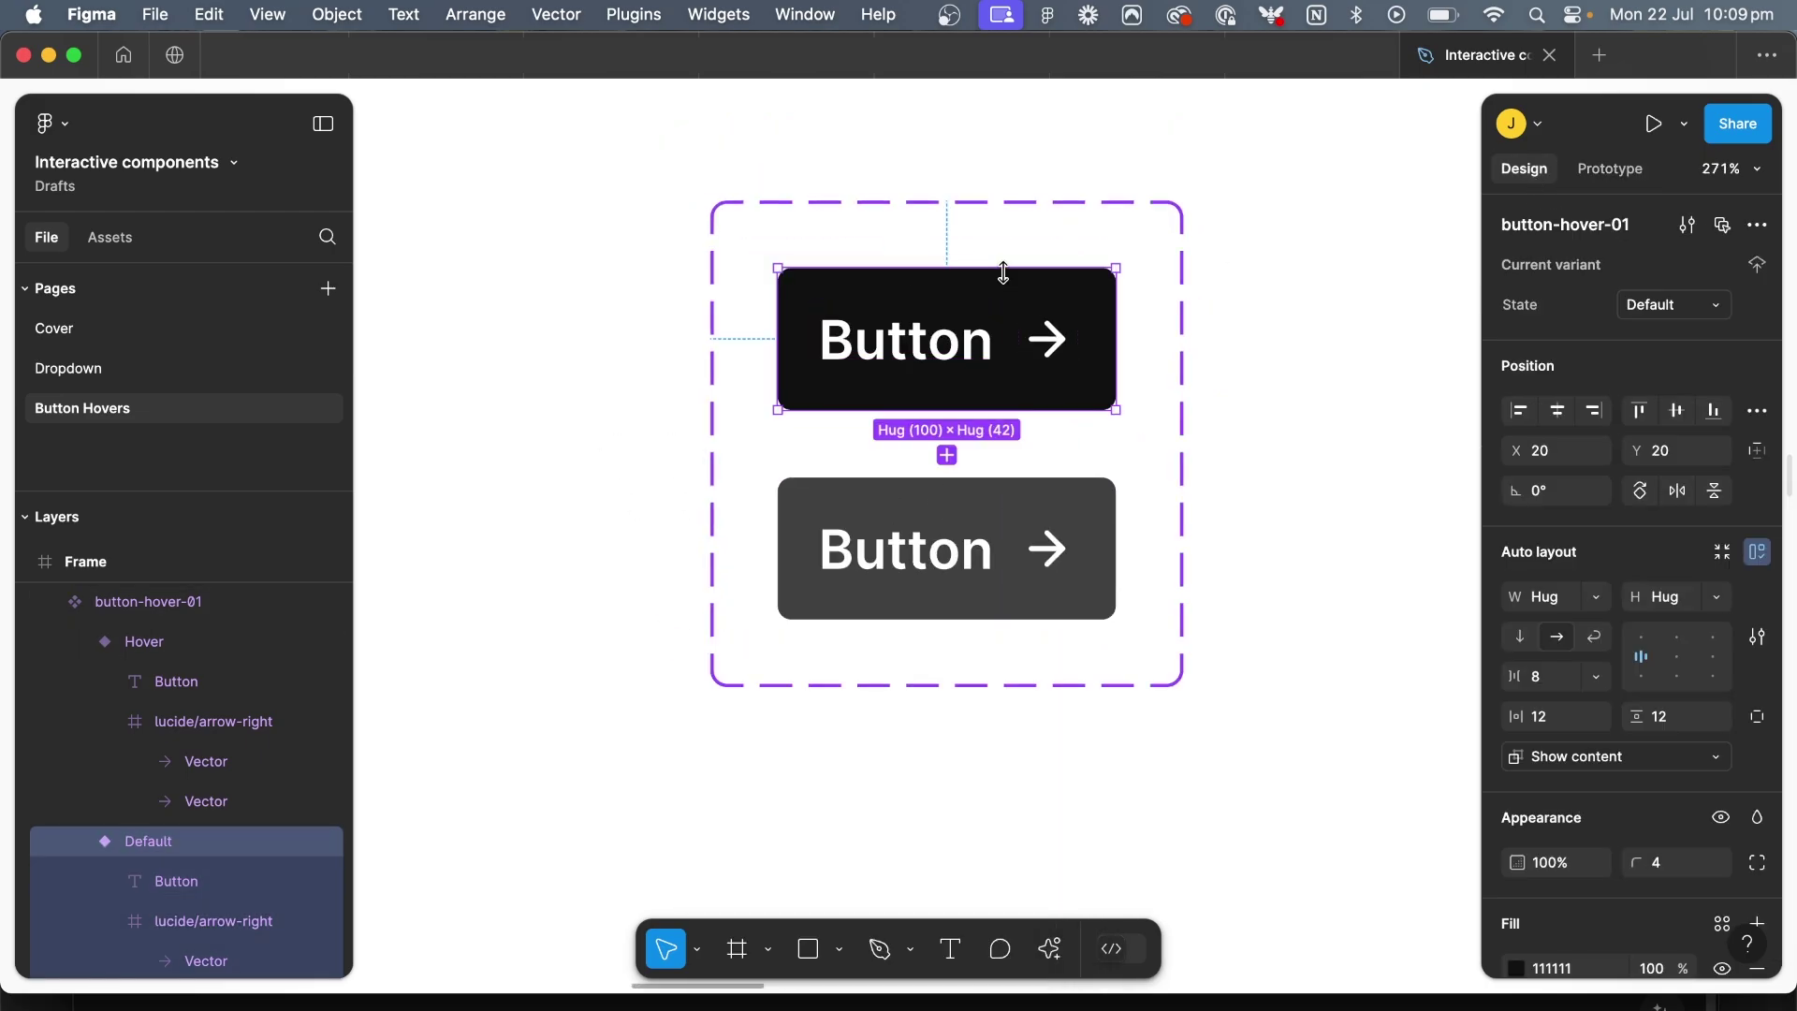
pyautogui.keyDown('shift'); pyautogui.click(1013, 507); pyautogui.keyUp('shift')
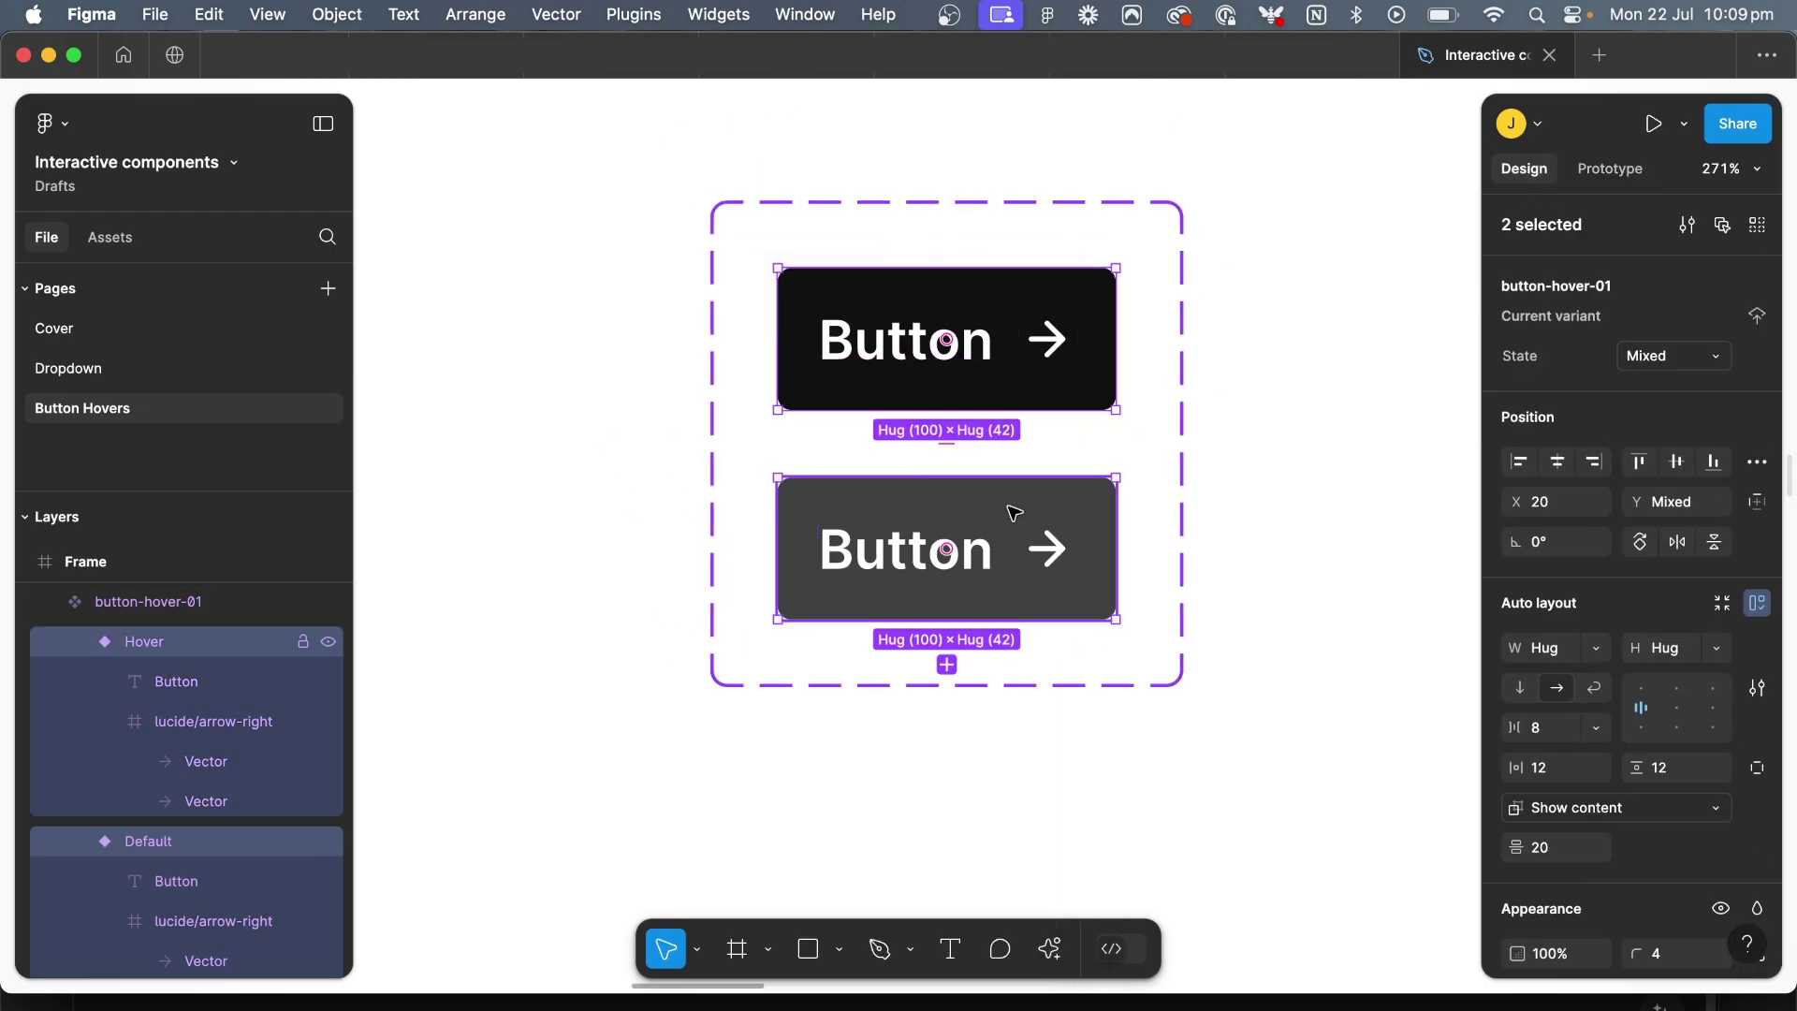
pyautogui.click(962, 344)
pyautogui.hotkey('shift', '1')
pyautogui.moveTo(991, 558); pyautogui.dragTo(793, 596)
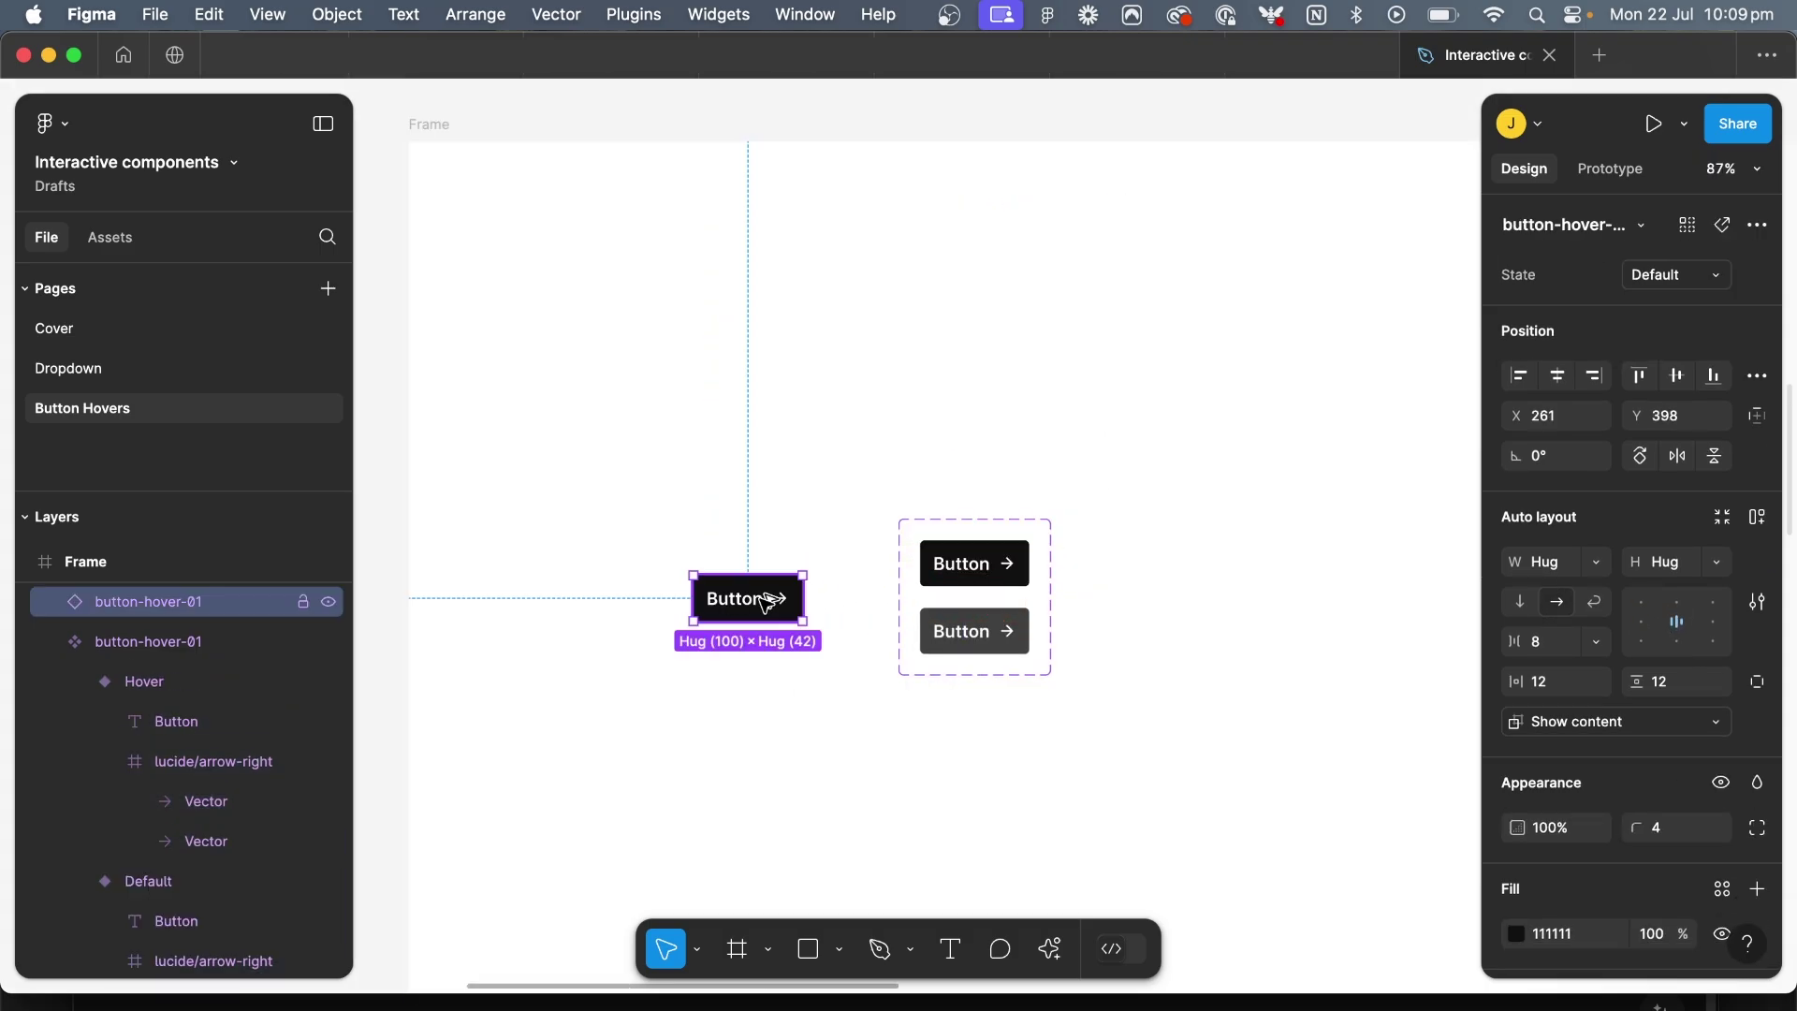
pyautogui.hscroll(-3, 762, 601)
pyautogui.press('super+z')
pyautogui.press('super+shift+z')
pyautogui.press('BackSpace')
# Paste the button instance beside the input in Form Newsletter and select the Frame
pyautogui.scroll(-5, 766, 605)
pyautogui.hscroll(-10, 765, 605)
pyautogui.scroll(4, 753, 655)
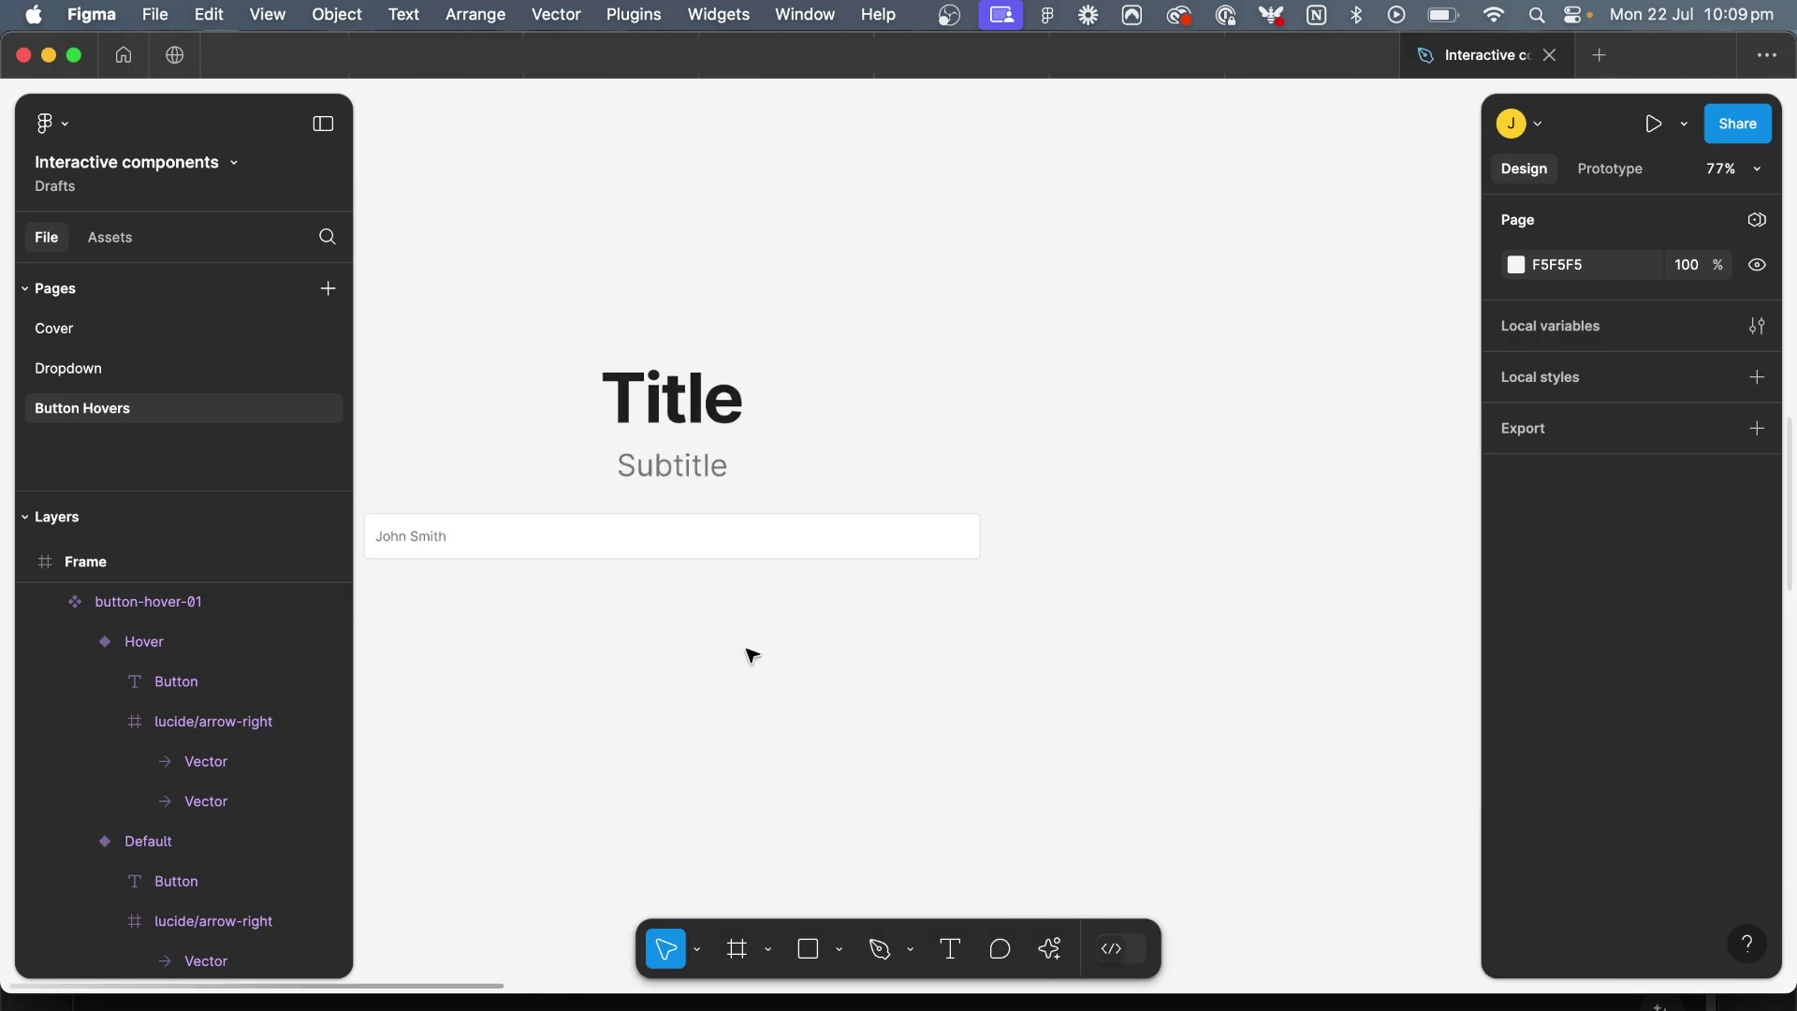
pyautogui.hscroll(-2, 830, 538)
pyautogui.doubleClick(830, 537)
pyautogui.click(261, 609)
pyautogui.press('super+v')
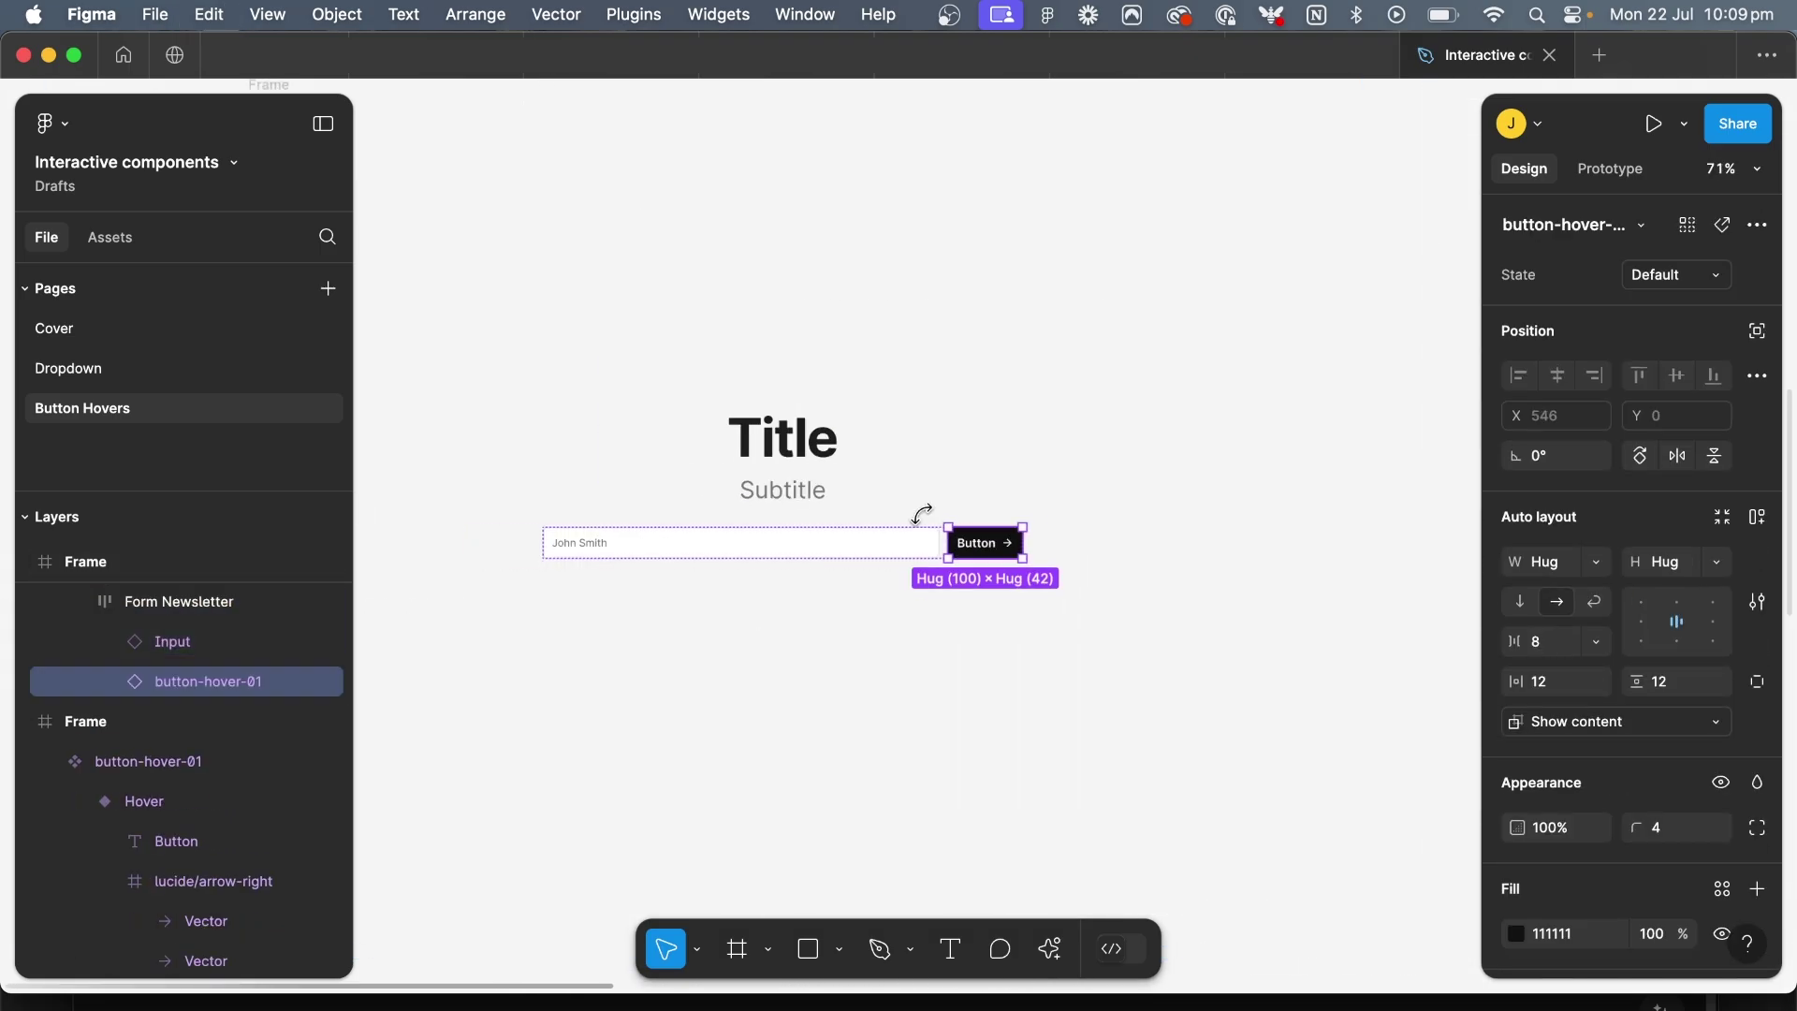
pyautogui.scroll(-5, 682, 305)
pyautogui.click(670, 321)
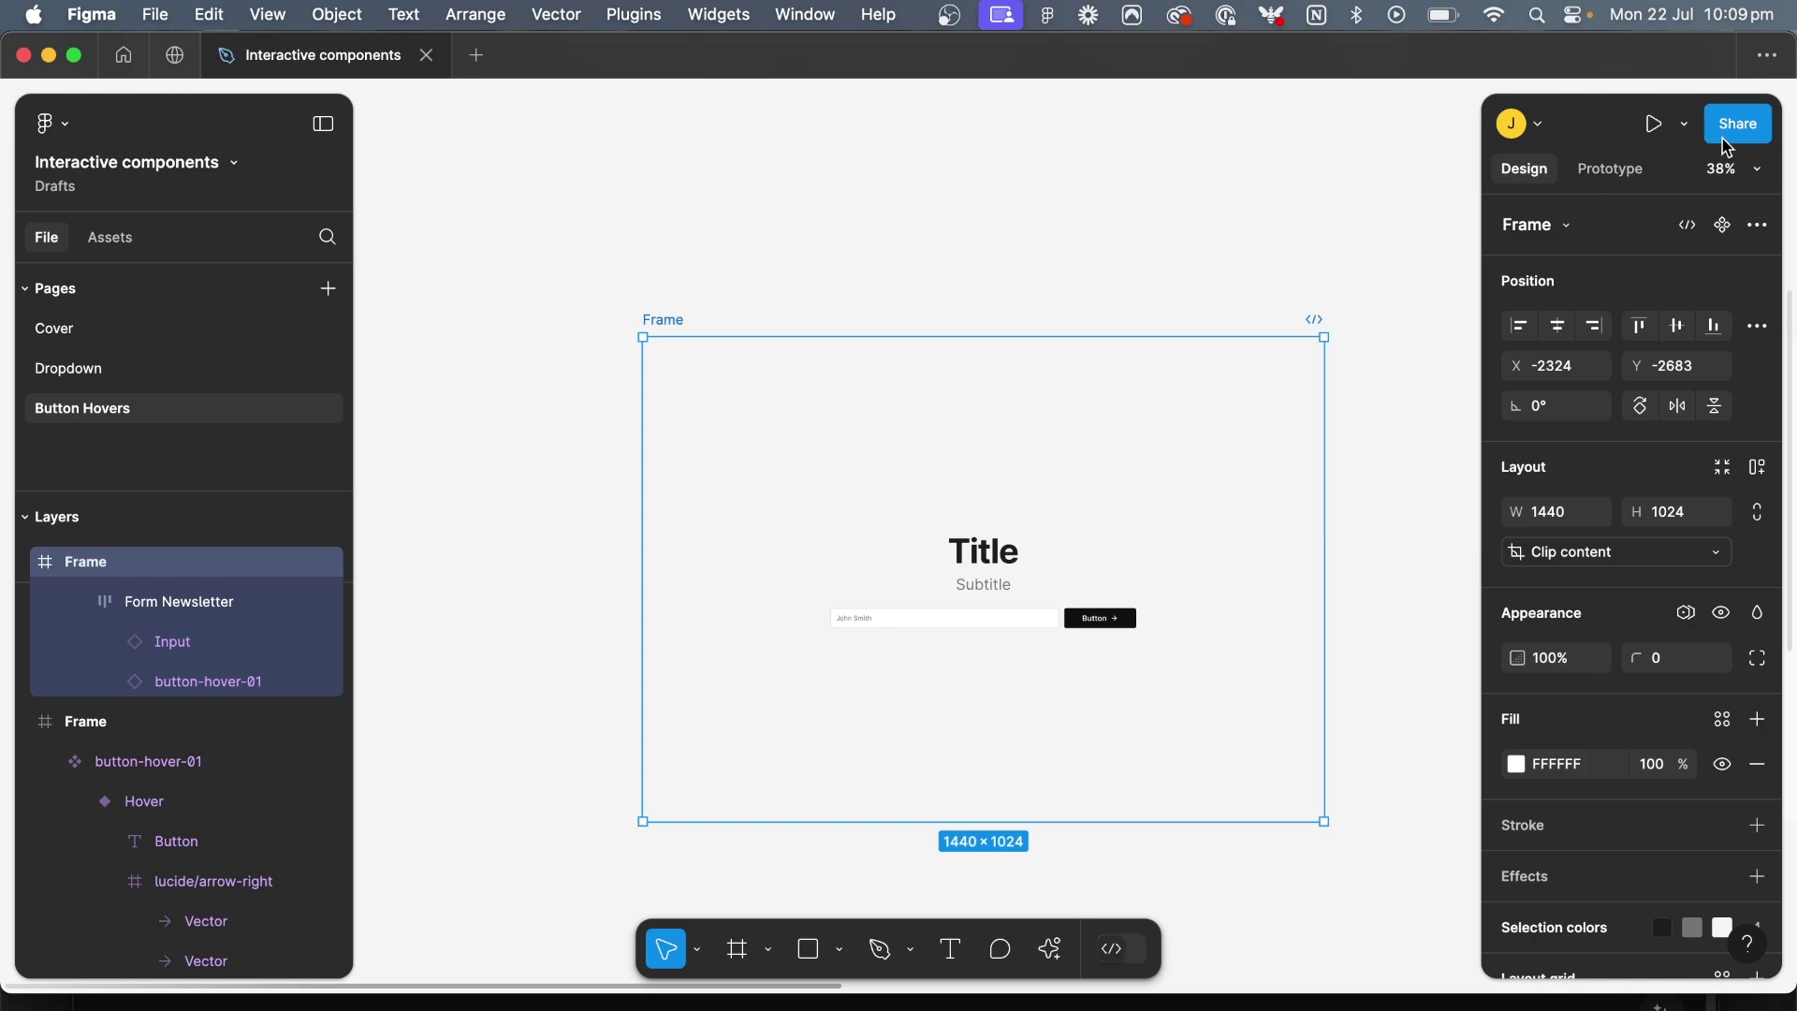
# Play the selected newsletter frame as a prototype to try the button hover
pyautogui.click(1655, 125)
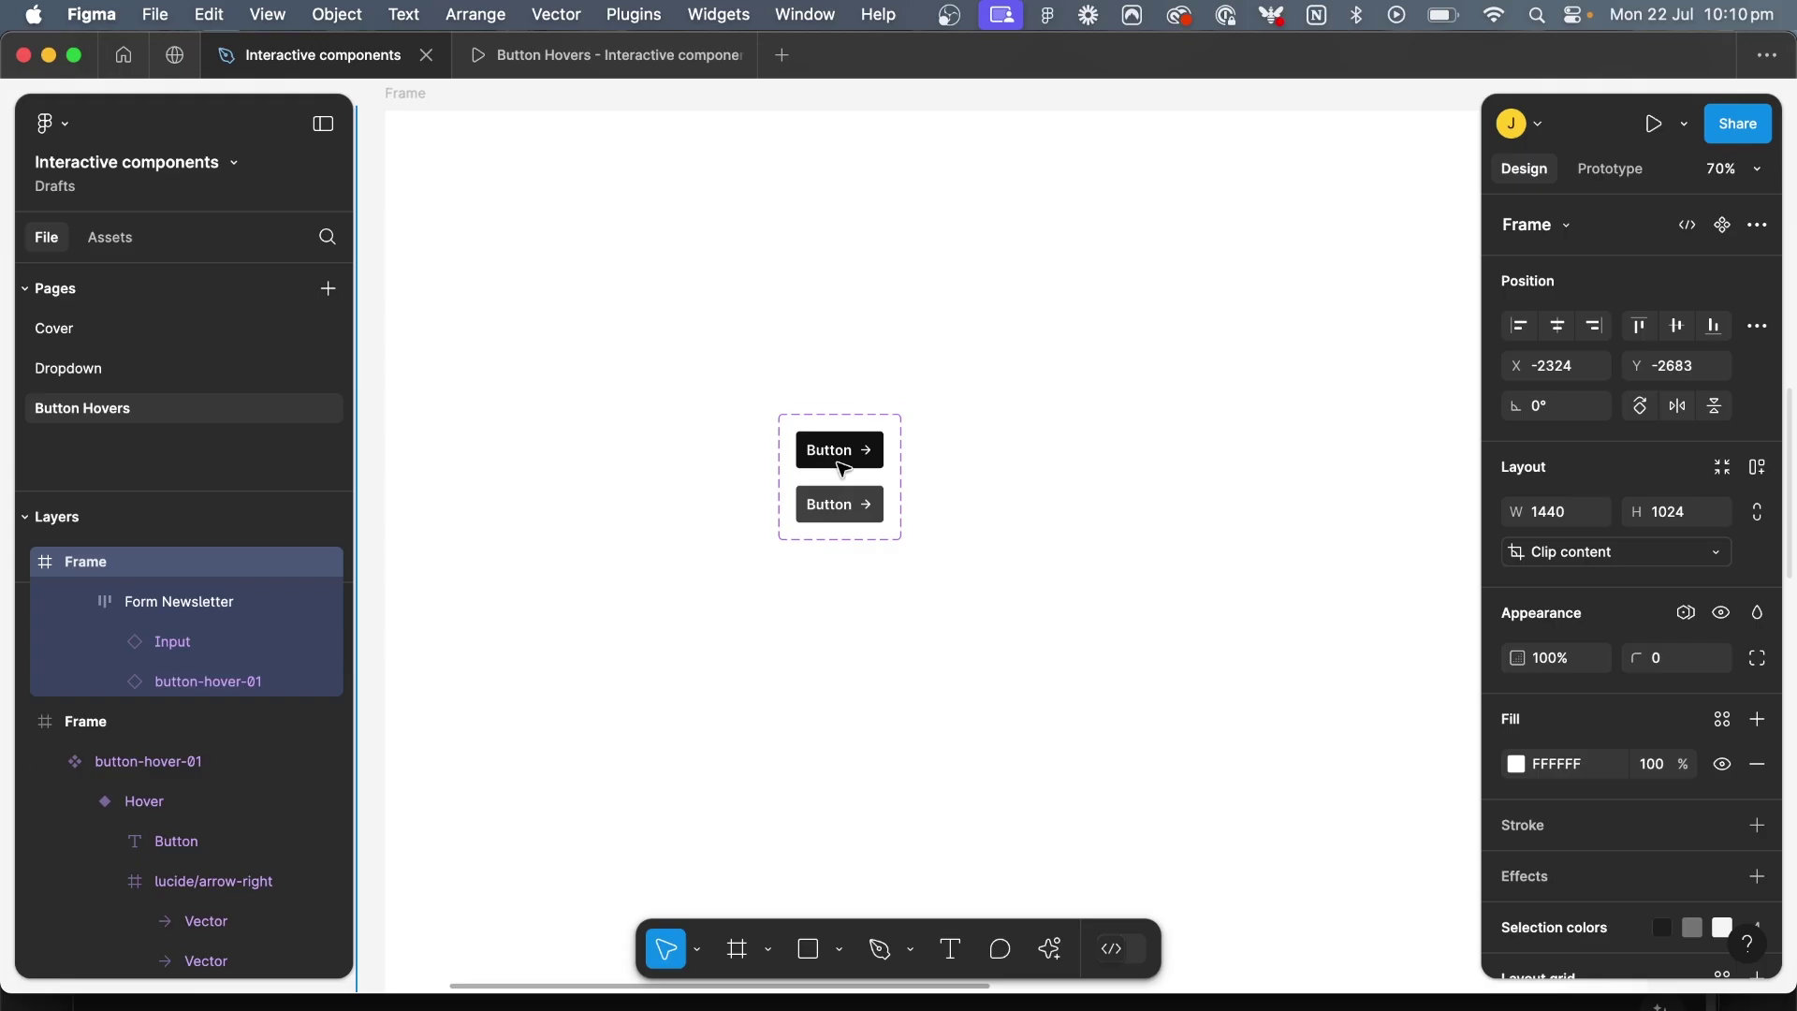
# Duplicate the Default button outside the component set and detach the copy into a plain frame
pyautogui.scroll(3, 854, 461)
pyautogui.hscroll(3, 786, 473)
pyautogui.click(733, 459)
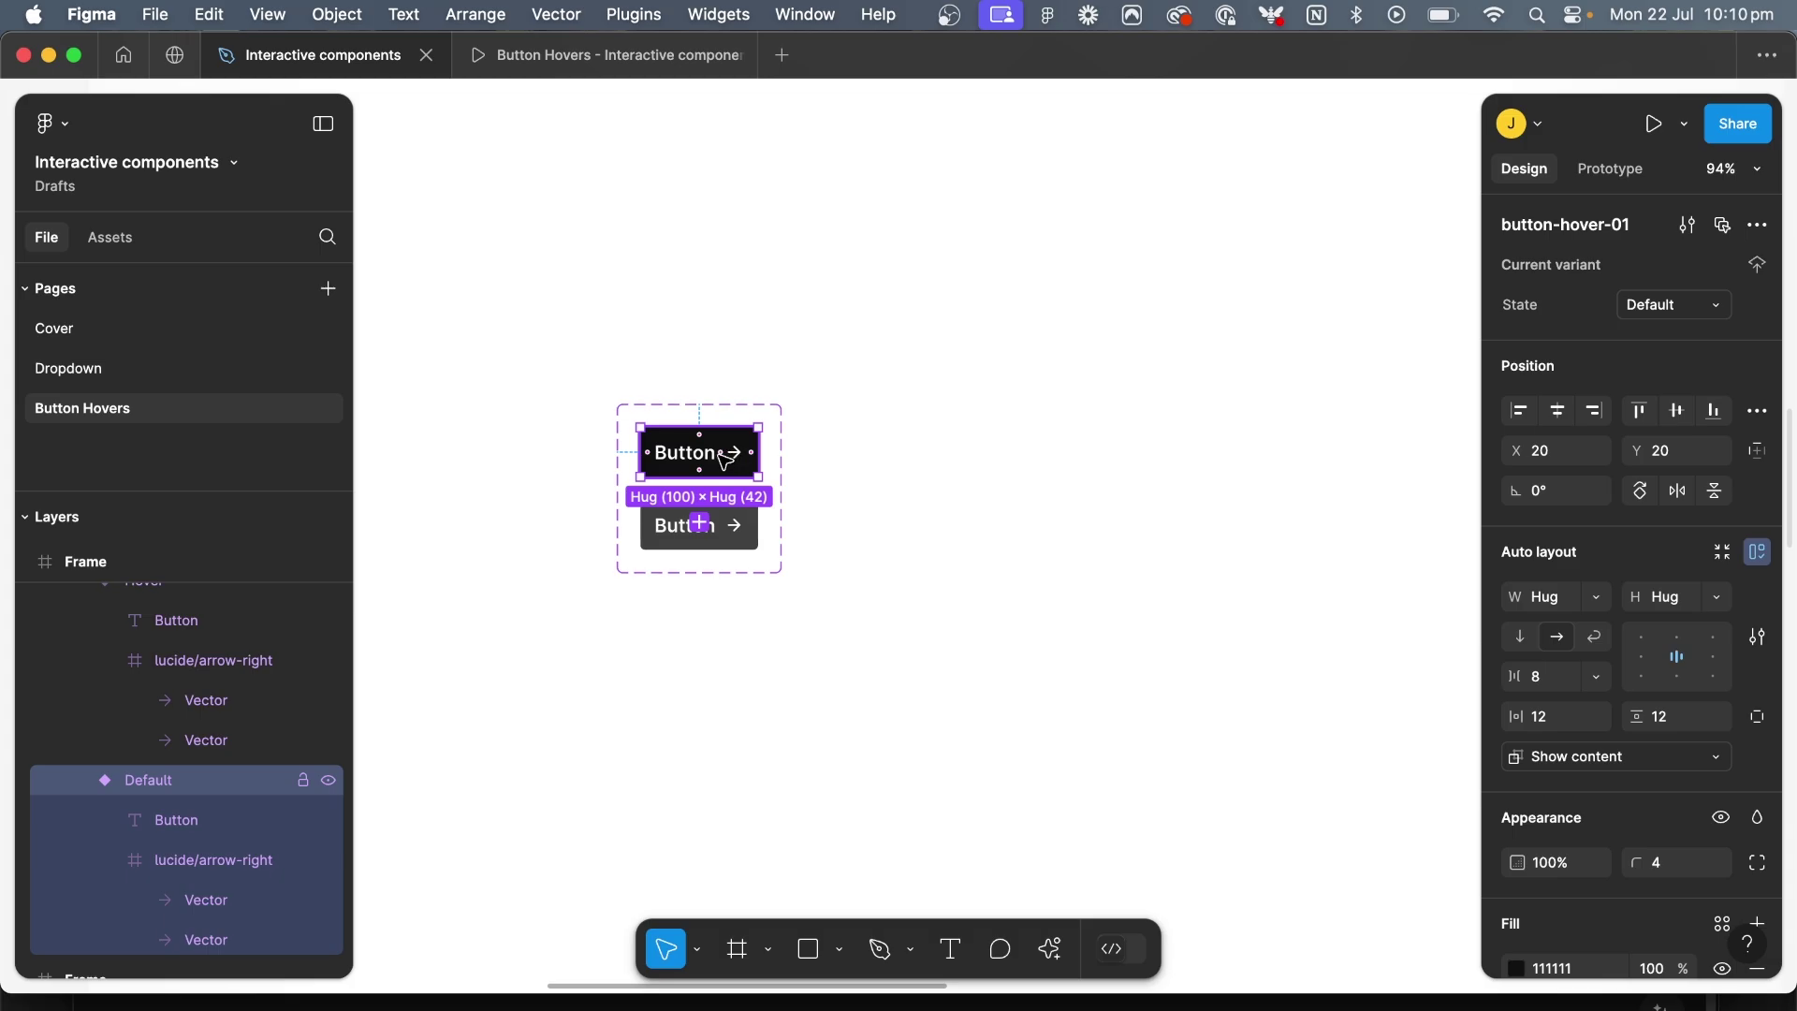
pyautogui.hscroll(2, 711, 468)
pyautogui.moveTo(619, 477); pyautogui.dragTo(918, 491)
pyautogui.scroll(5, 918, 491)
pyautogui.rightClick(941, 482)
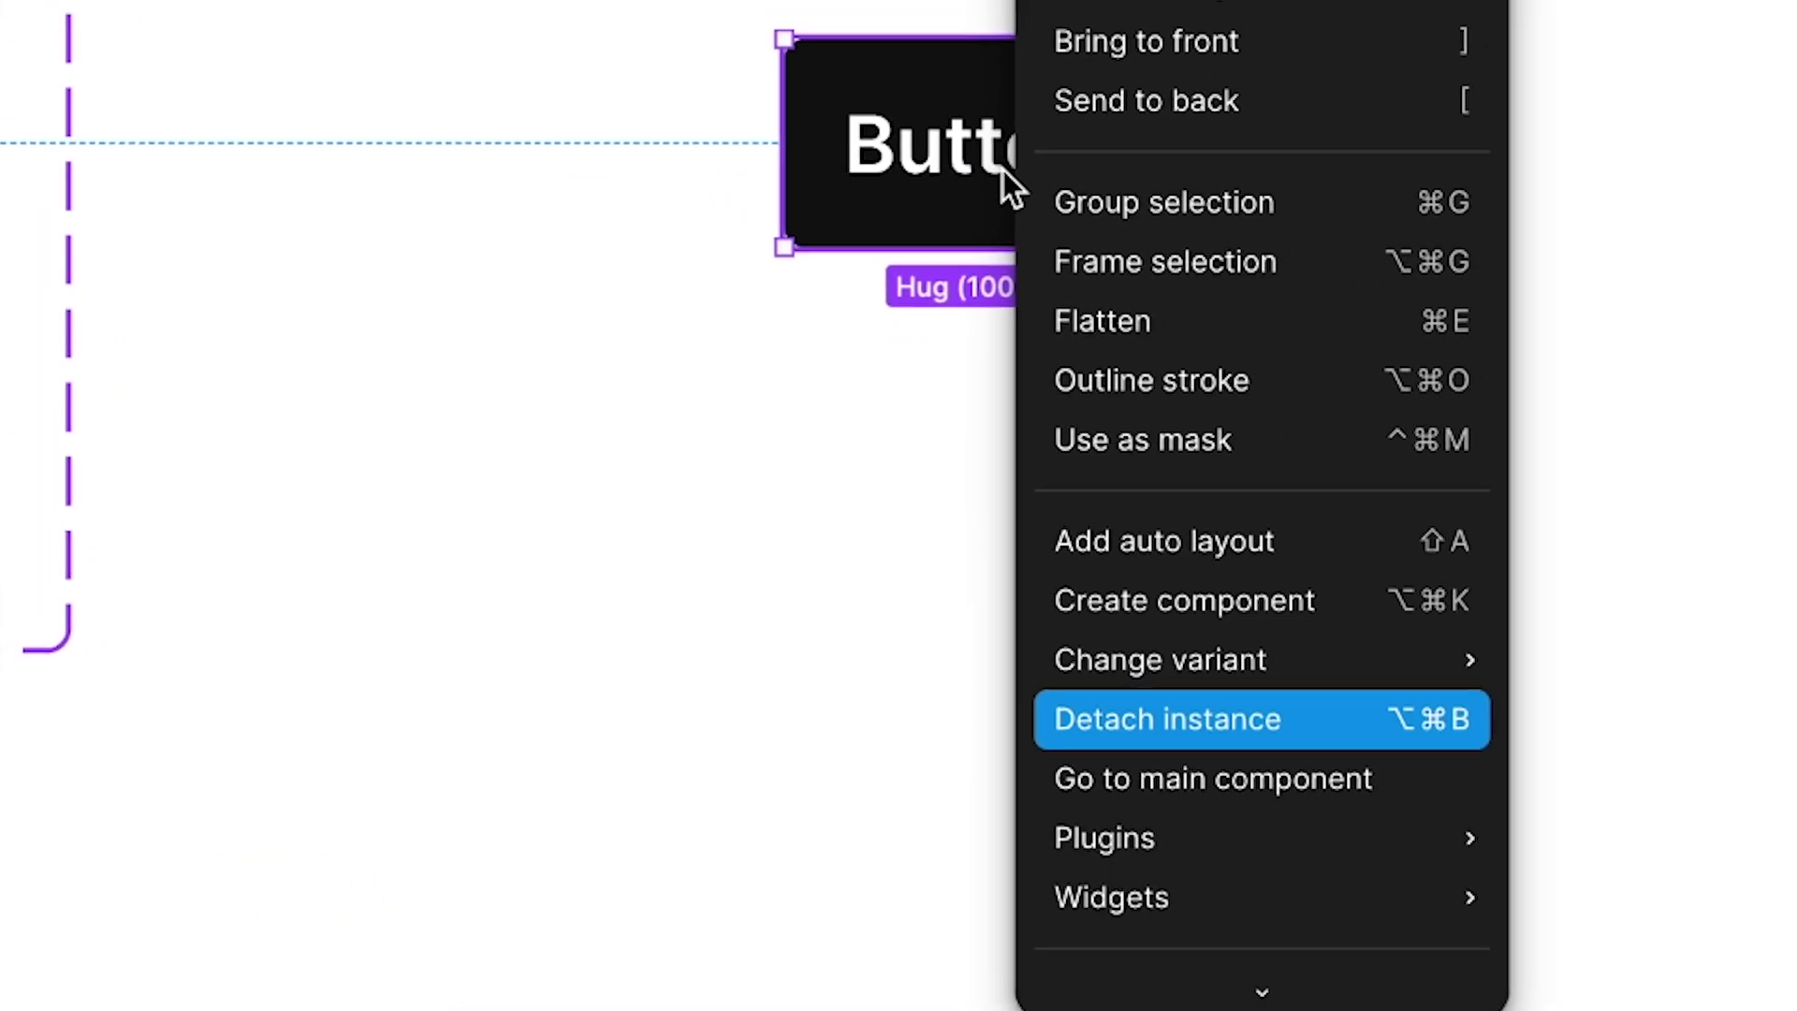
pyautogui.press('Return')
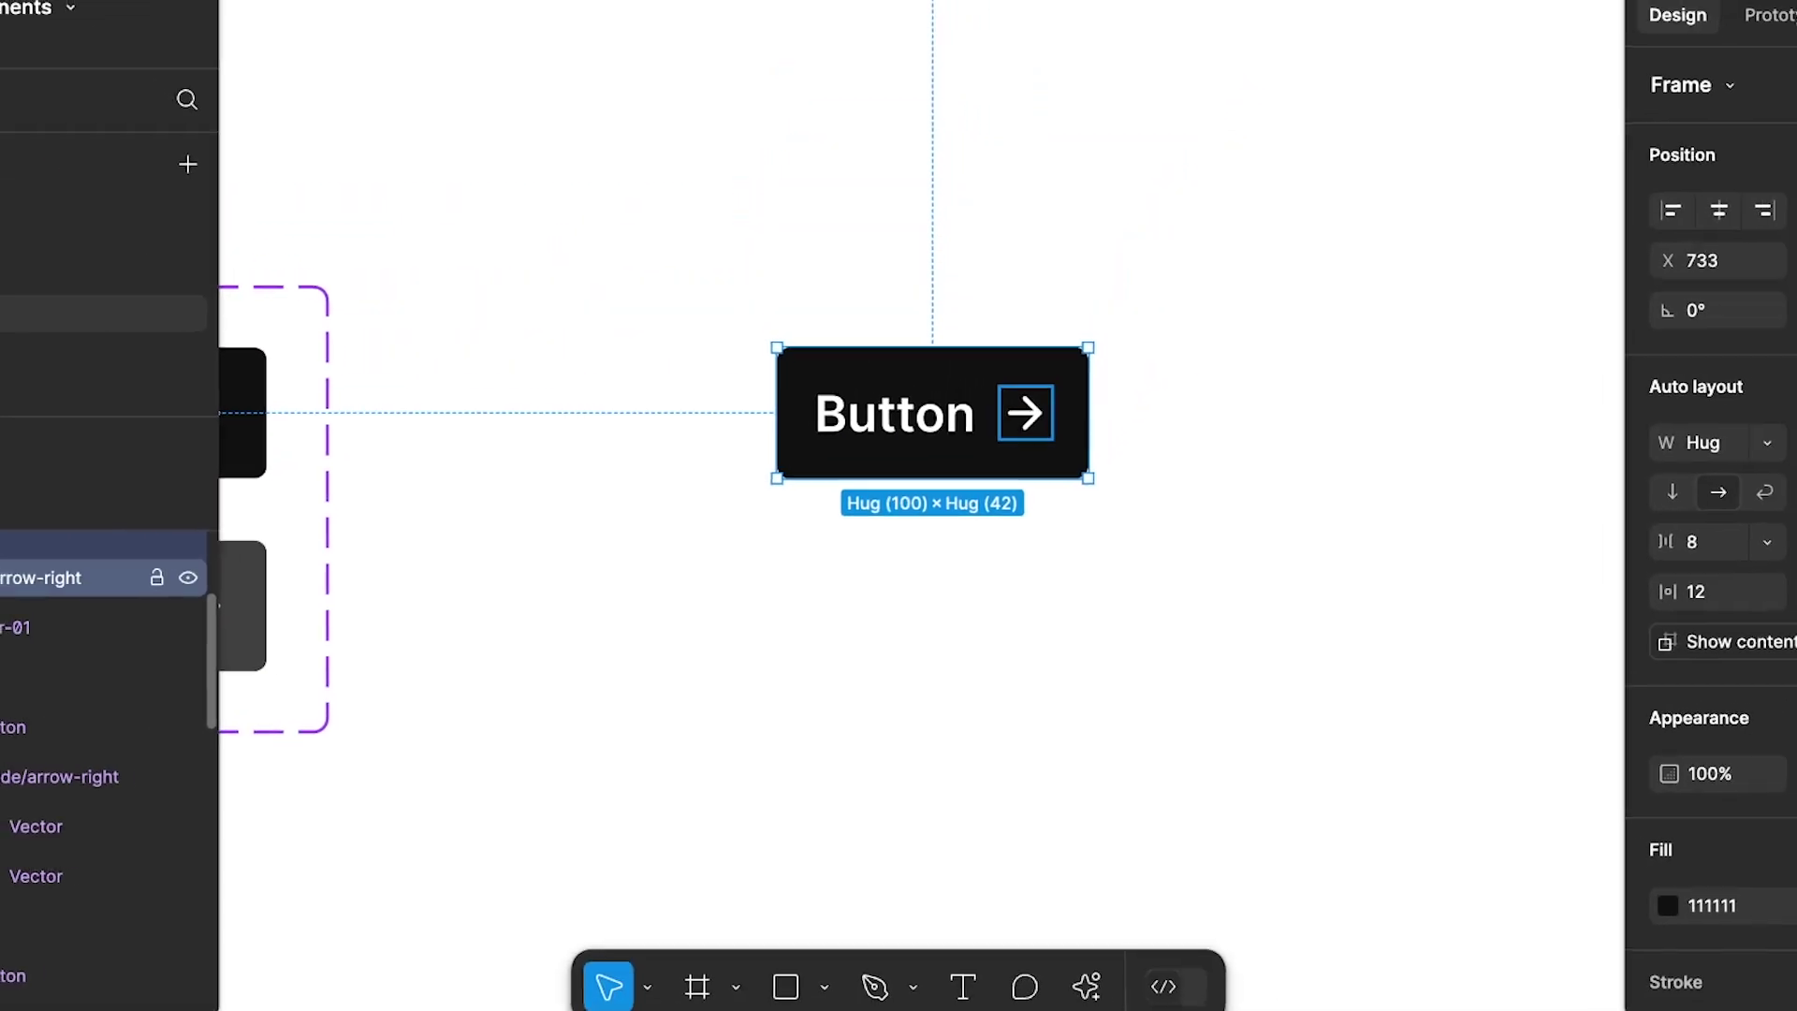
# Expand lucide/arrow-right in Layers and select its first Vector
pyautogui.scroll(2, 2, 618)
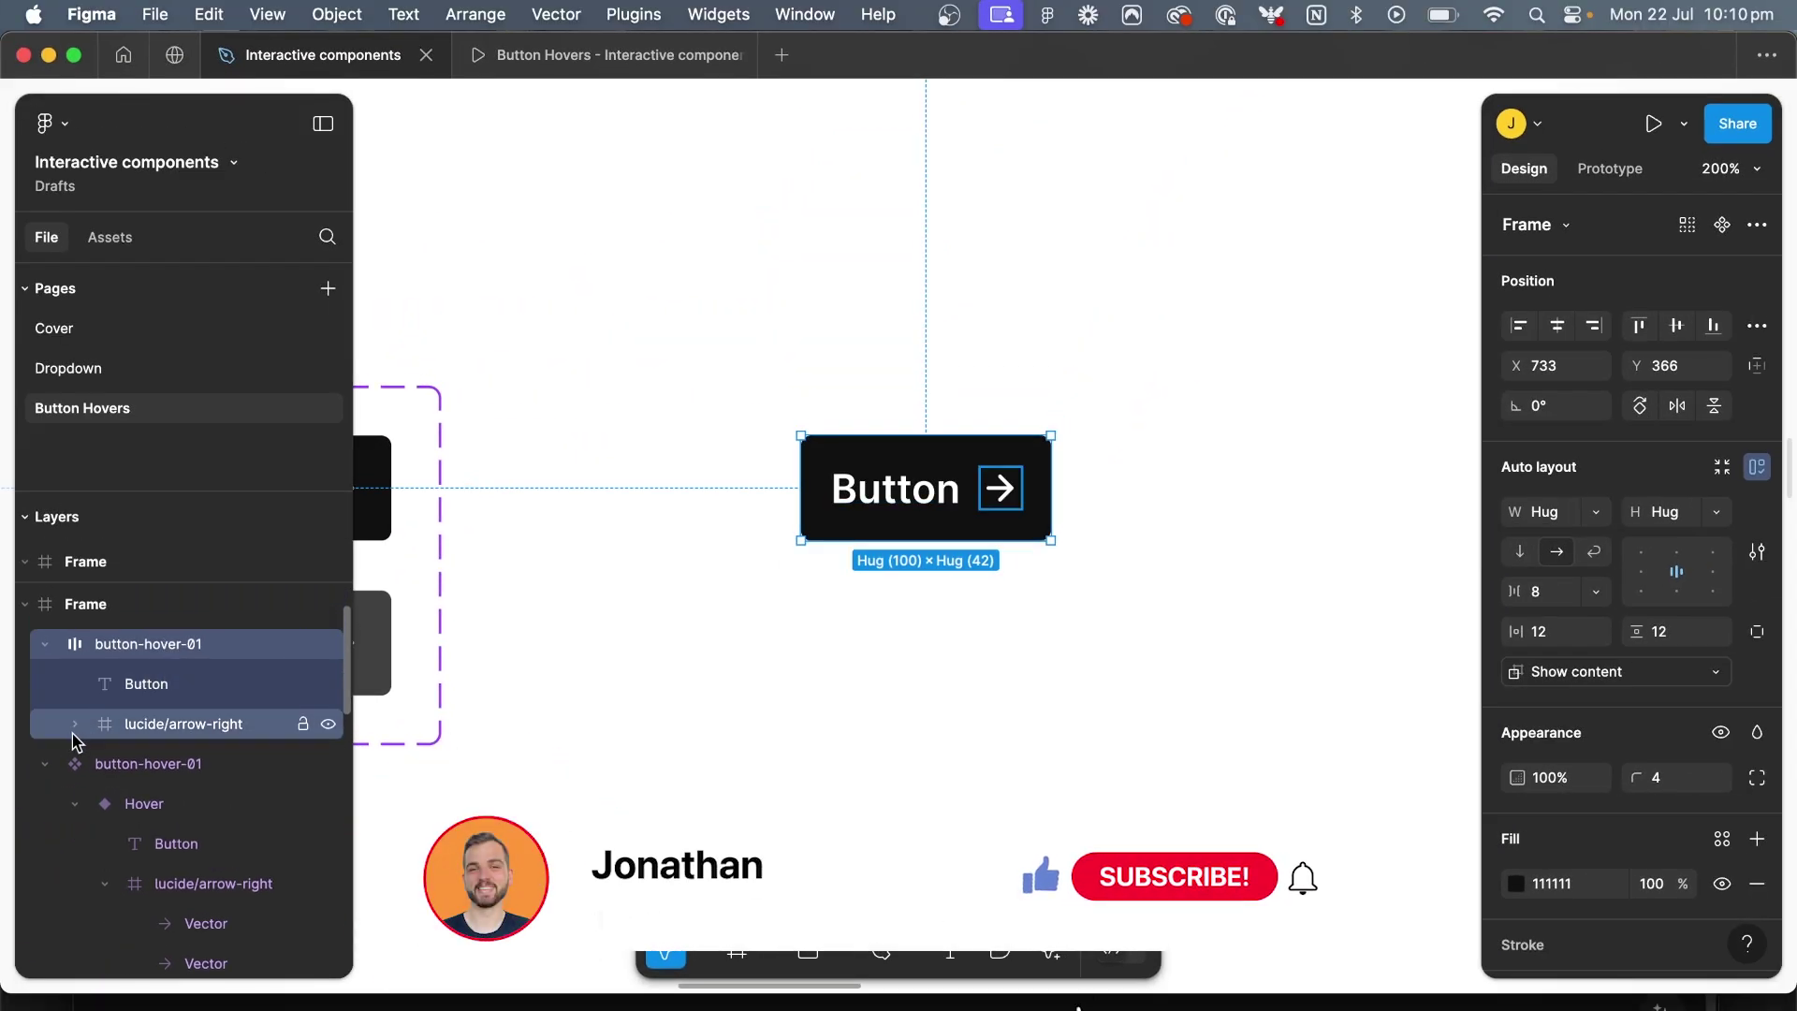
pyautogui.click(75, 726)
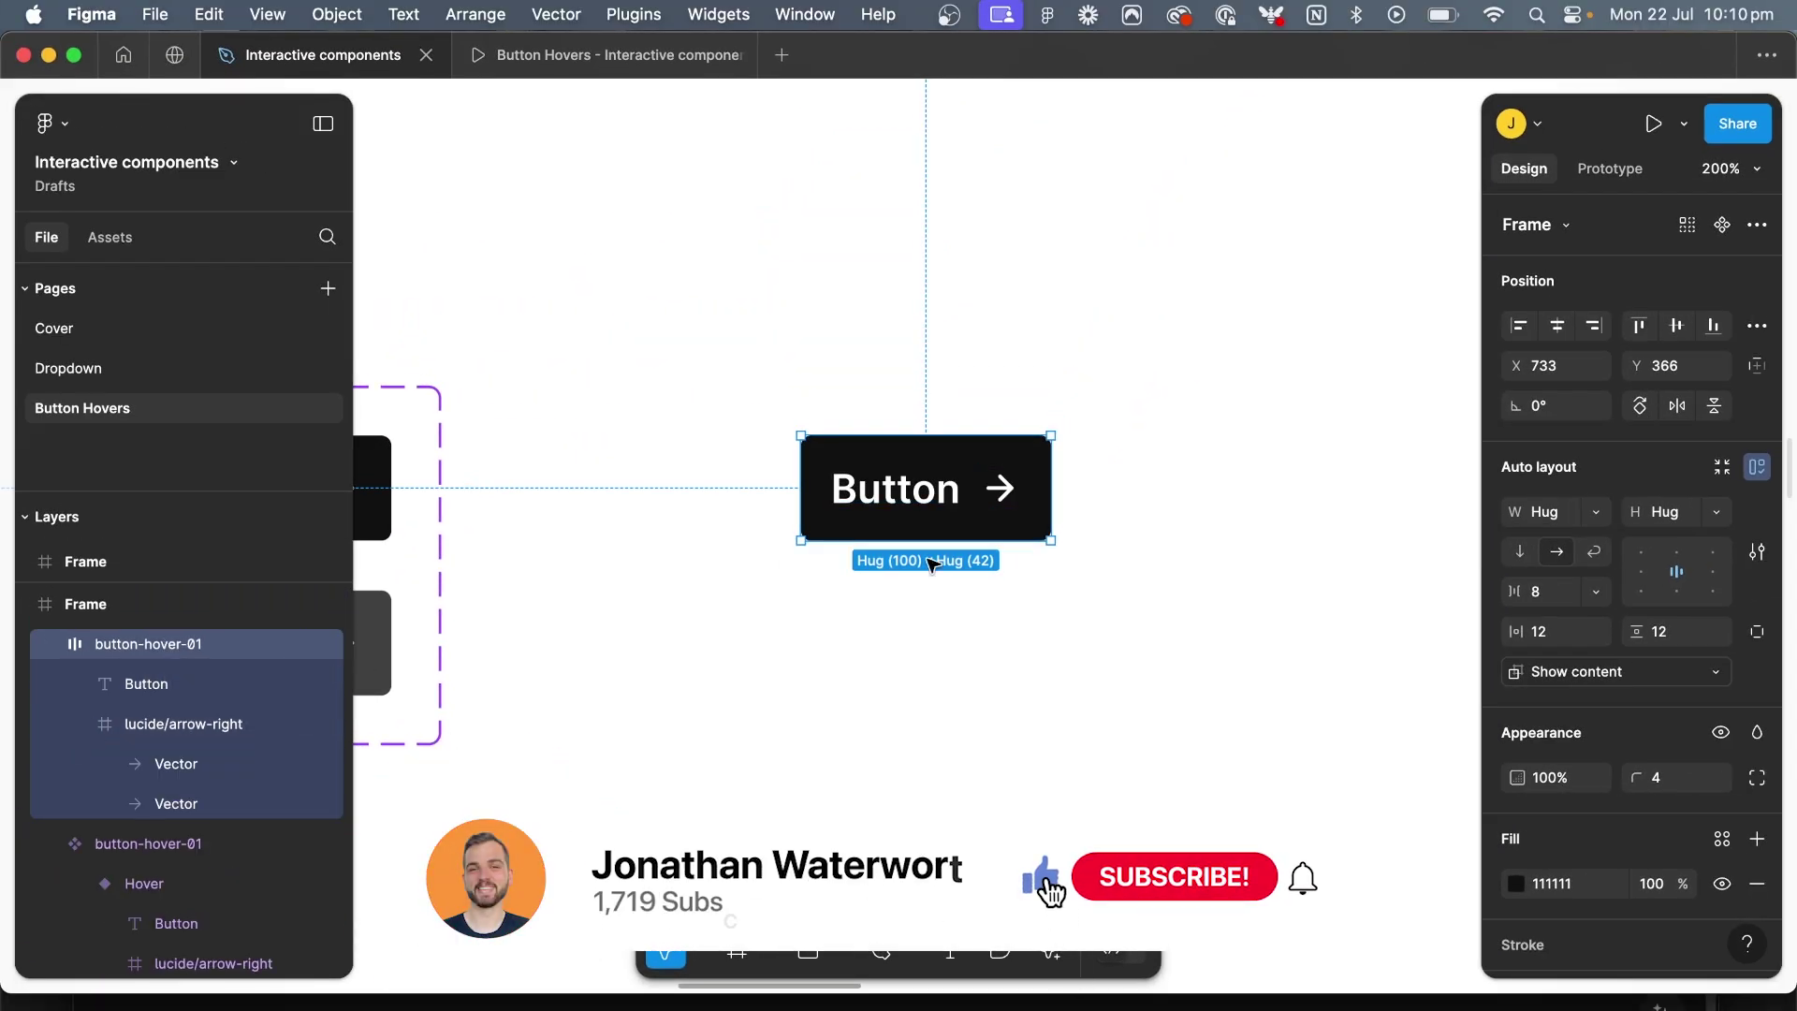
pyautogui.click(207, 766)
# Set the second arrow Vector to X 3 and nudge it down to Y 18.33, below the icon
pyautogui.scroll(5, 1165, 485)
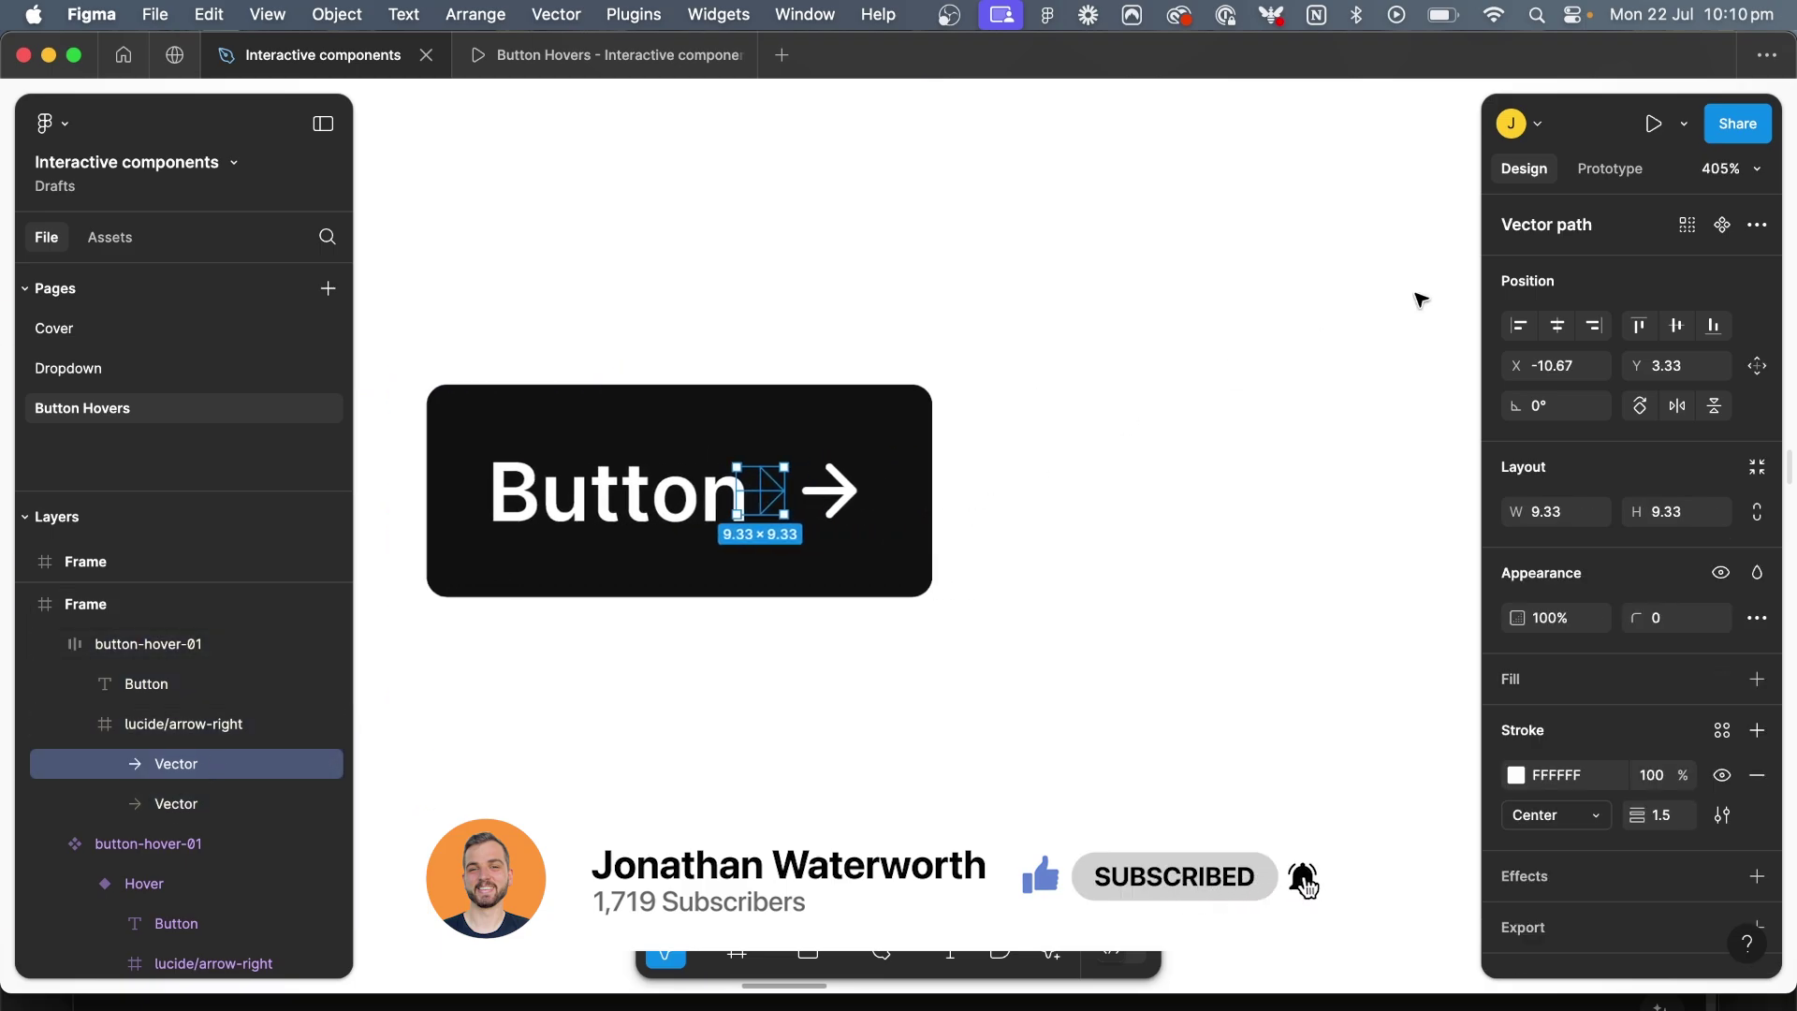
pyautogui.click(1557, 325)
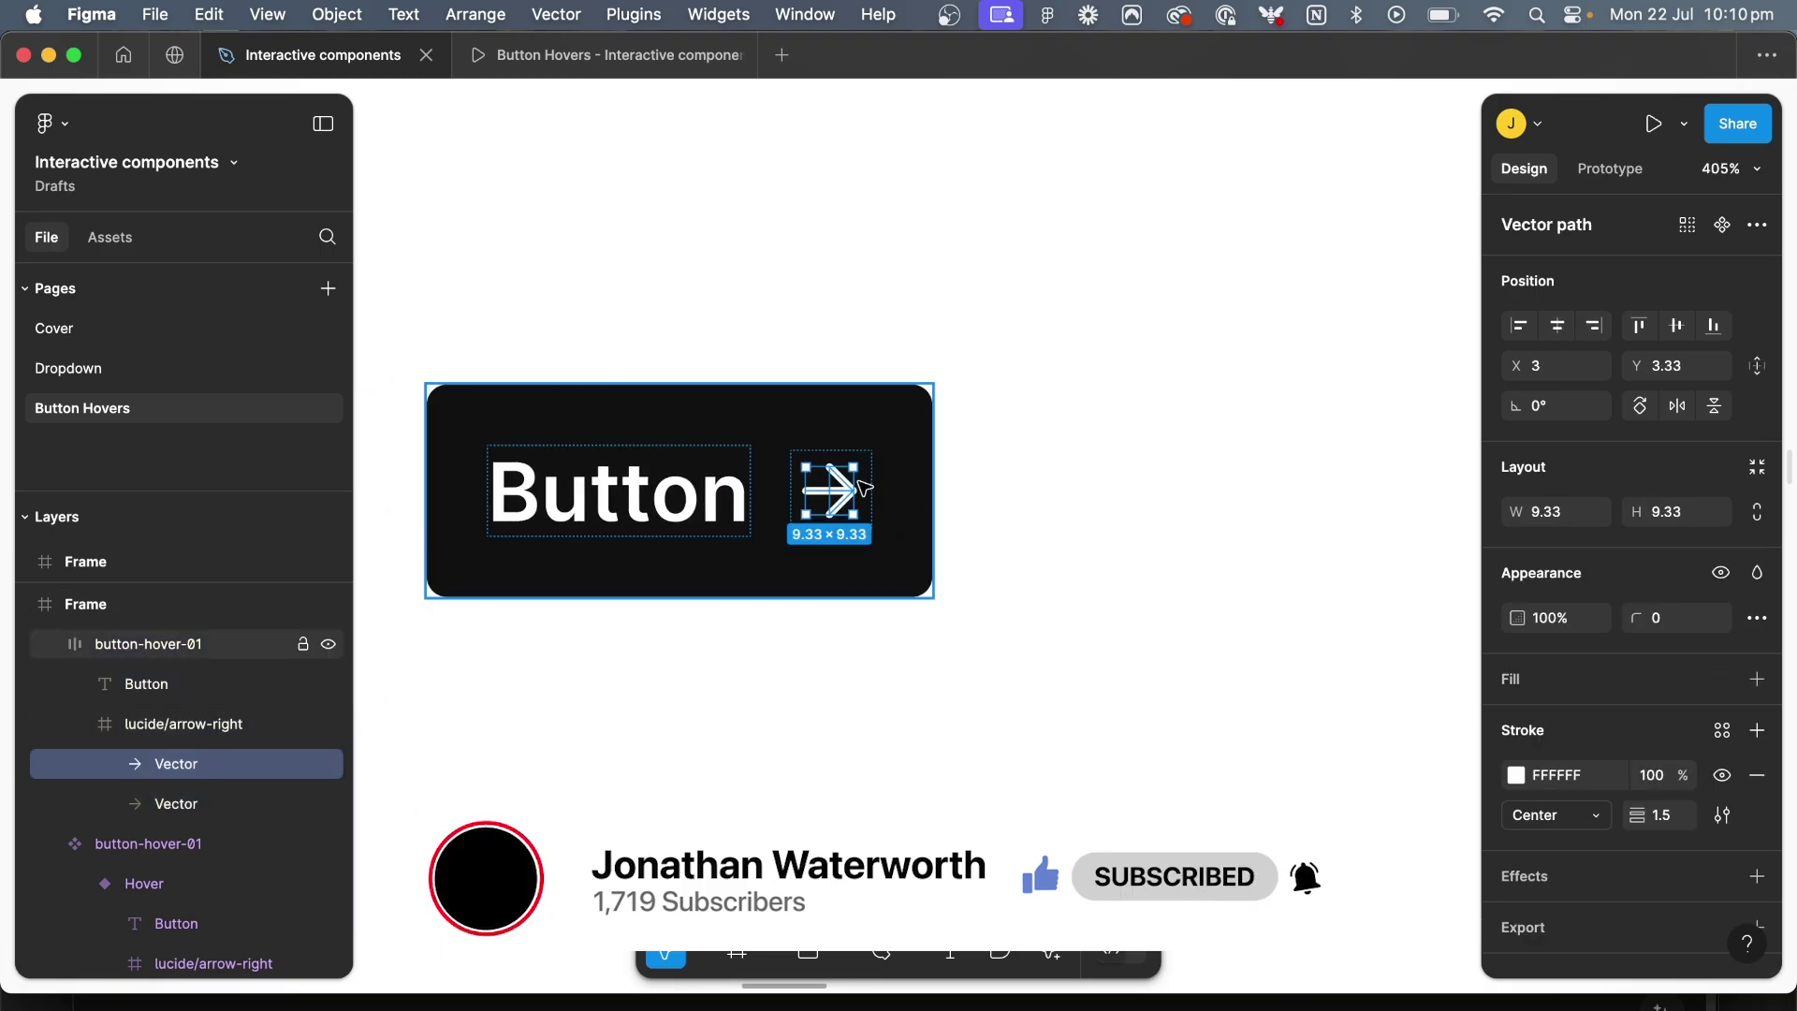
pyautogui.scroll(3, 843, 491)
pyautogui.press('super+y')
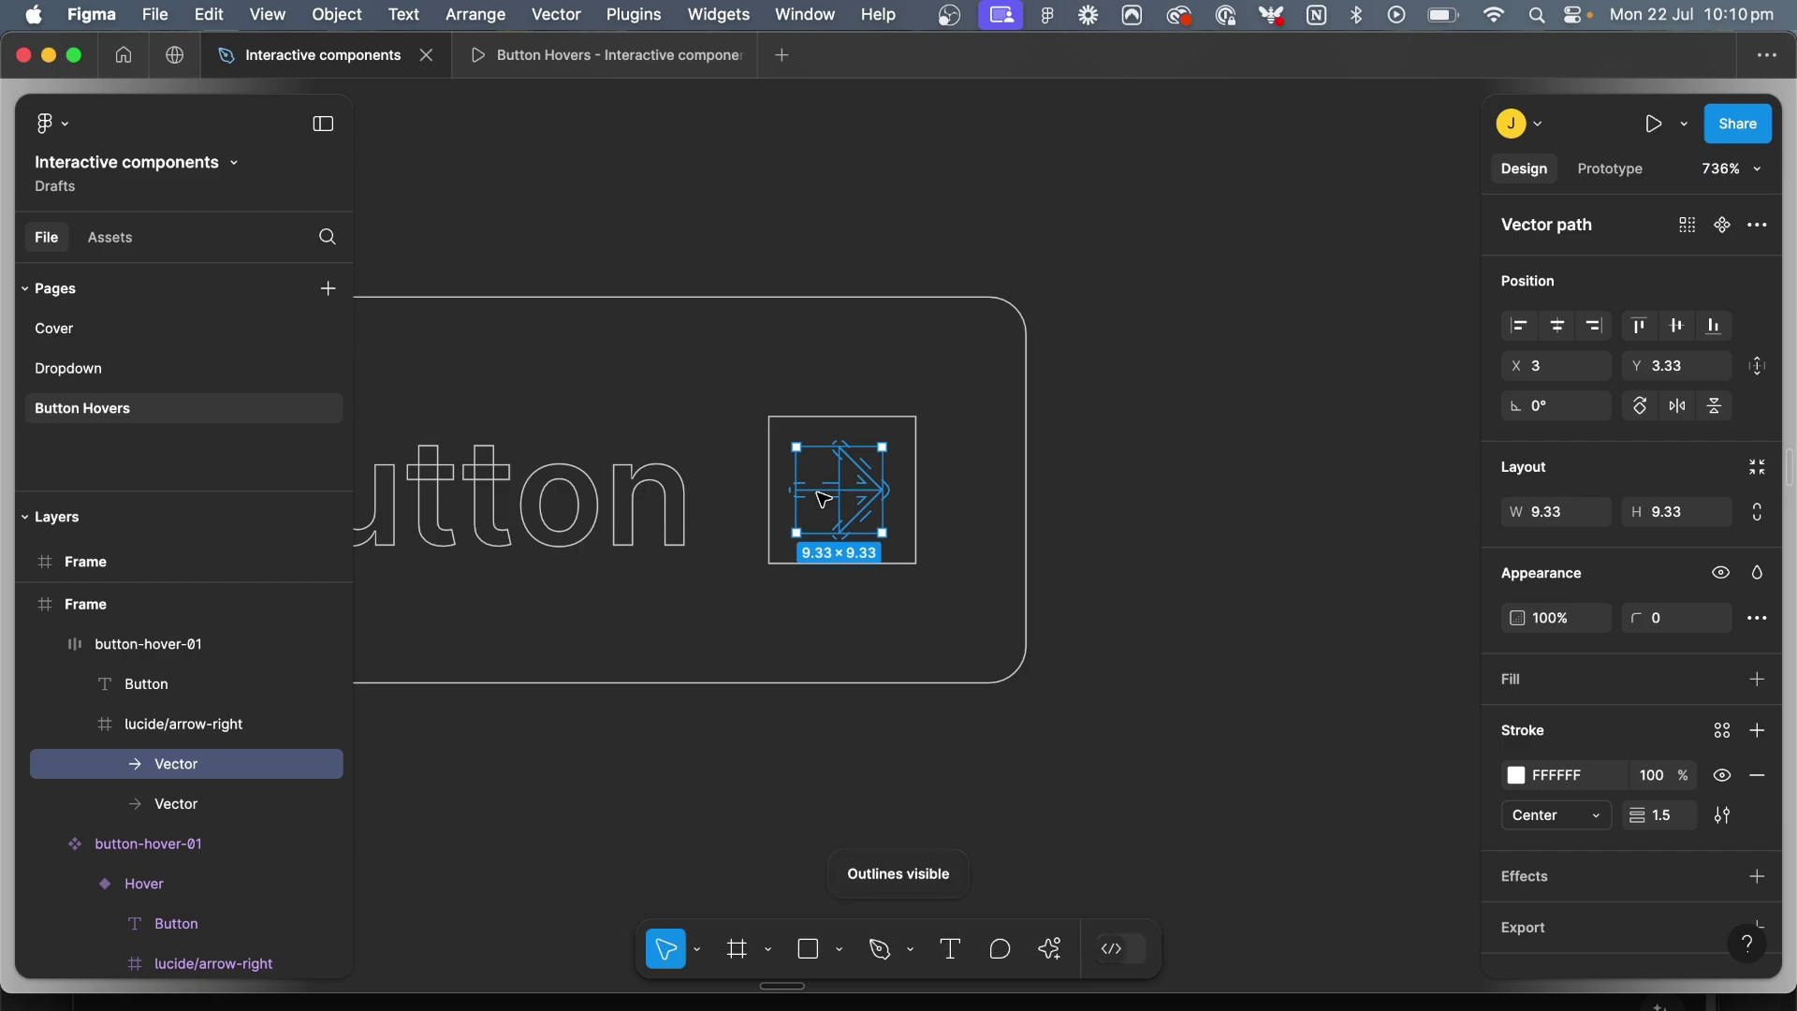
pyautogui.press('Down')
pyautogui.press('Down')
pyautogui.press('Down')
pyautogui.press('Down')
pyautogui.press('Down')
pyautogui.press('Down')
pyautogui.press('Down')
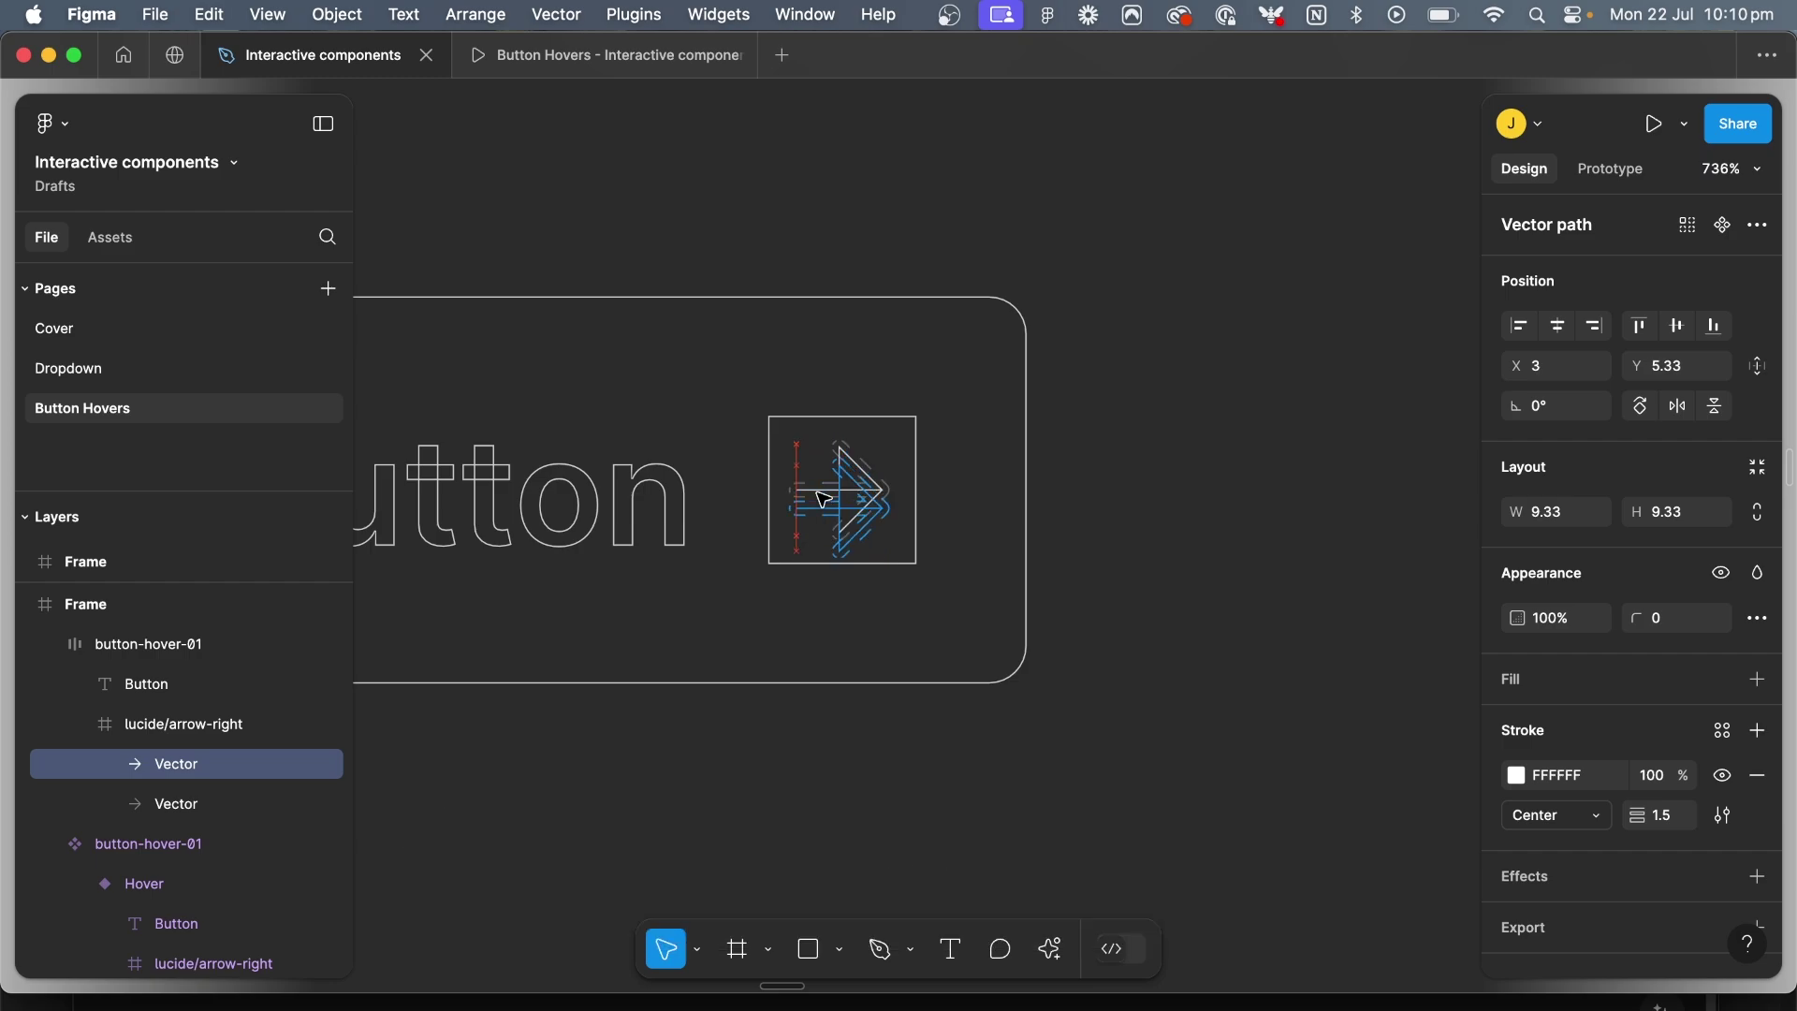
pyautogui.press('Down')
pyautogui.press('Down')
pyautogui.press('Down')
pyautogui.press('Down')
pyautogui.press('Down')
pyautogui.press('Down')
pyautogui.press('Down')
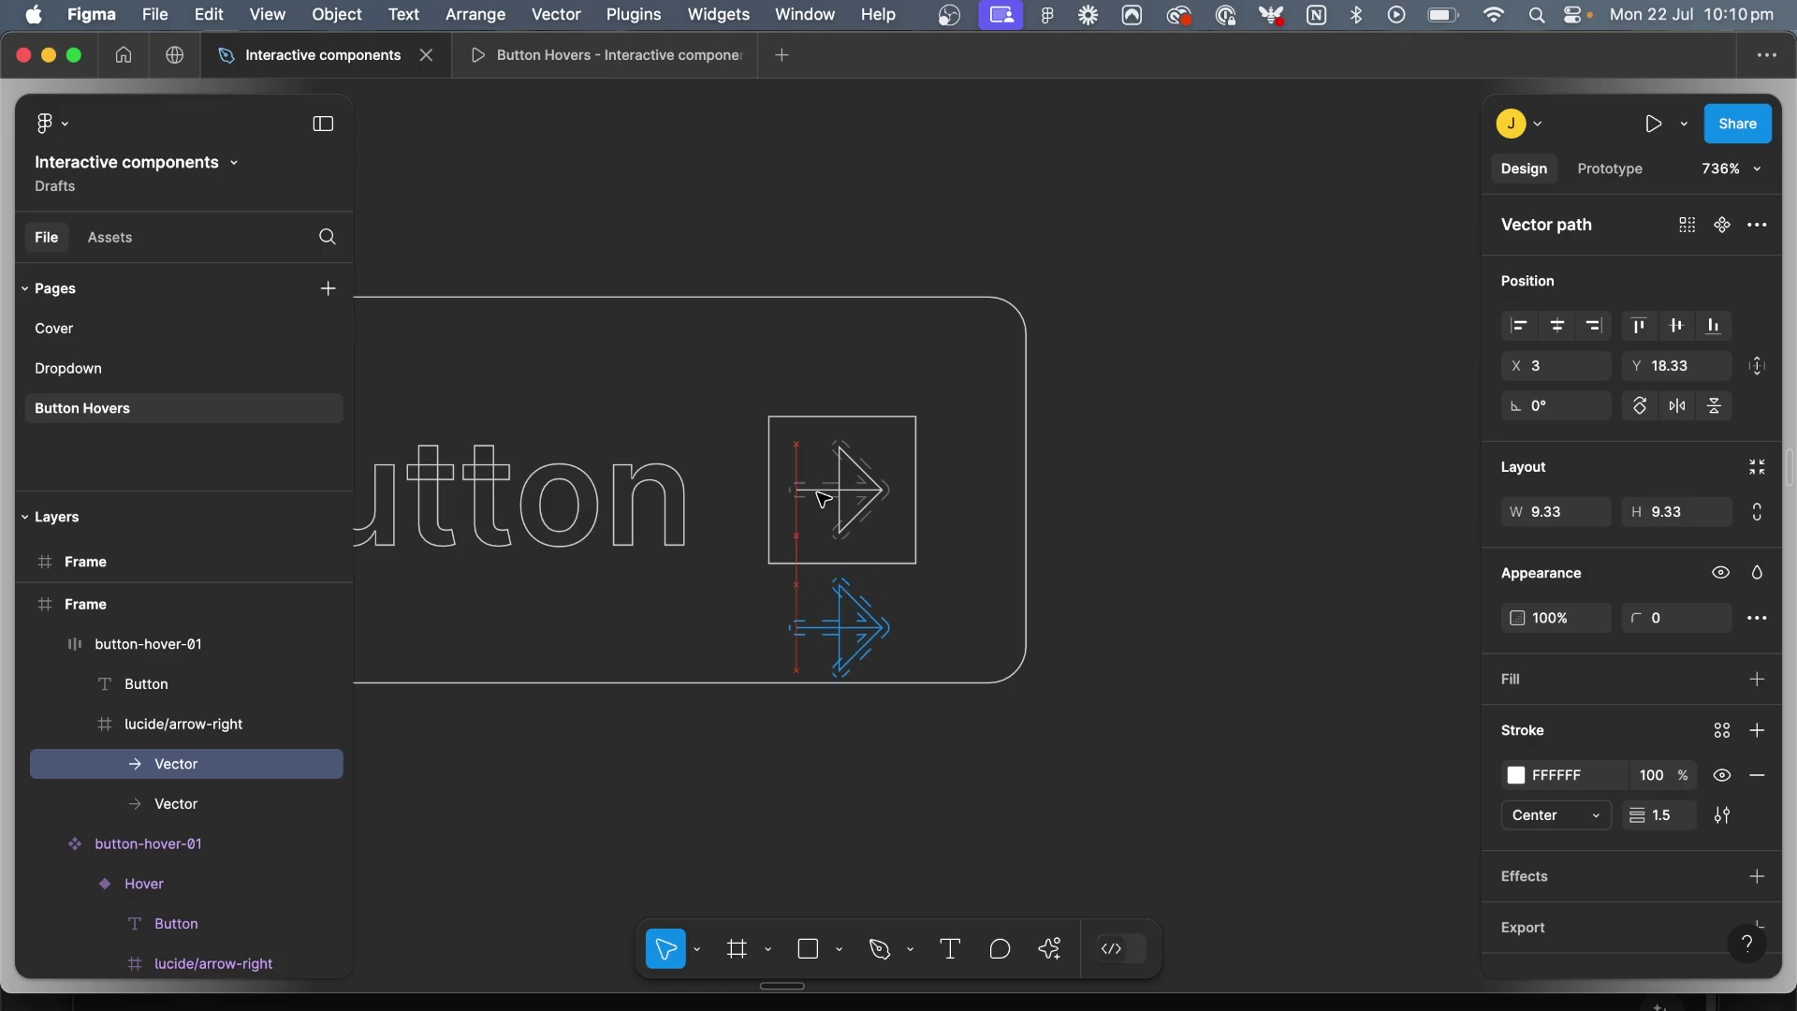
pyautogui.hscroll(-5, 823, 499)
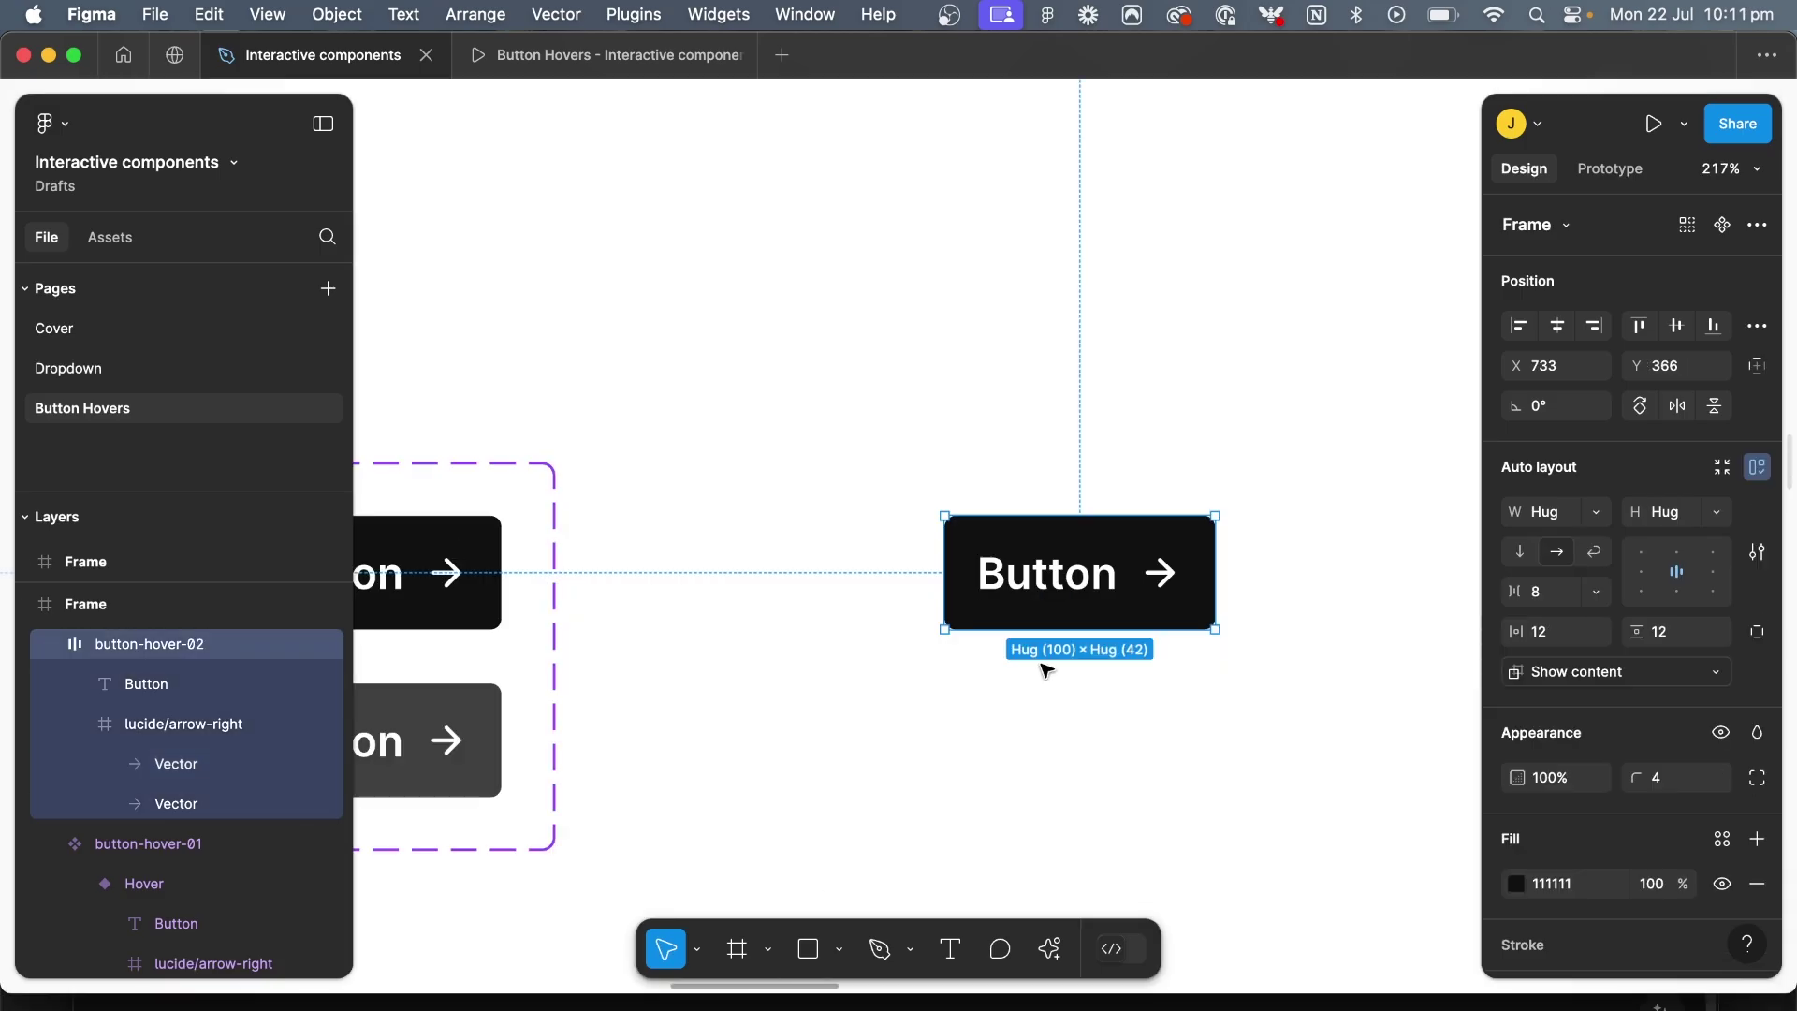
# Draw a new frame, Frame 2, inside button-hover-02
pyautogui.hscroll(3, 1048, 665)
pyautogui.scroll(5, 915, 634)
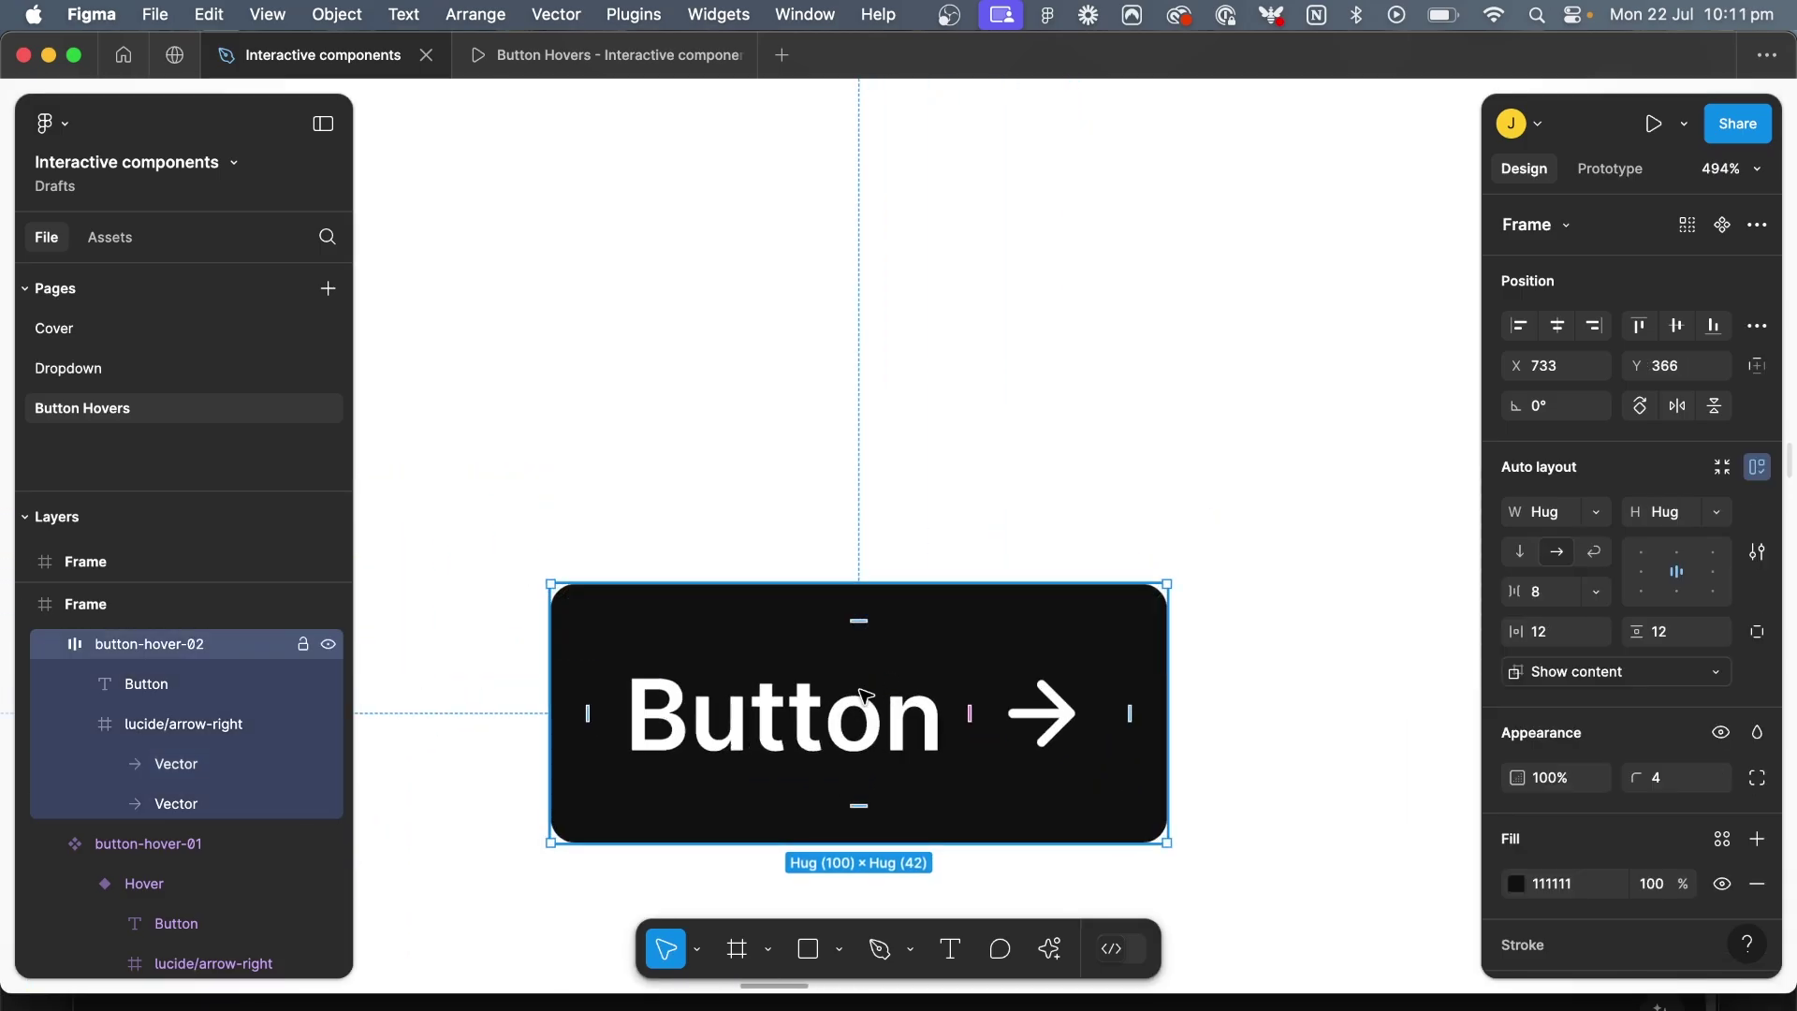
pyautogui.doubleClick(866, 696)
pyautogui.hscroll(-2, 866, 695)
pyautogui.press('f')
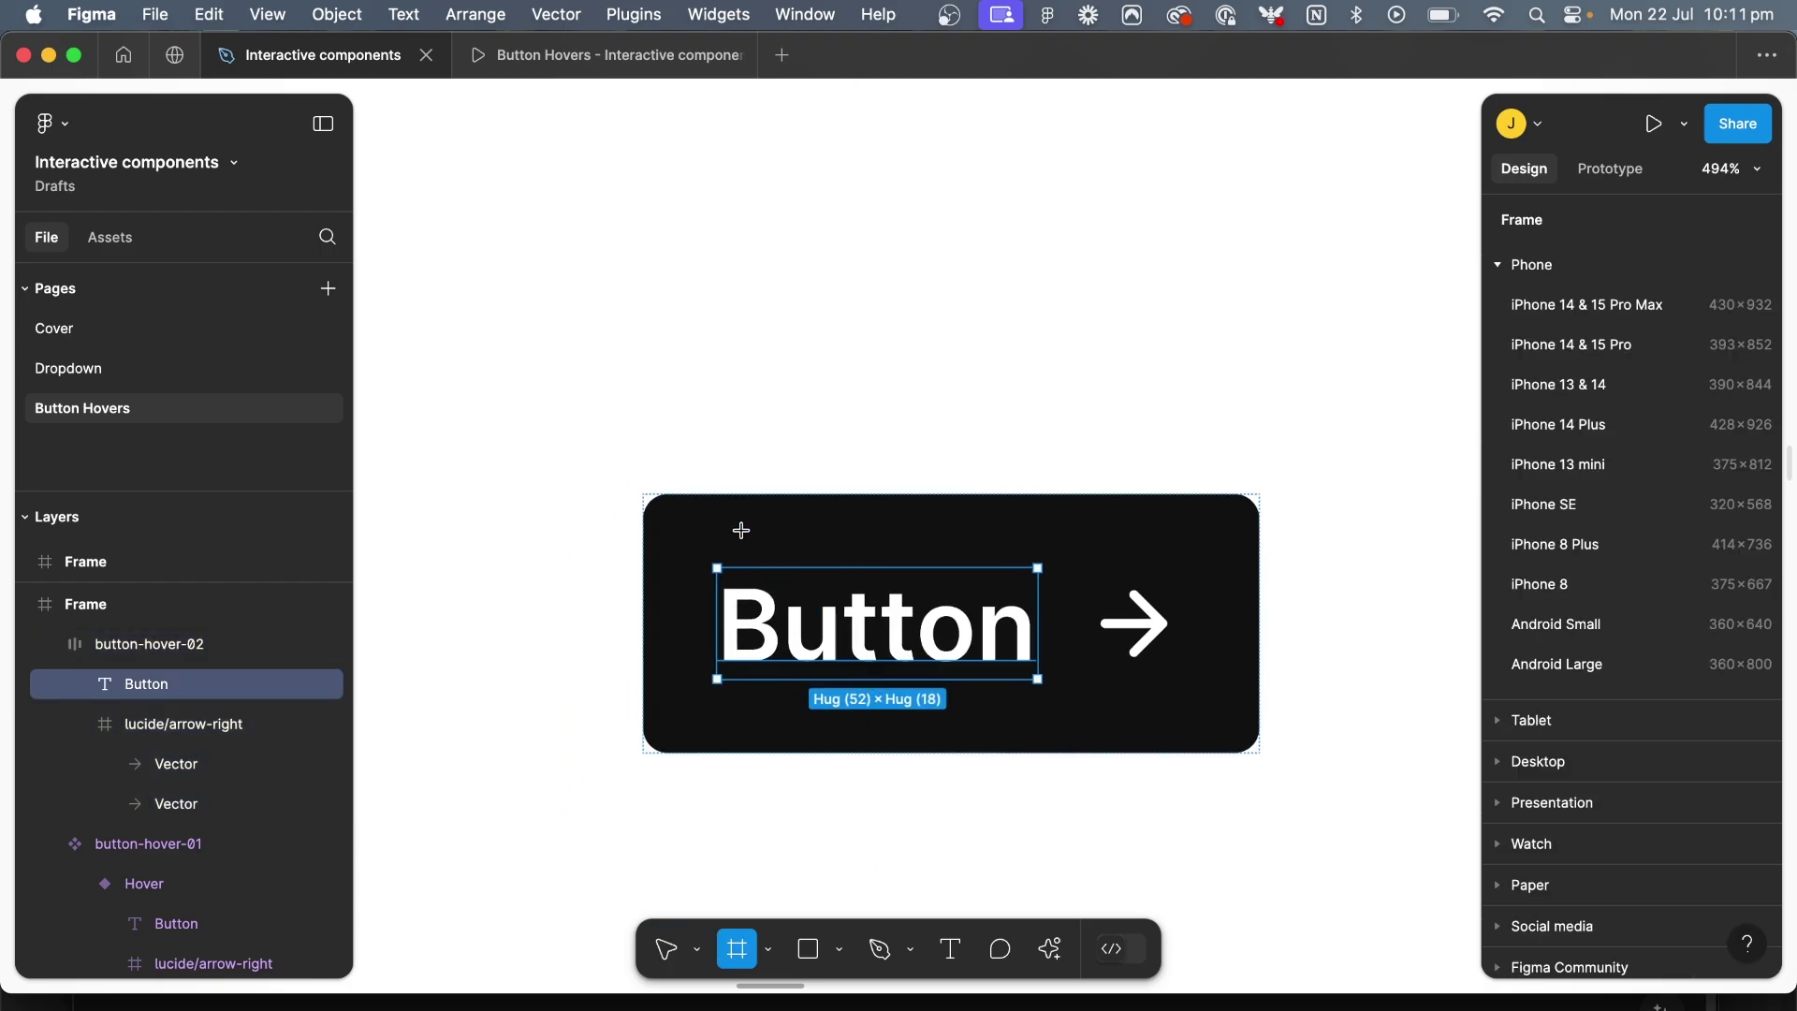
pyautogui.moveTo(791, 539); pyautogui.dragTo(988, 636)
# Resize Frame 2 to 64 wide by 18 high
pyautogui.click(1203, 626)
pyautogui.hscroll(2, 1337, 543)
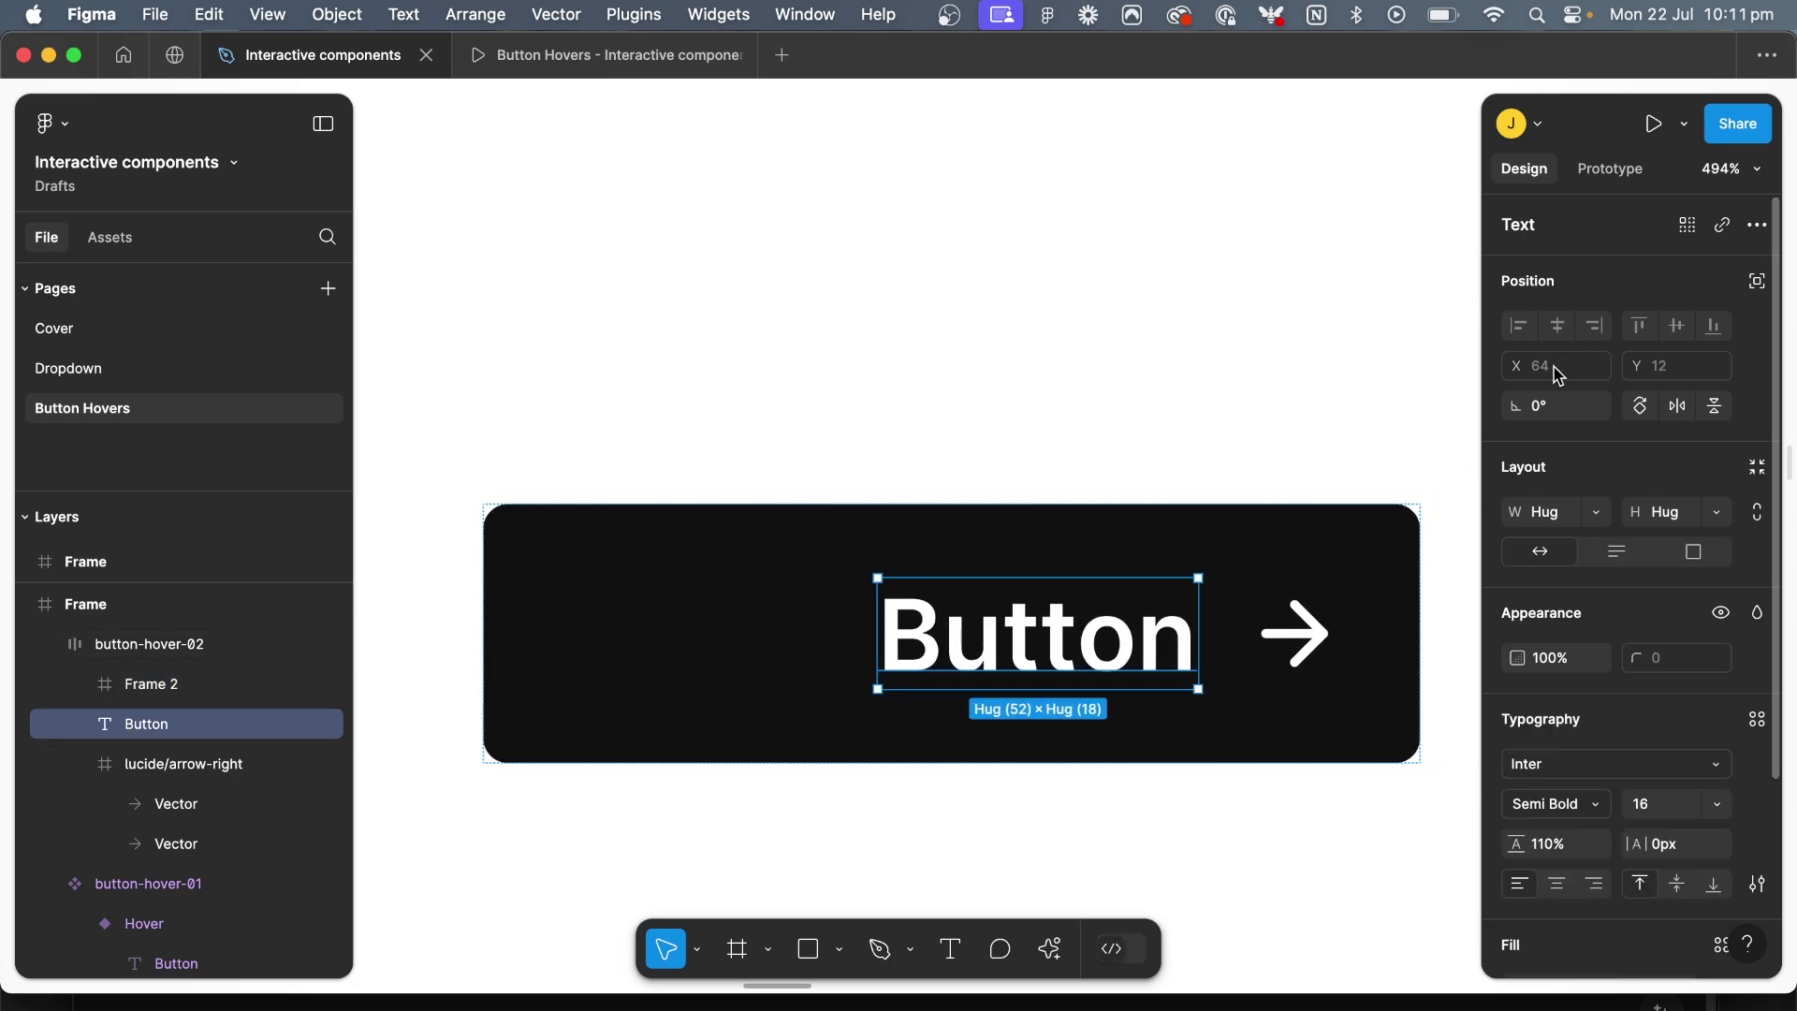
pyautogui.click(672, 611)
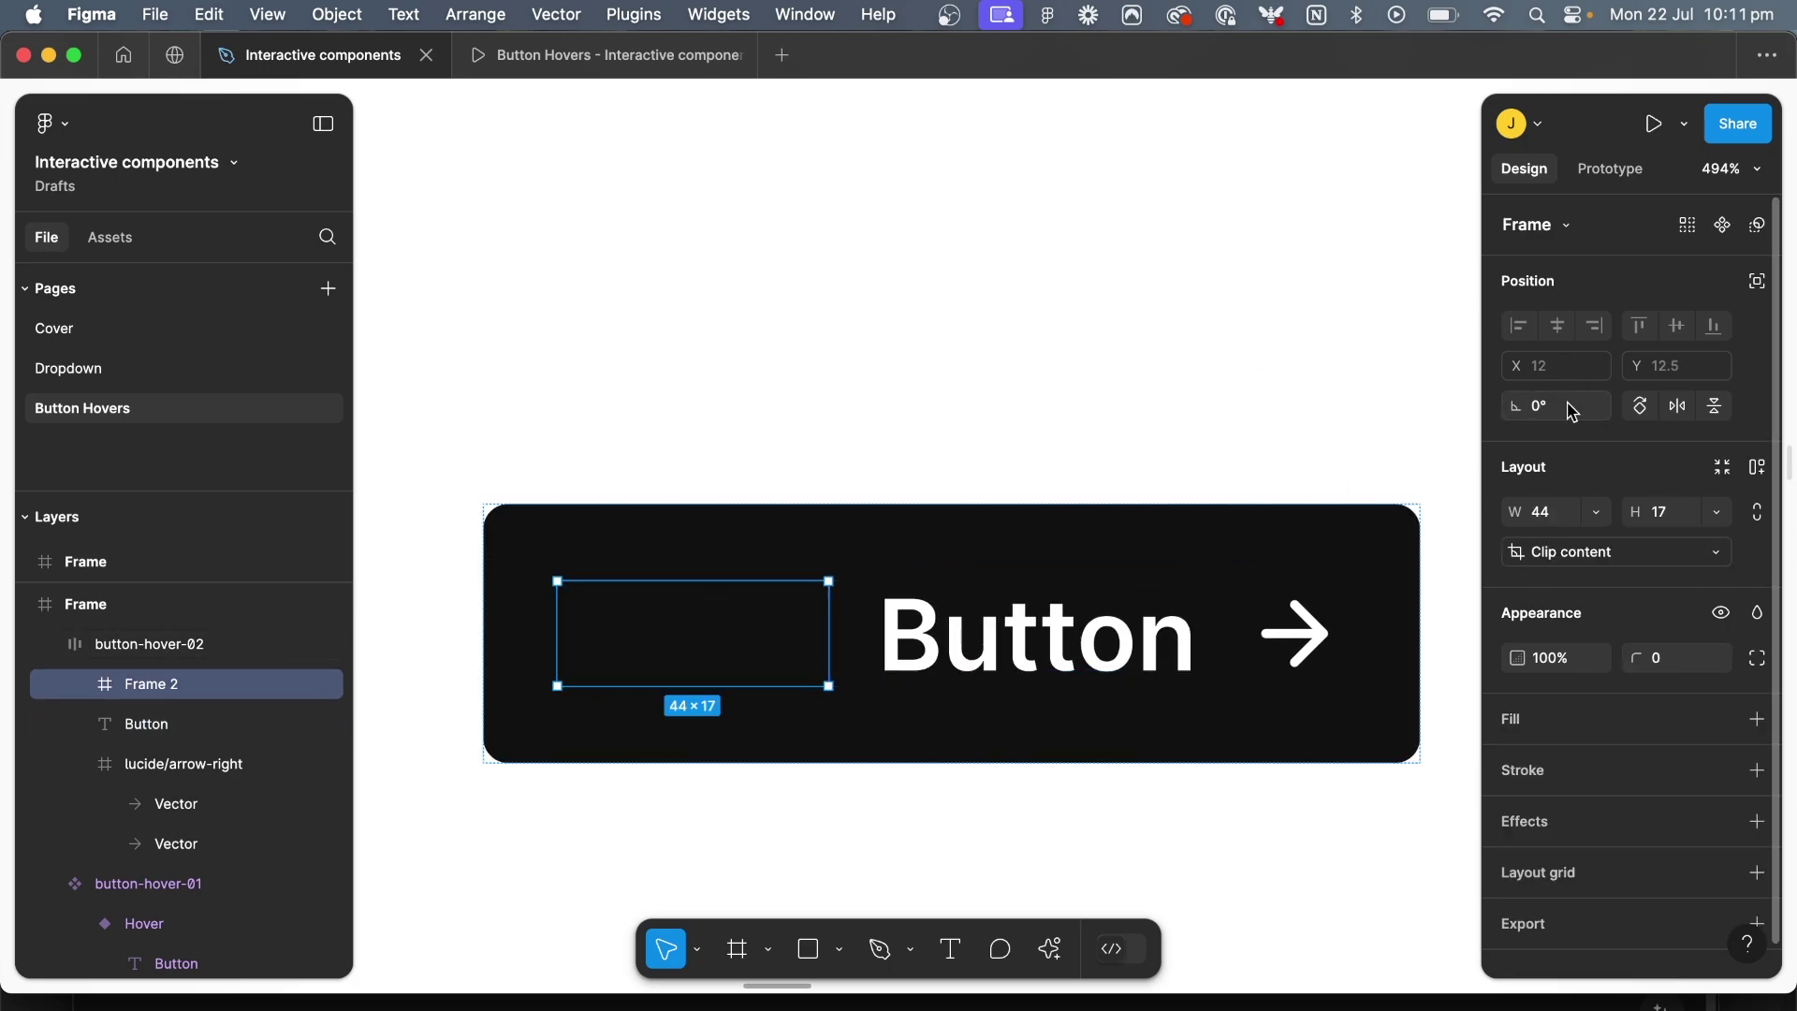
pyautogui.click(1549, 510)
pyautogui.write('64')
pyautogui.press('Return')
pyautogui.click(1138, 653)
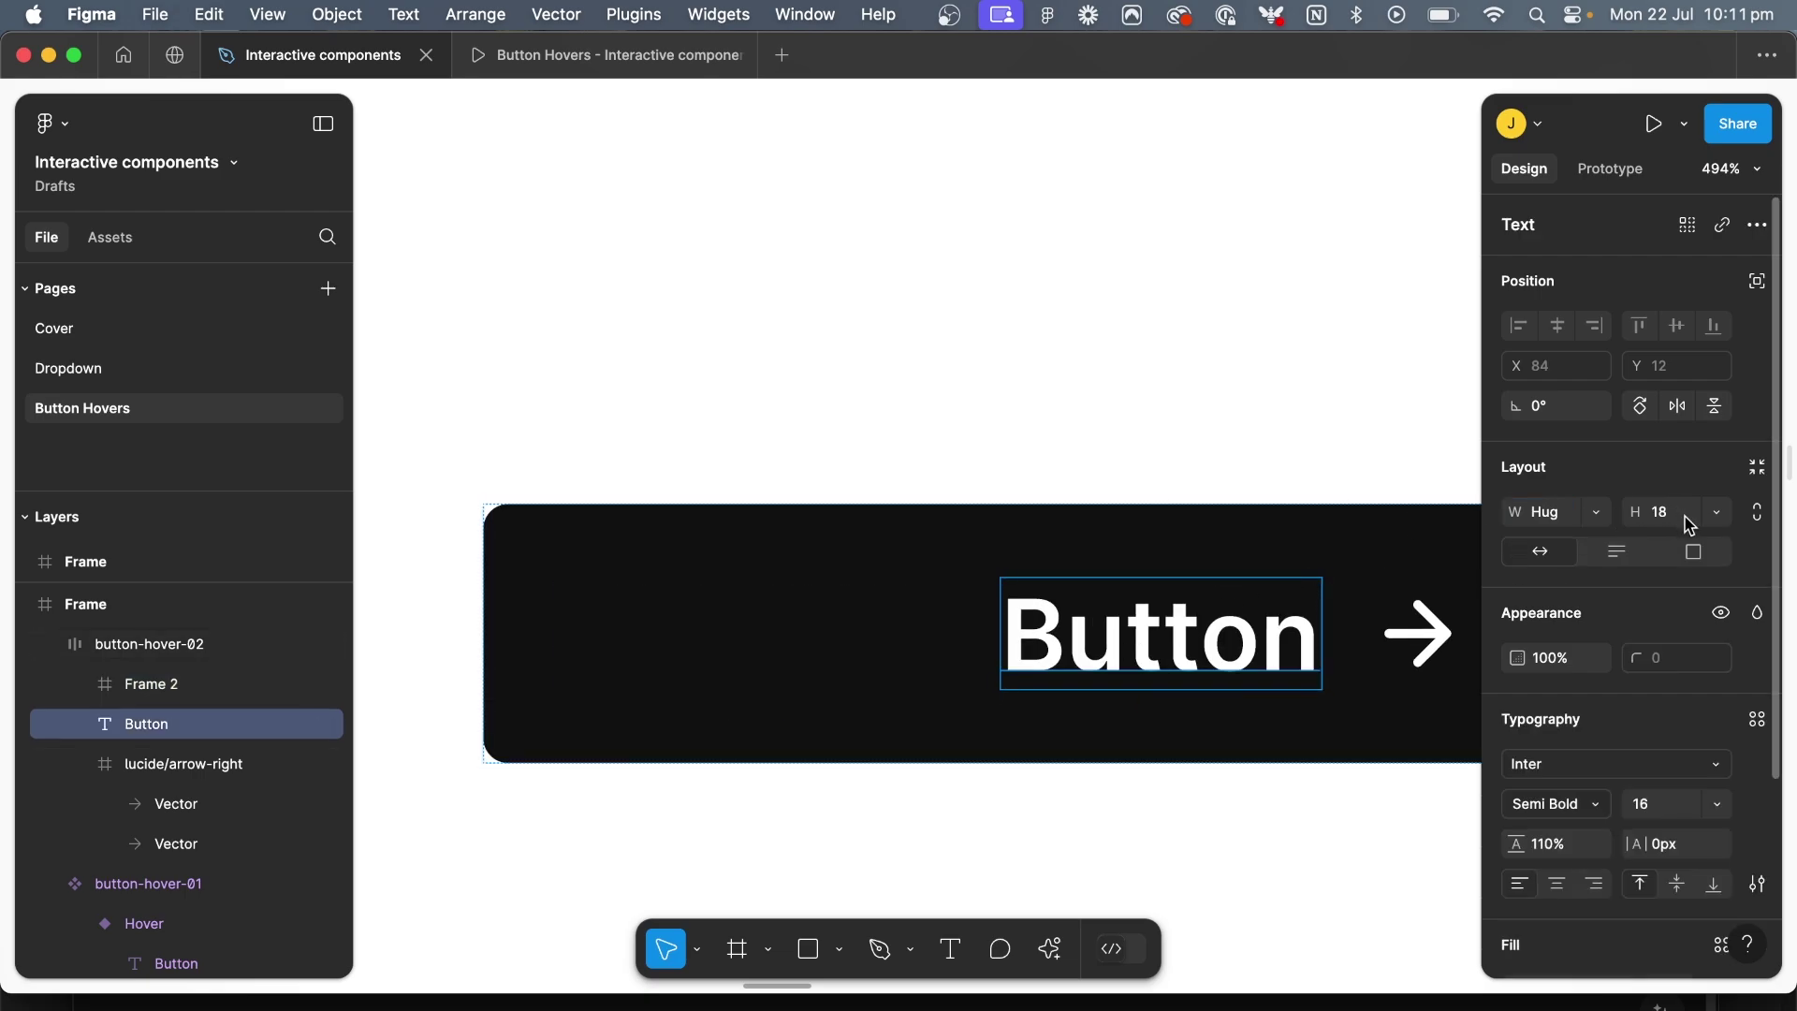
pyautogui.click(879, 670)
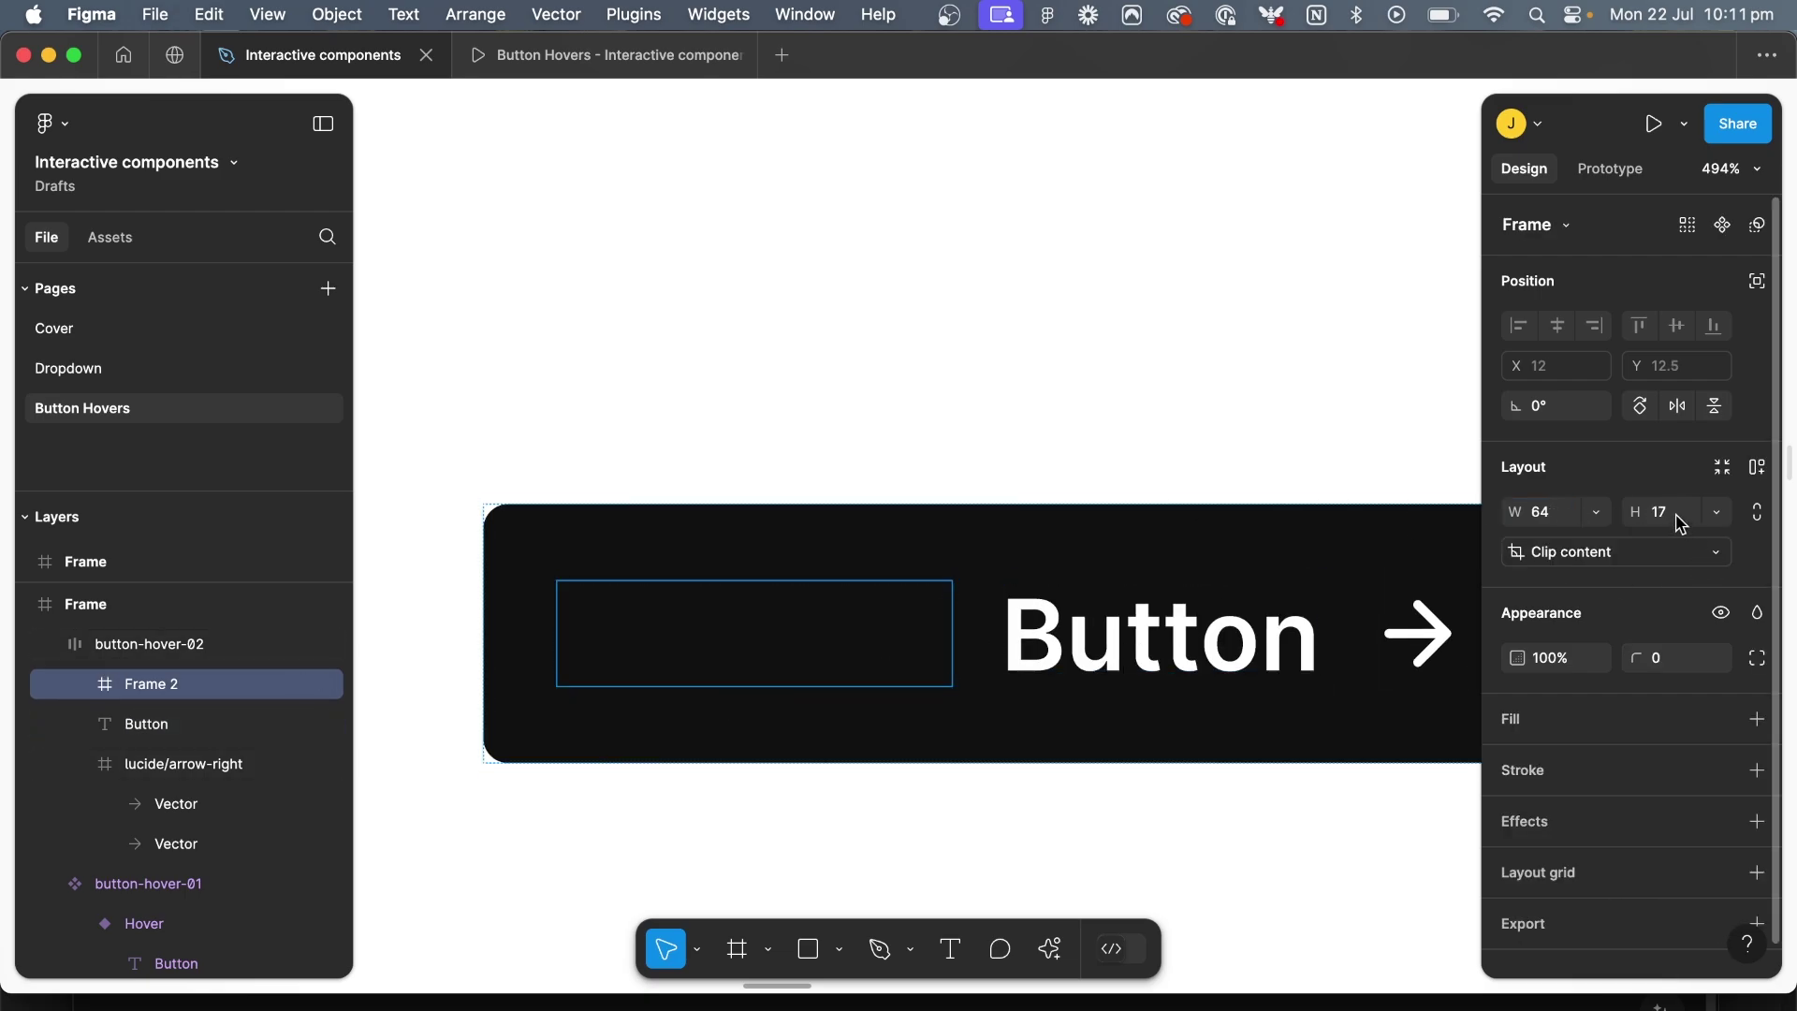
pyautogui.write('18')
pyautogui.press('Return')
# Cut the Button label out of the button, leaving Frame 2 empty
pyautogui.click(1161, 637)
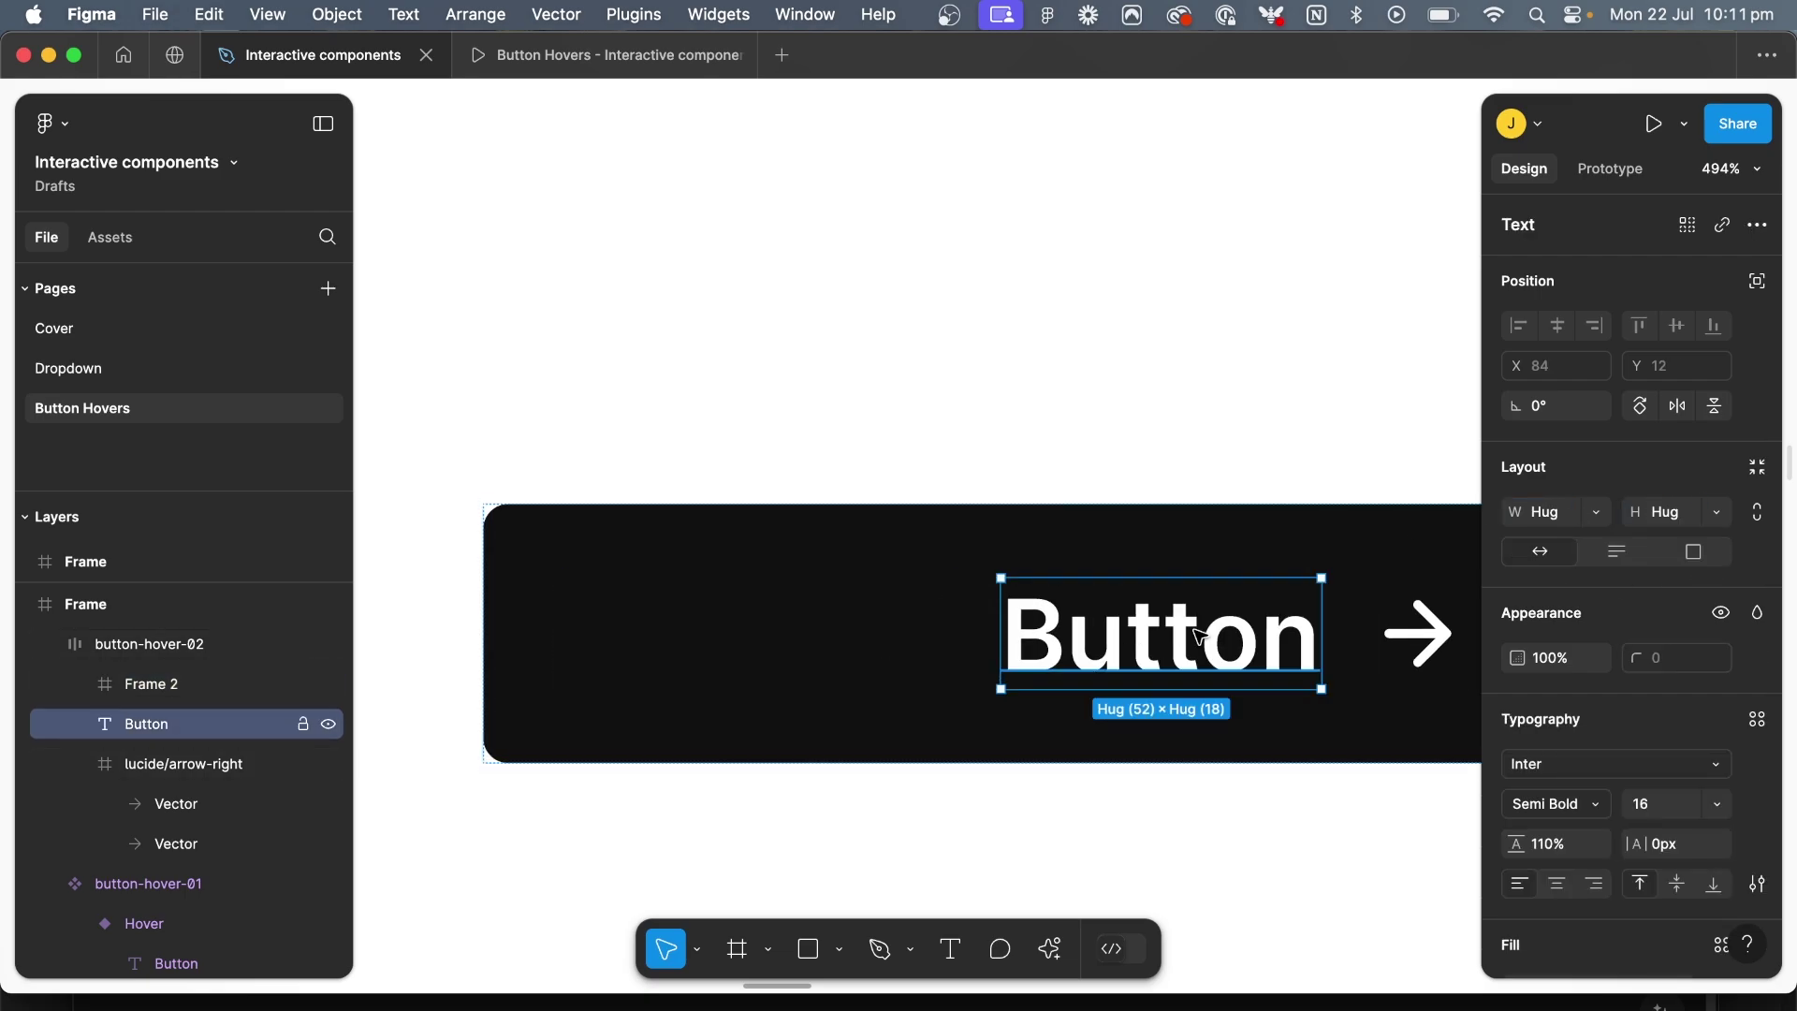
pyautogui.press('Delete')
pyautogui.click(251, 691)
# Rename Frame 2 to text-wrapper and paste the Button label into it, top-aligned
pyautogui.doubleClick(120, 697)
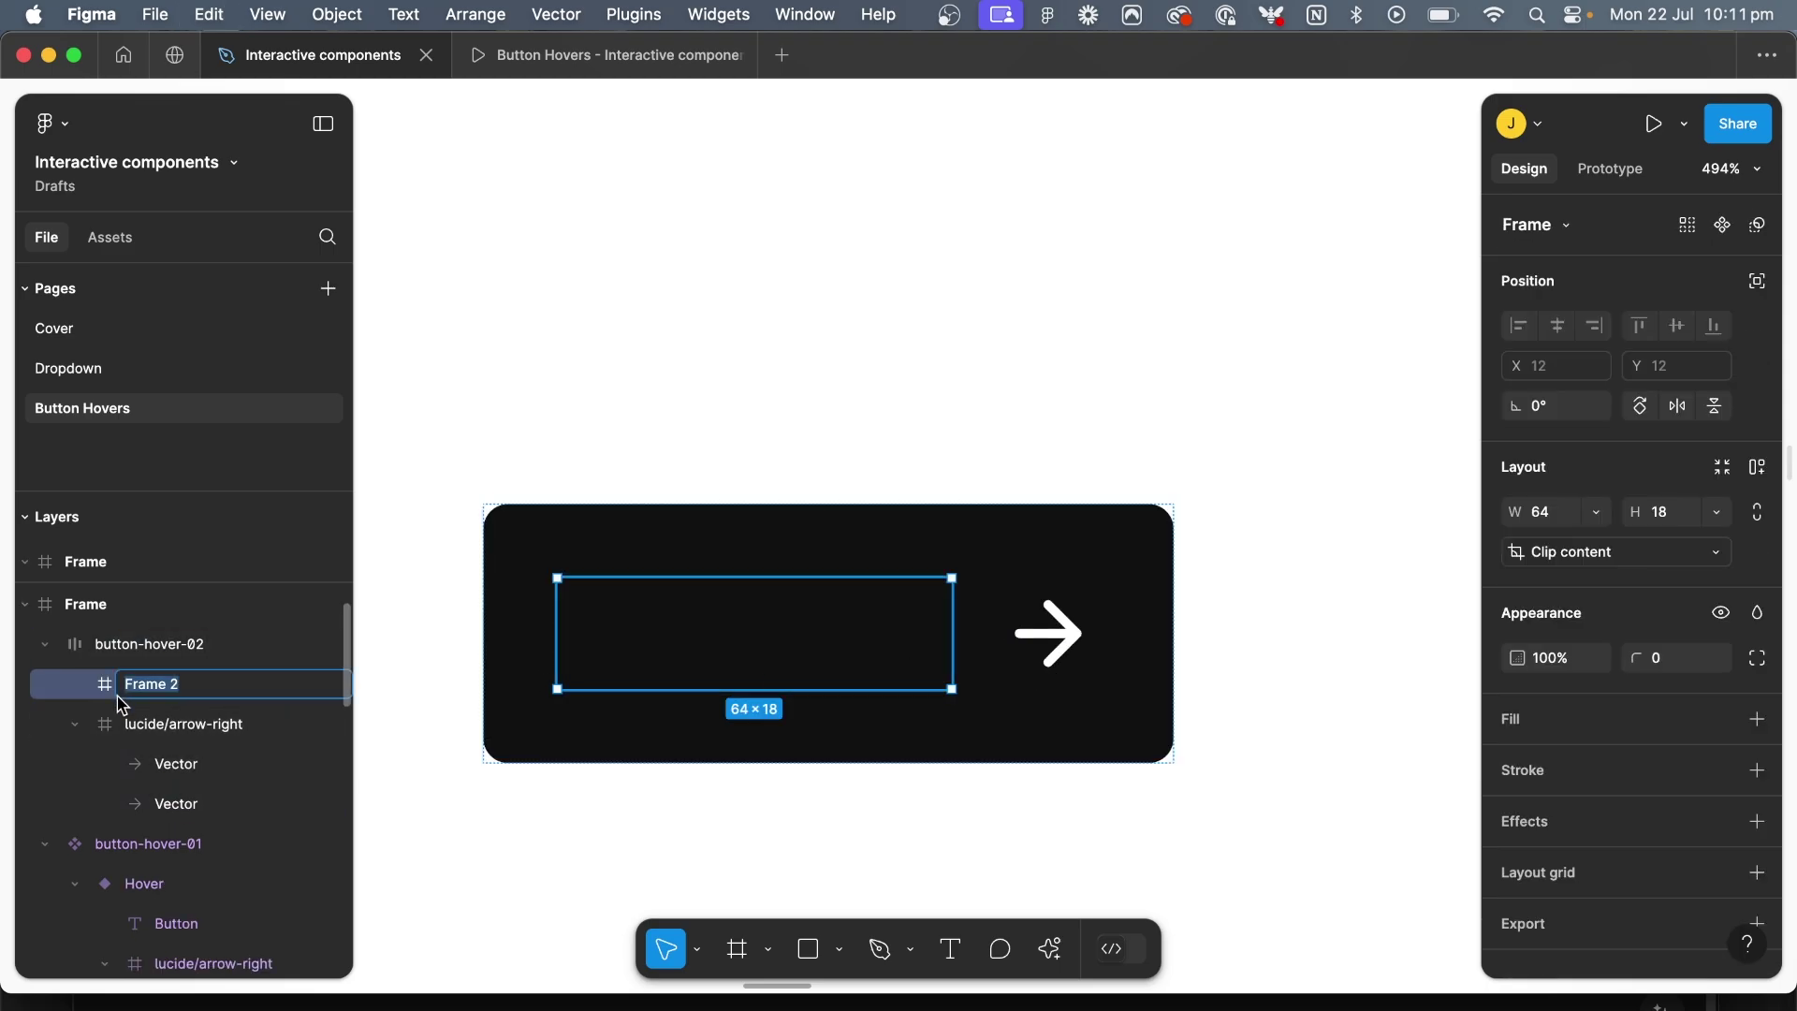
pyautogui.press('Return')
pyautogui.hotkey('ctrl', 'v')
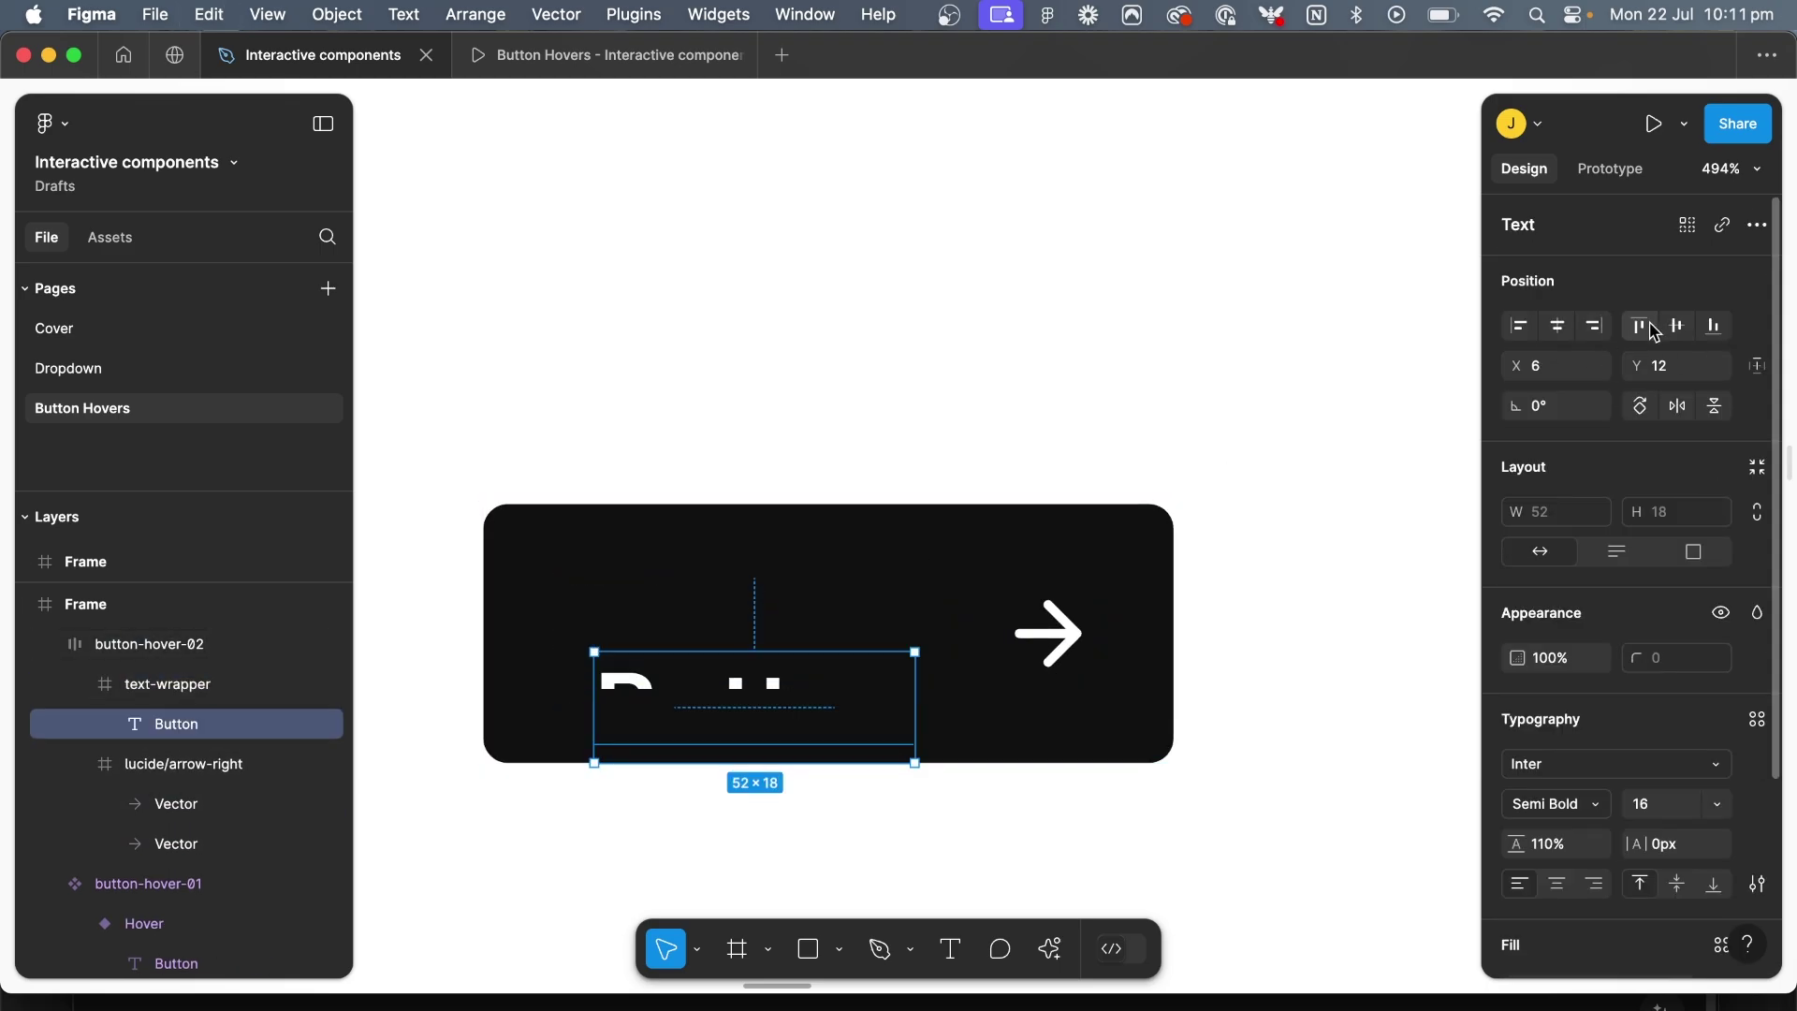
pyautogui.click(1686, 325)
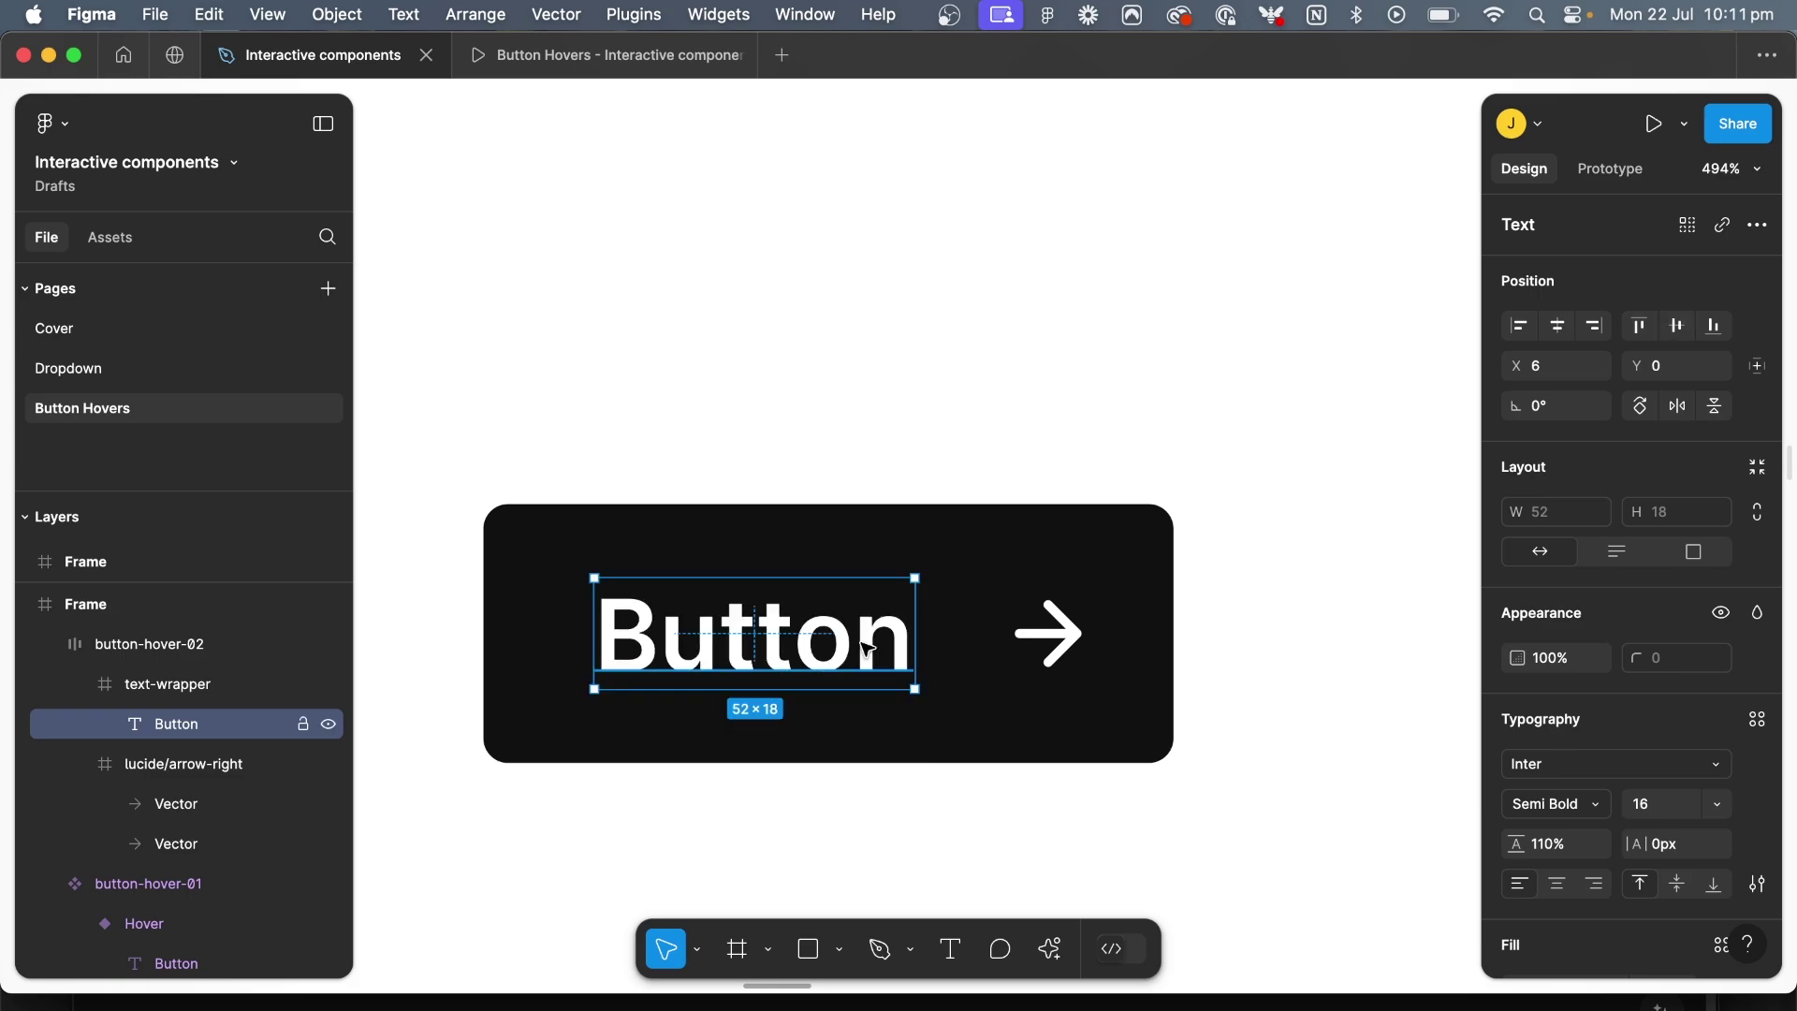
# Set text-wrapper's width to 52 and duplicate the Button label inside it
pyautogui.click(566, 640)
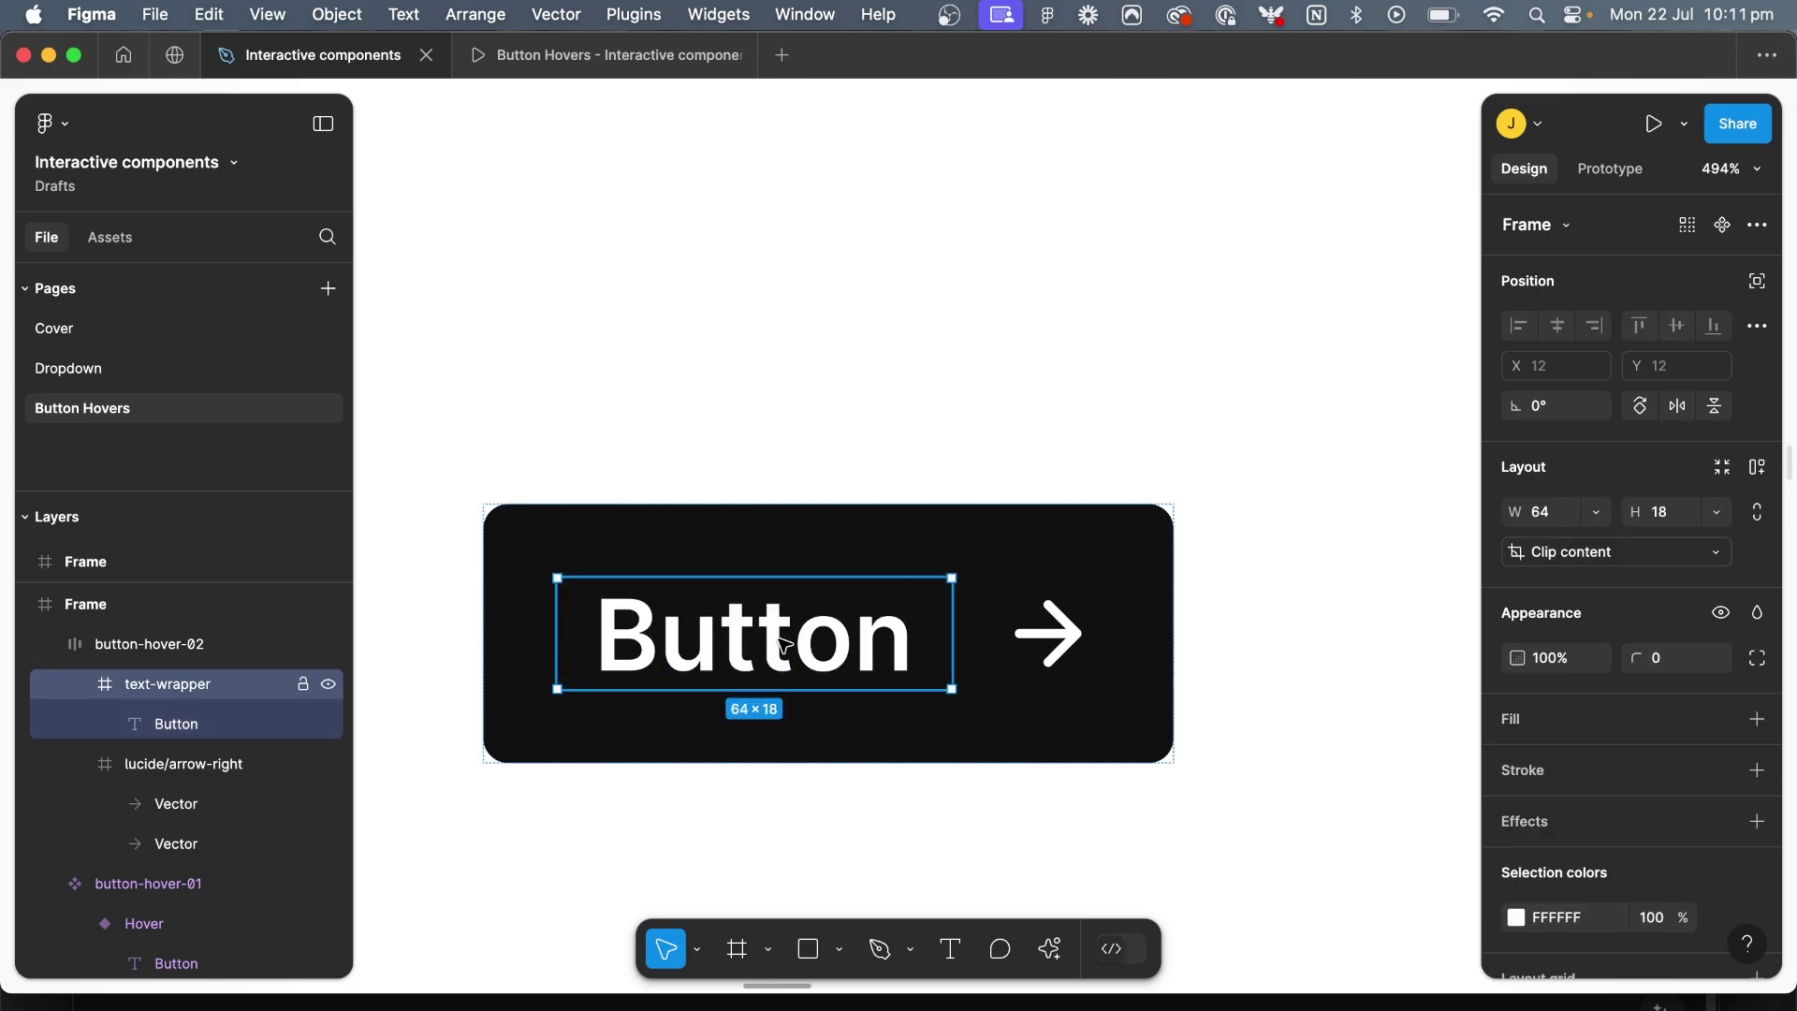
pyautogui.click(786, 644)
pyautogui.click(935, 642)
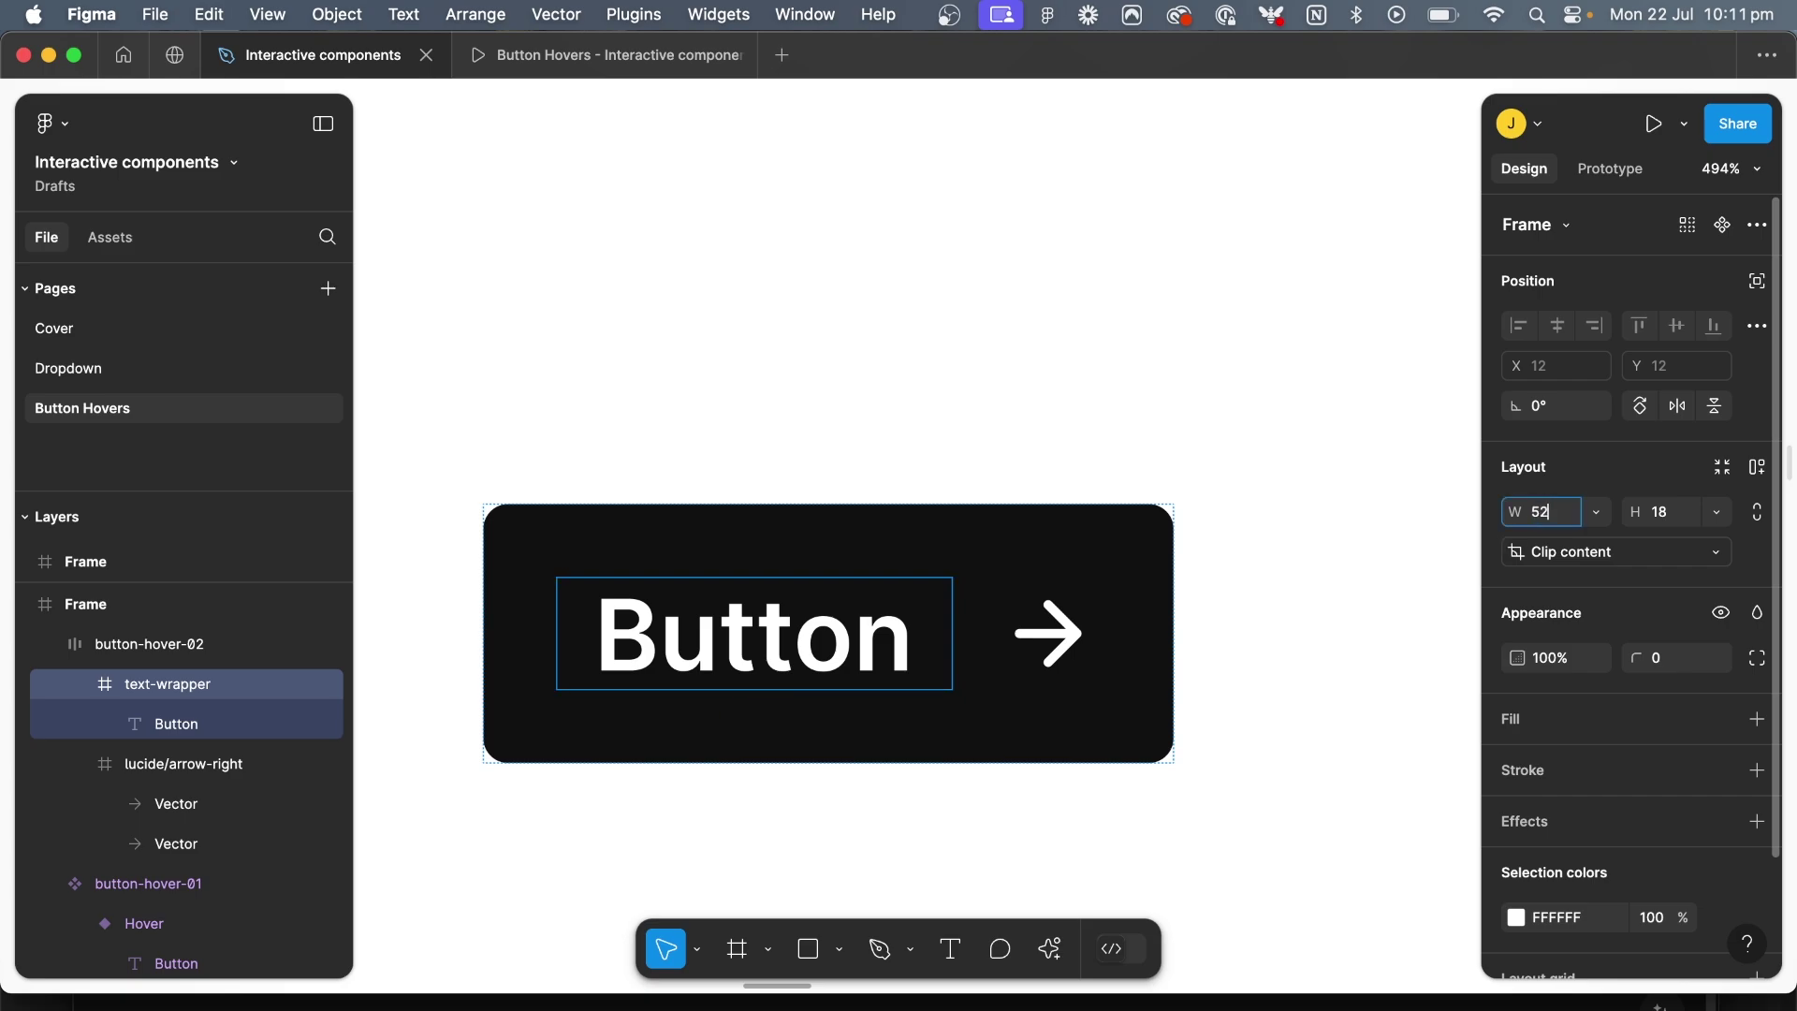
pyautogui.write('52')
pyautogui.press('Return')
pyautogui.press('Return')
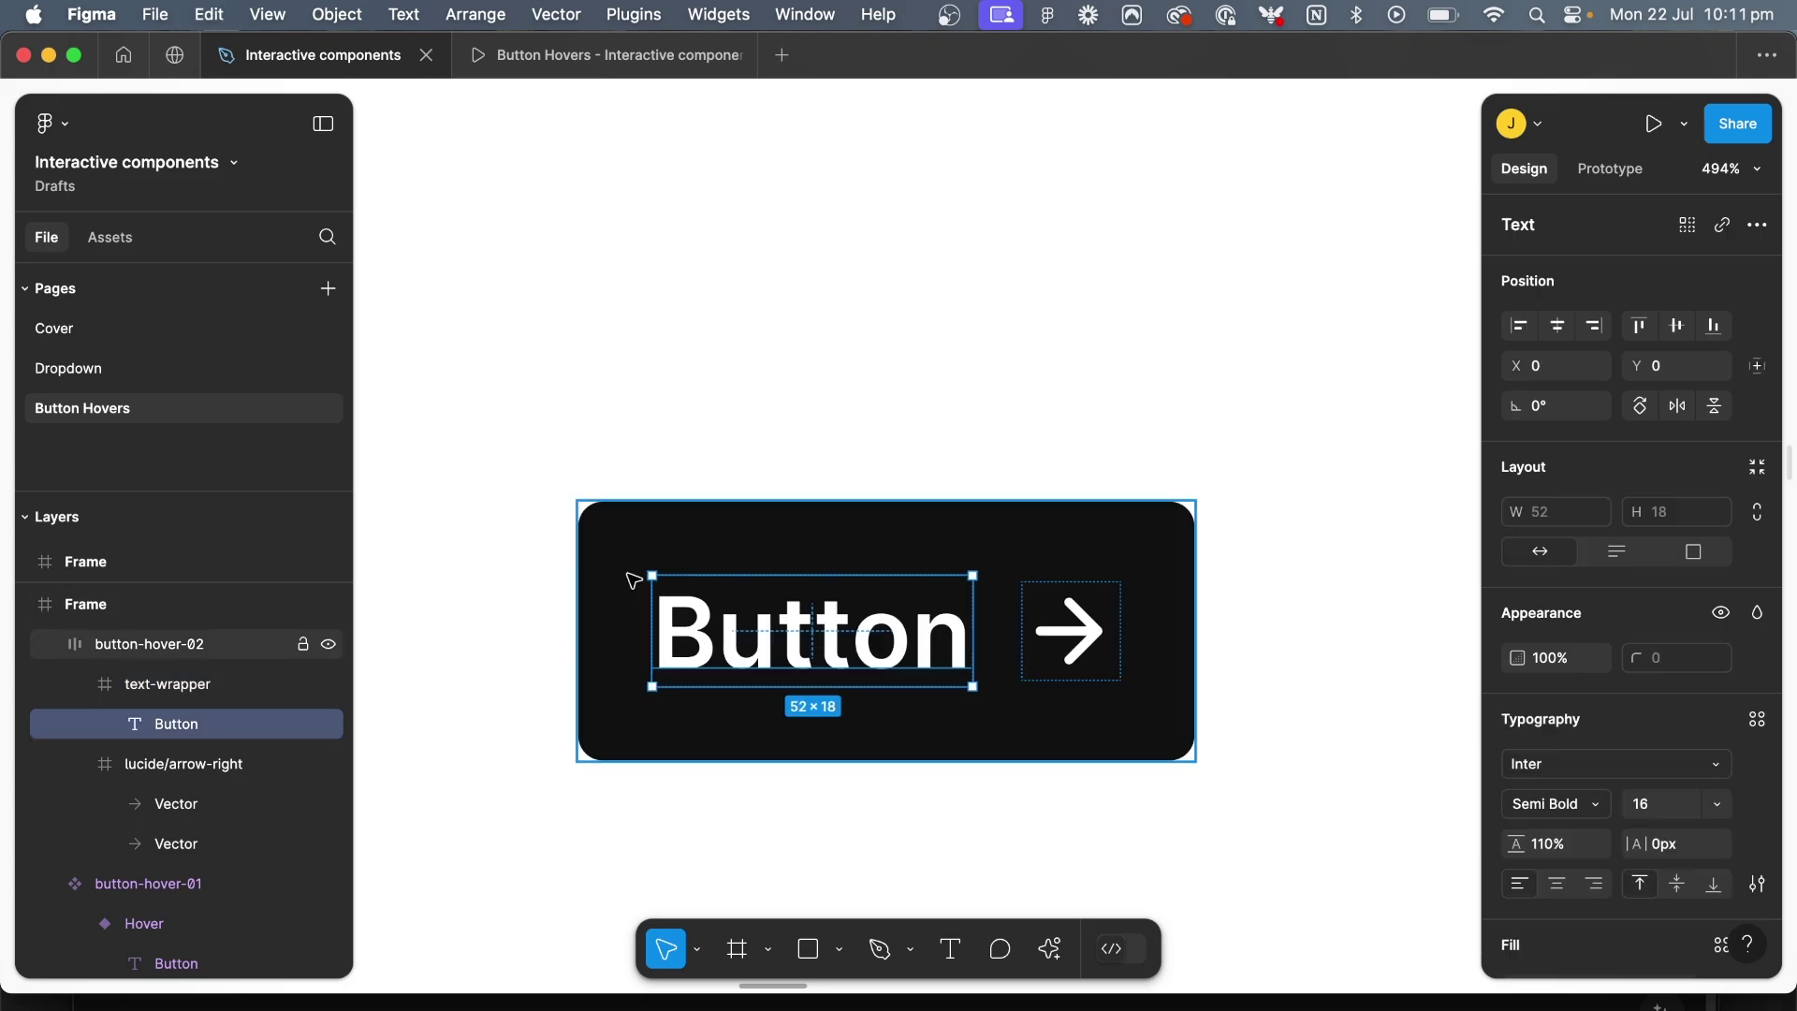
pyautogui.press('super+c')
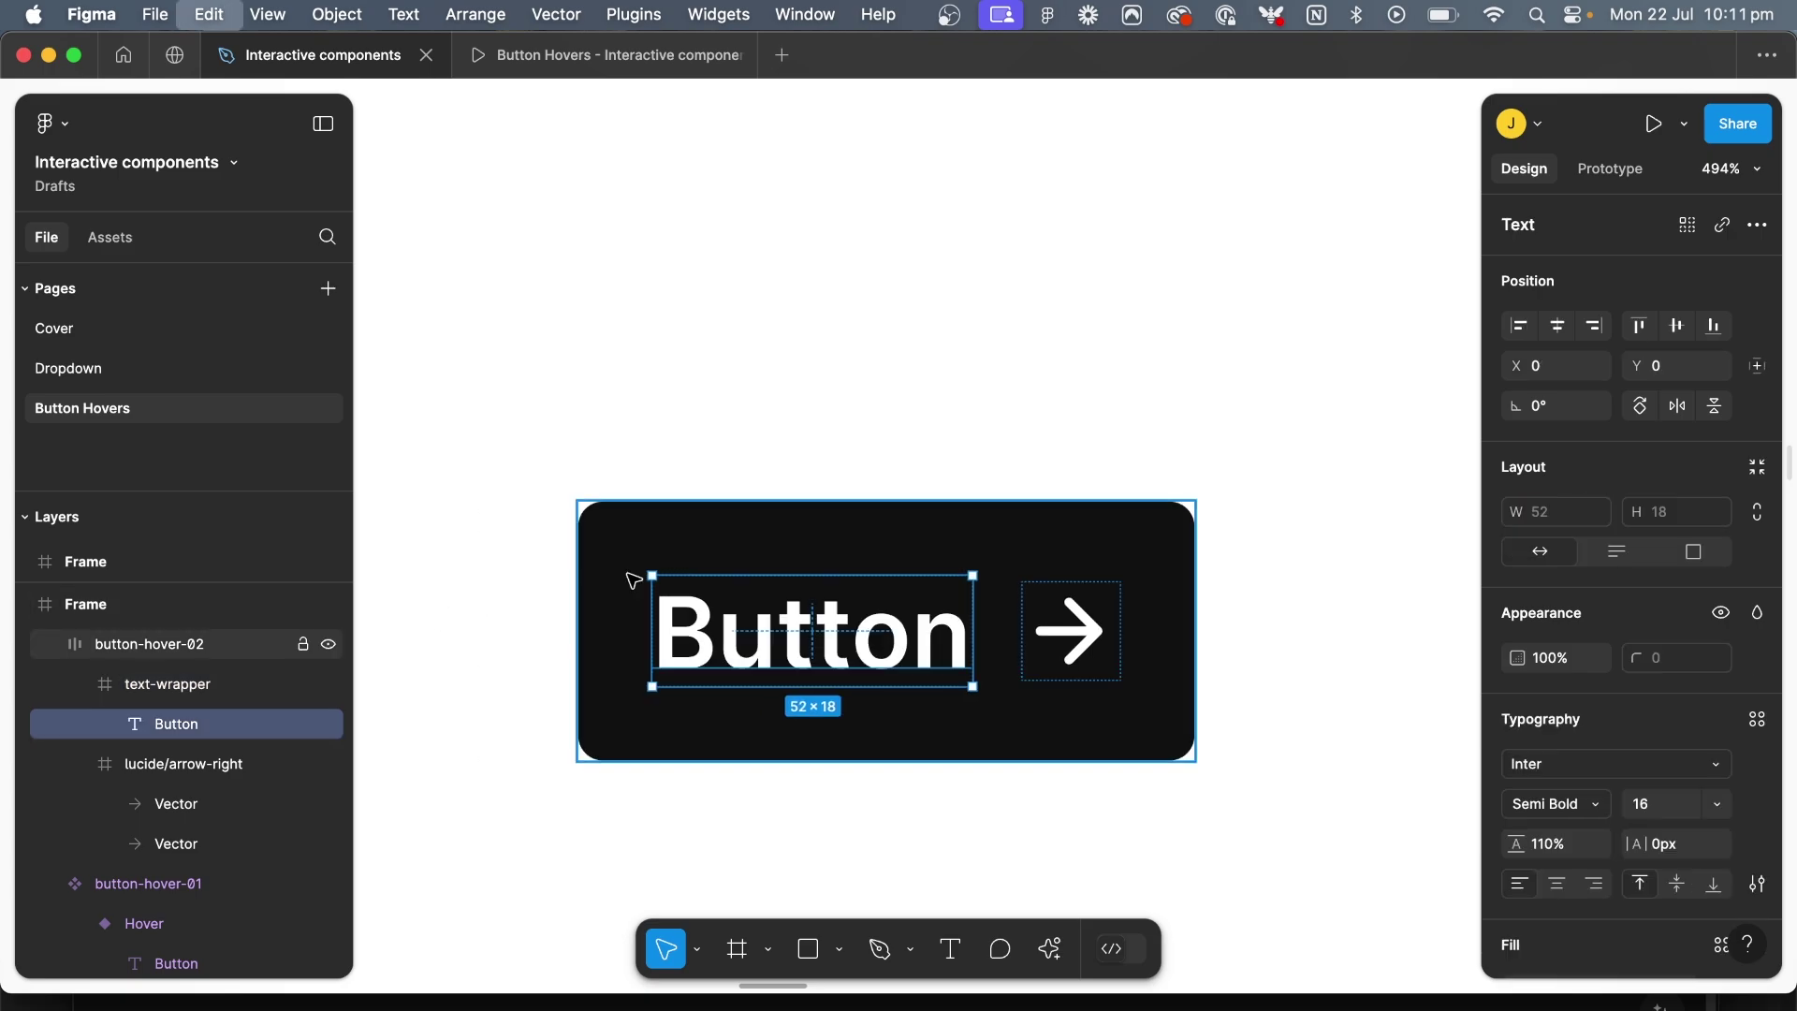
pyautogui.press('super+v')
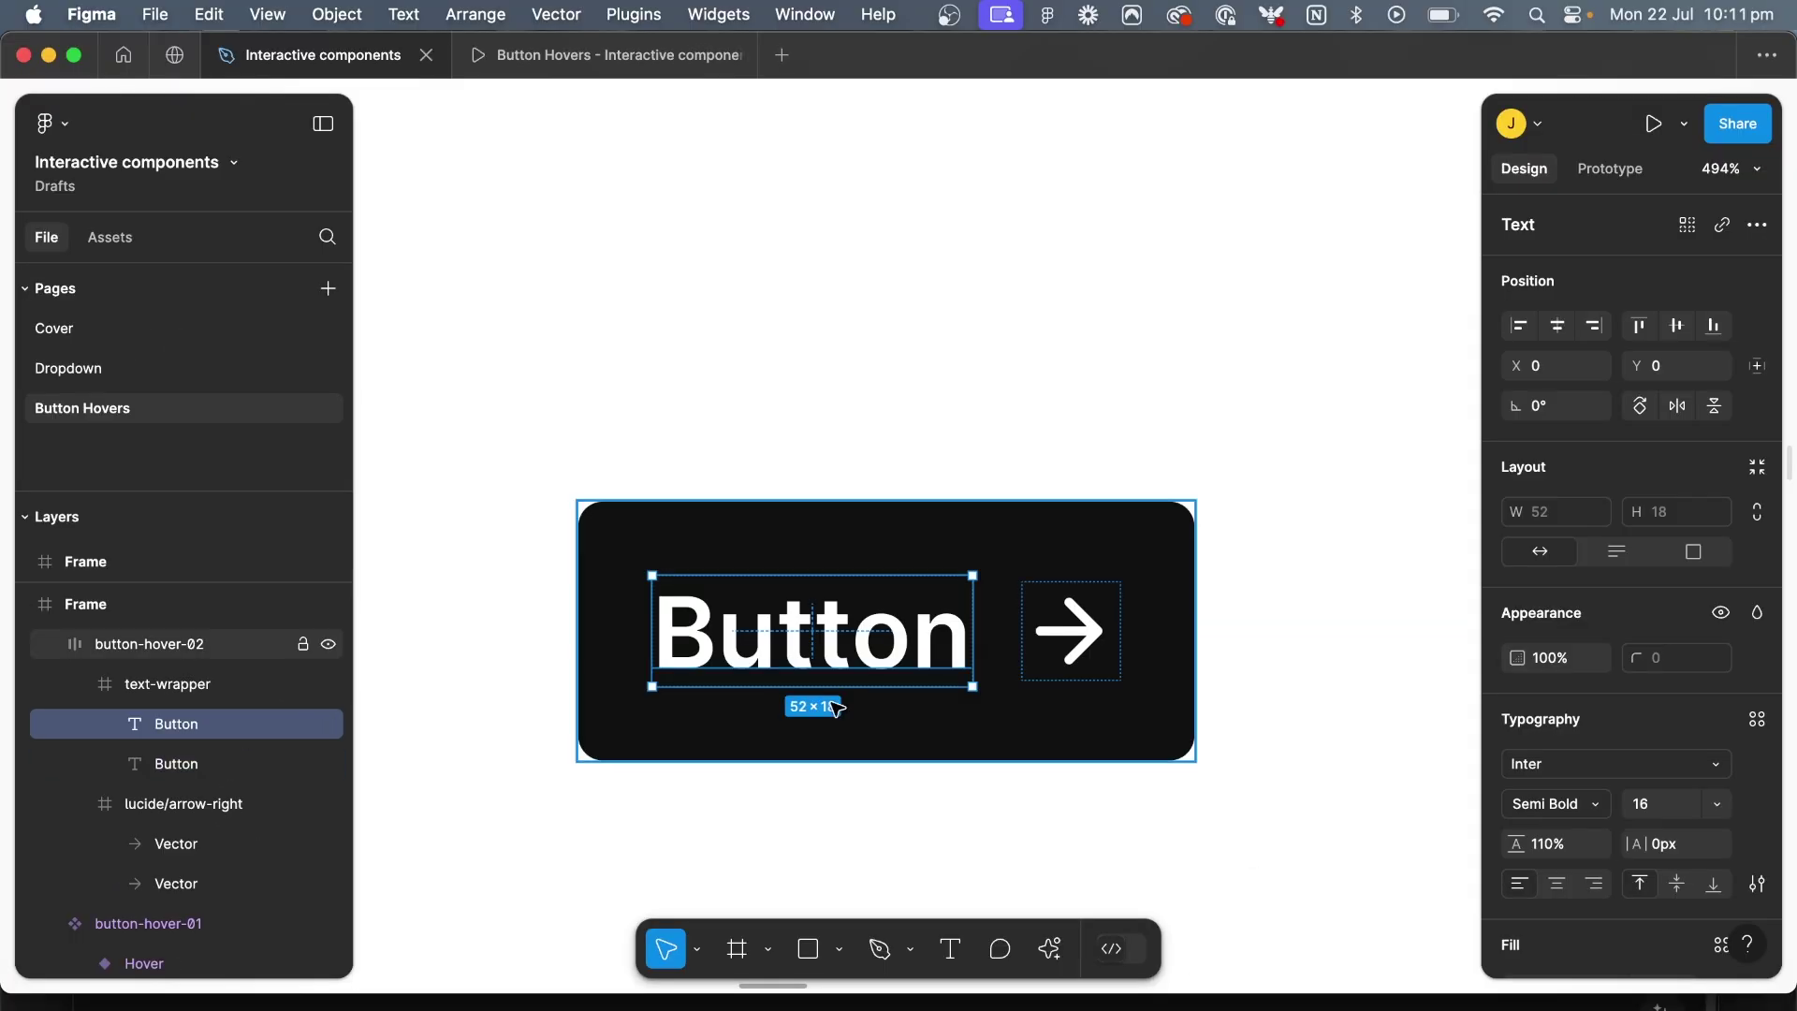
# Move the duplicate Button label down below the first one
pyautogui.moveTo(1599, 411); pyautogui.dragTo(1595, 456)
pyautogui.press('Down')
pyautogui.press('Down')
pyautogui.press('Down')
pyautogui.press('Down')
pyautogui.press('Down')
pyautogui.press('Down')
pyautogui.press('Down')
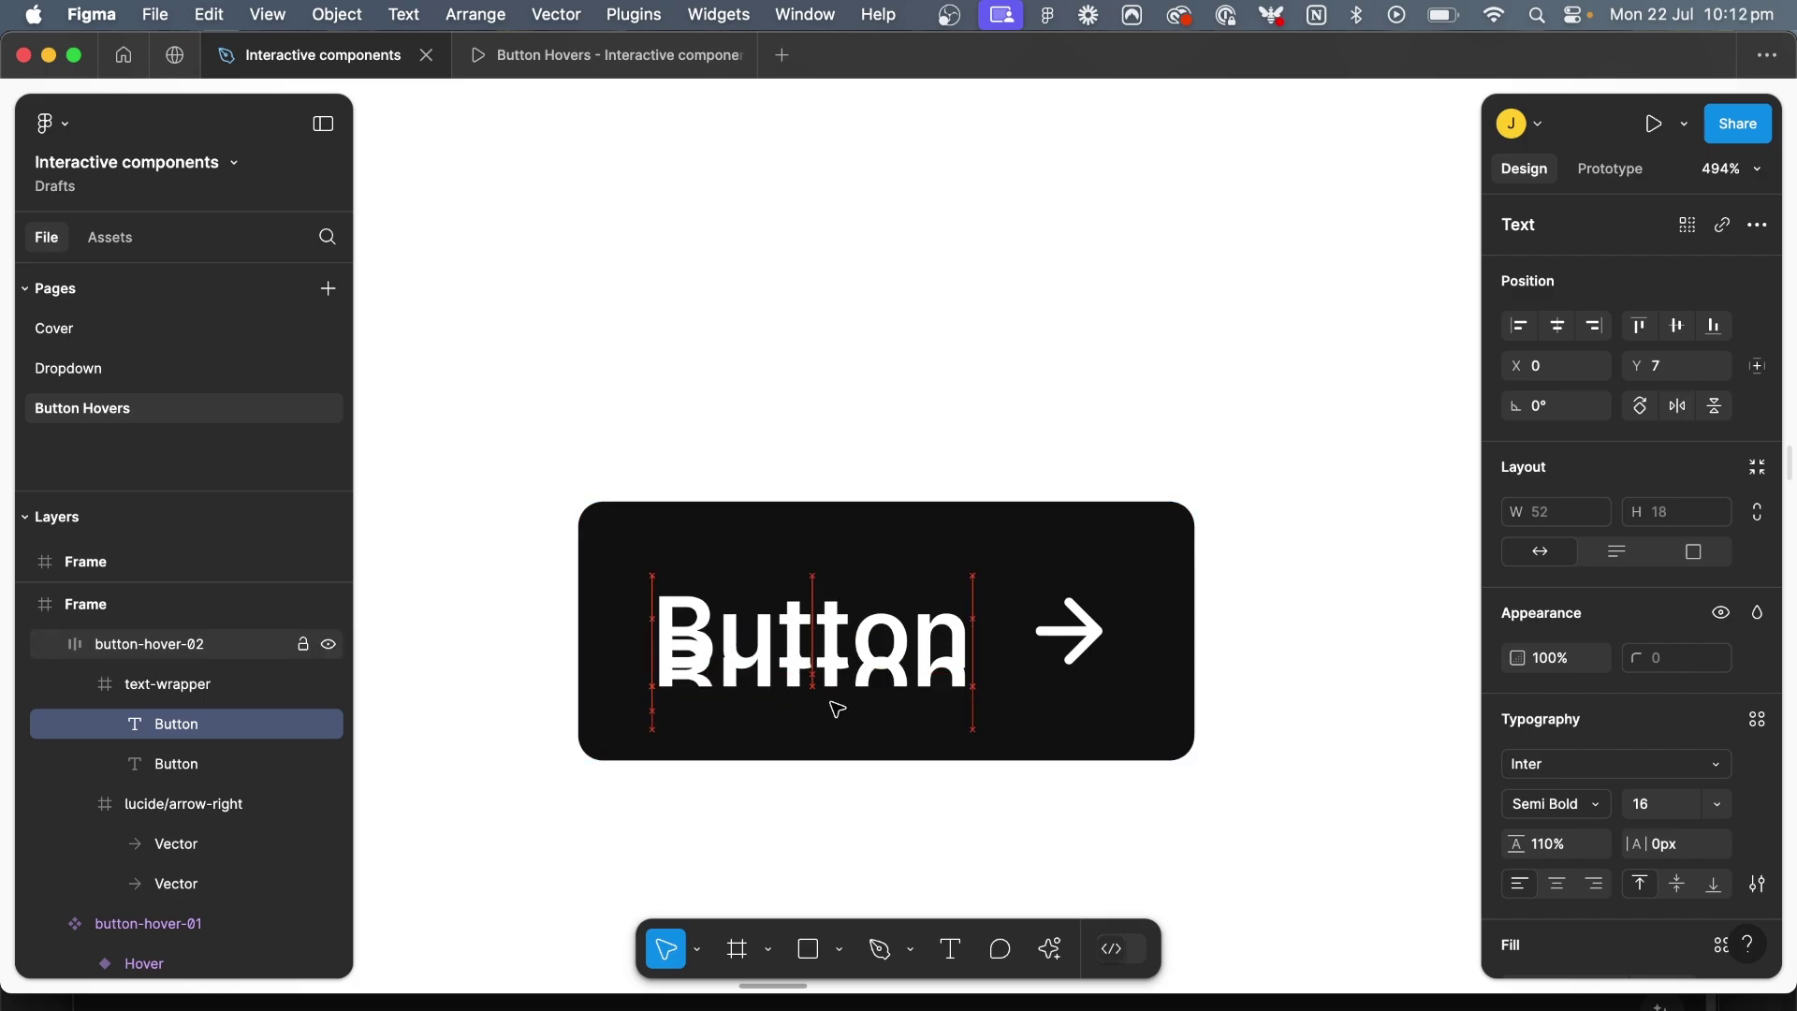
pyautogui.press('super+y')
pyautogui.press('Down')
pyautogui.press('Down')
pyautogui.press('Down')
pyautogui.press('Down')
pyautogui.press('Down')
pyautogui.press('Down')
pyautogui.press('Down')
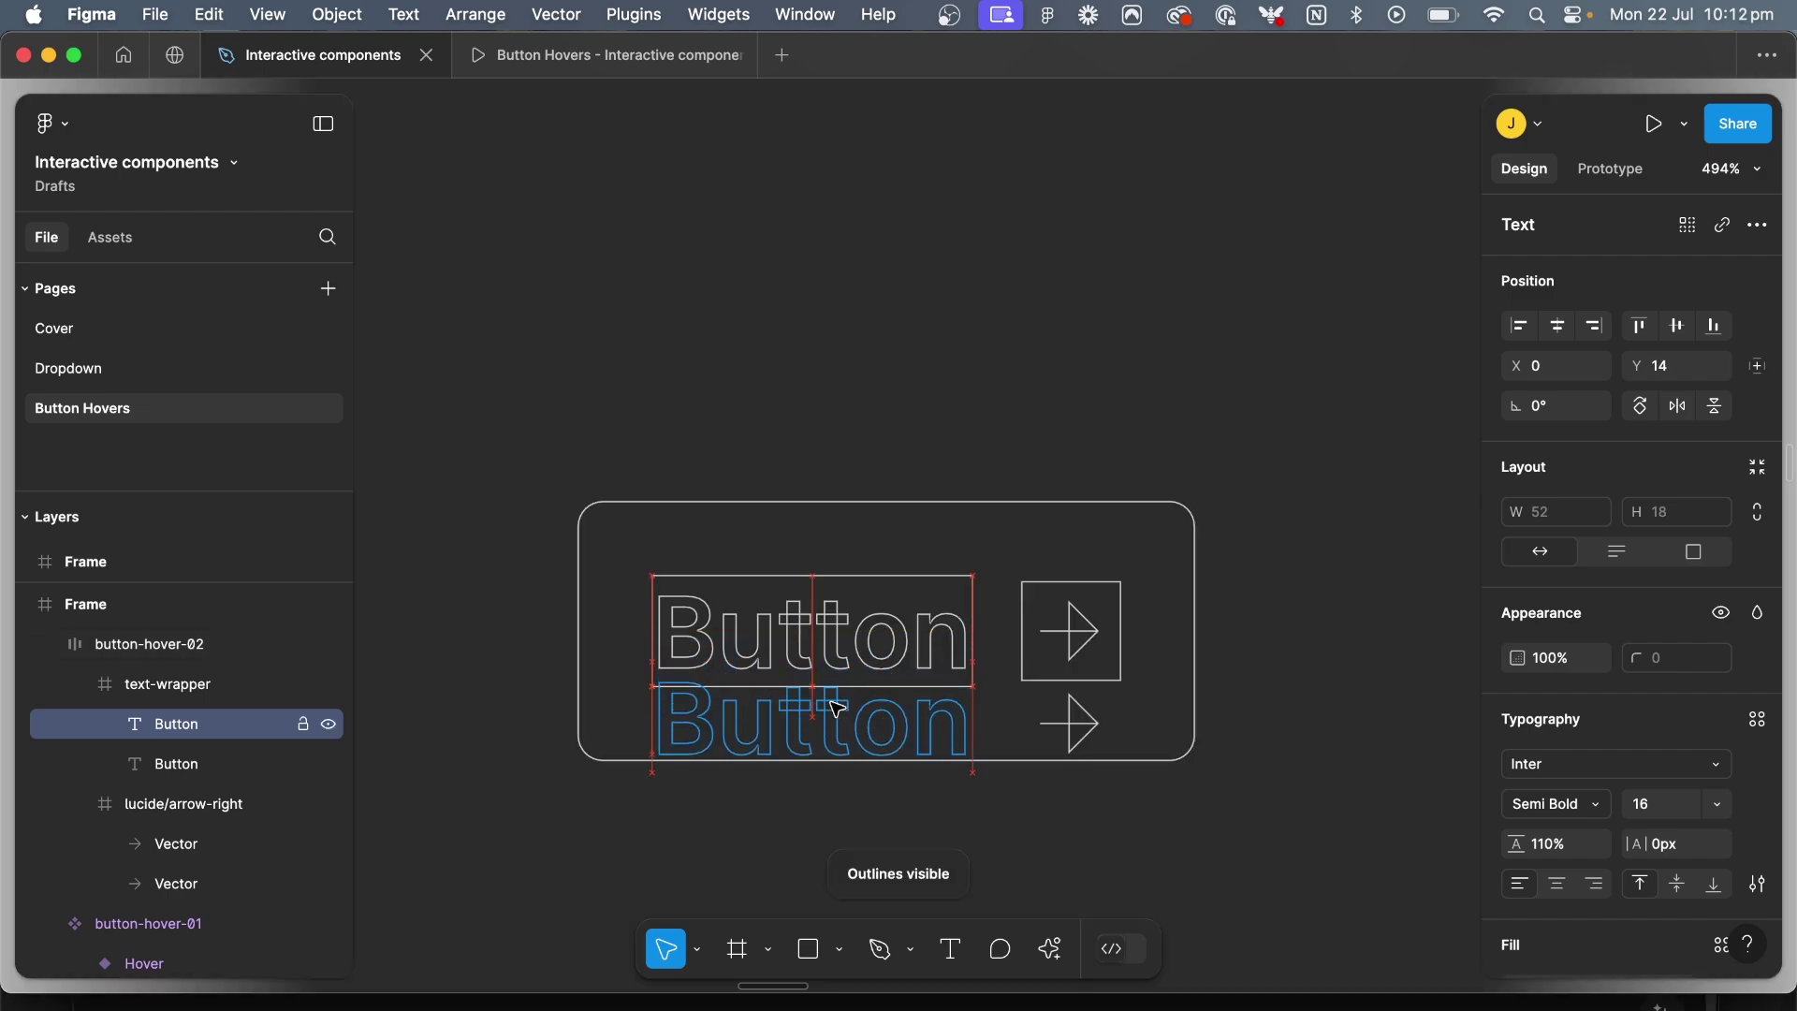
pyautogui.scroll(2, 824, 717)
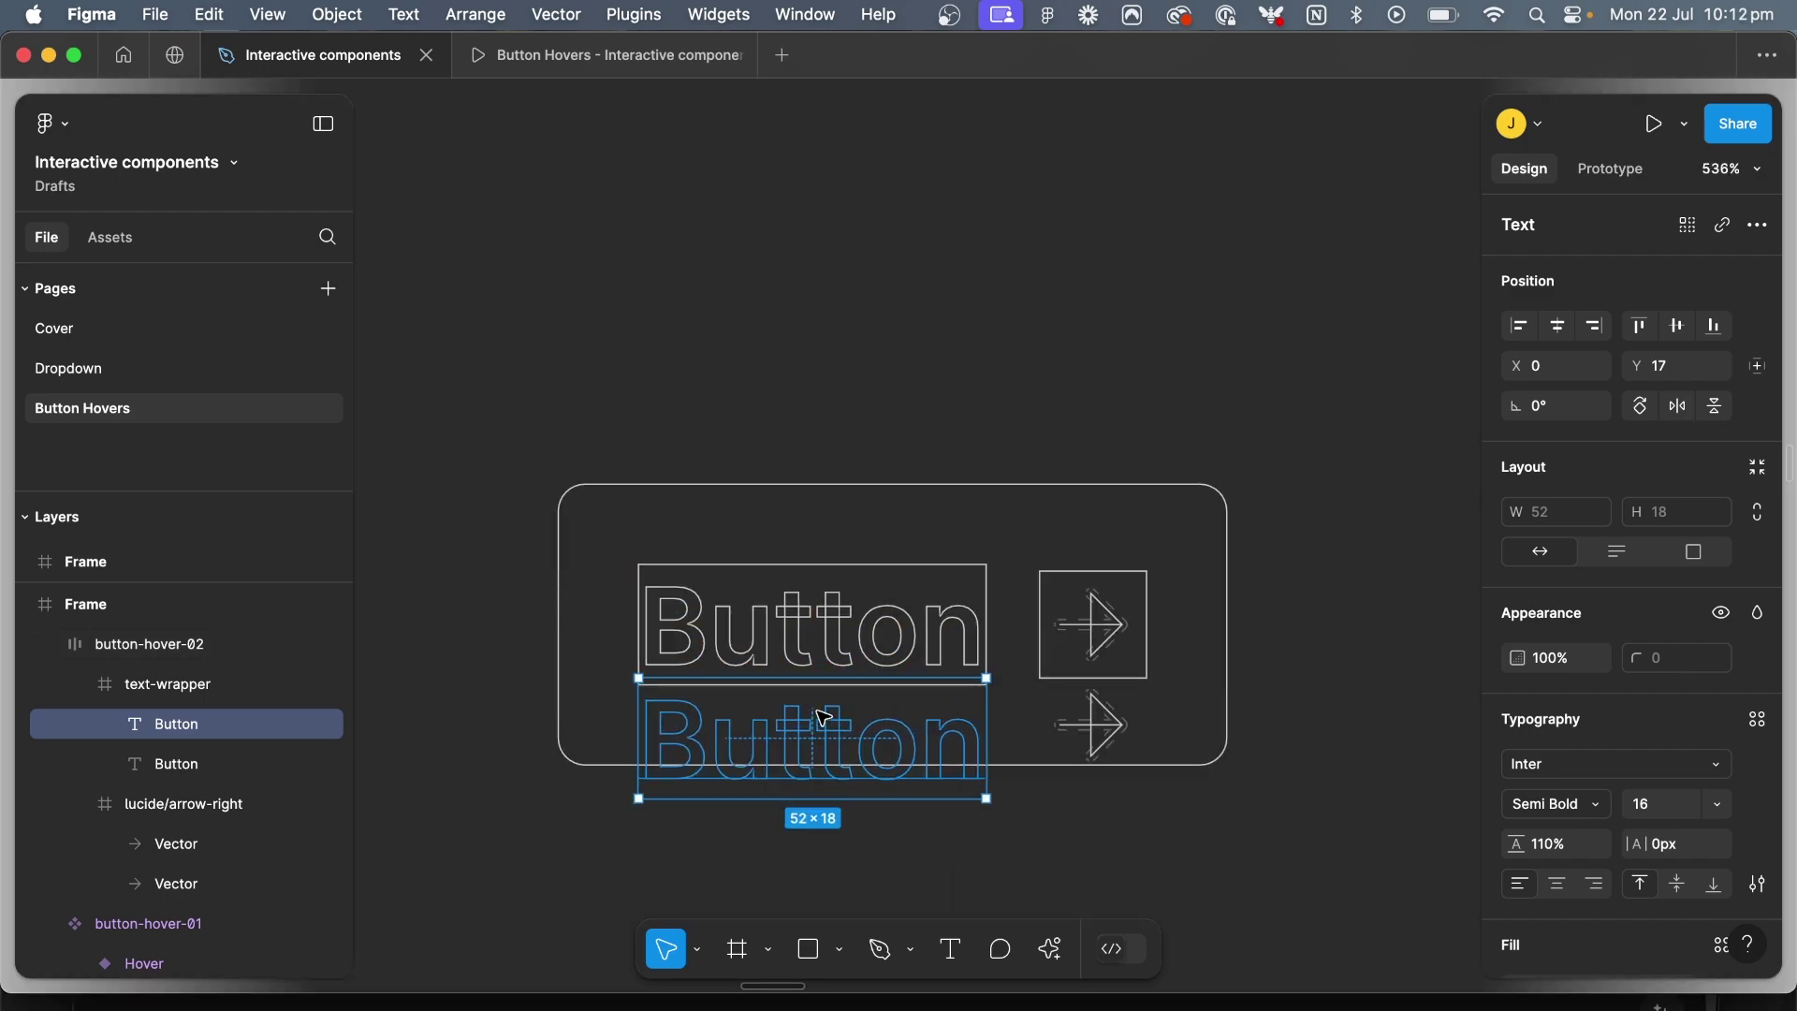
pyautogui.press('super+y')
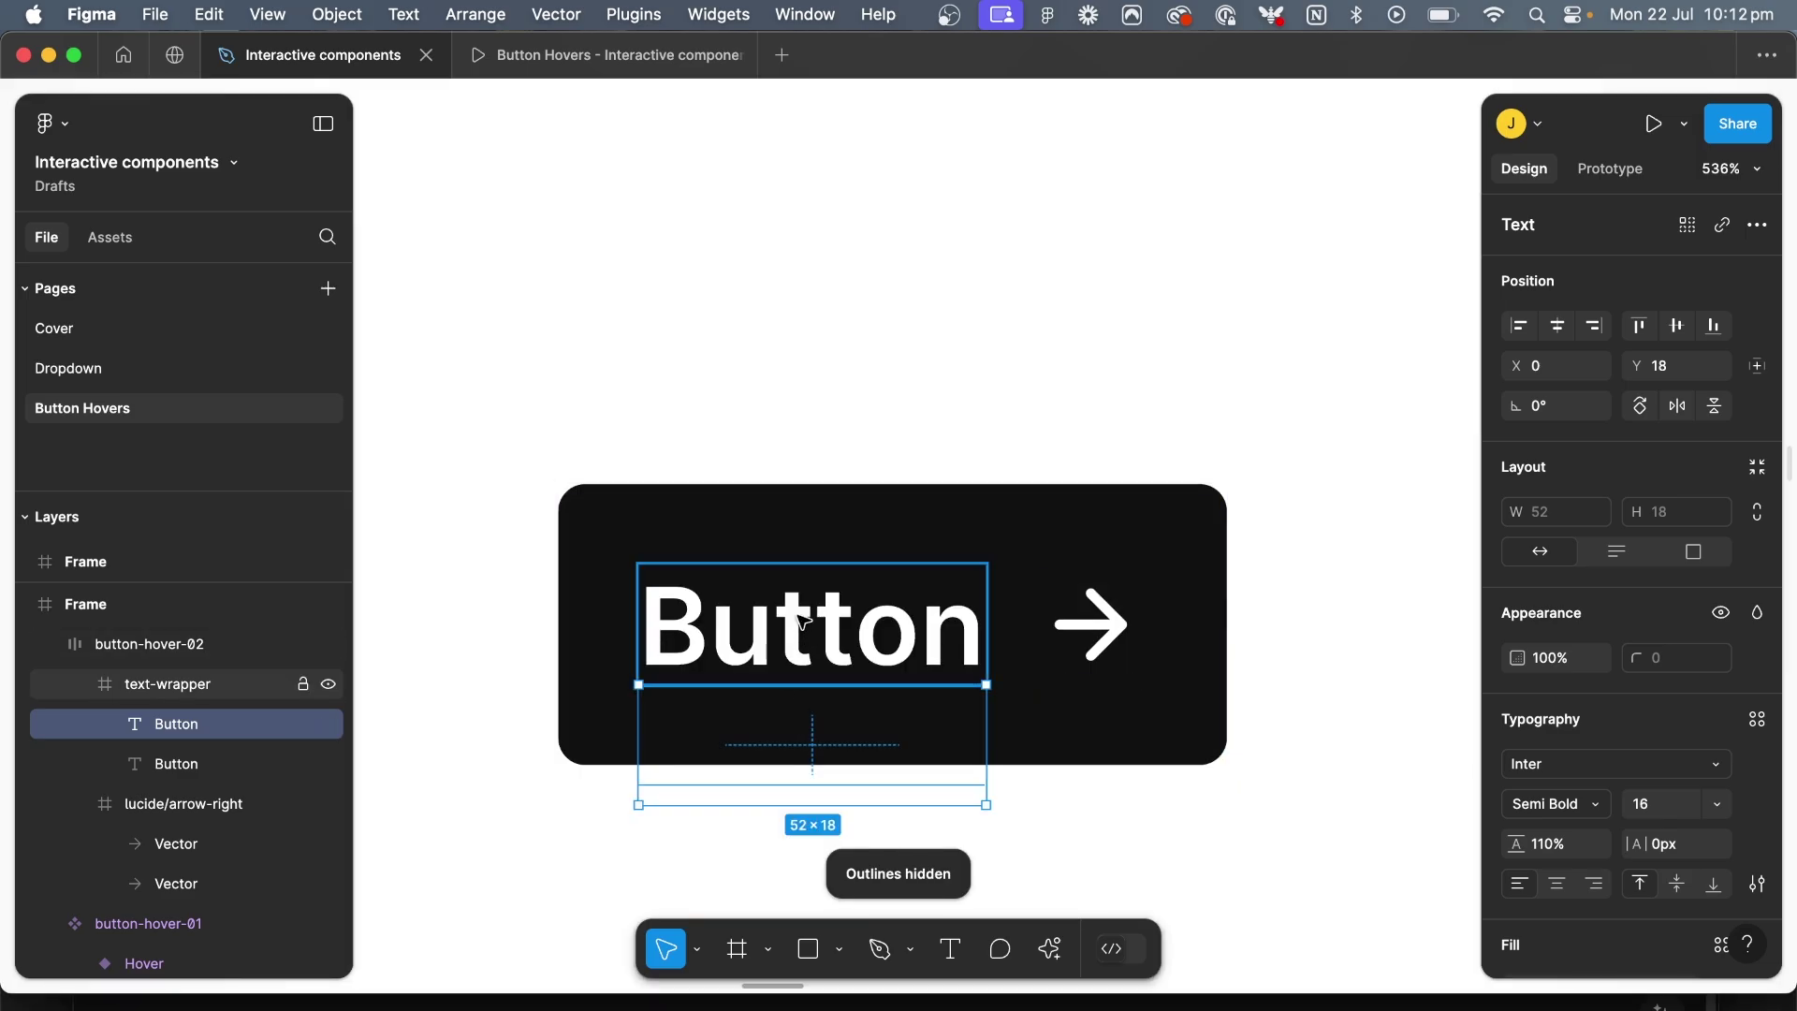
# Keep clip content turned on for the text-wrapper frame
pyautogui.click(253, 674)
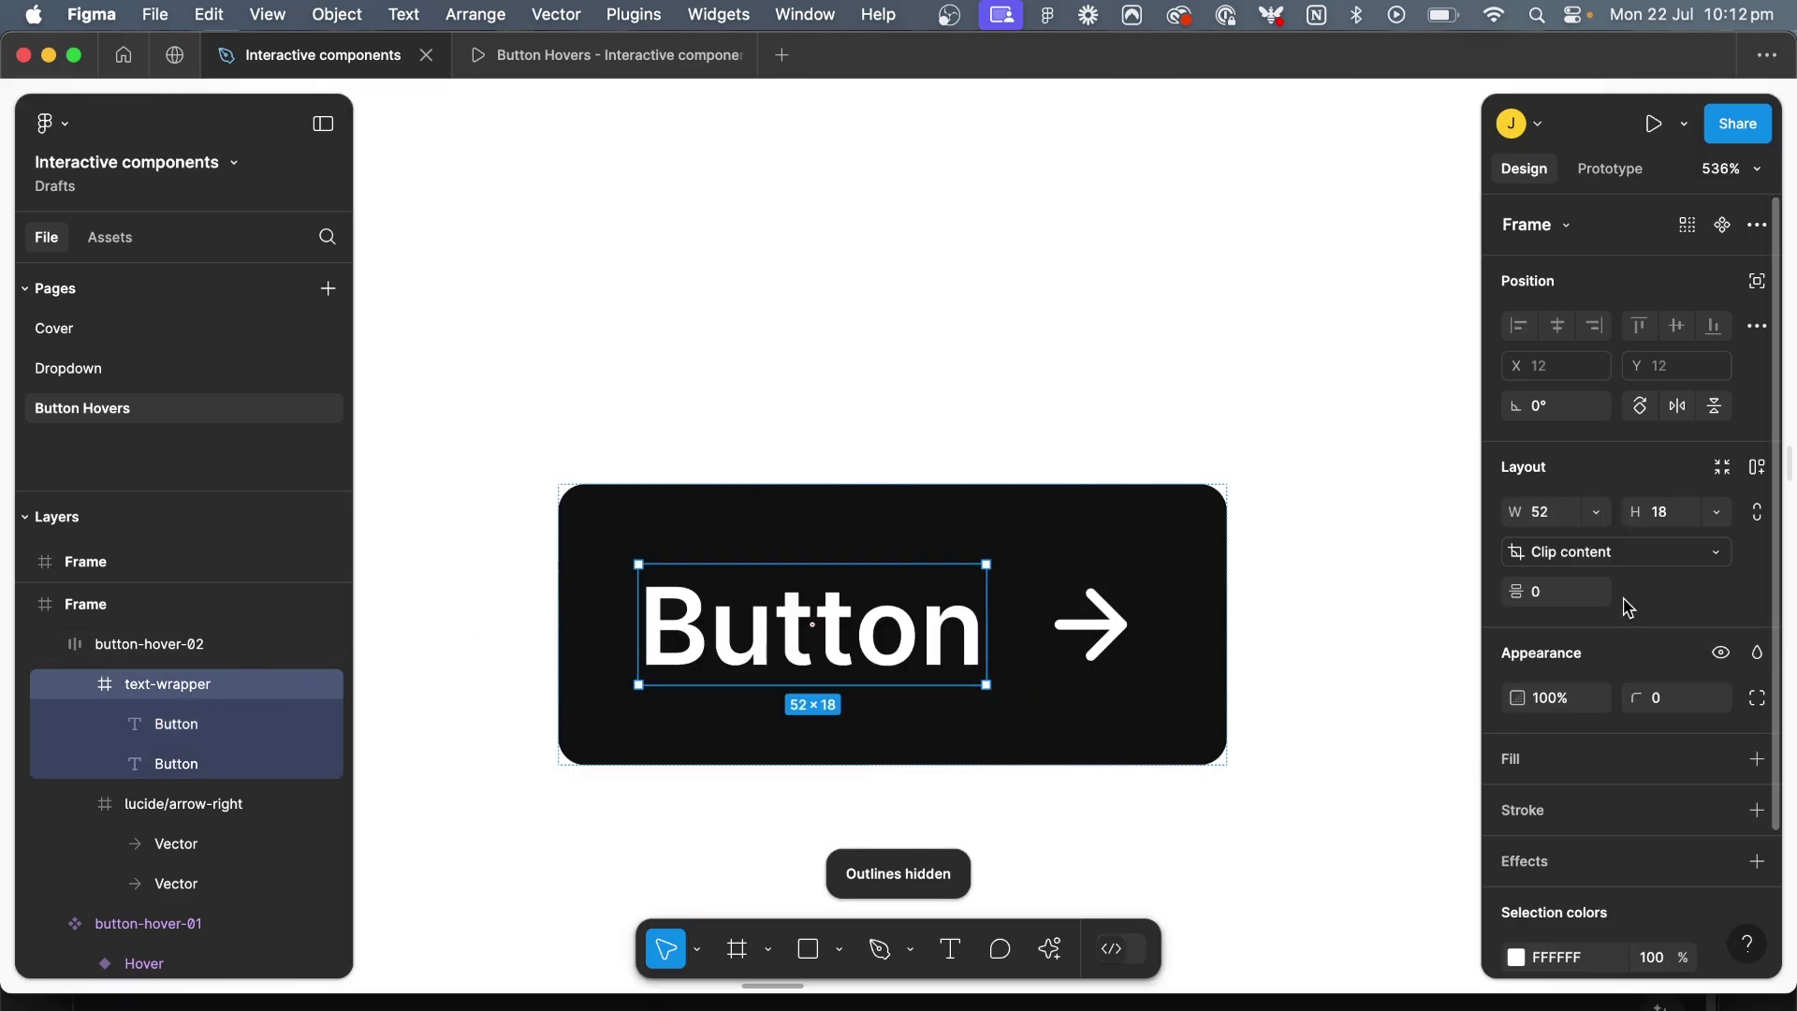
pyautogui.click(1623, 559)
pyautogui.click(1624, 552)
pyautogui.press('super+y')
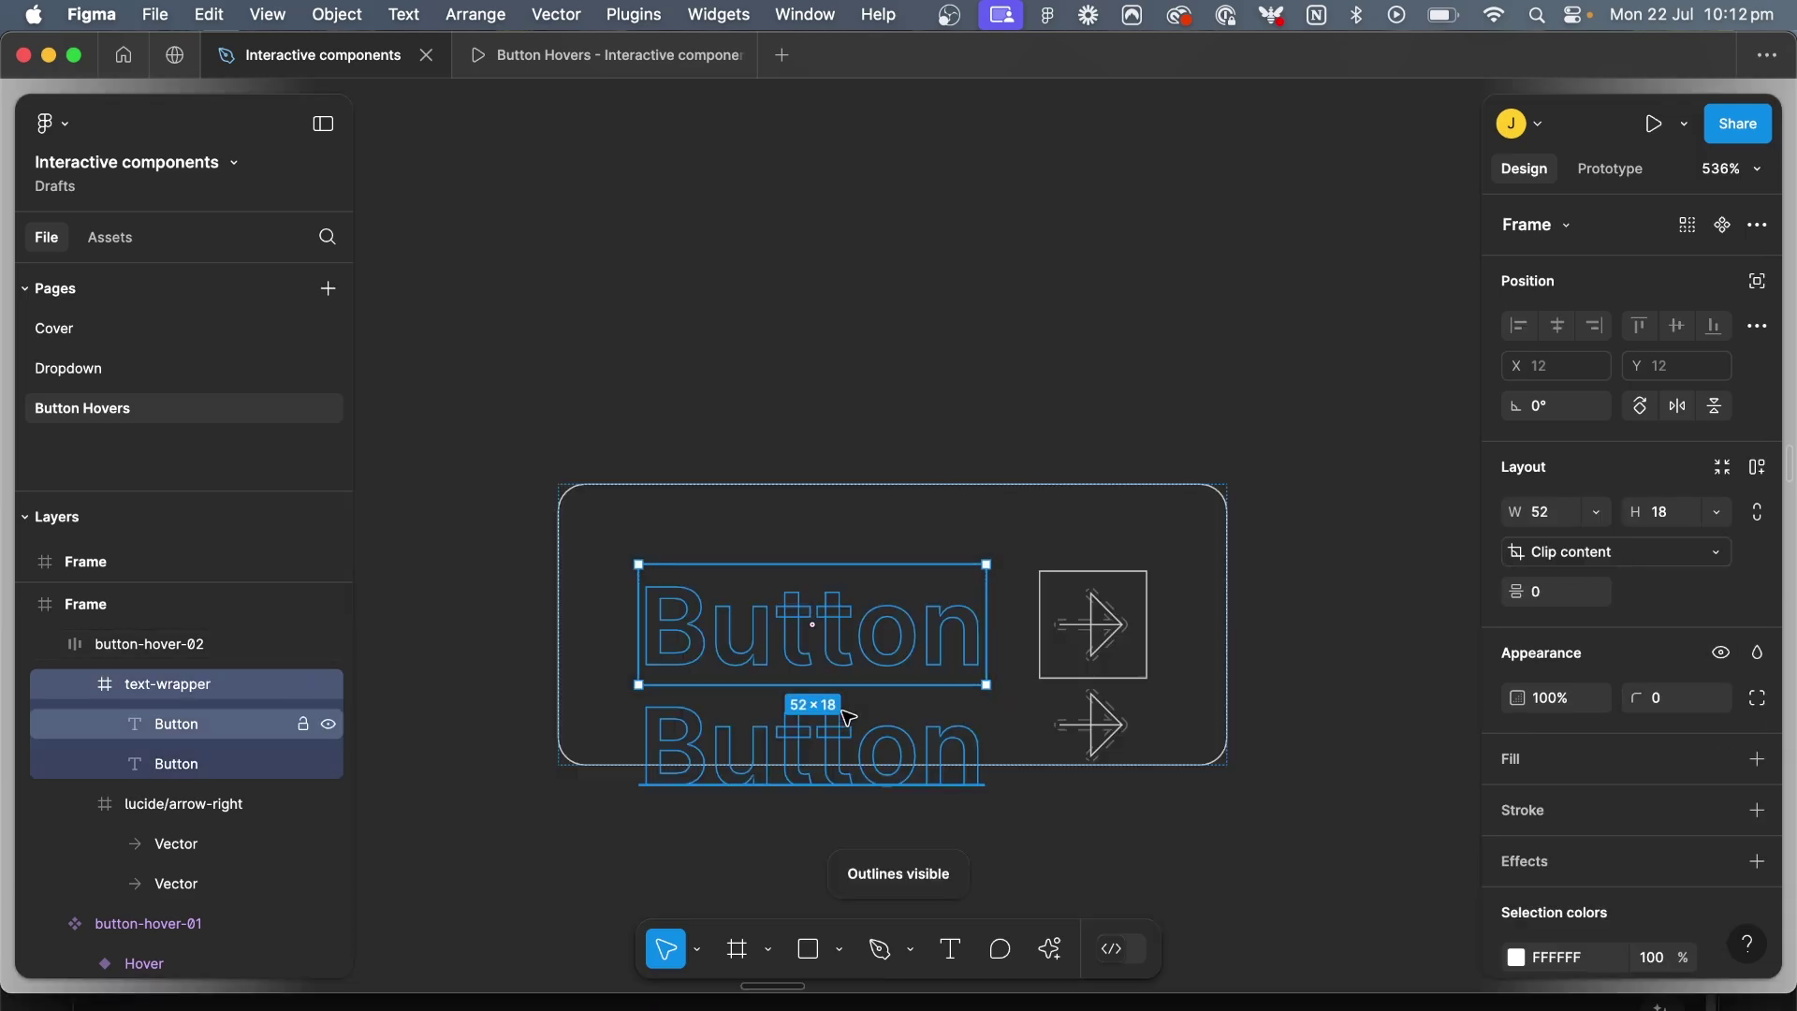
# Rotate the lower Button text to -2° and drag it down to Y 19.1
pyautogui.click(415, 887)
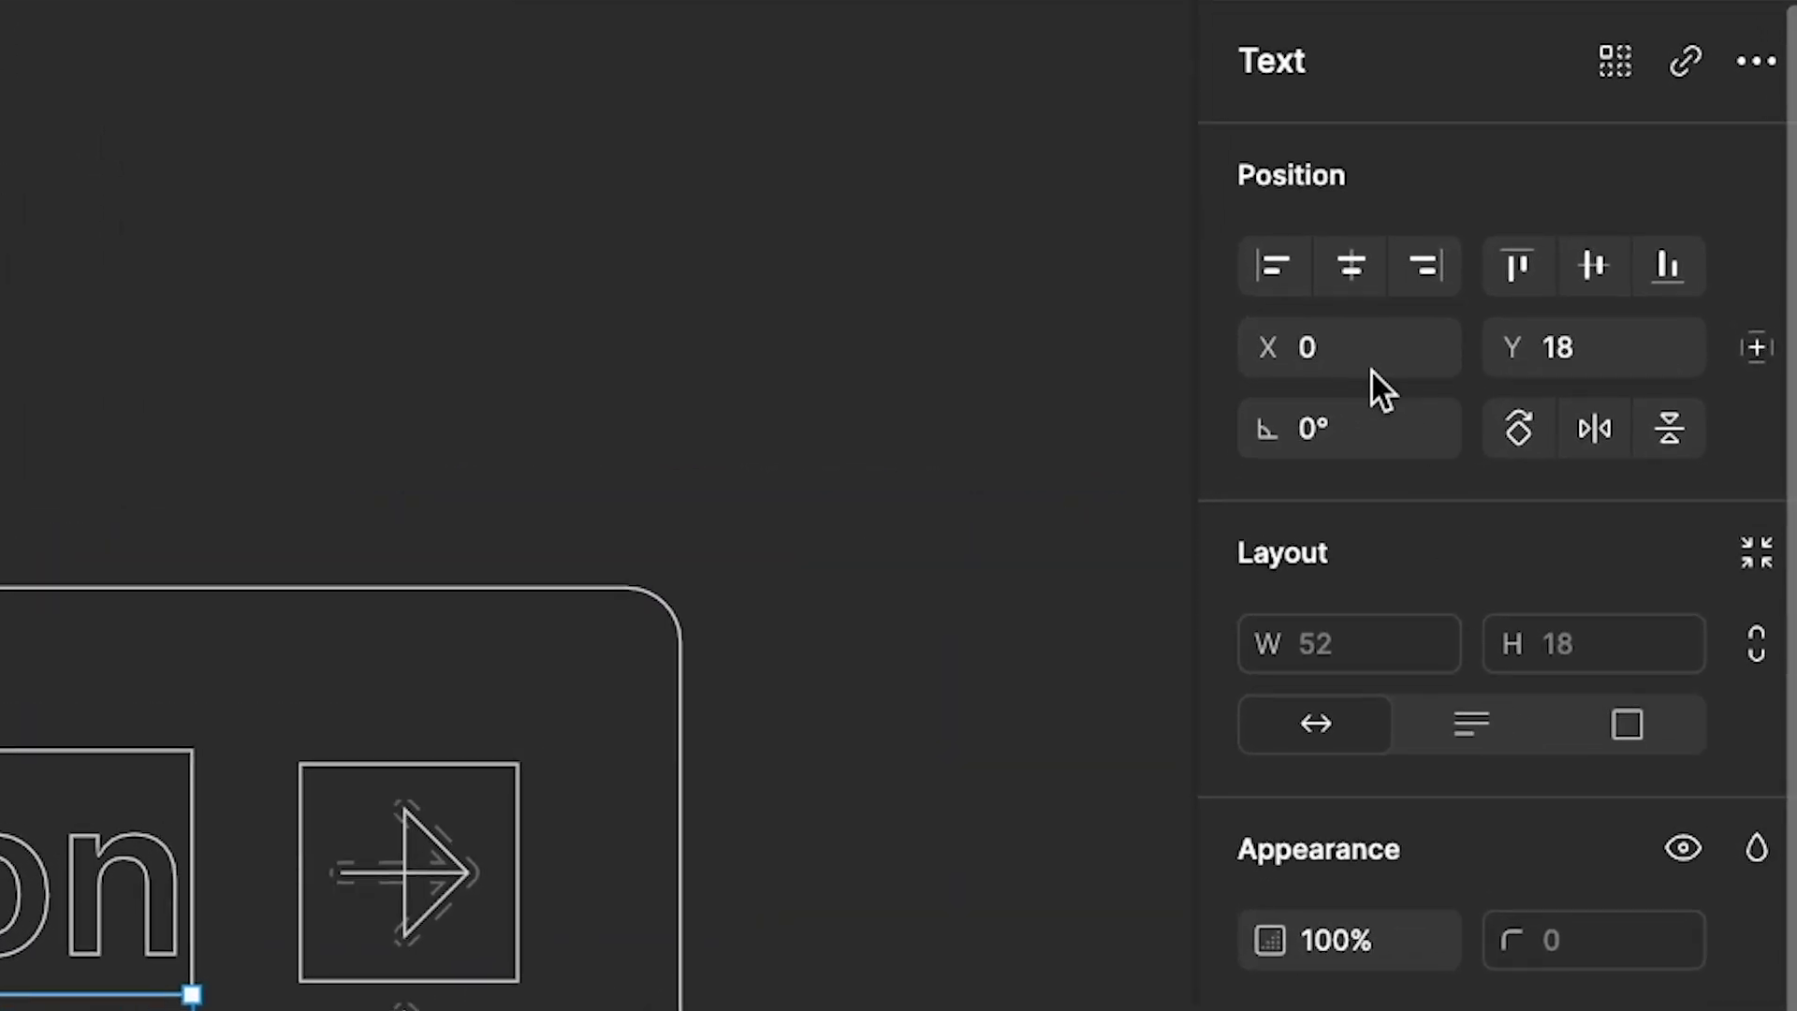
pyautogui.click(1368, 424)
pyautogui.press('Down')
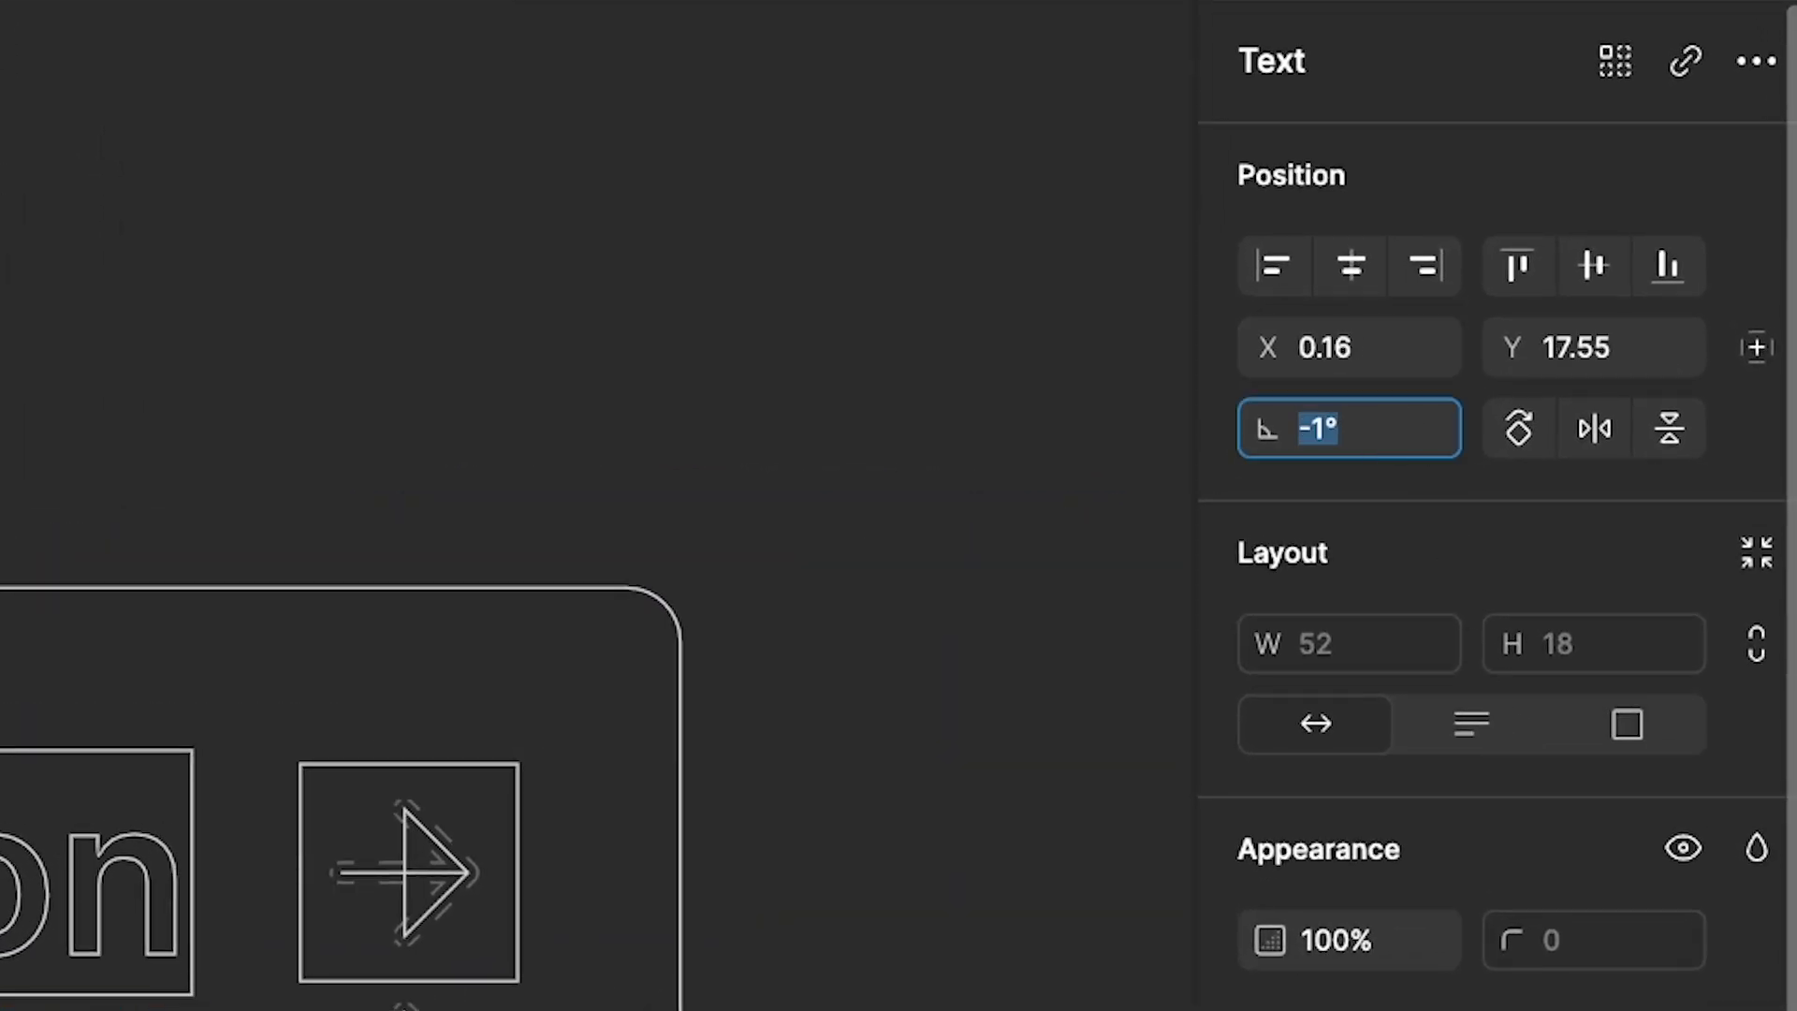
pyautogui.press('Down')
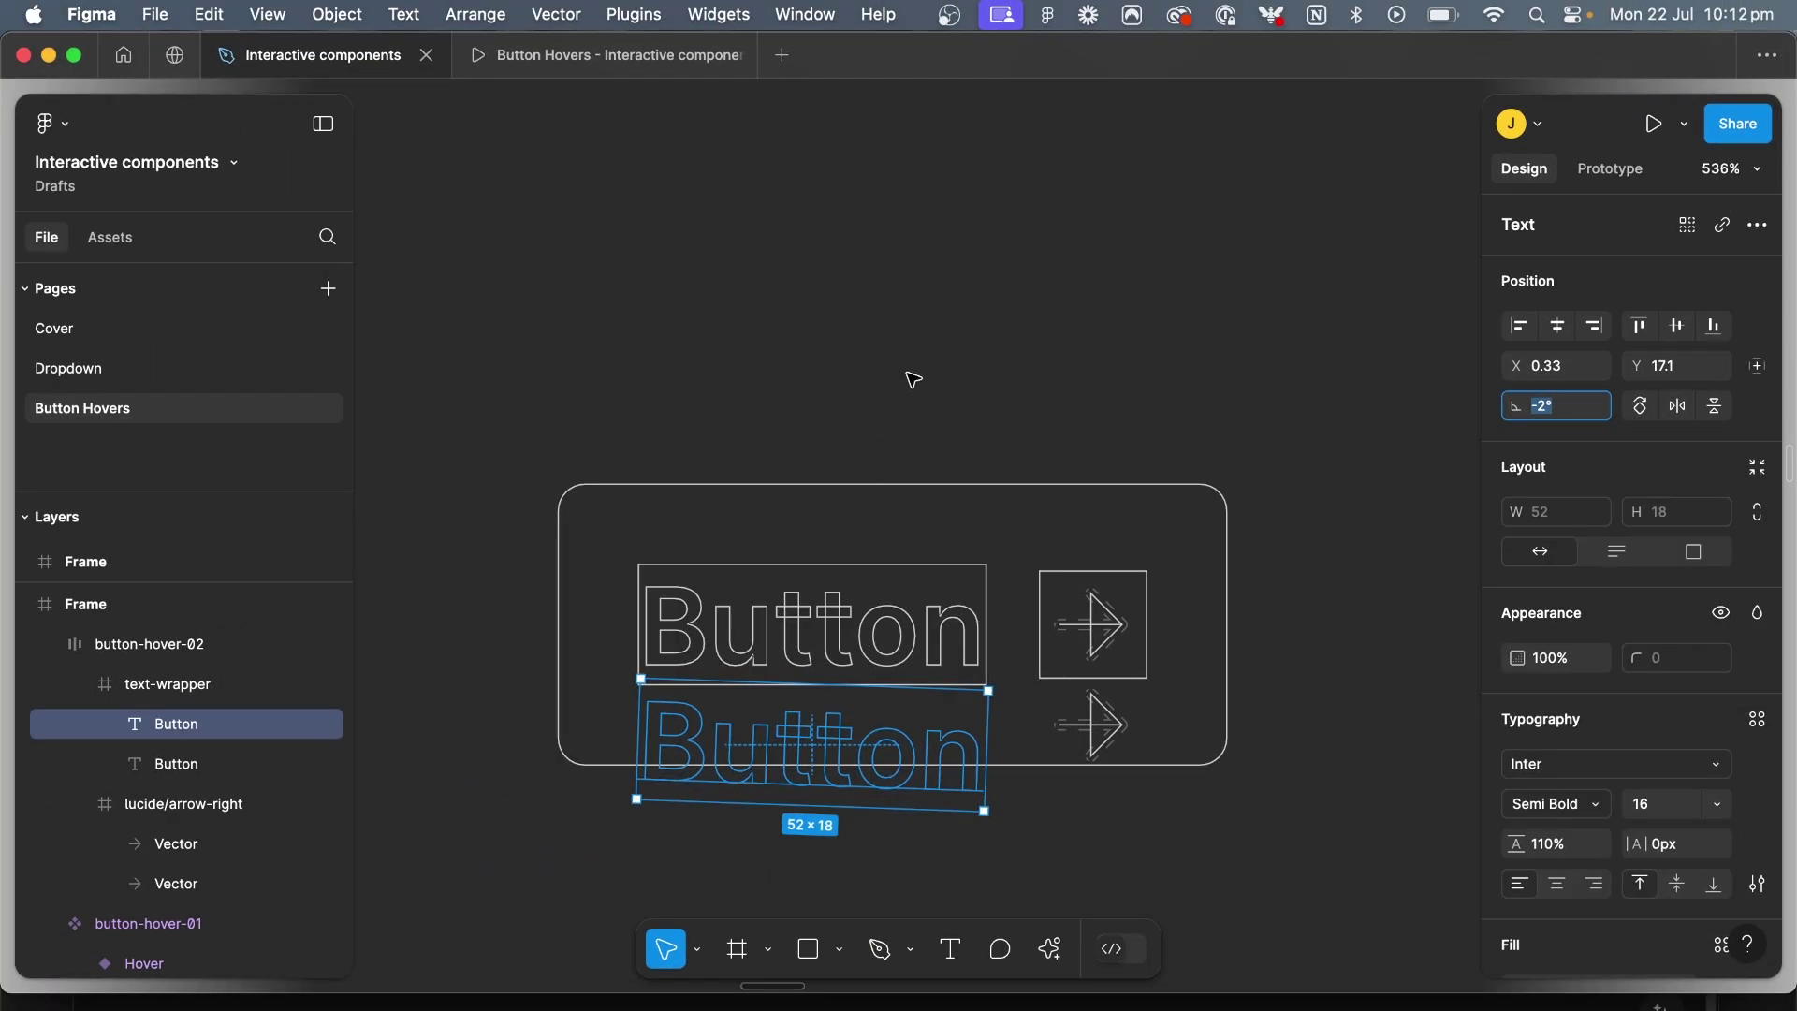
pyautogui.click(914, 379)
pyautogui.moveTo(760, 717); pyautogui.dragTo(776, 722)
# Make button-hover-02 a component with a State variant property and add a Hover variant
pyautogui.press('super+y')
pyautogui.click(811, 562)
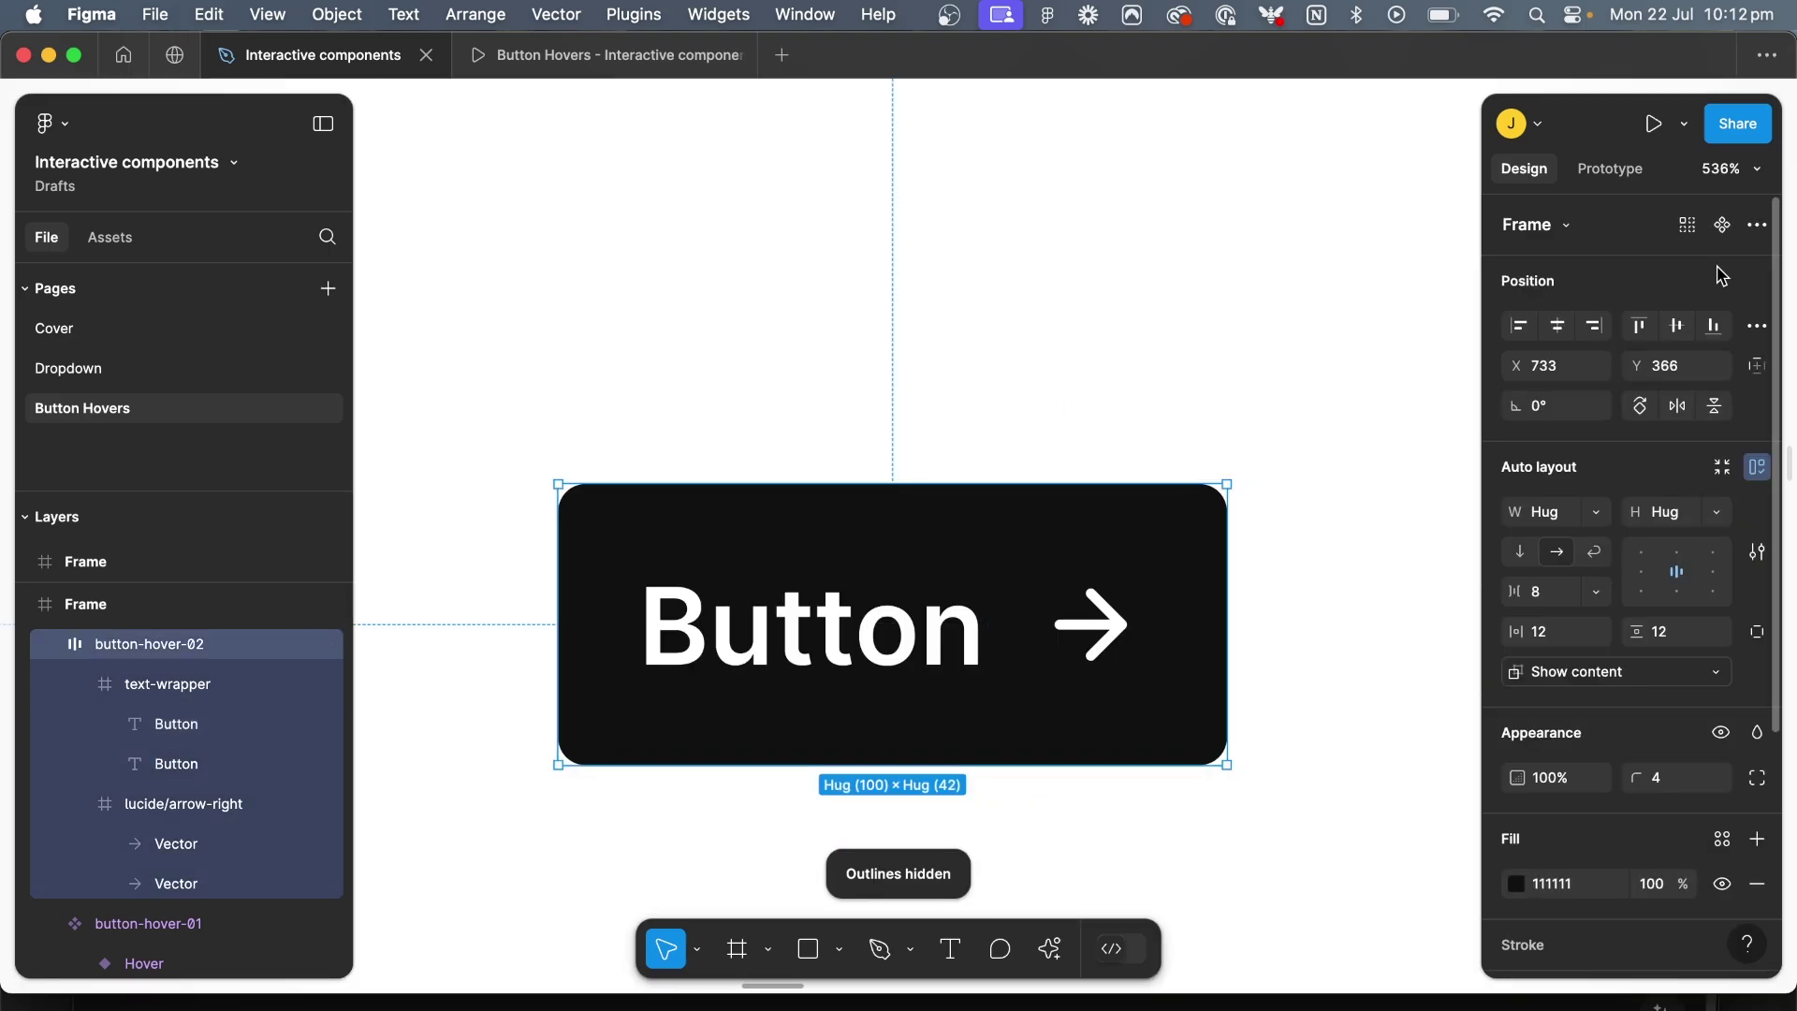
pyautogui.click(1724, 225)
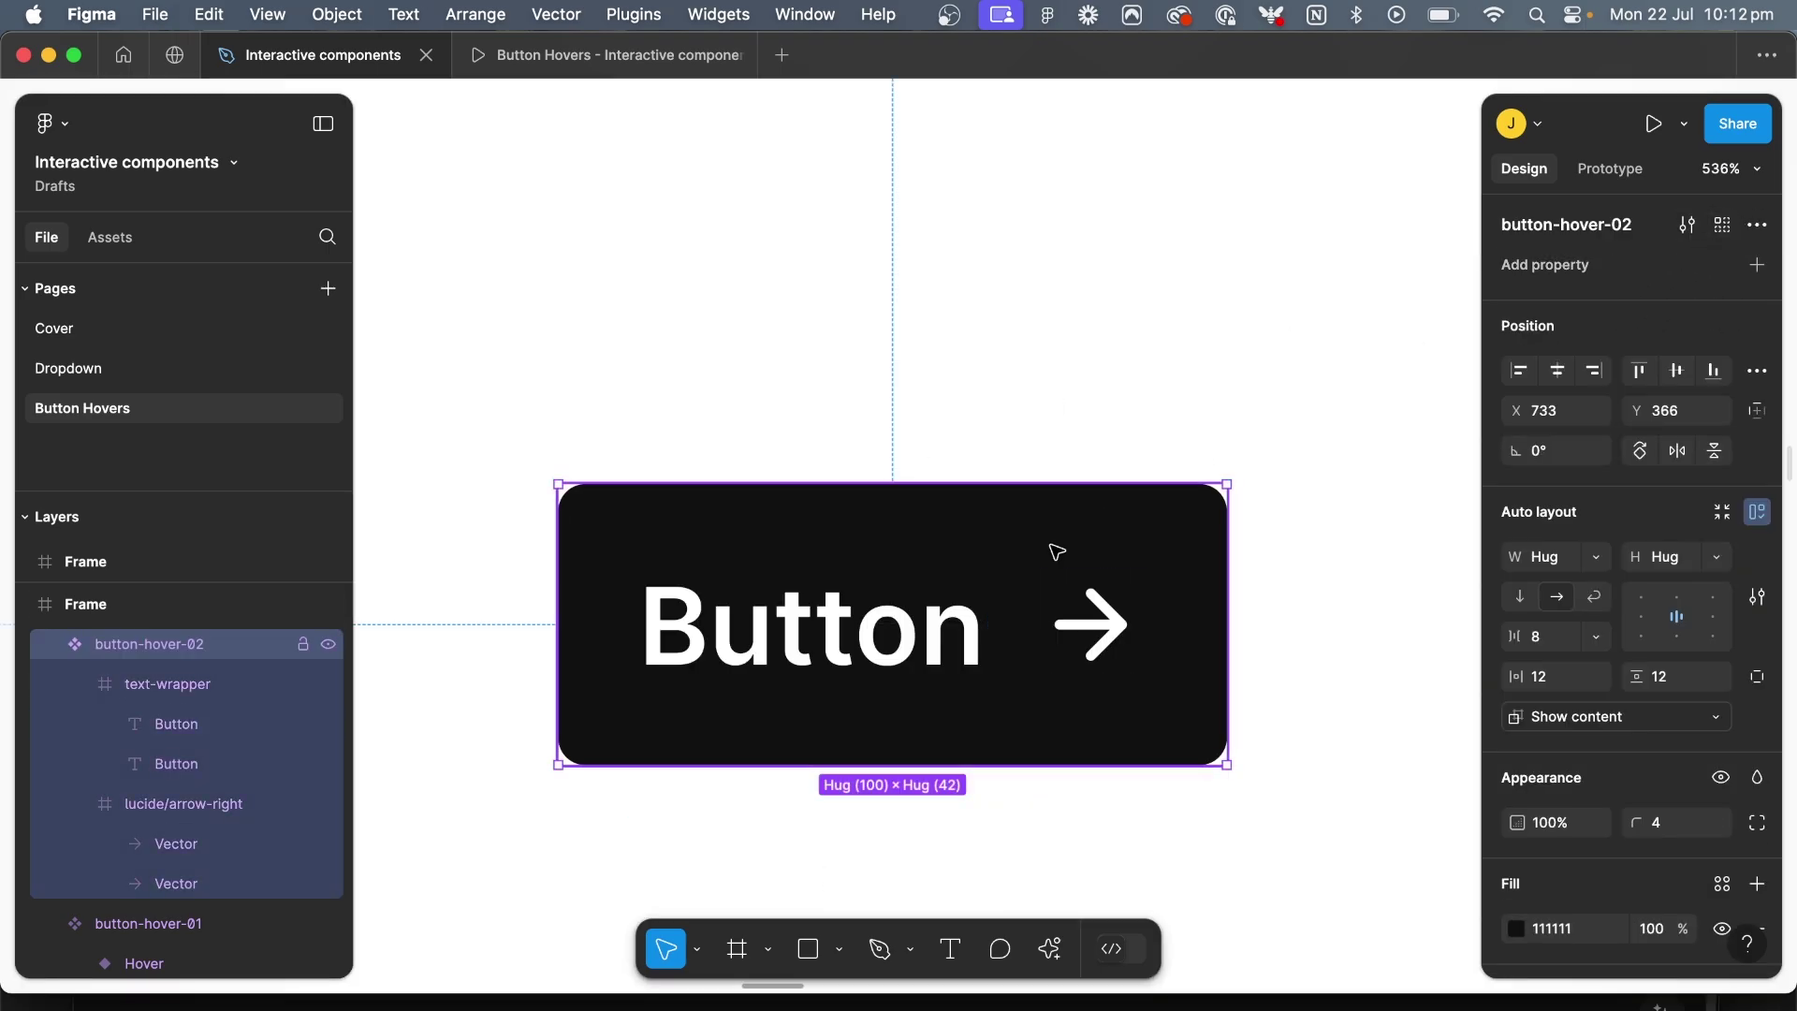
pyautogui.scroll(-5, 1055, 549)
pyautogui.click(1757, 265)
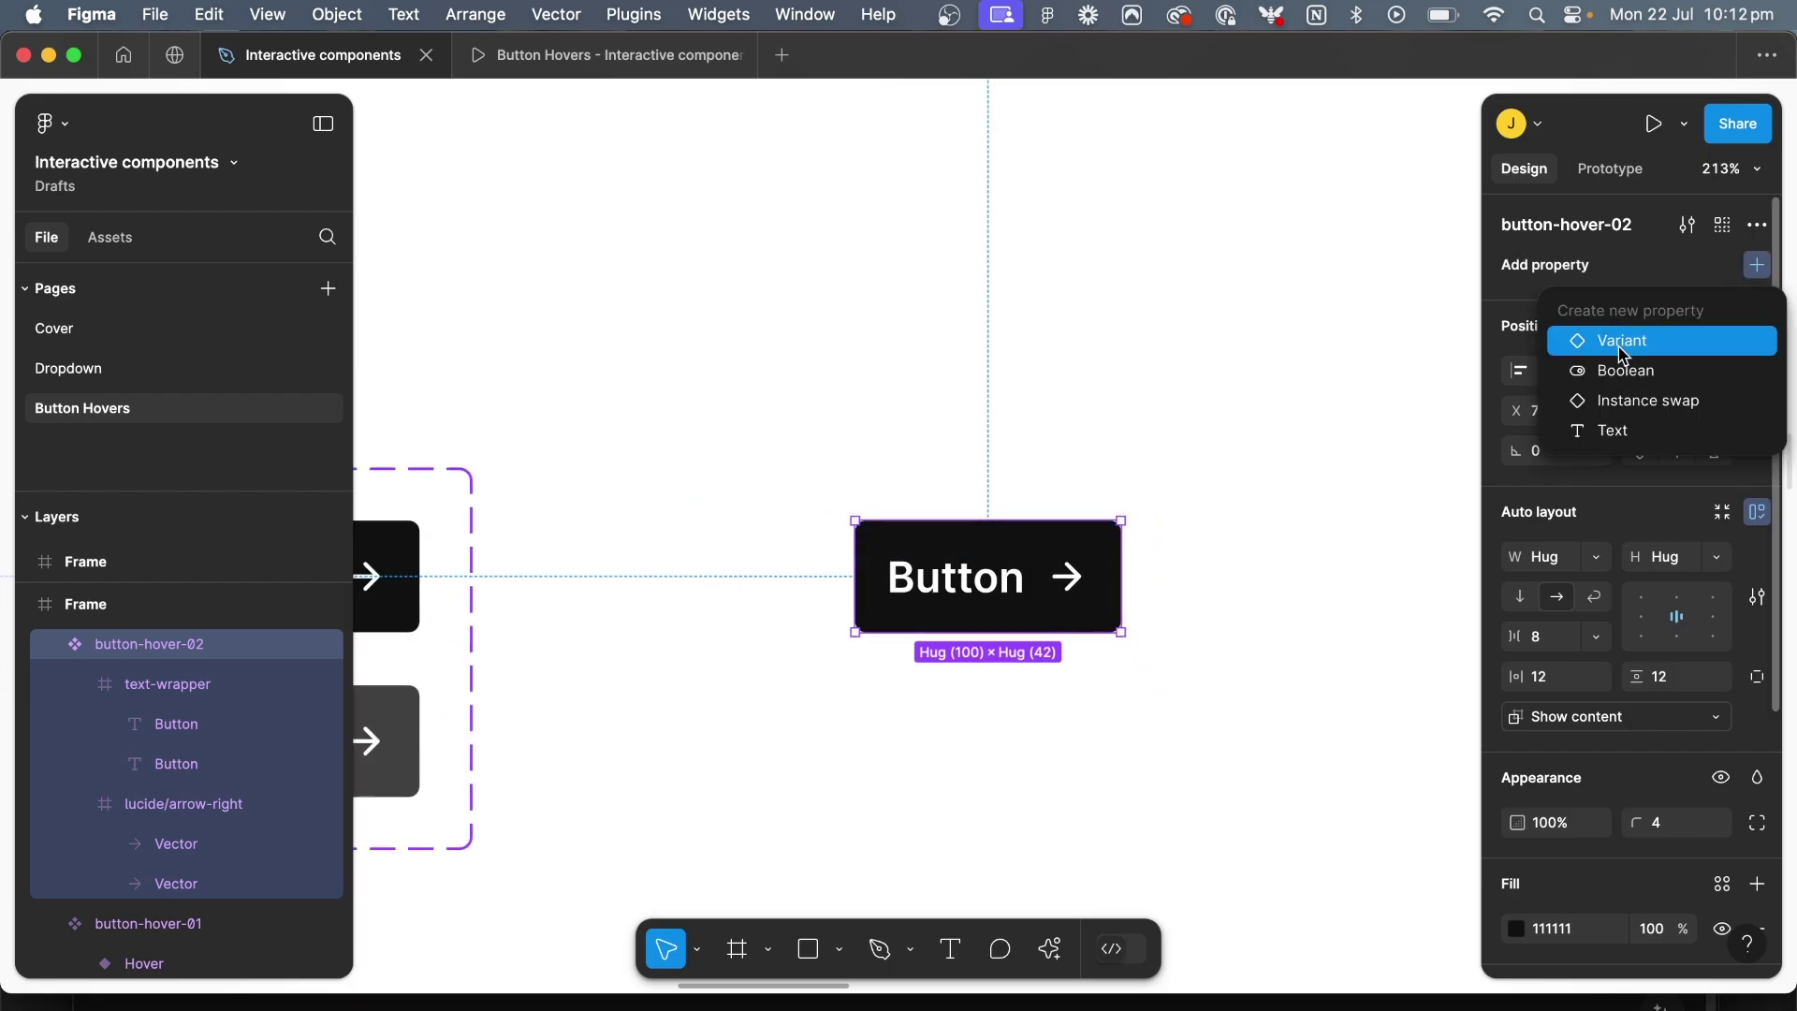
pyautogui.click(1591, 340)
pyautogui.doubleClick(1589, 305)
pyautogui.write('State')
pyautogui.press('Return')
pyautogui.click(988, 731)
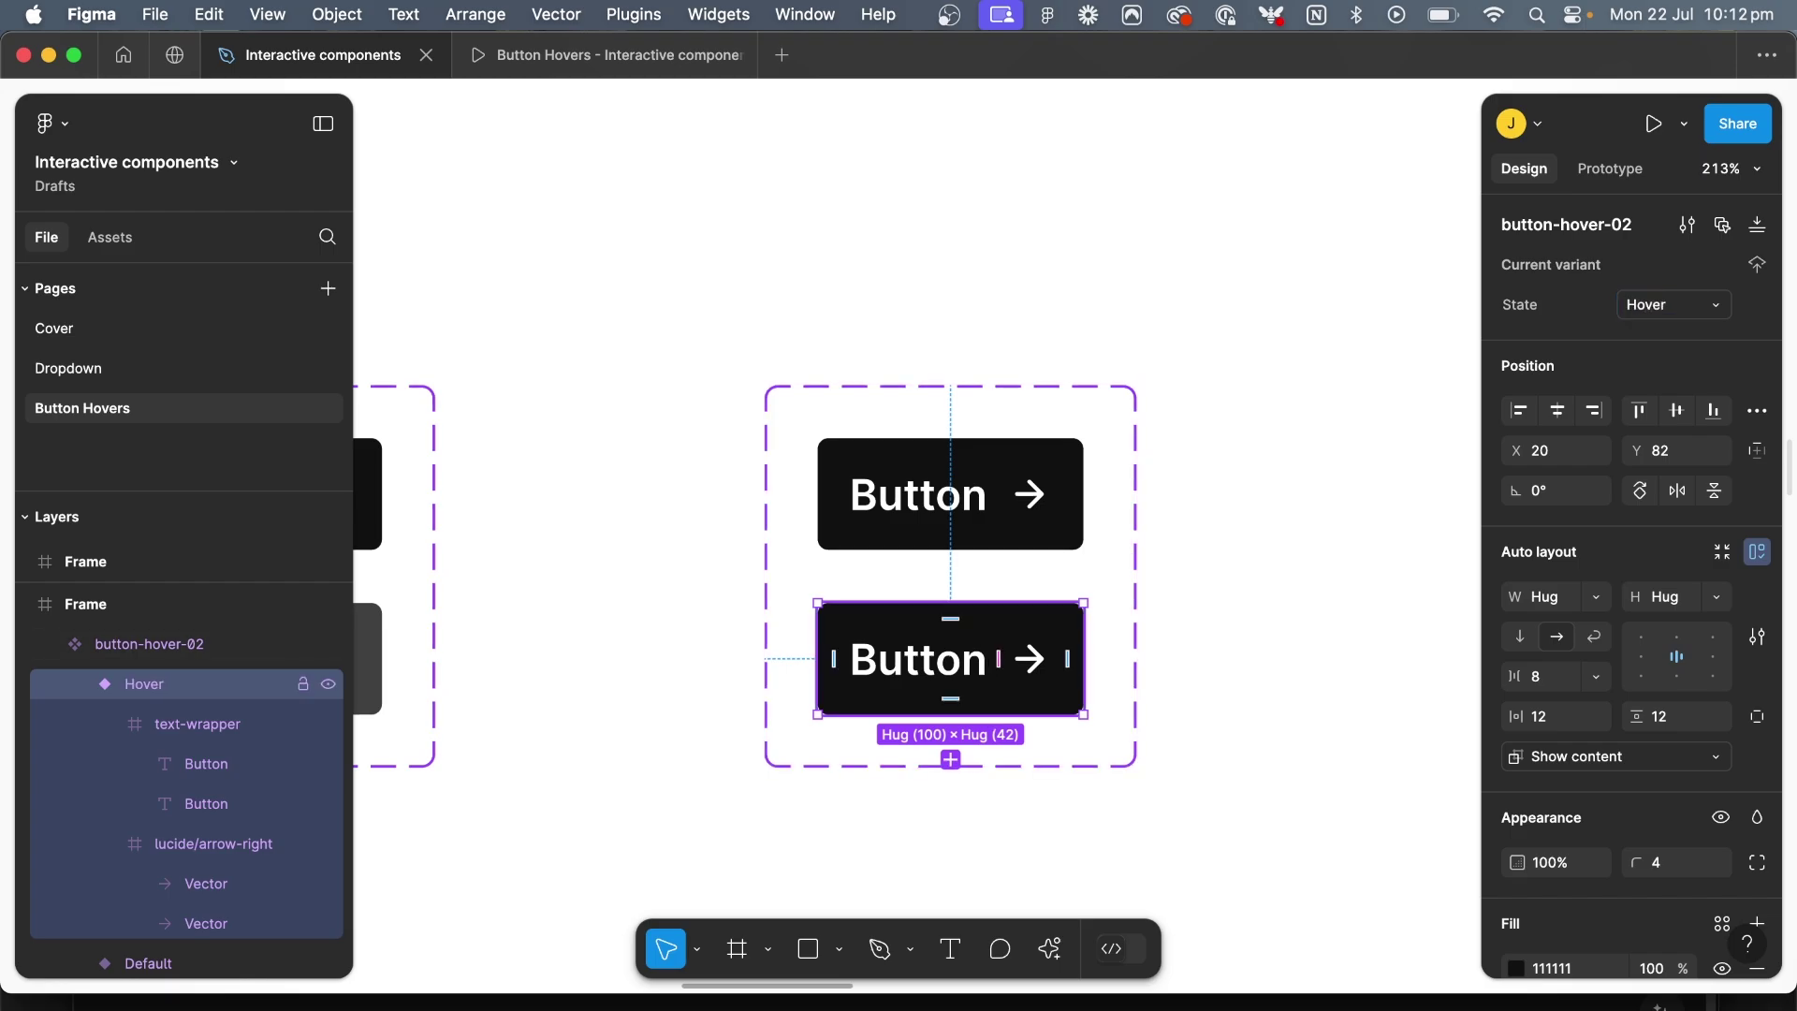
# Sample the 404040 hover fill from the first set, then select the new Hover variant
pyautogui.hscroll(-5, 509, 721)
pyautogui.click(528, 707)
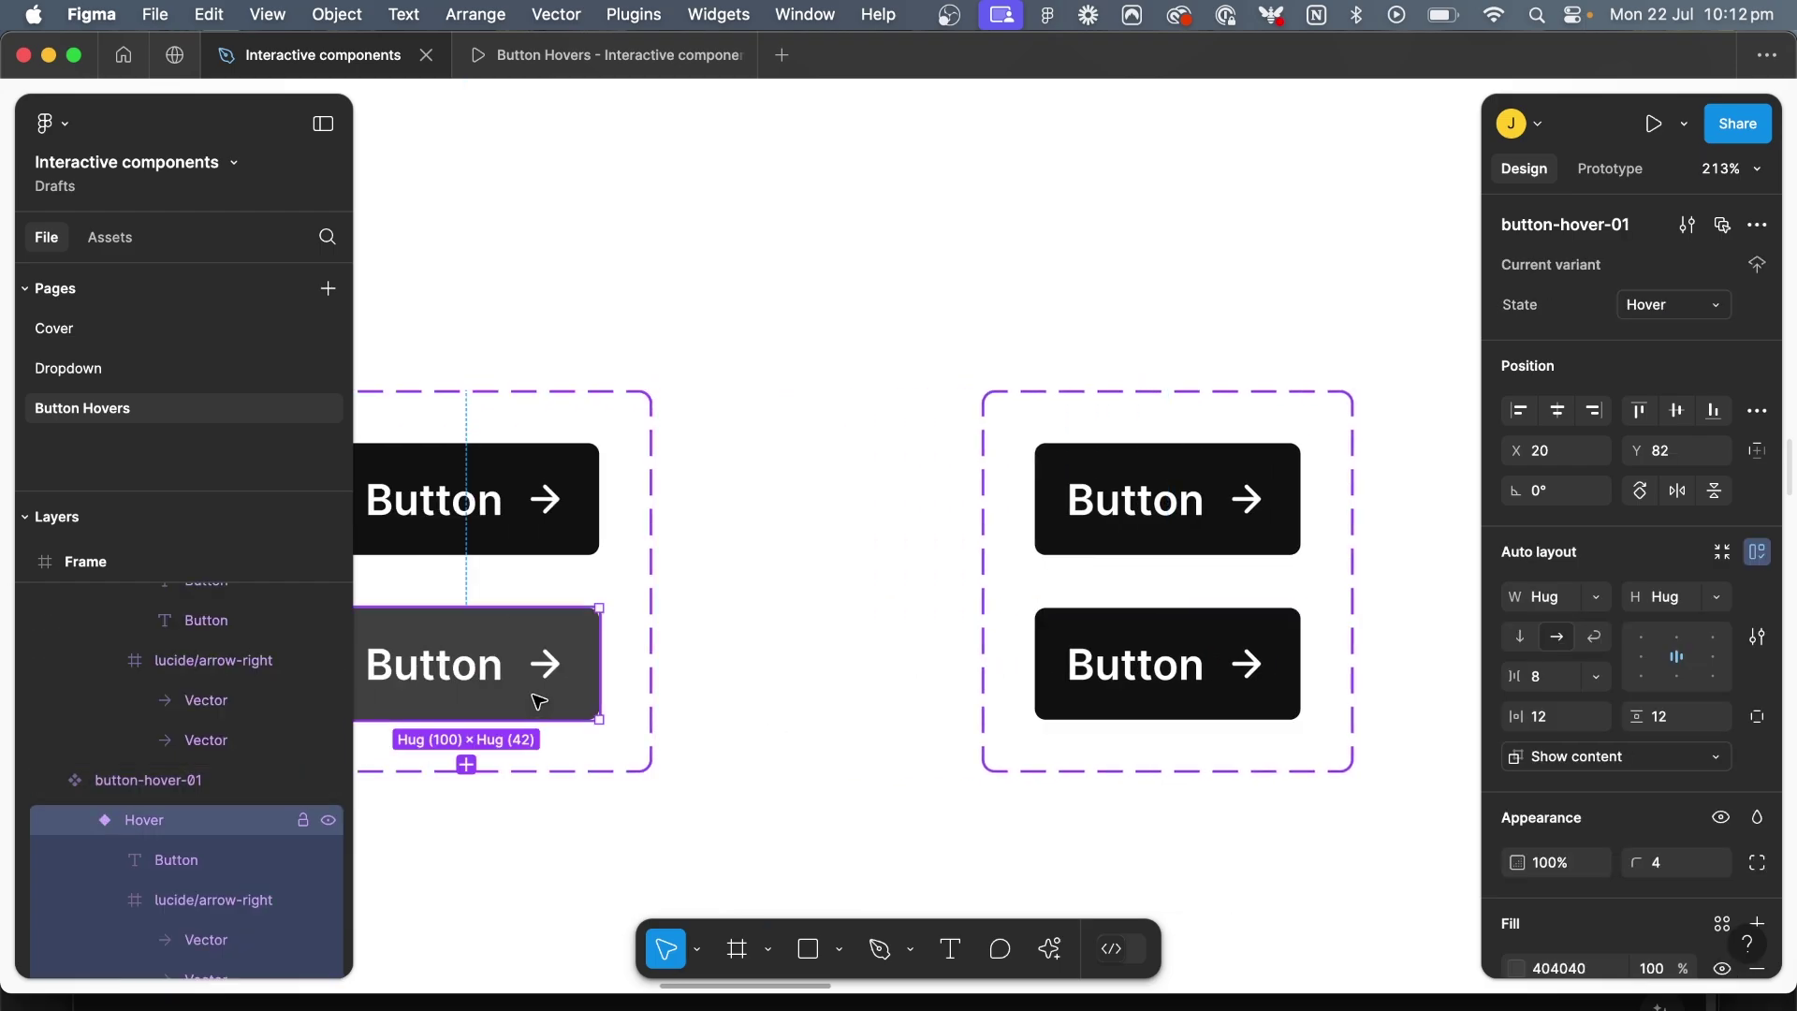
pyautogui.scroll(-2, 1554, 861)
pyautogui.click(1558, 858)
pyautogui.hscroll(2, 1127, 743)
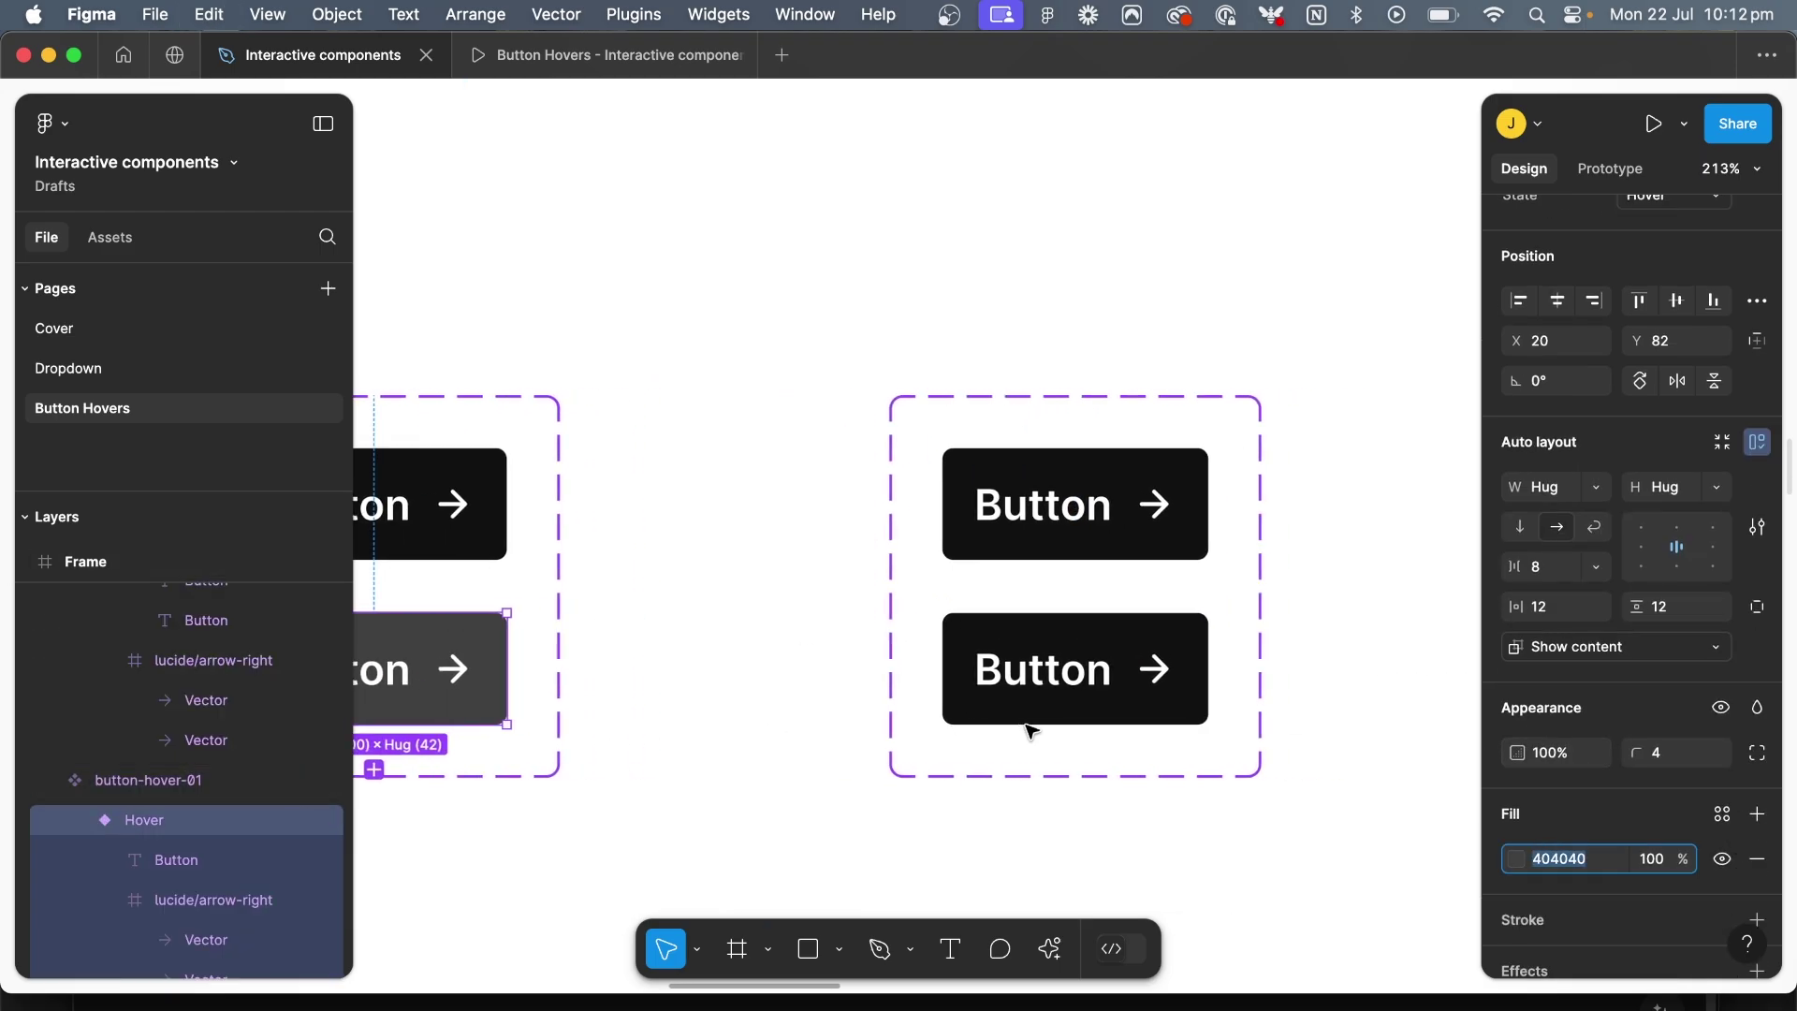
pyautogui.hscroll(2, 1030, 730)
pyautogui.click(861, 683)
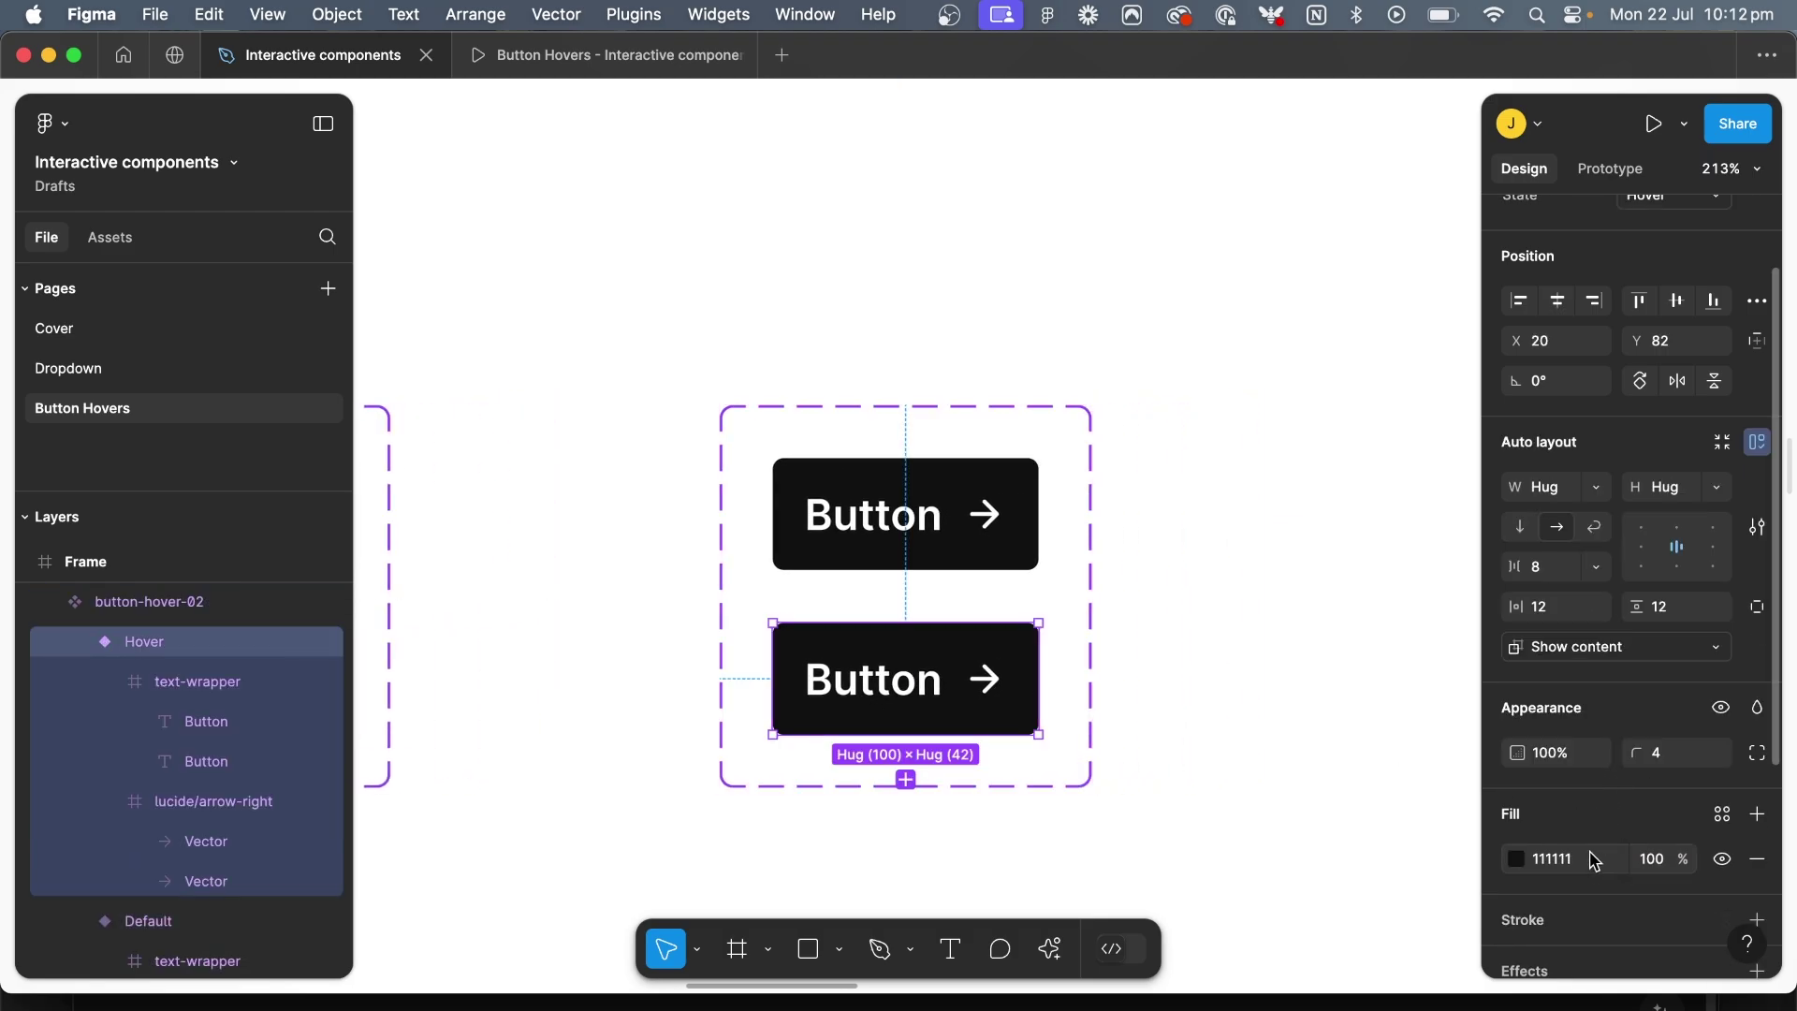
# Nudge the Hover variant's second arrow up out of the button's visible area
pyautogui.press('super+y')
pyautogui.keyDown('super'); pyautogui.click(984, 679); pyautogui.keyUp('super')
pyautogui.scroll(10, 1092, 783)
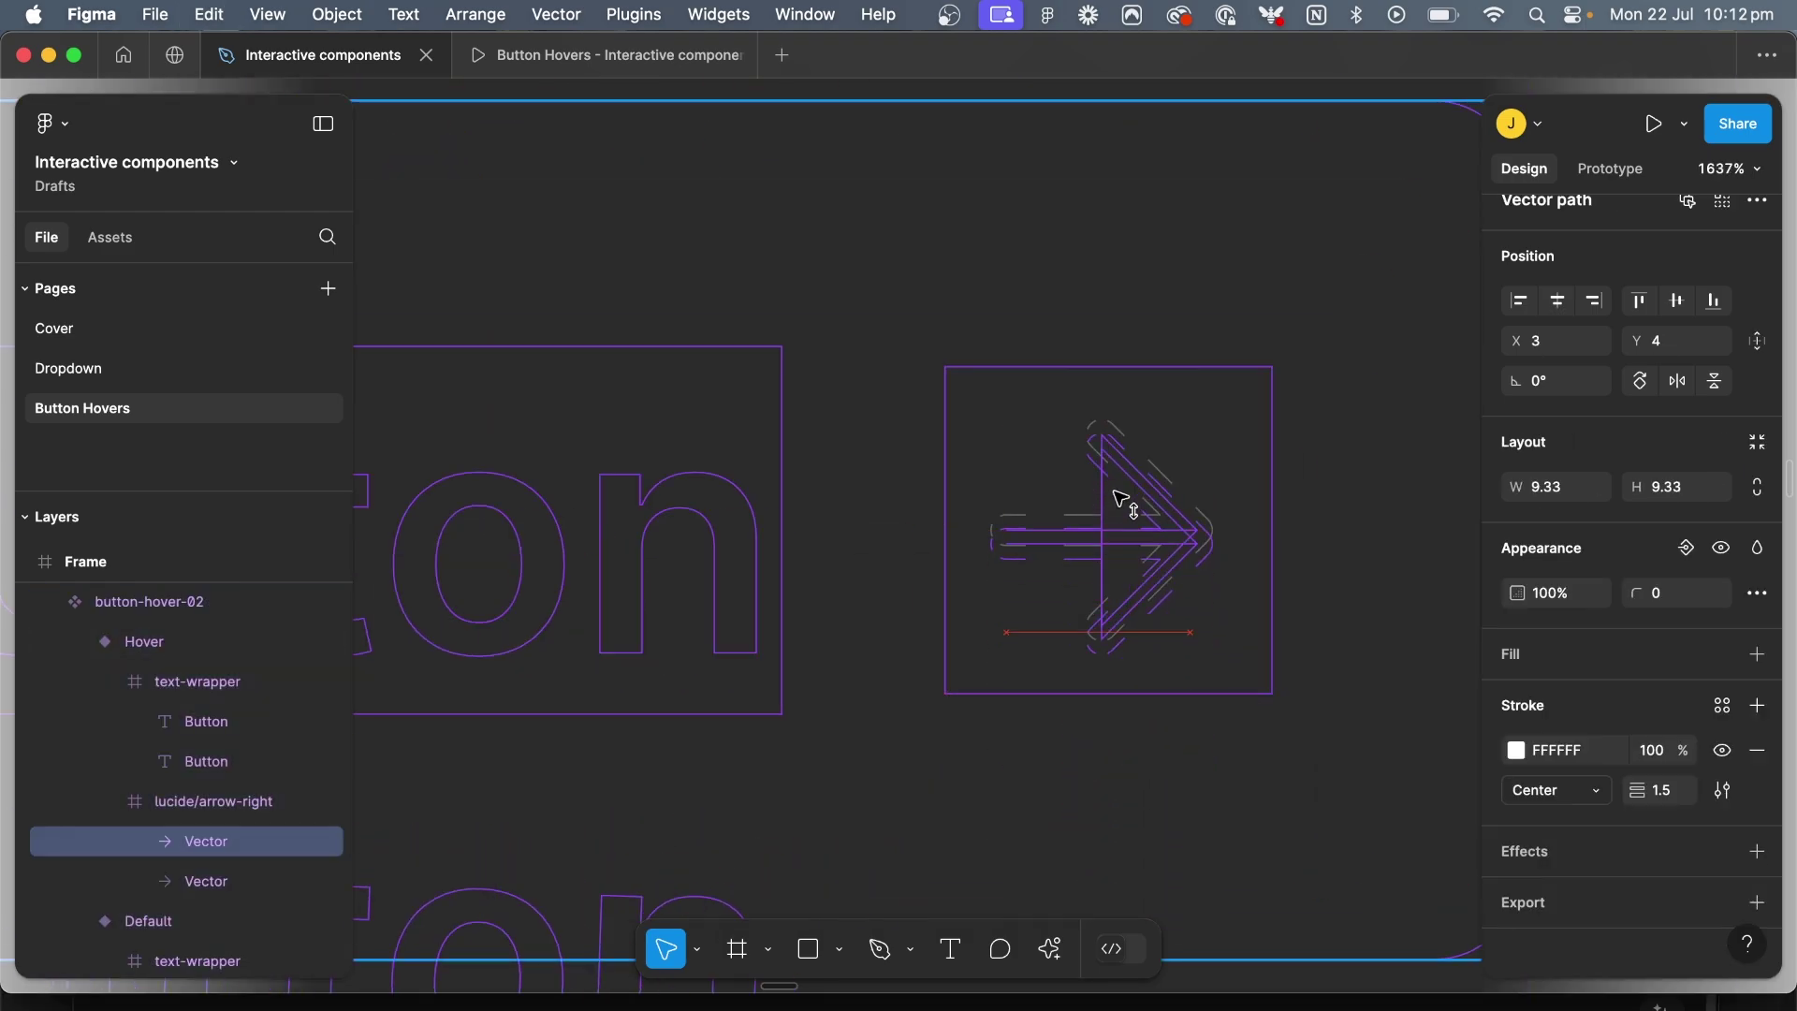
pyautogui.click(206, 880)
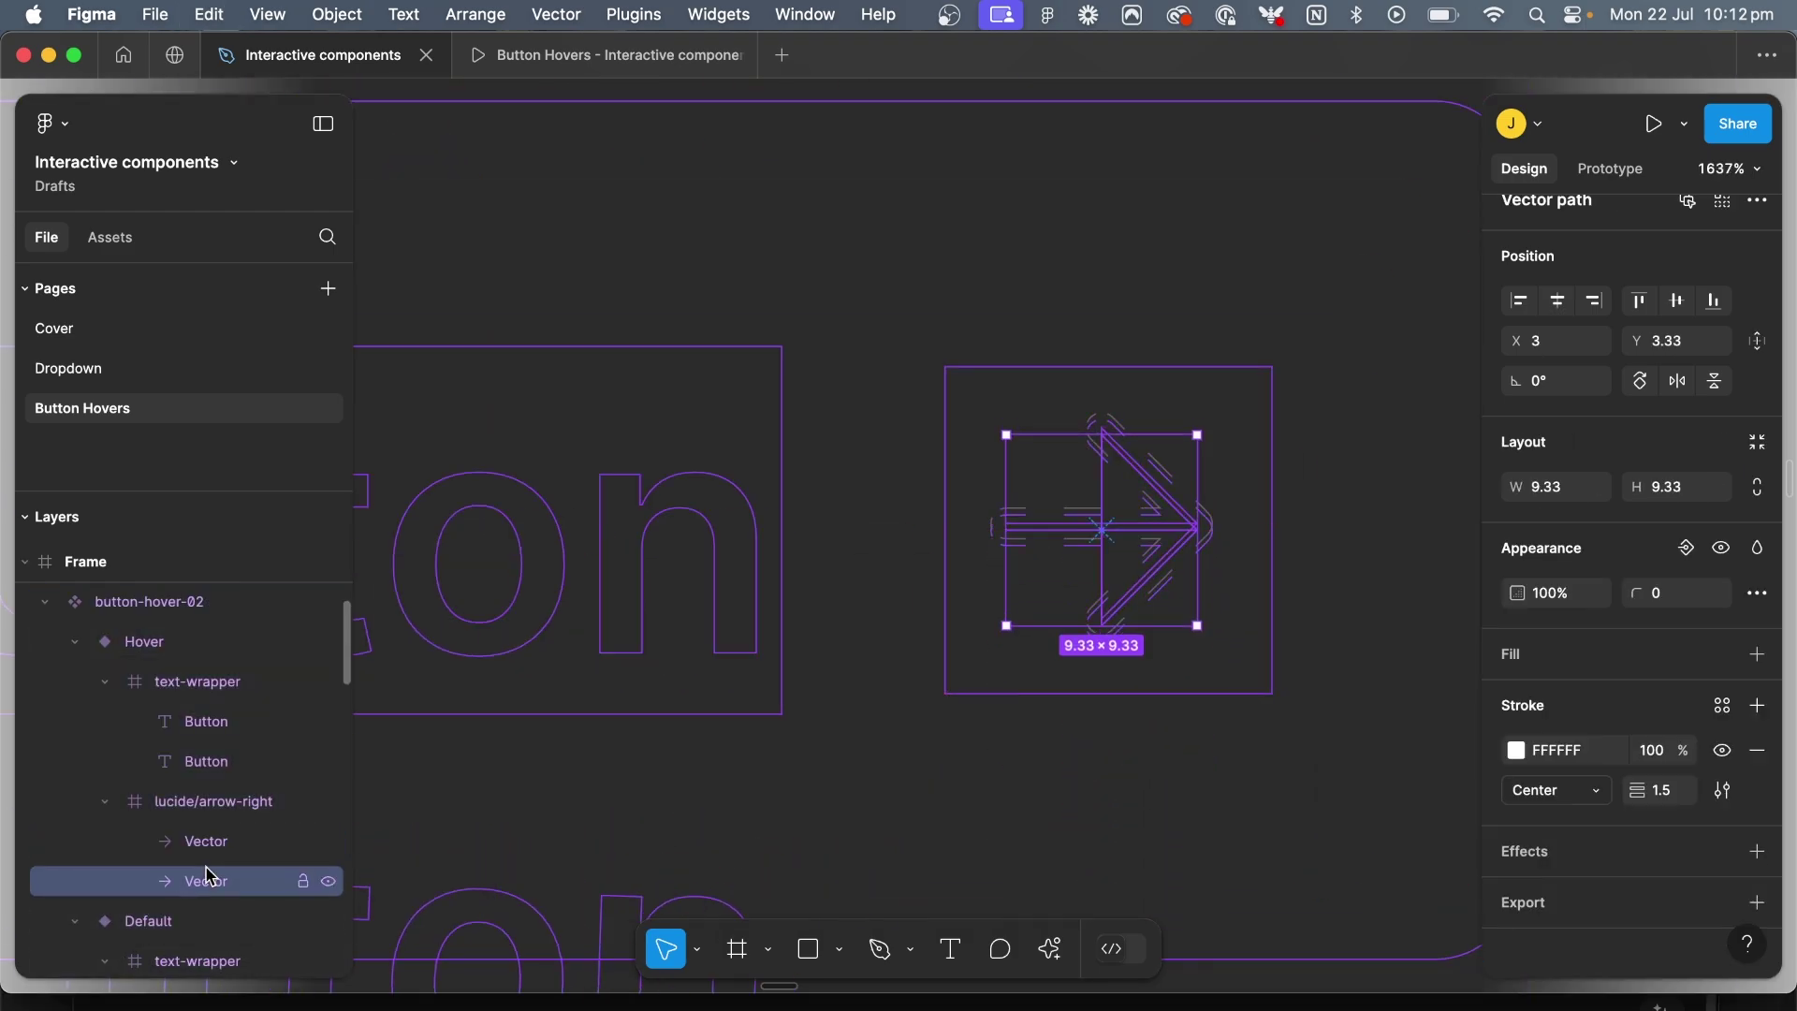
pyautogui.press('super+y')
pyautogui.press('Up')
pyautogui.press('Up')
pyautogui.press('Up')
pyautogui.press('Up')
pyautogui.press('Up')
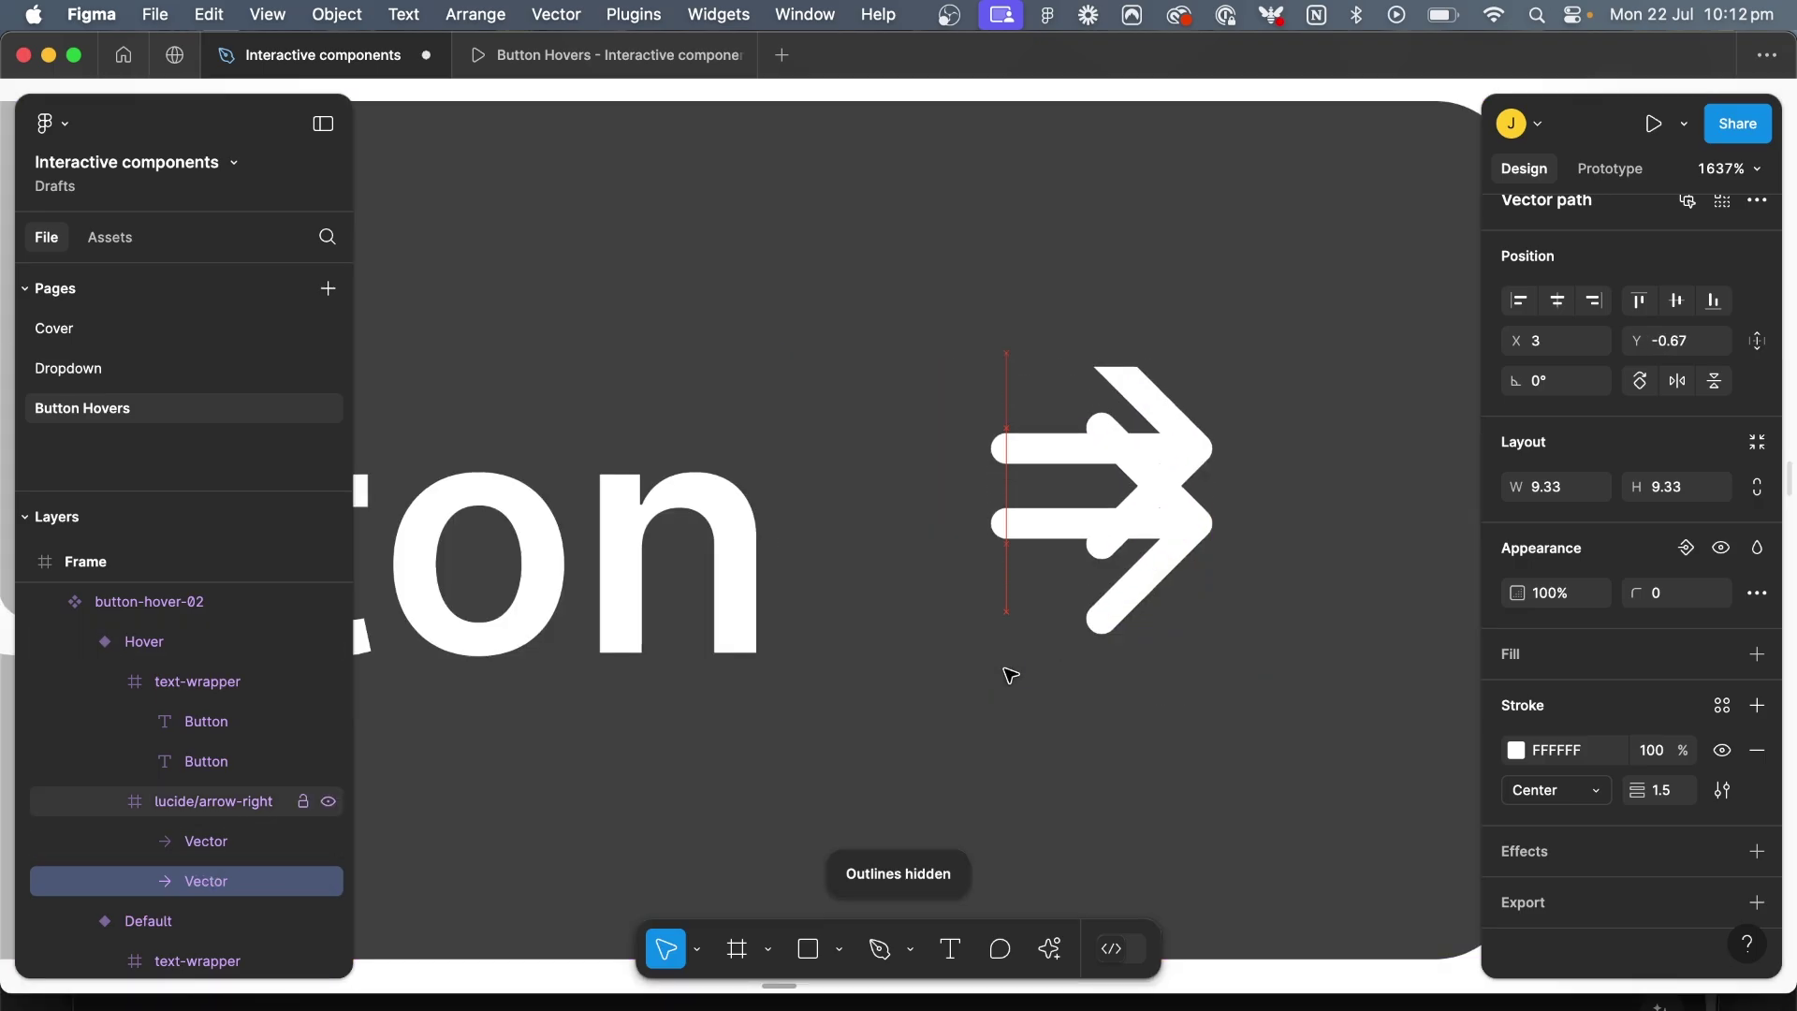
pyautogui.press('Up')
pyautogui.press('Up')
pyautogui.scroll(-3, 1011, 674)
pyautogui.press('Up')
pyautogui.press('Up')
pyautogui.press('Up')
pyautogui.press('Up')
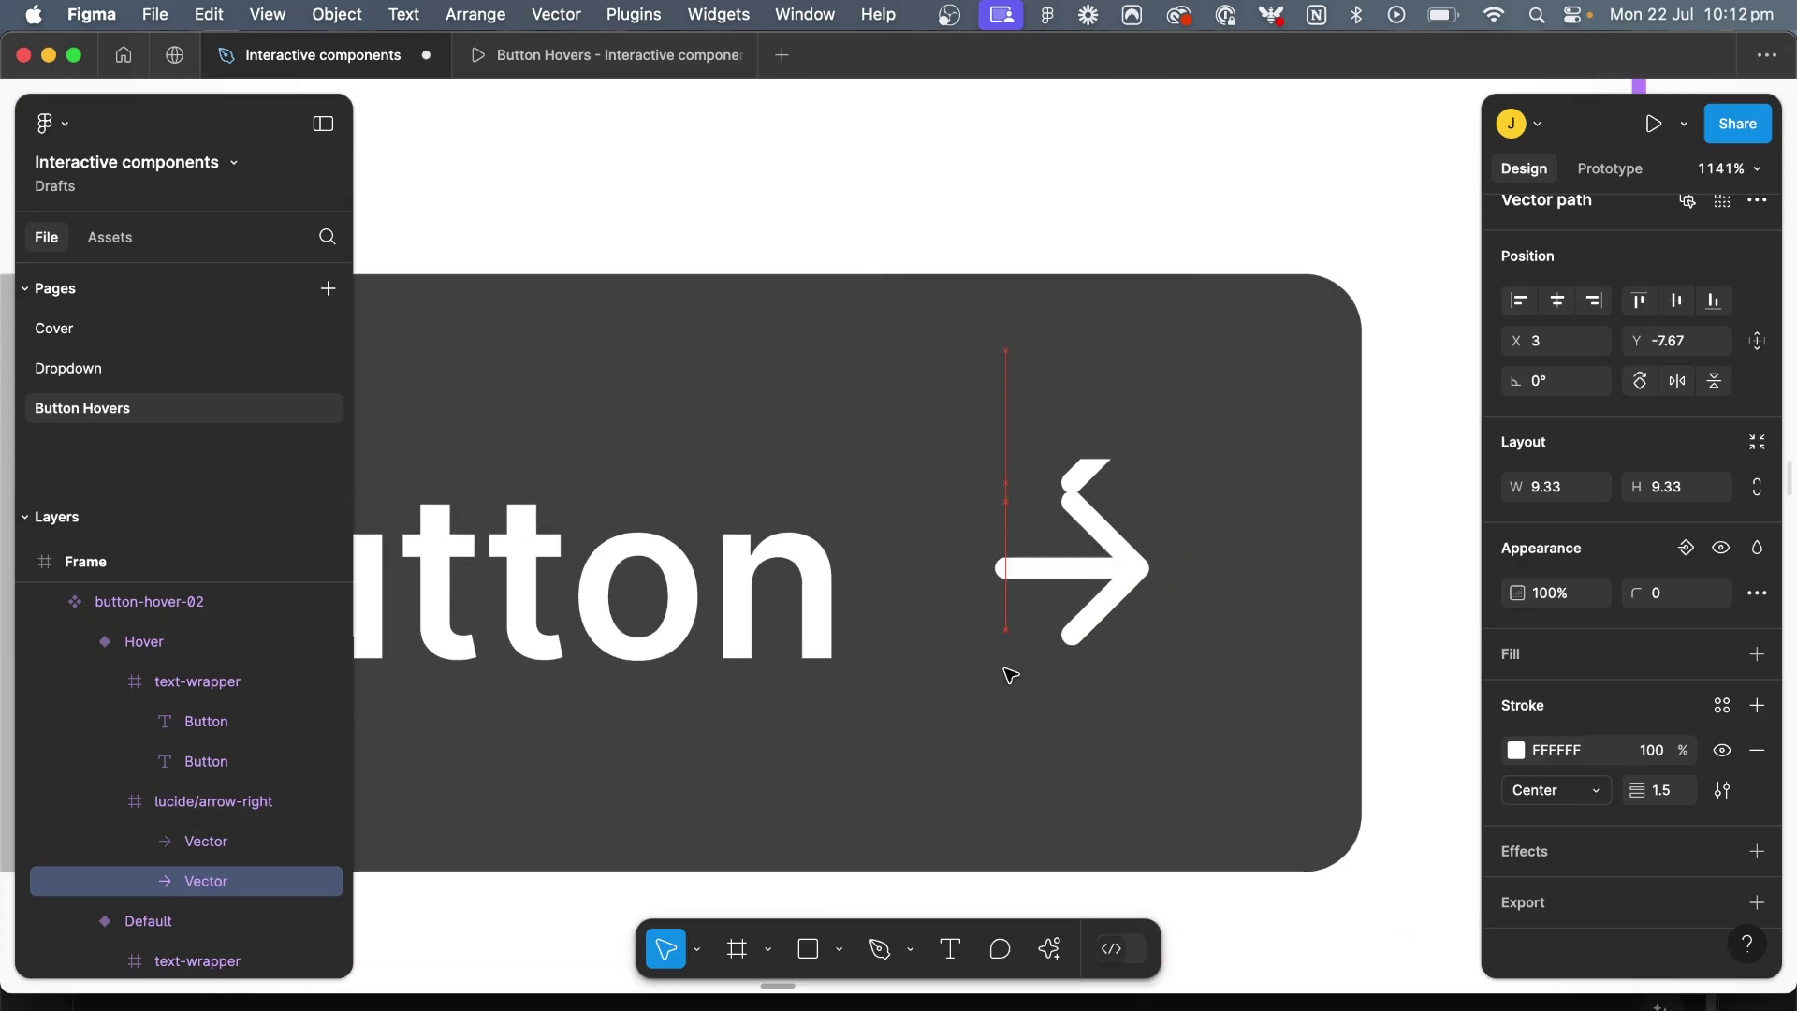
pyautogui.press('super+y')
pyautogui.press('Up')
pyautogui.hscroll(-5, 914, 651)
pyautogui.press('super+y')
# Straighten the hidden Button text to 0° rotation and centre it in the wrapper
pyautogui.click(932, 610)
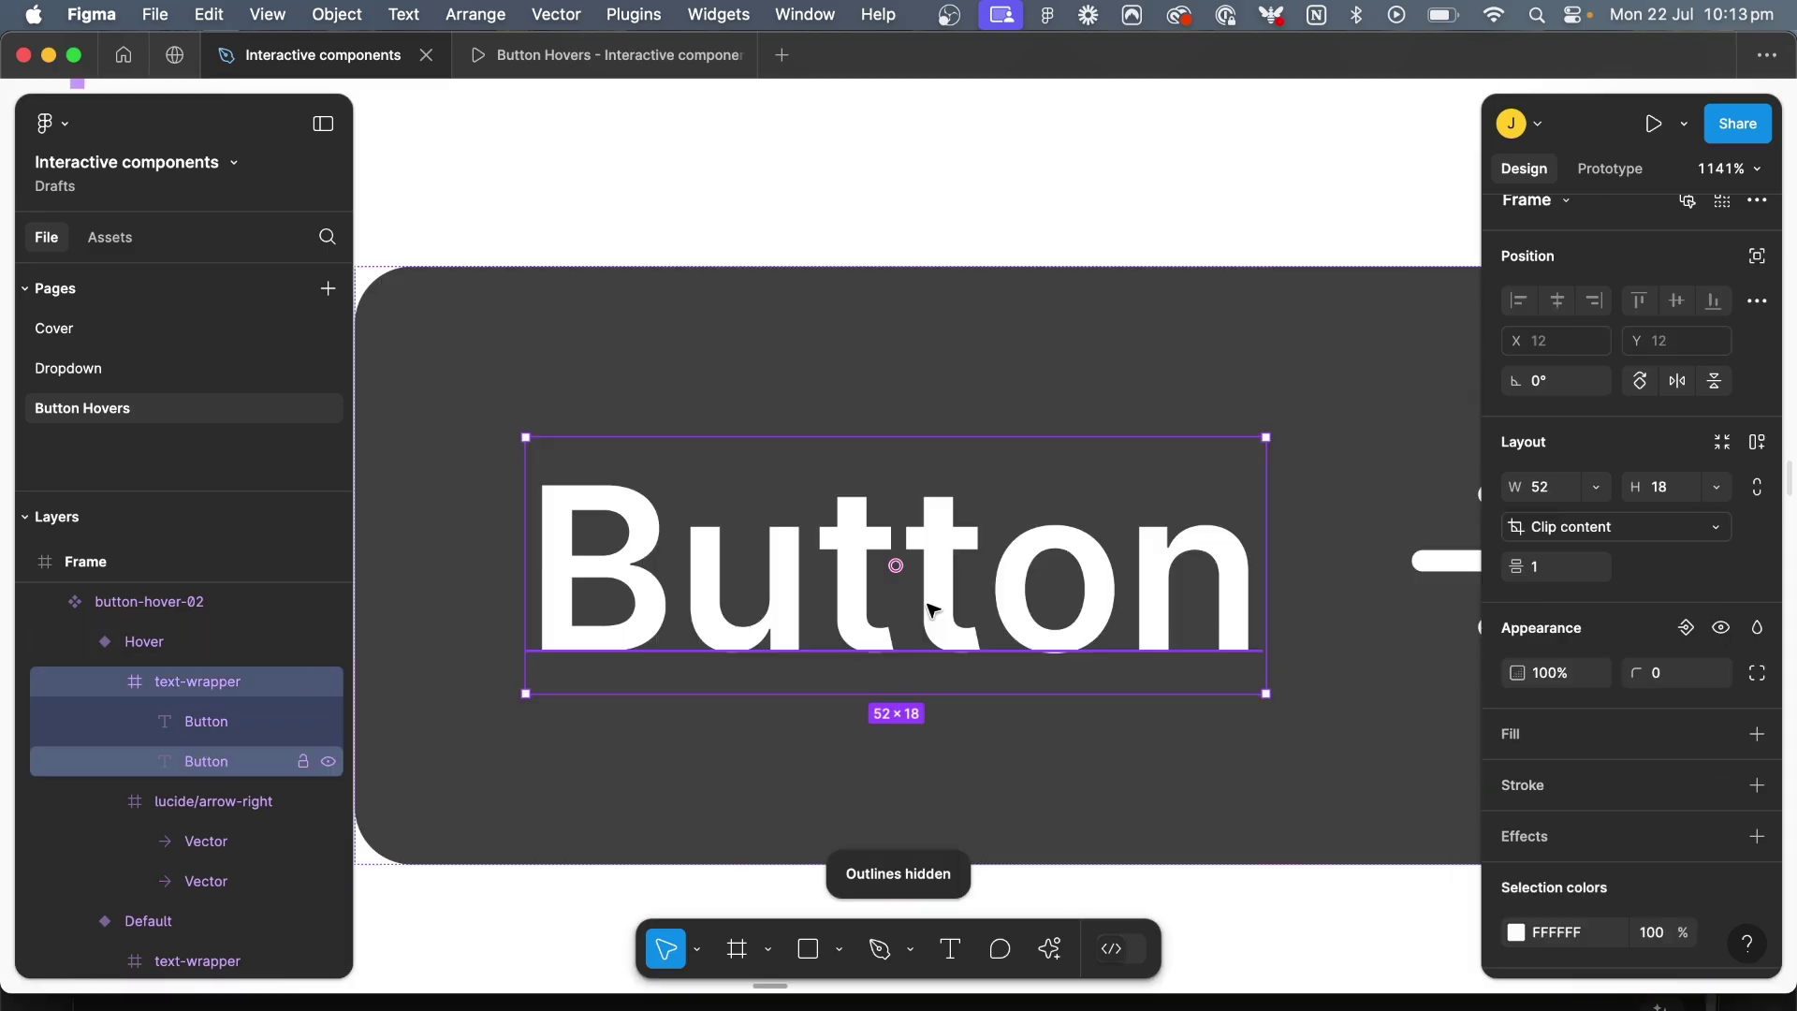
pyautogui.press('super+y')
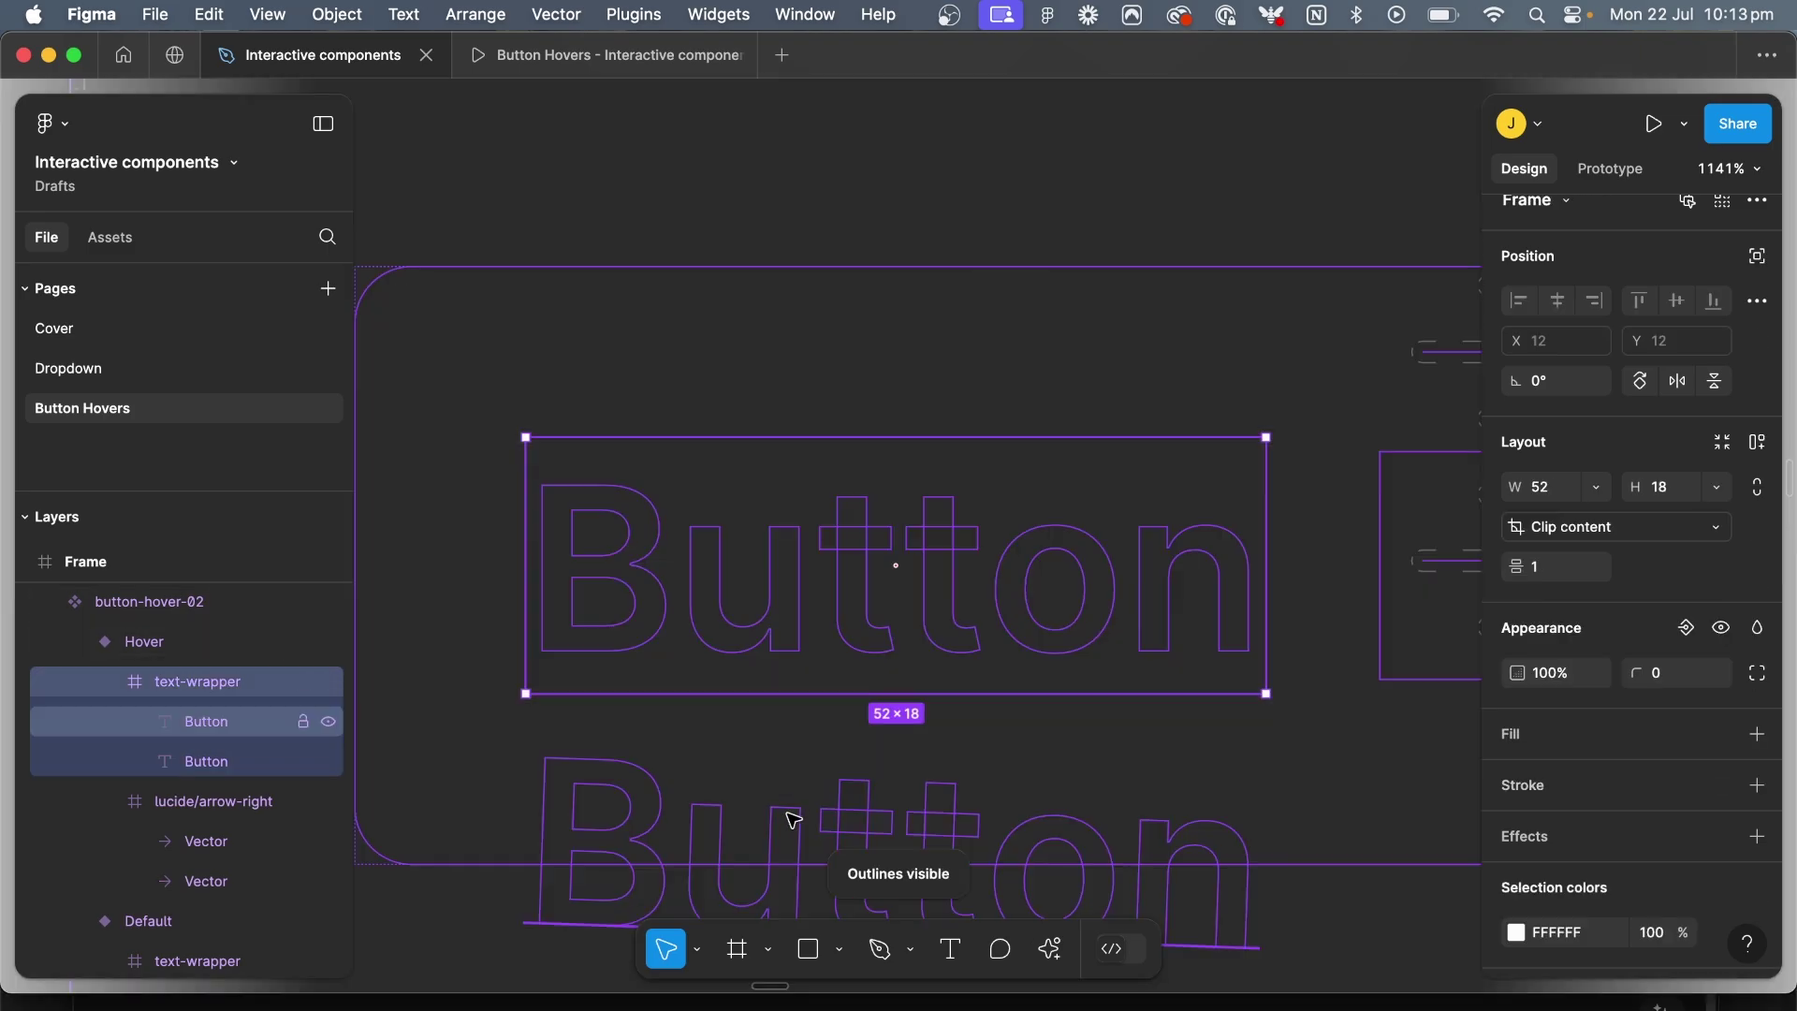
pyautogui.click(735, 860)
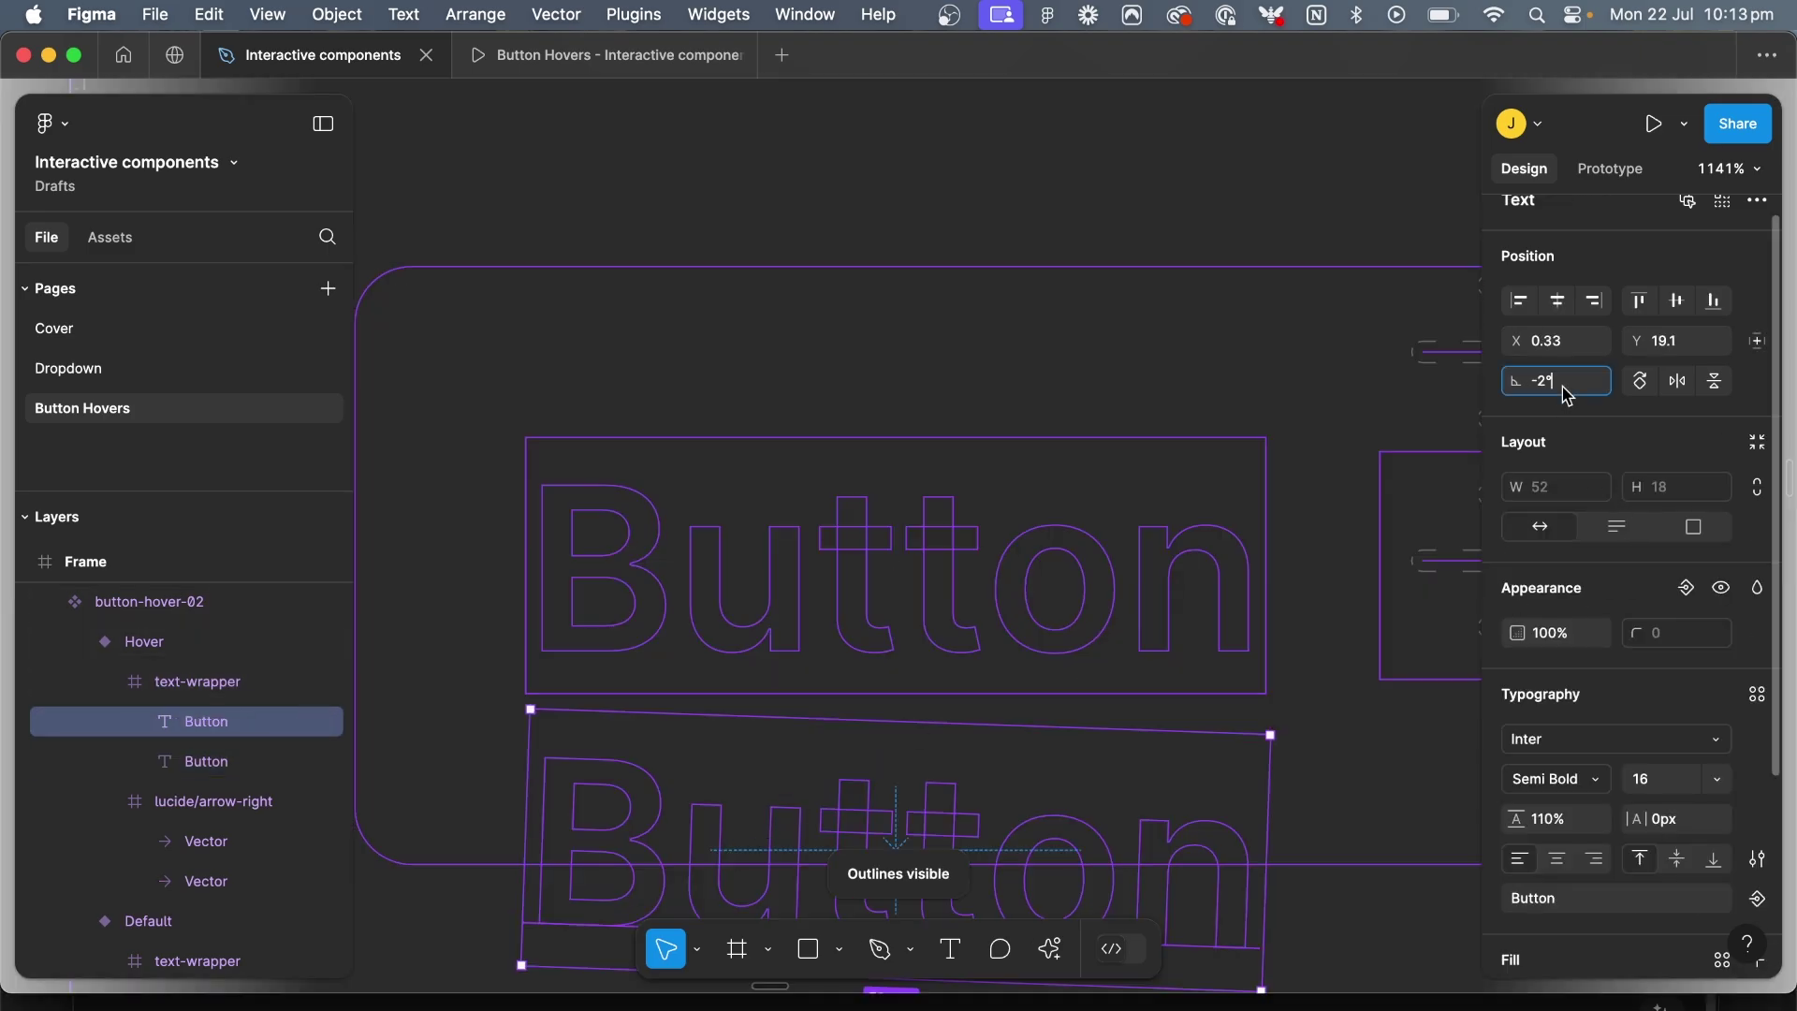
pyautogui.write('0')
pyautogui.press('Return')
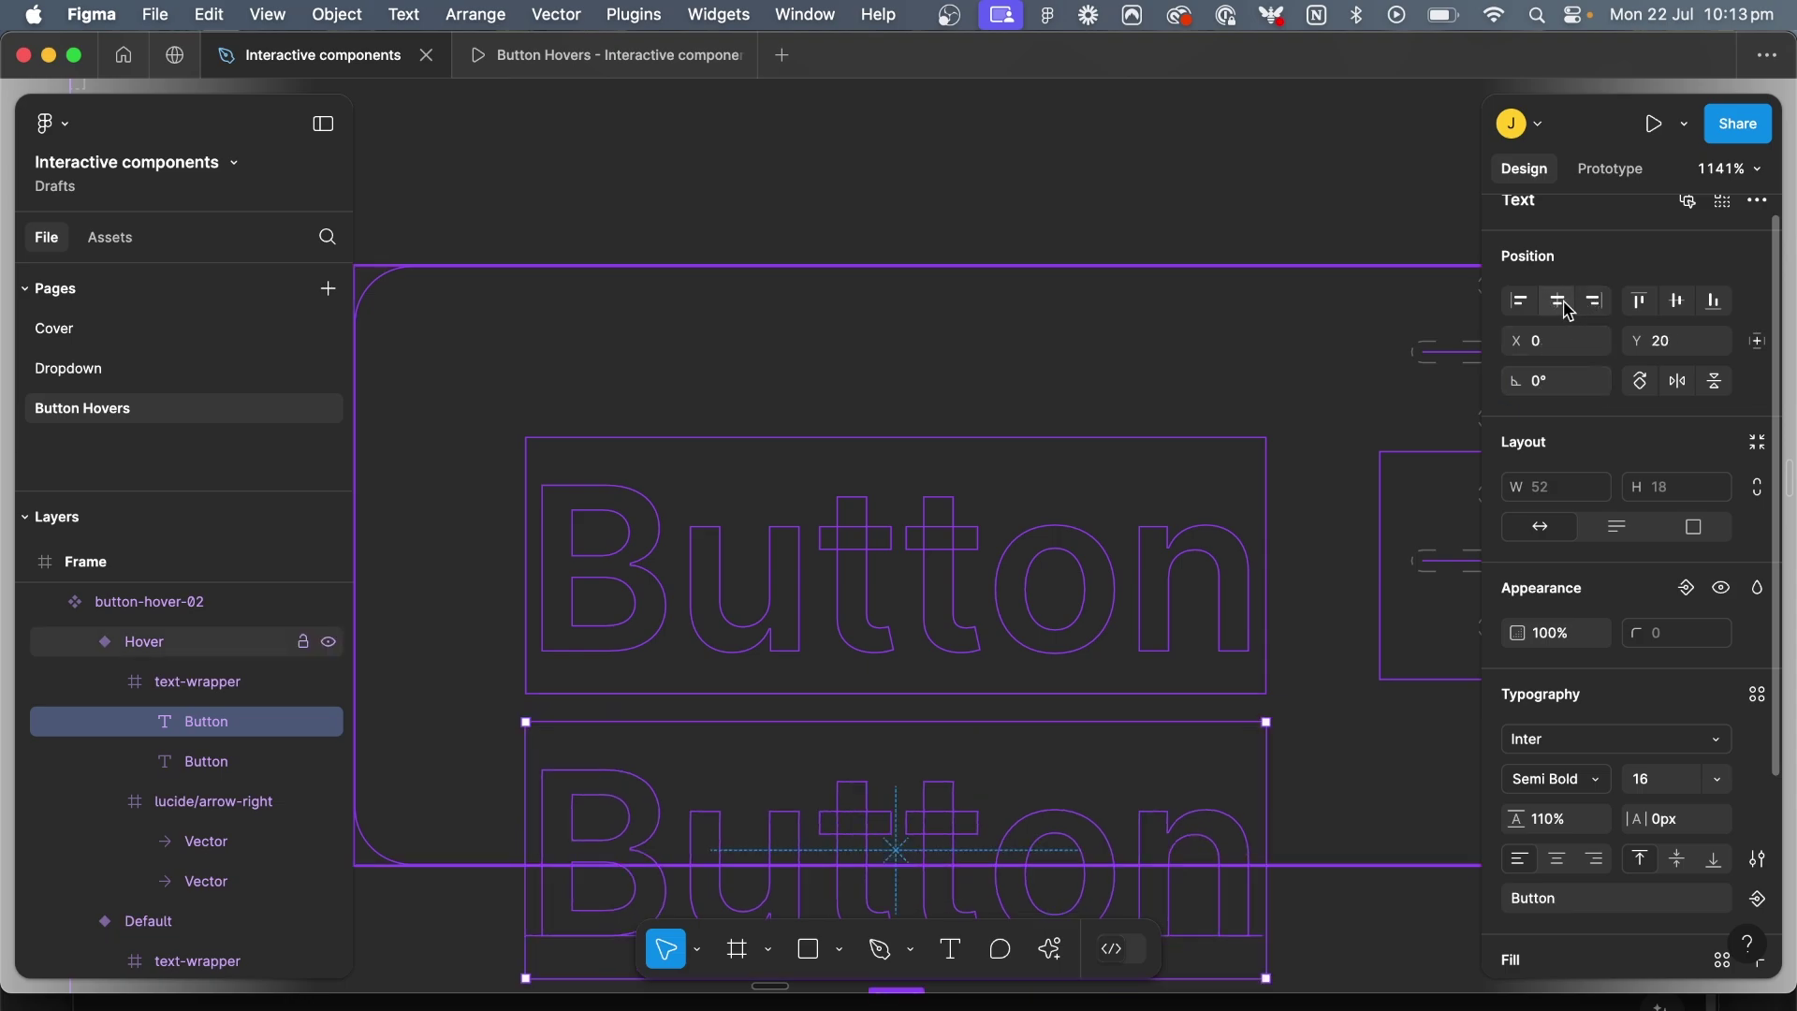
pyautogui.click(1690, 311)
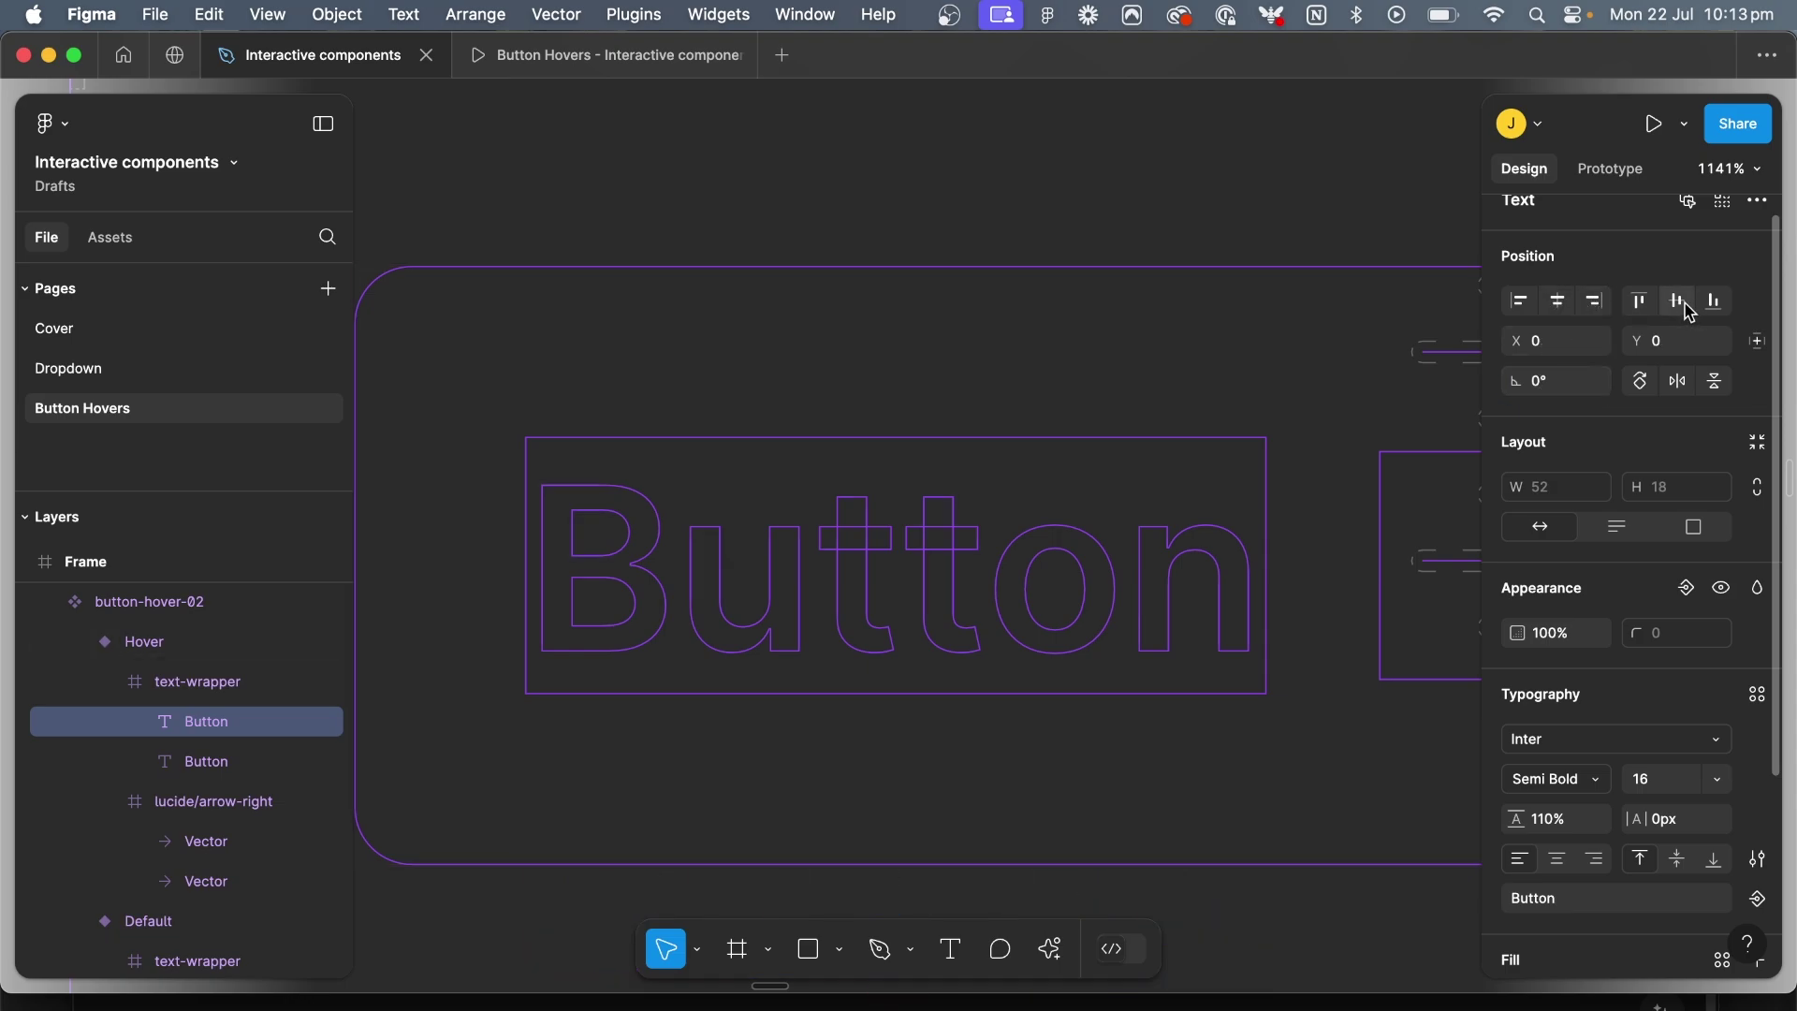
# Tilt the other Button text -2° and move it up to Y -19.9
pyautogui.click(206, 760)
pyautogui.write('-2')
pyautogui.press('Return')
pyautogui.click(194, 730)
pyautogui.click(198, 756)
pyautogui.press('Up')
pyautogui.press('Up')
pyautogui.press('Up')
pyautogui.press('Up')
pyautogui.press('Up')
pyautogui.press('Up')
pyautogui.press('Up')
pyautogui.press('Up')
pyautogui.press('Up')
pyautogui.press('Up')
pyautogui.press('Up')
pyautogui.press('Up')
pyautogui.press('Up')
pyautogui.press('Up')
pyautogui.press('Up')
pyautogui.press('Up')
pyautogui.press('Up')
pyautogui.press('Up')
pyautogui.press('Up')
pyautogui.press('Up')
pyautogui.press('Down')
pyautogui.press('Down')
pyautogui.press('super+y')
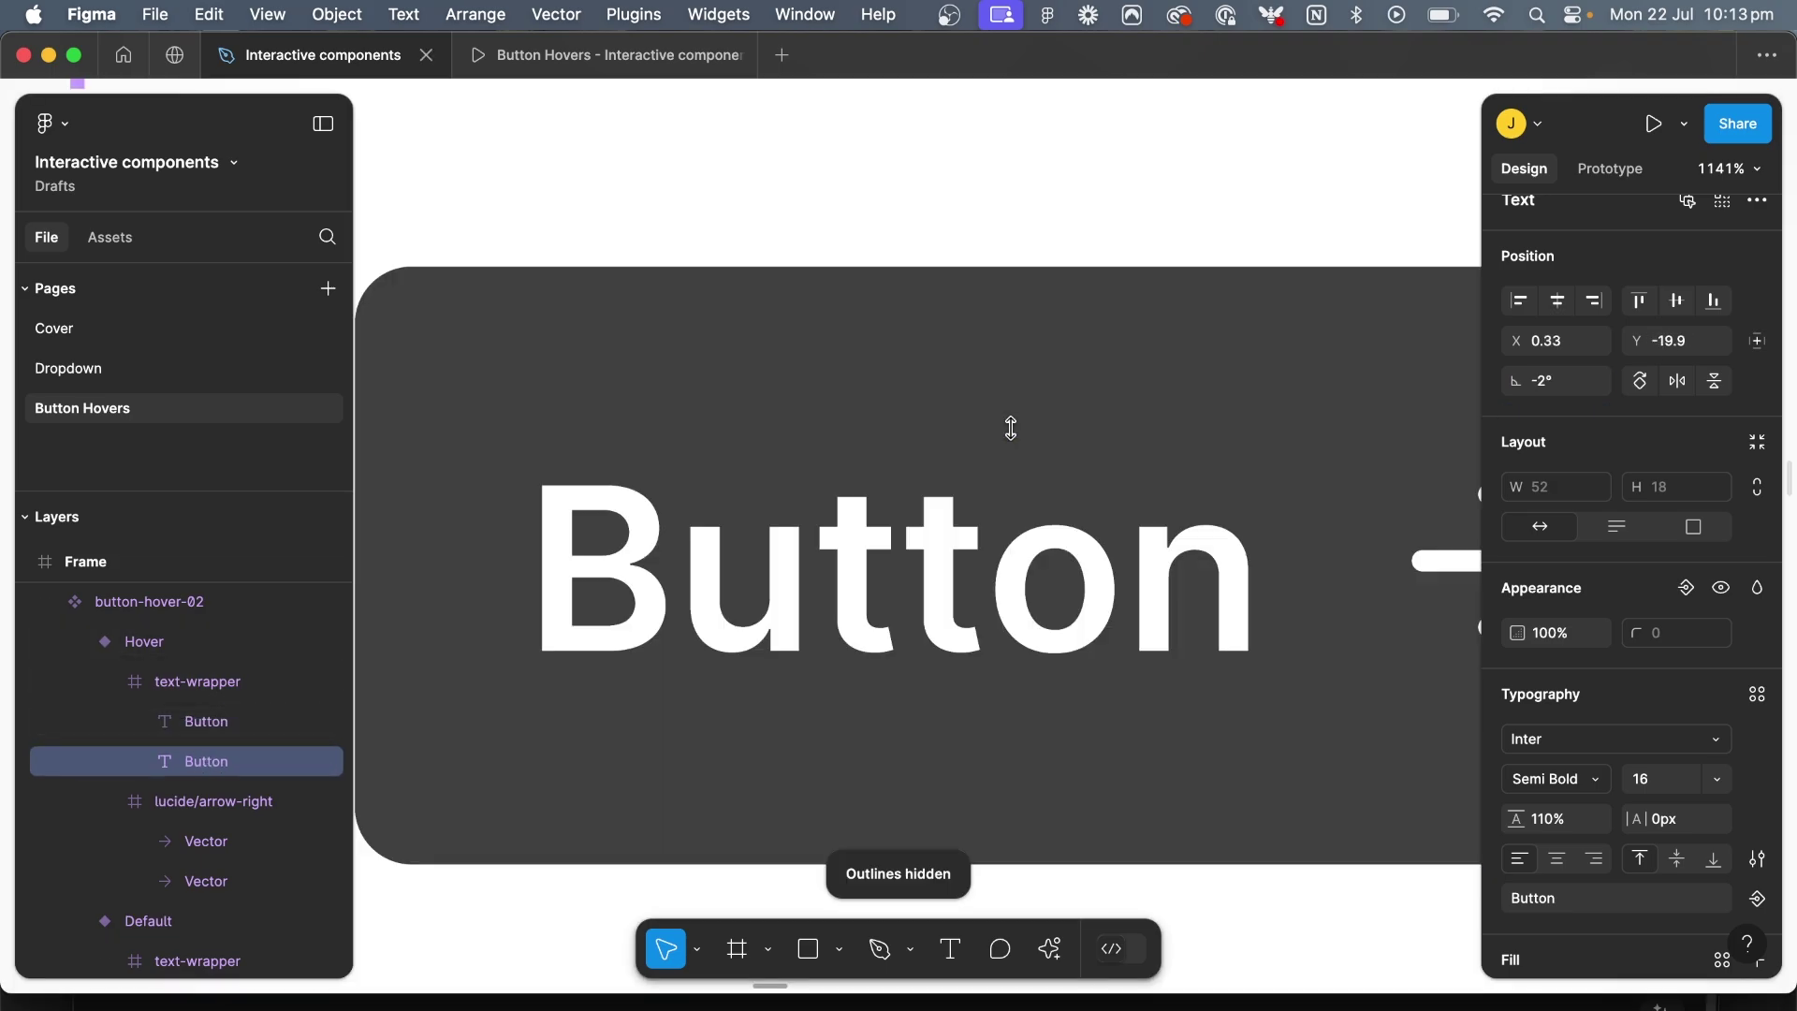
pyautogui.scroll(-10, 1016, 426)
pyautogui.click(1043, 358)
# Link Default to Hover with a While hovering trigger, 450ms Ease out Smart animate
pyautogui.click(1101, 281)
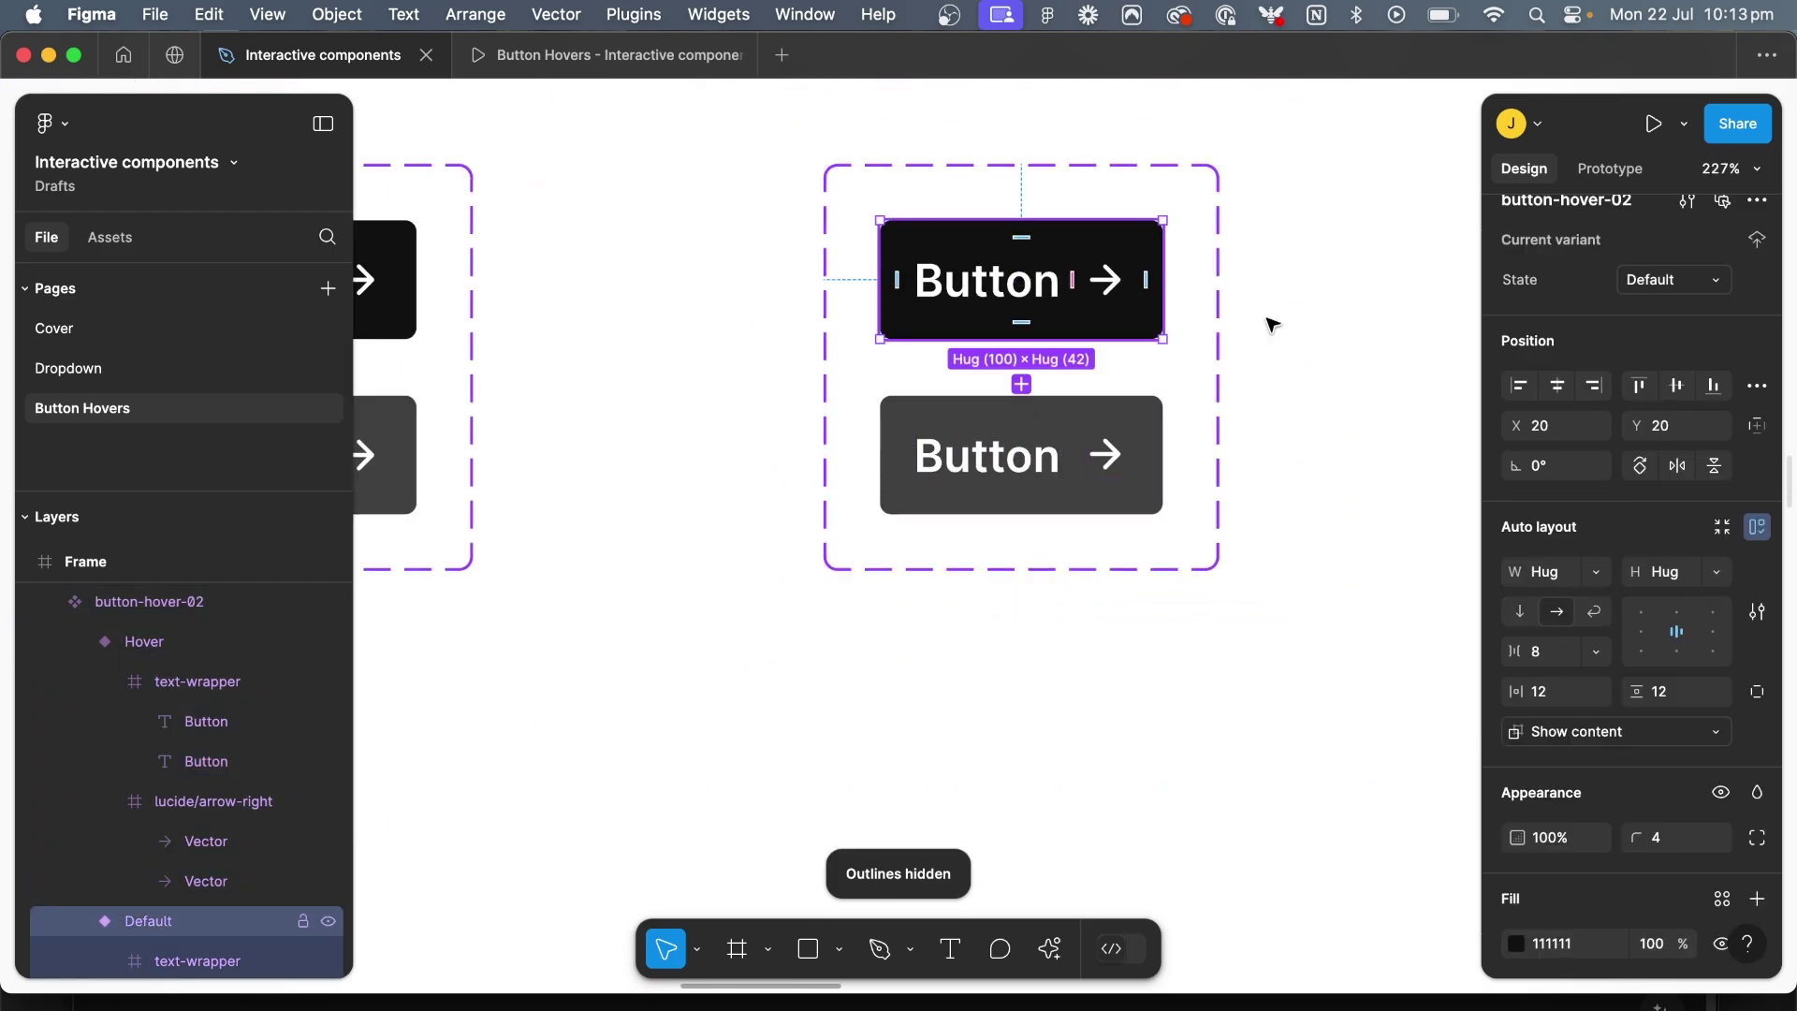
pyautogui.click(1608, 168)
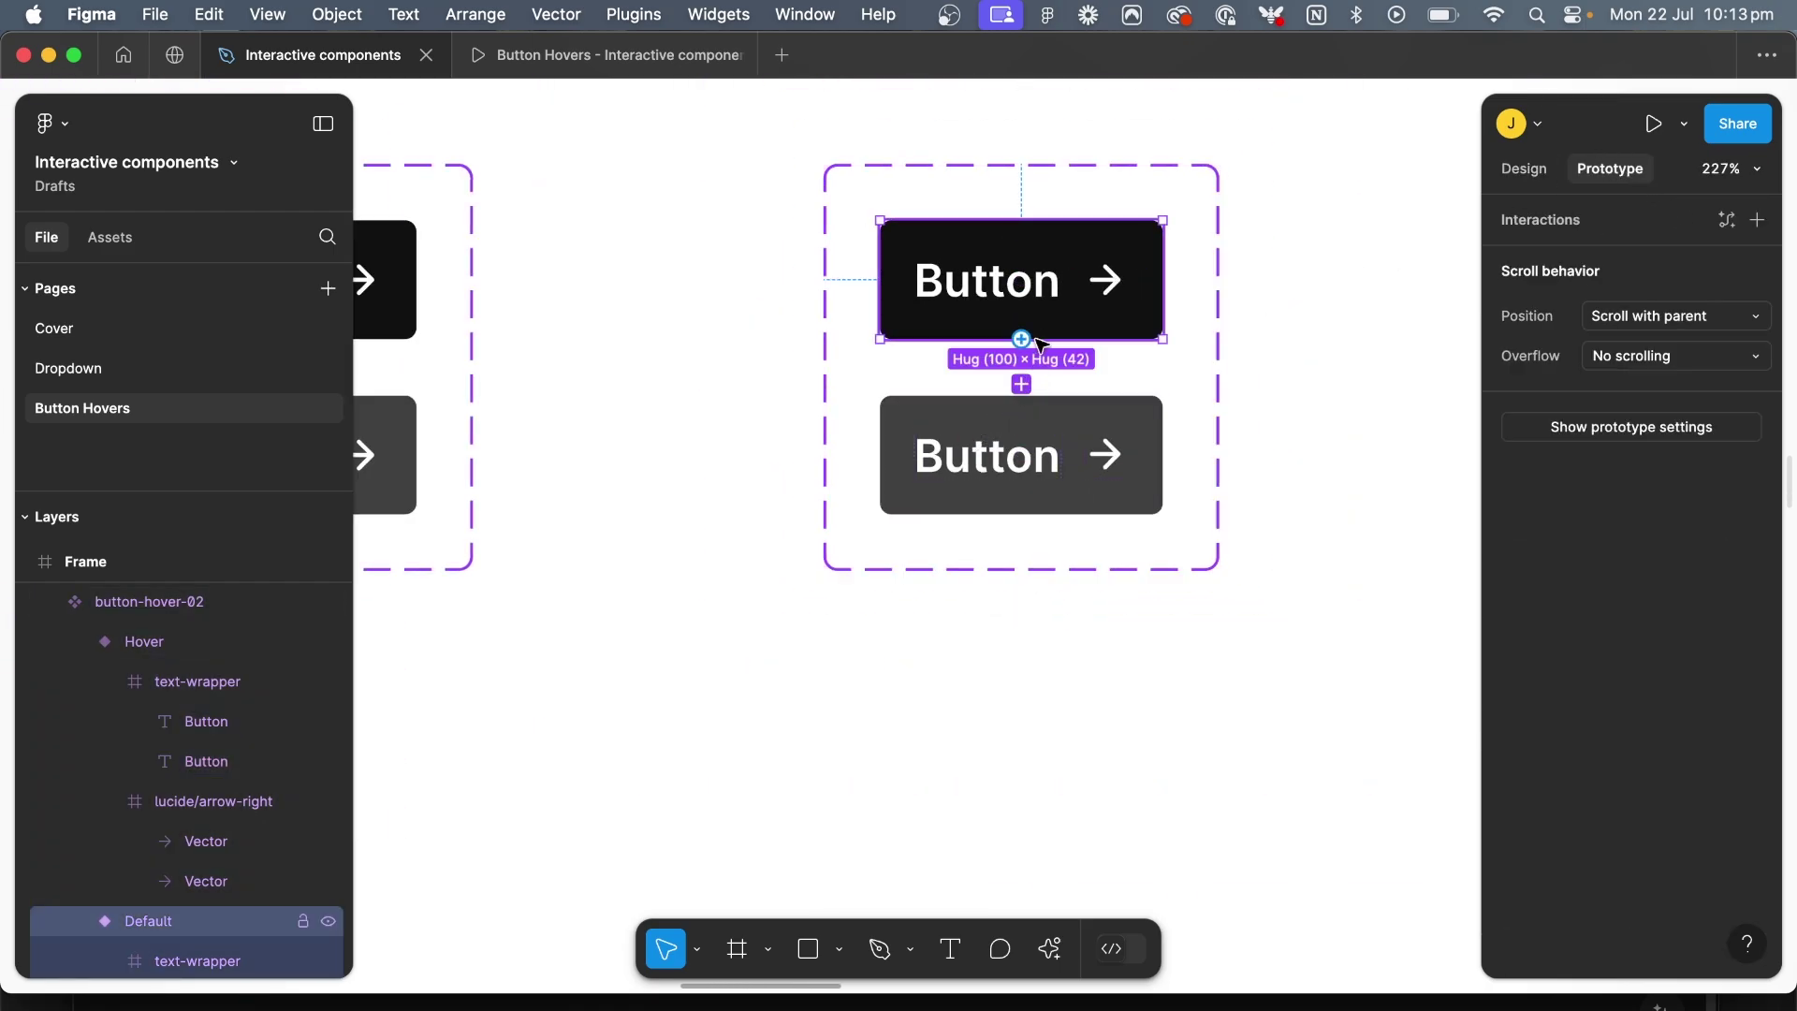
pyautogui.moveTo(1021, 384); pyautogui.dragTo(1027, 502)
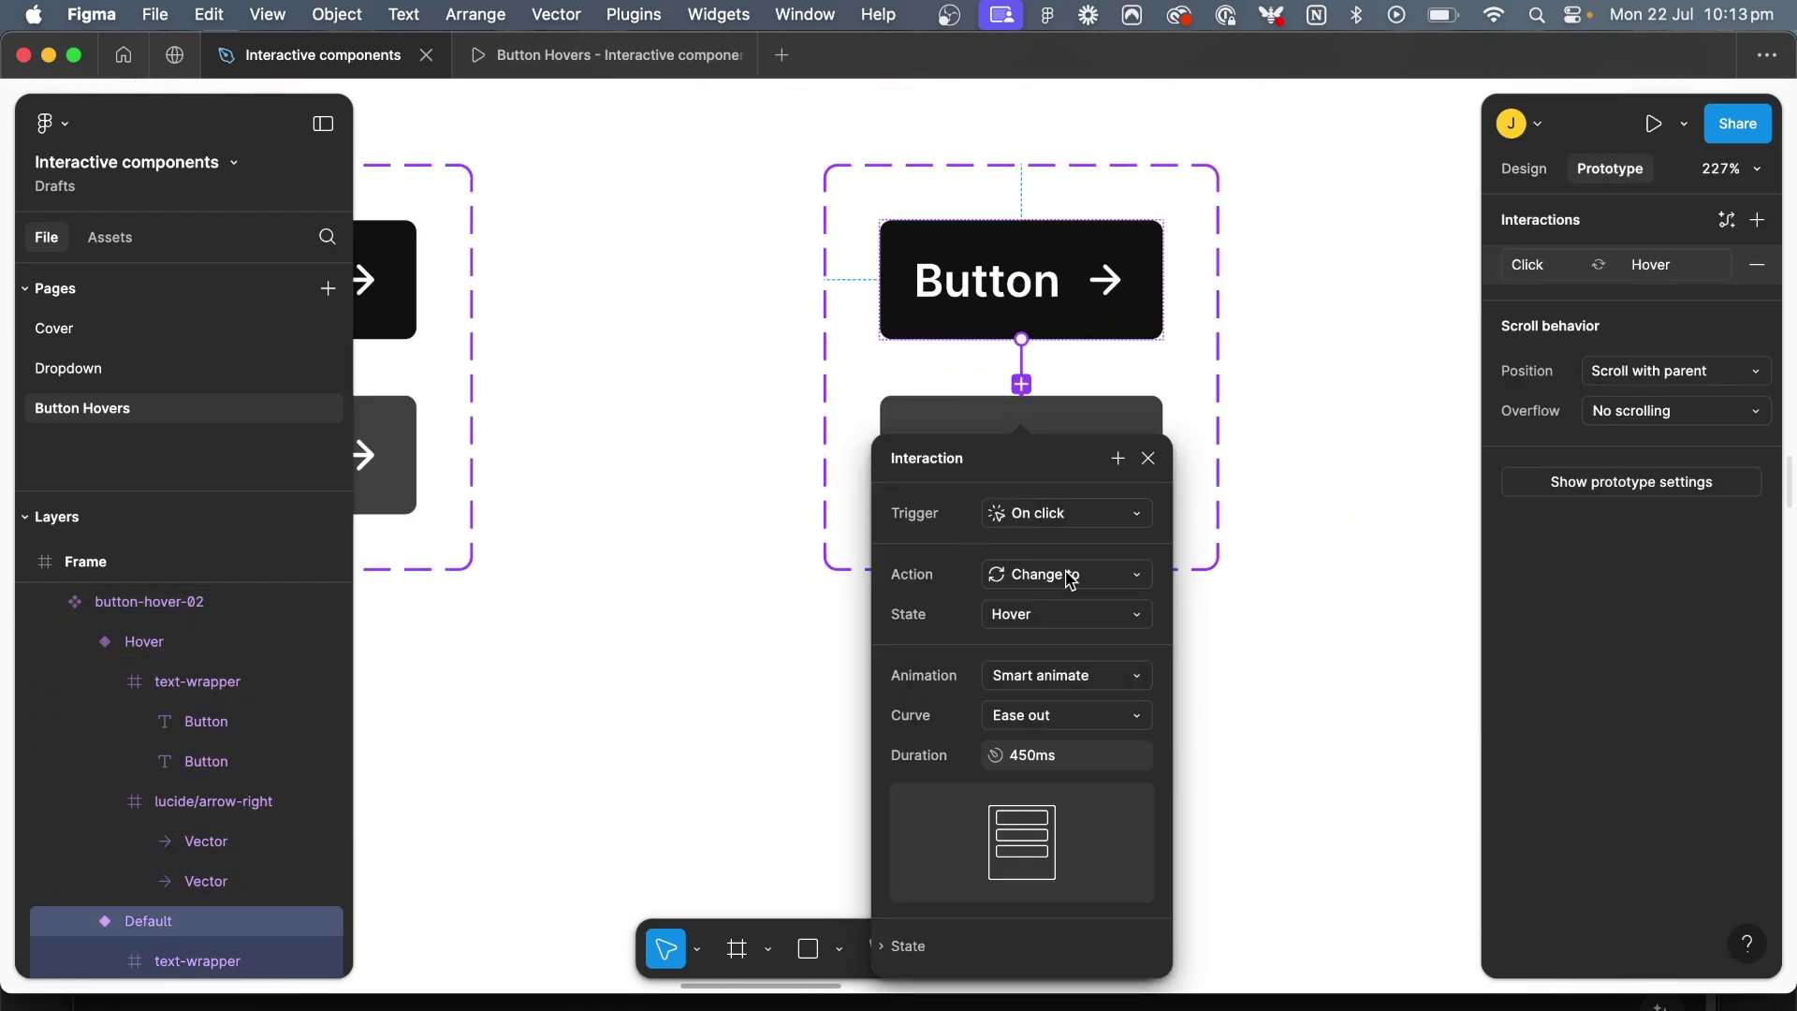
pyautogui.click(1076, 523)
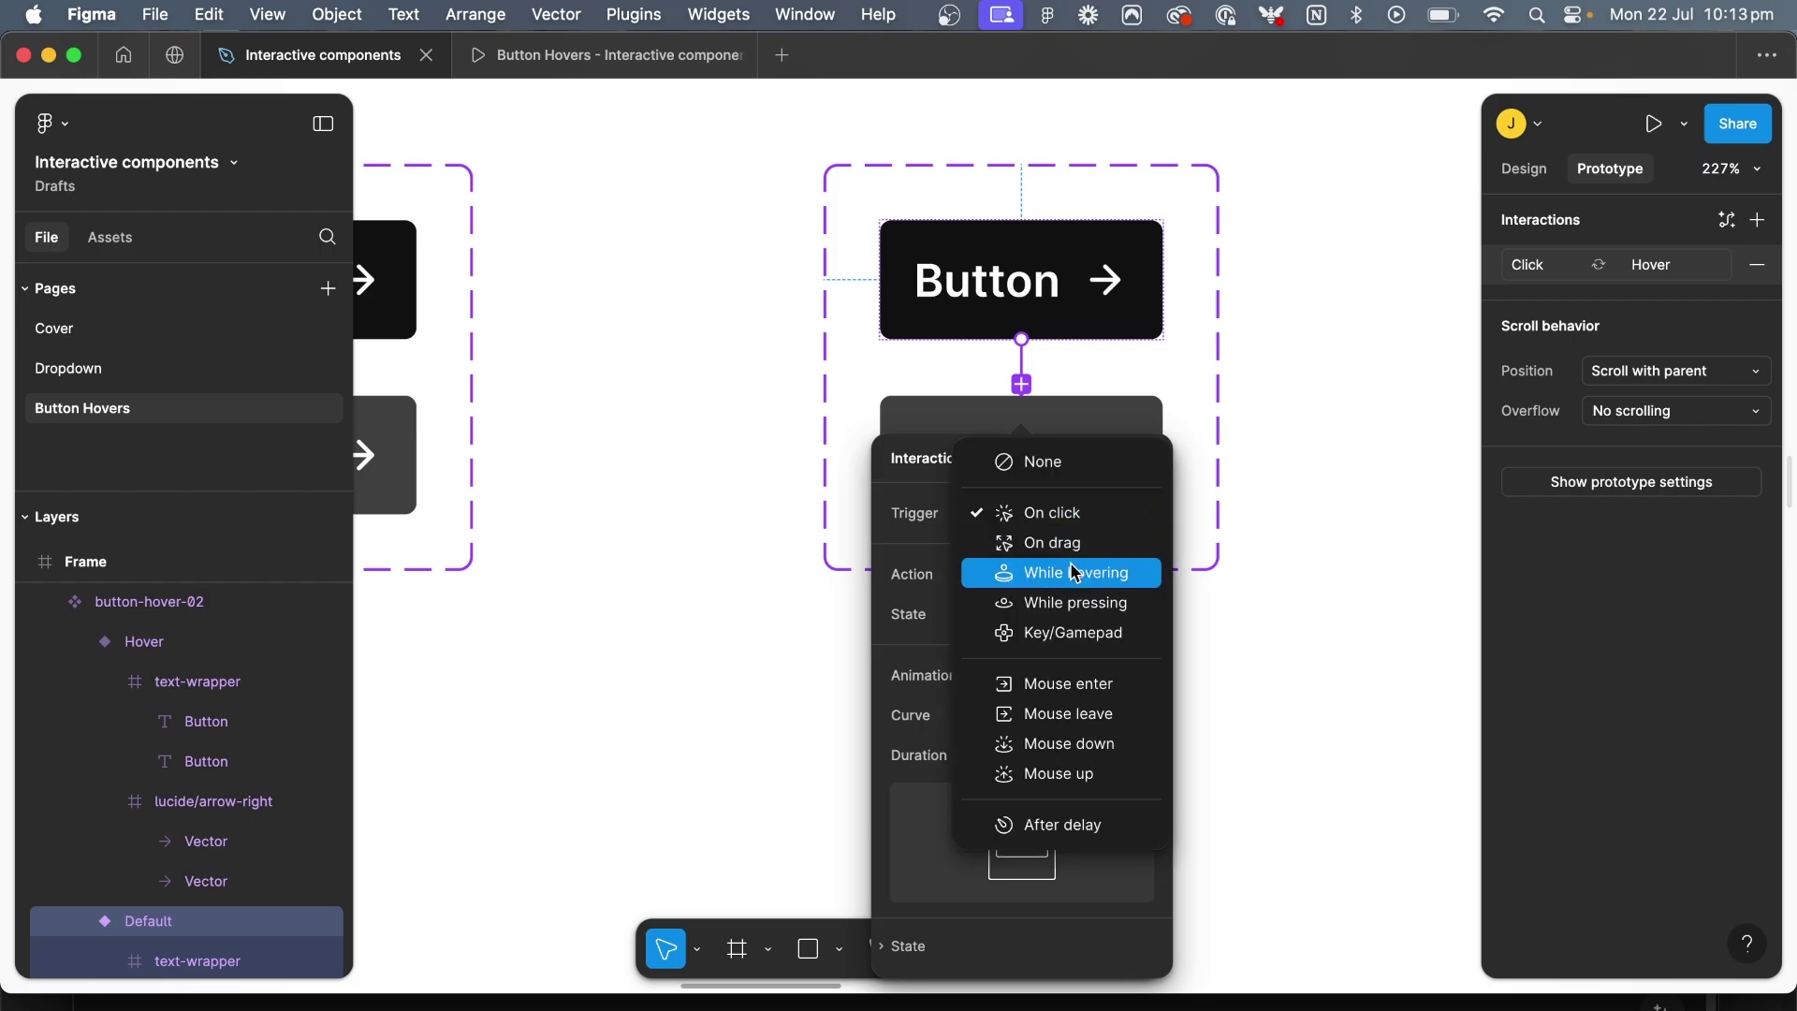
pyautogui.click(1068, 571)
pyautogui.click(667, 575)
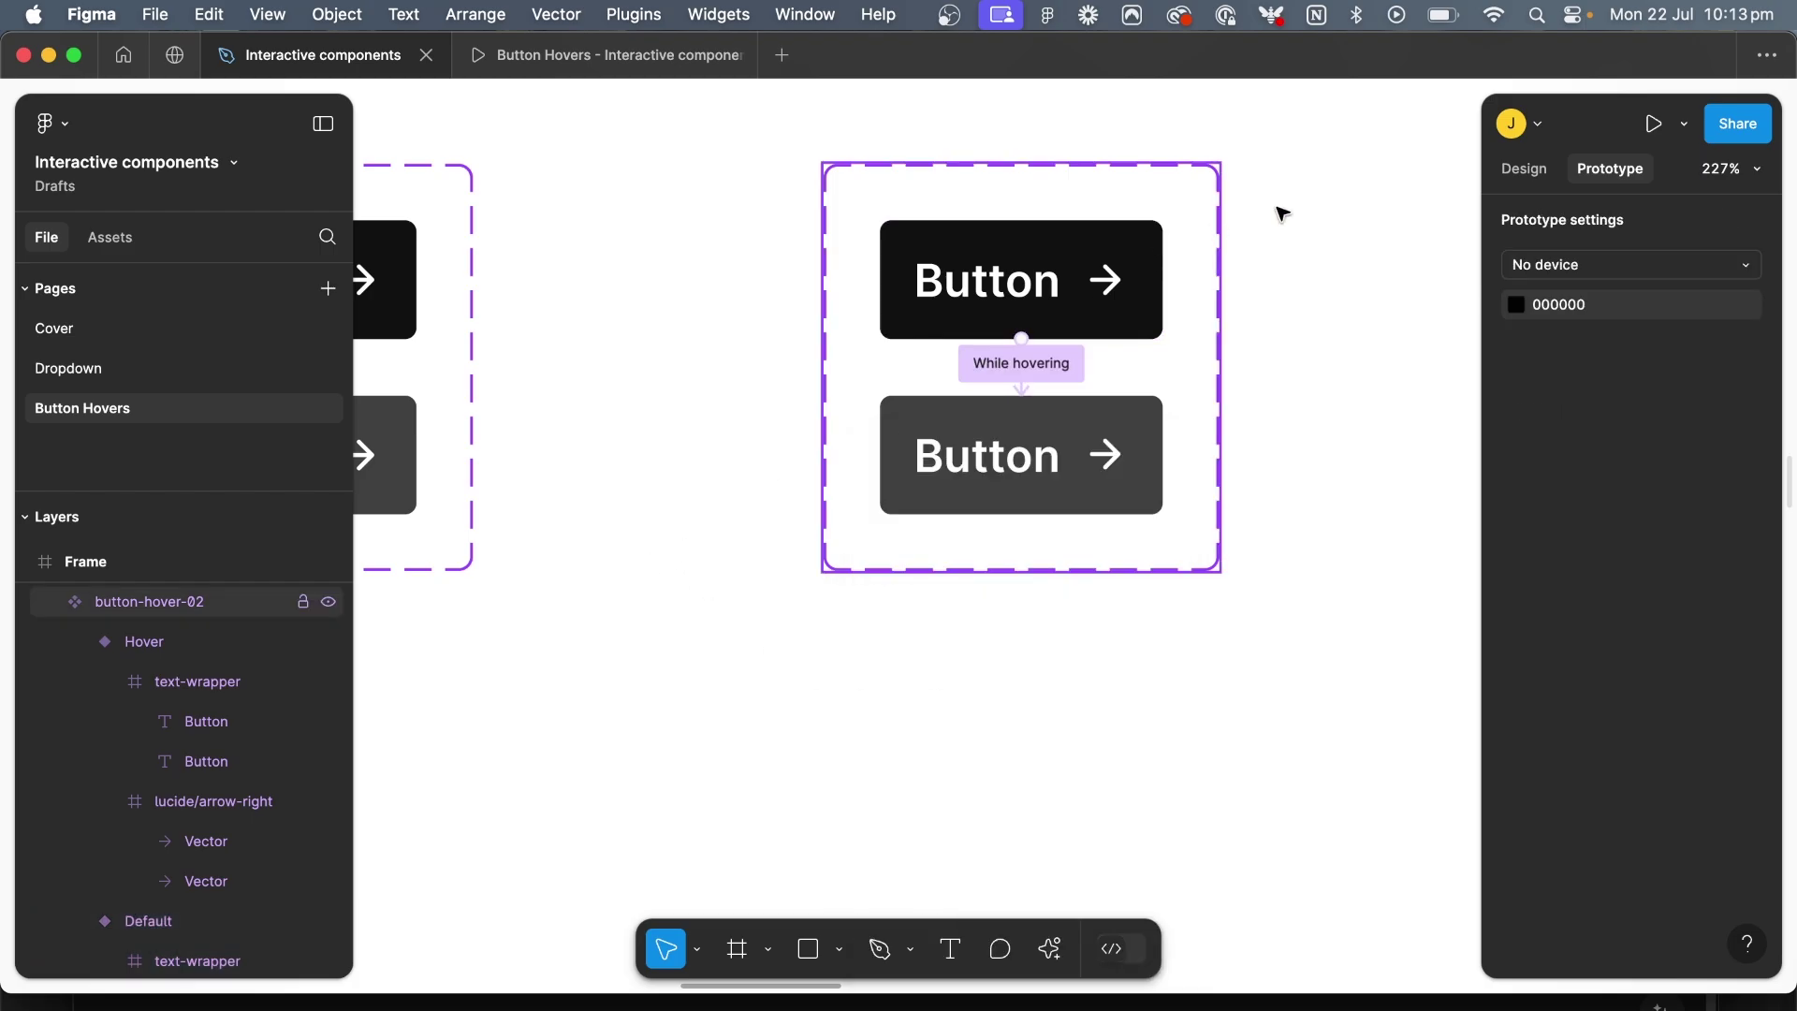
pyautogui.click(1508, 173)
# Place a button-hover-02 instance in the newsletter form and widen it to 146
pyautogui.click(1000, 290)
pyautogui.scroll(-5, 992, 286)
pyautogui.click(992, 286)
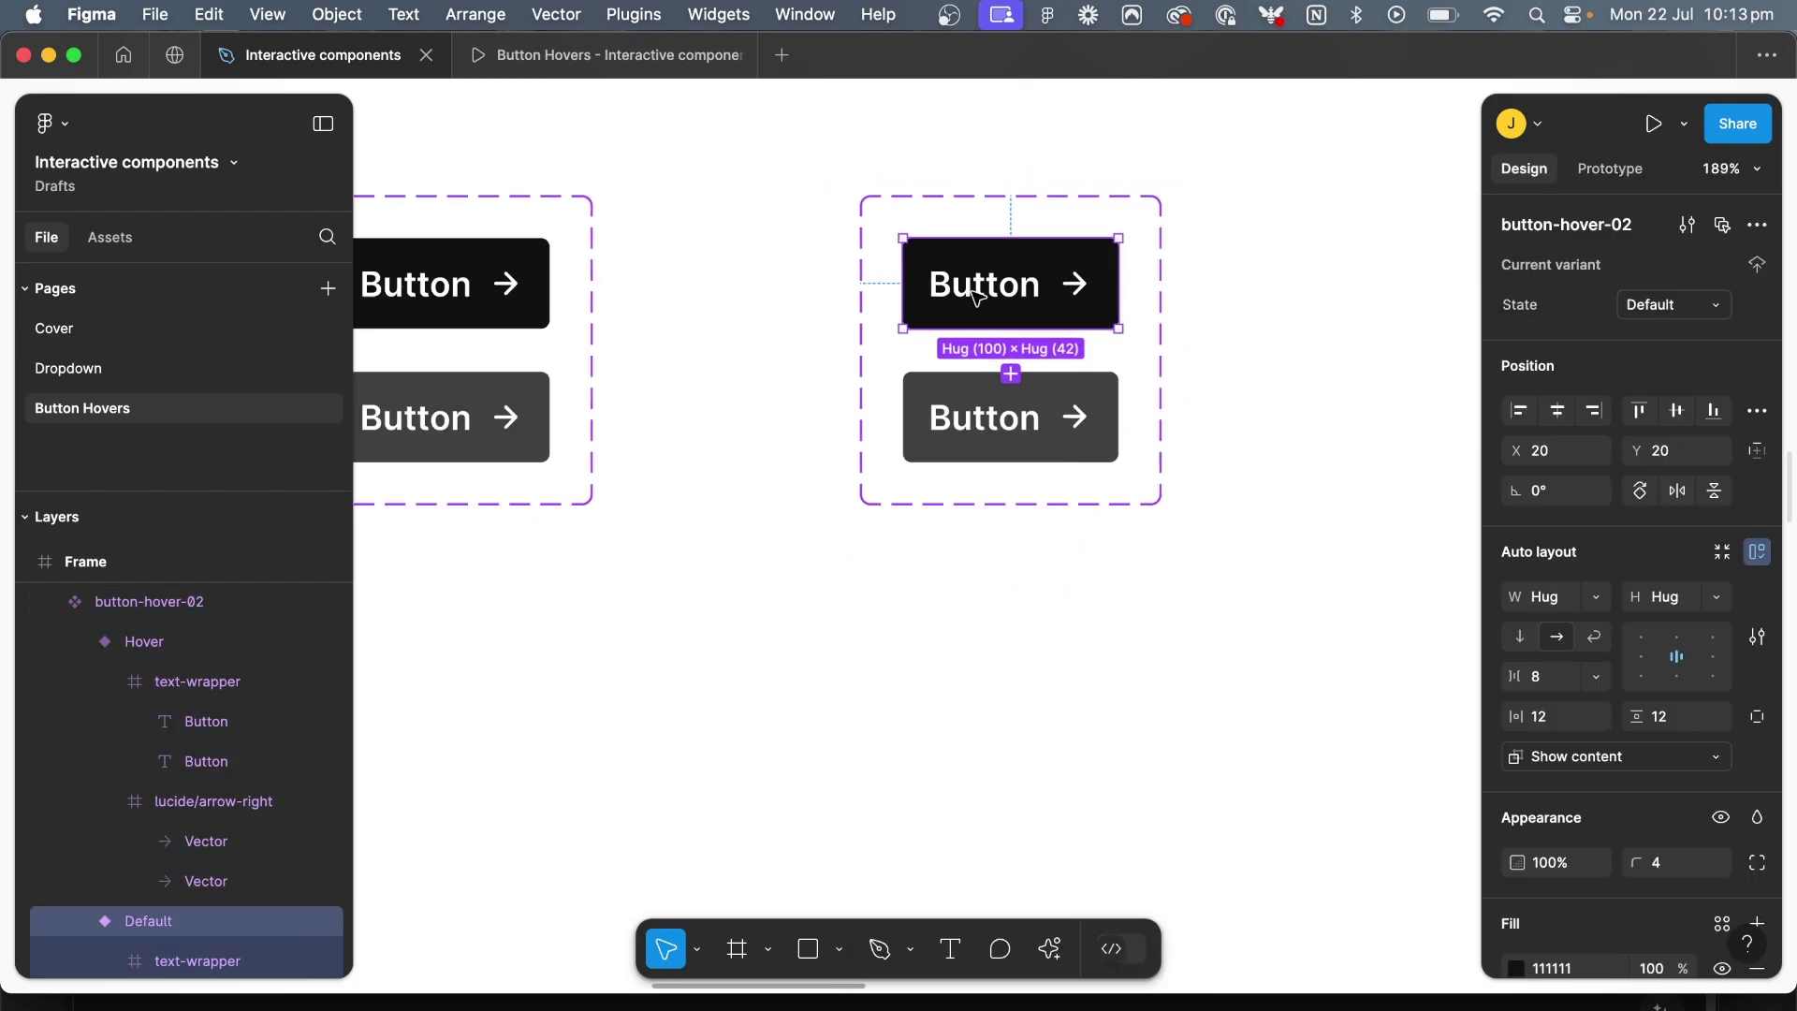
pyautogui.moveTo(1003, 289); pyautogui.dragTo(876, 526)
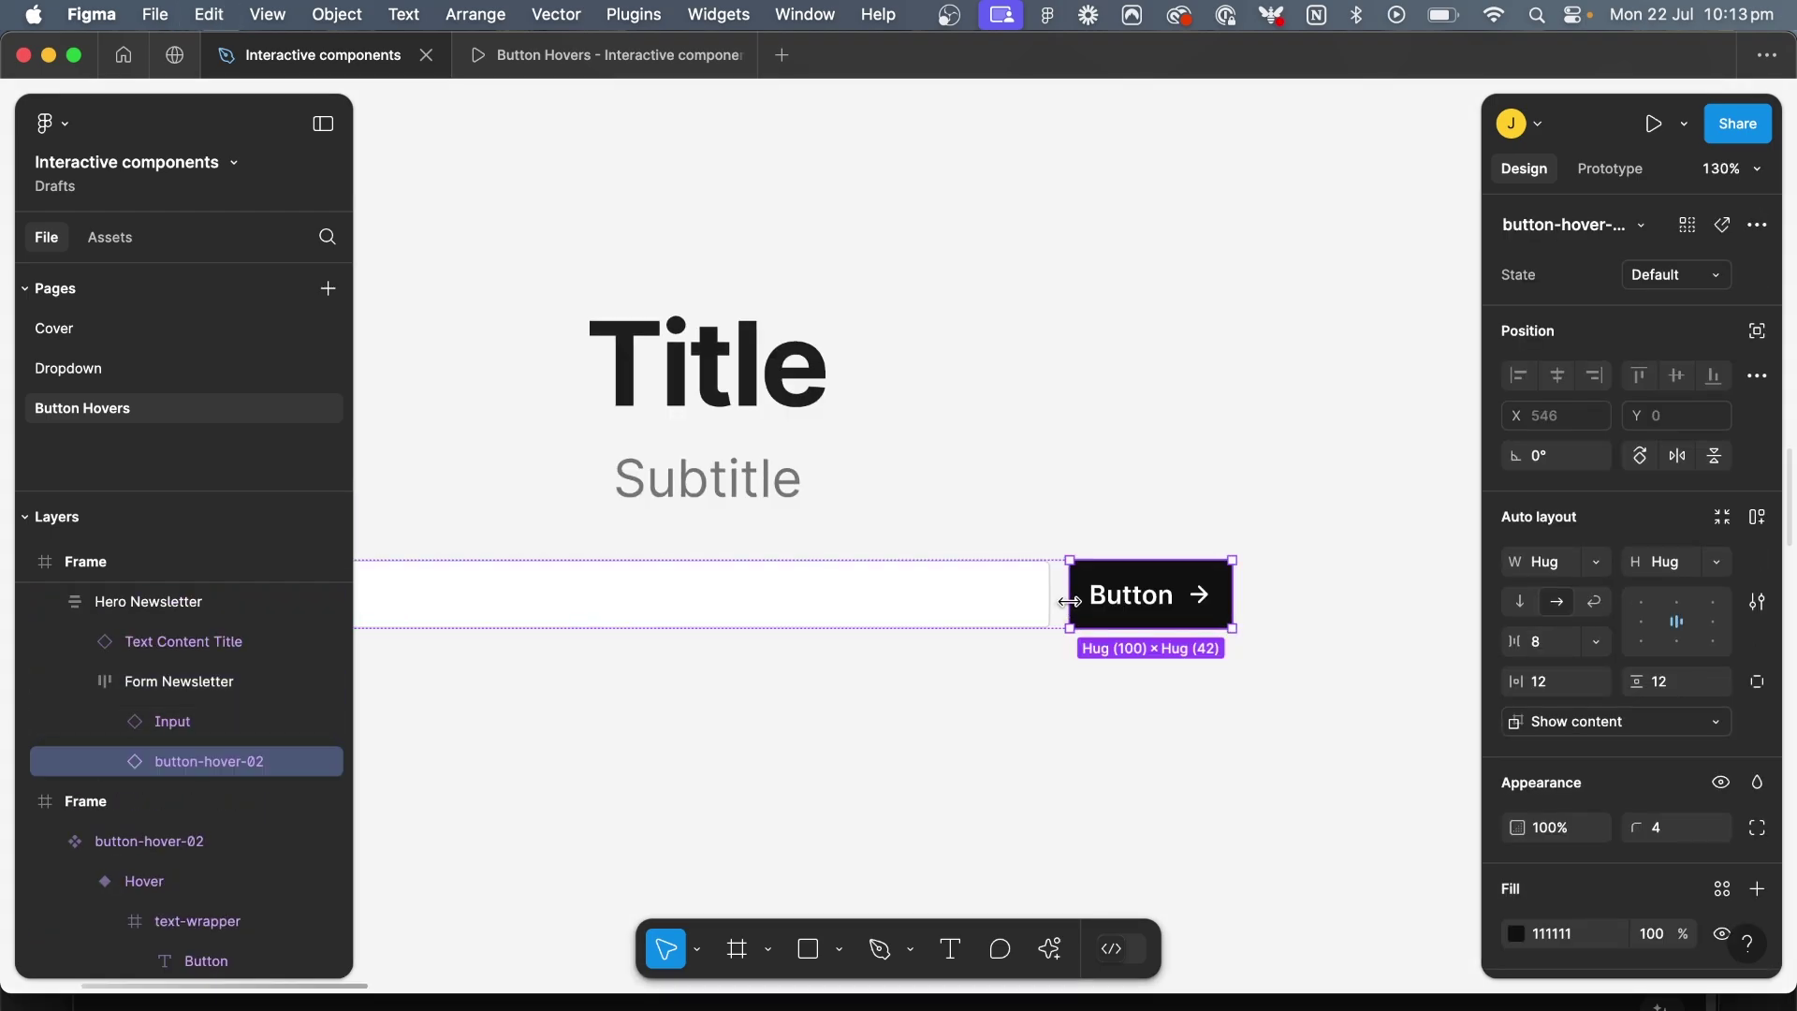
pyautogui.moveTo(1053, 602); pyautogui.dragTo(995, 599)
# Preview the newsletter Frame to test the hover, then move the right variant set beside the left
pyautogui.scroll(-6, 992, 599)
pyautogui.click(518, 246)
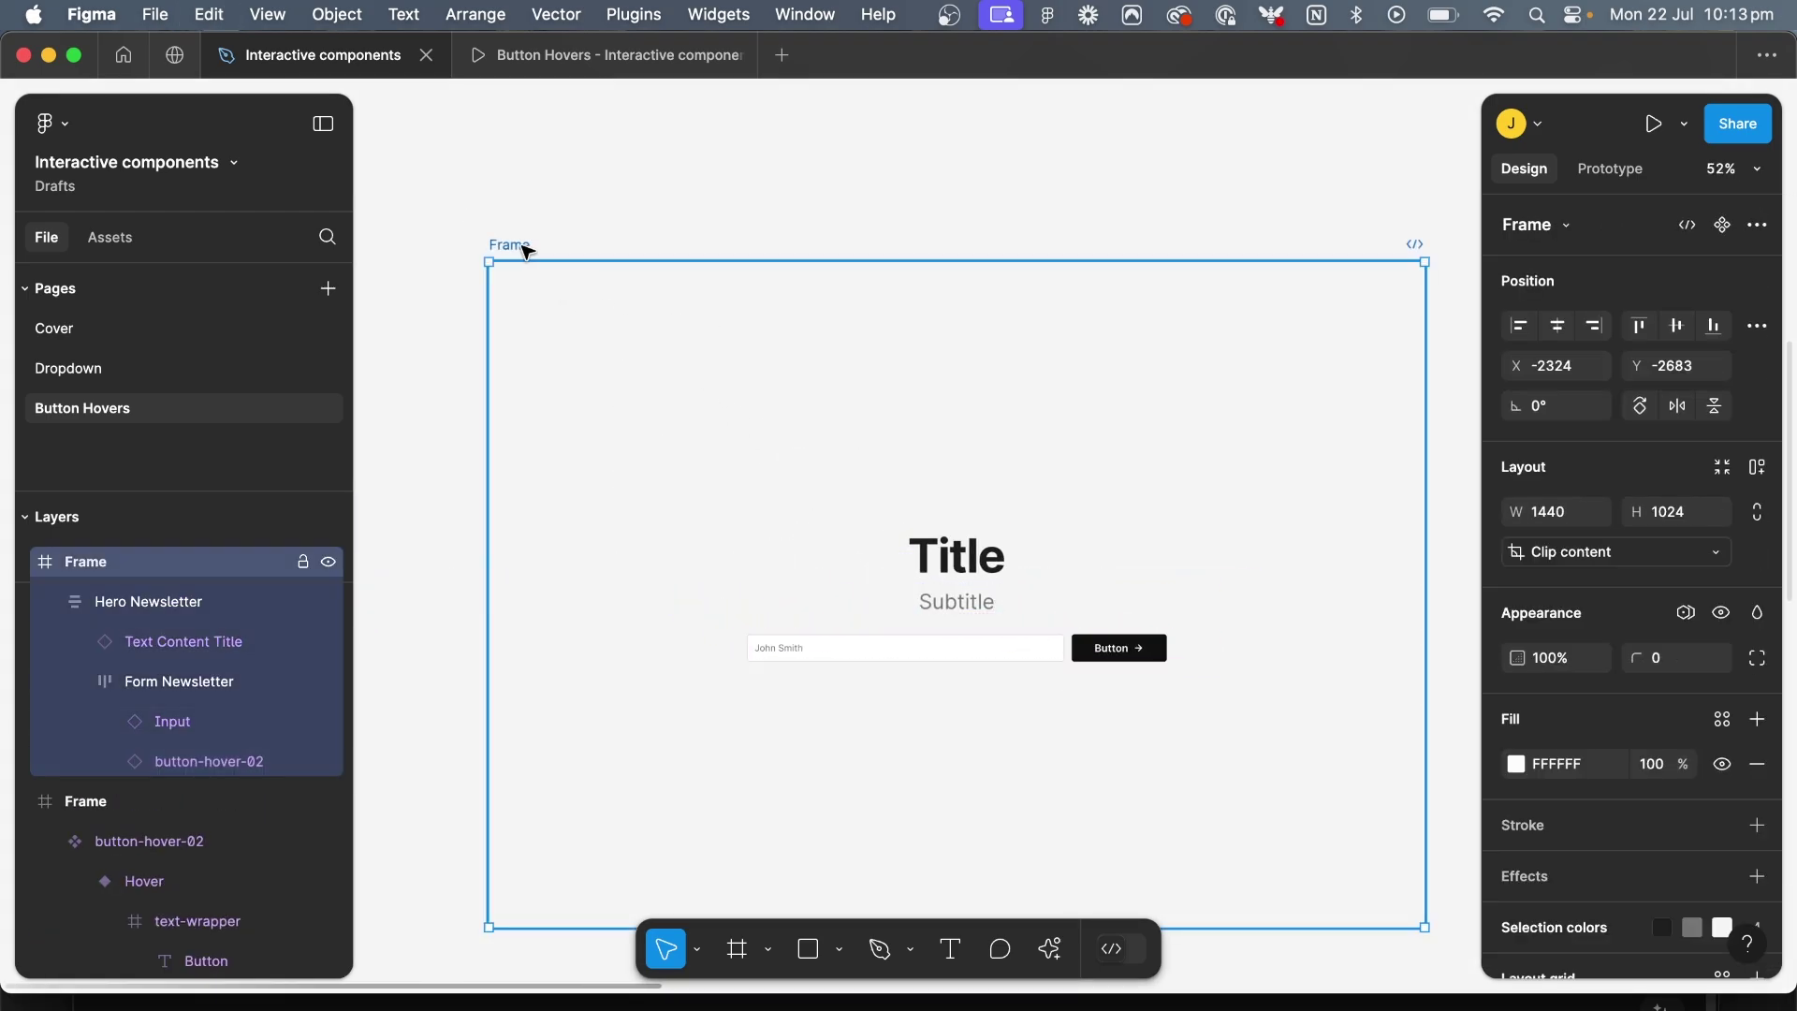
pyautogui.click(1653, 125)
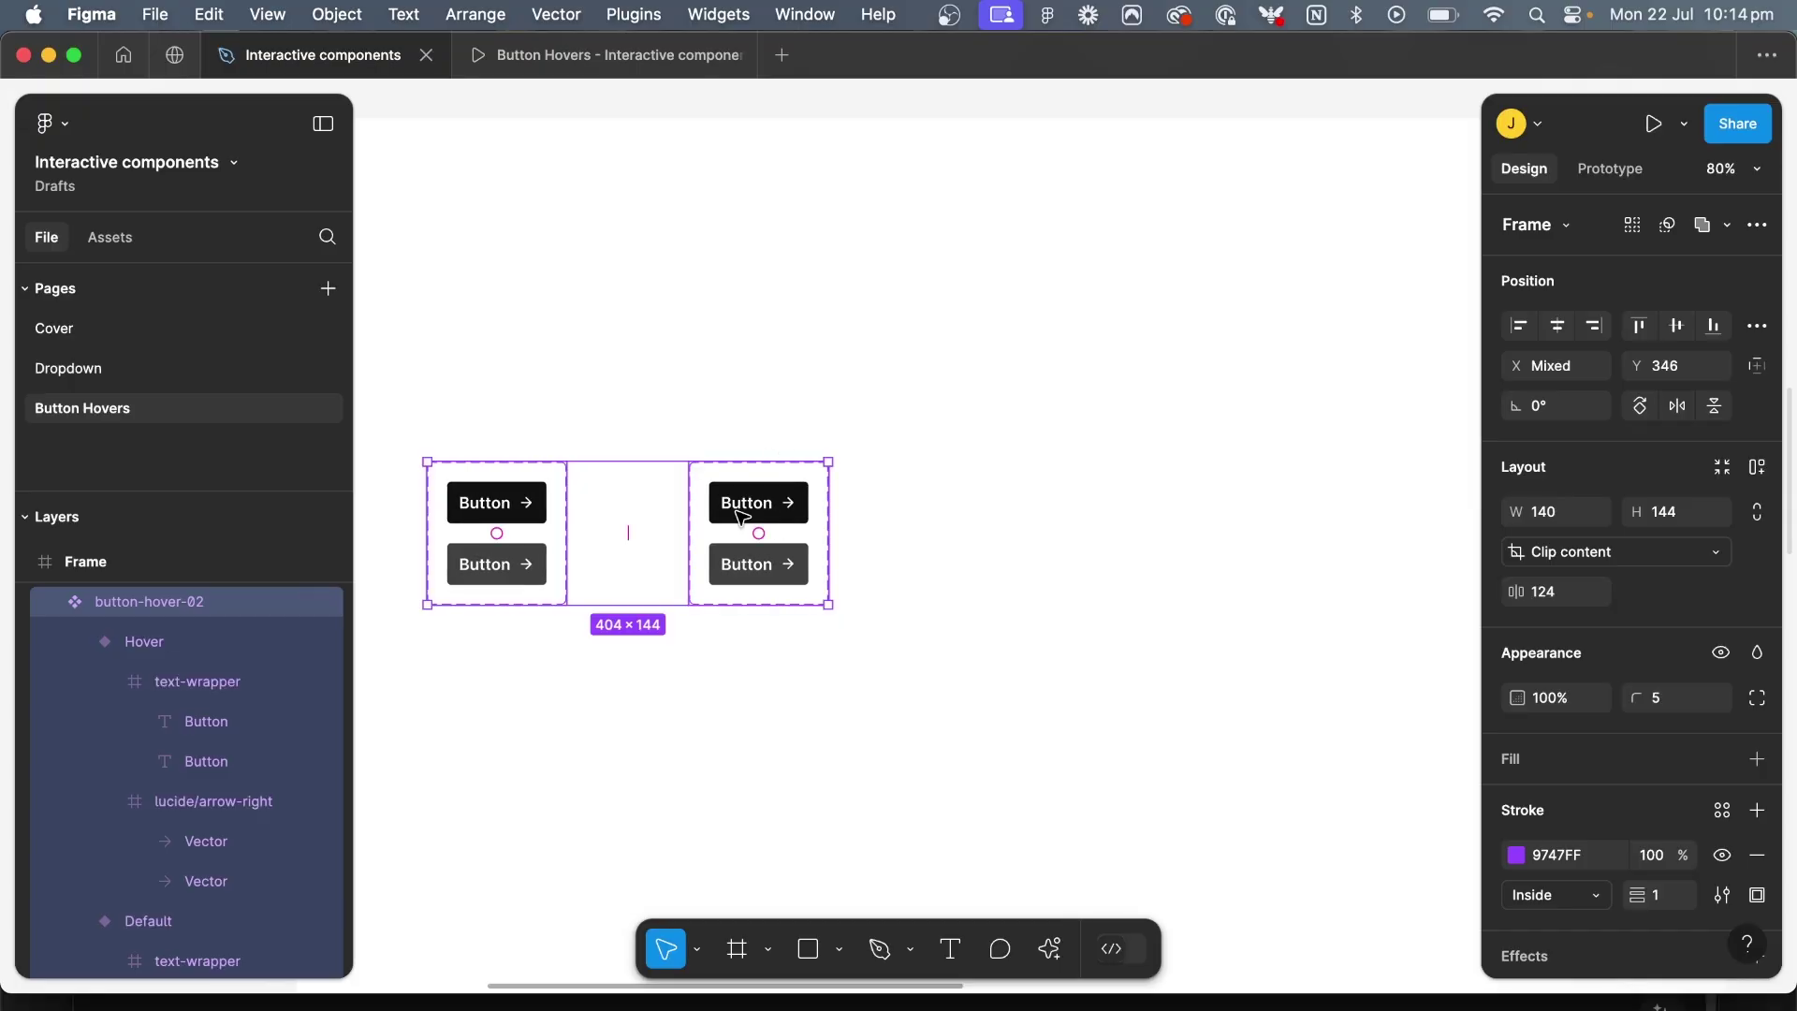
pyautogui.moveTo(742, 518); pyautogui.dragTo(1052, 514)
# Duplicate the Default variant, detach the copy, and rename it button-hover-03
pyautogui.click(708, 510)
pyautogui.hotkey('shift', '2')
pyautogui.rightClick(1020, 518)
pyautogui.click(1104, 599)
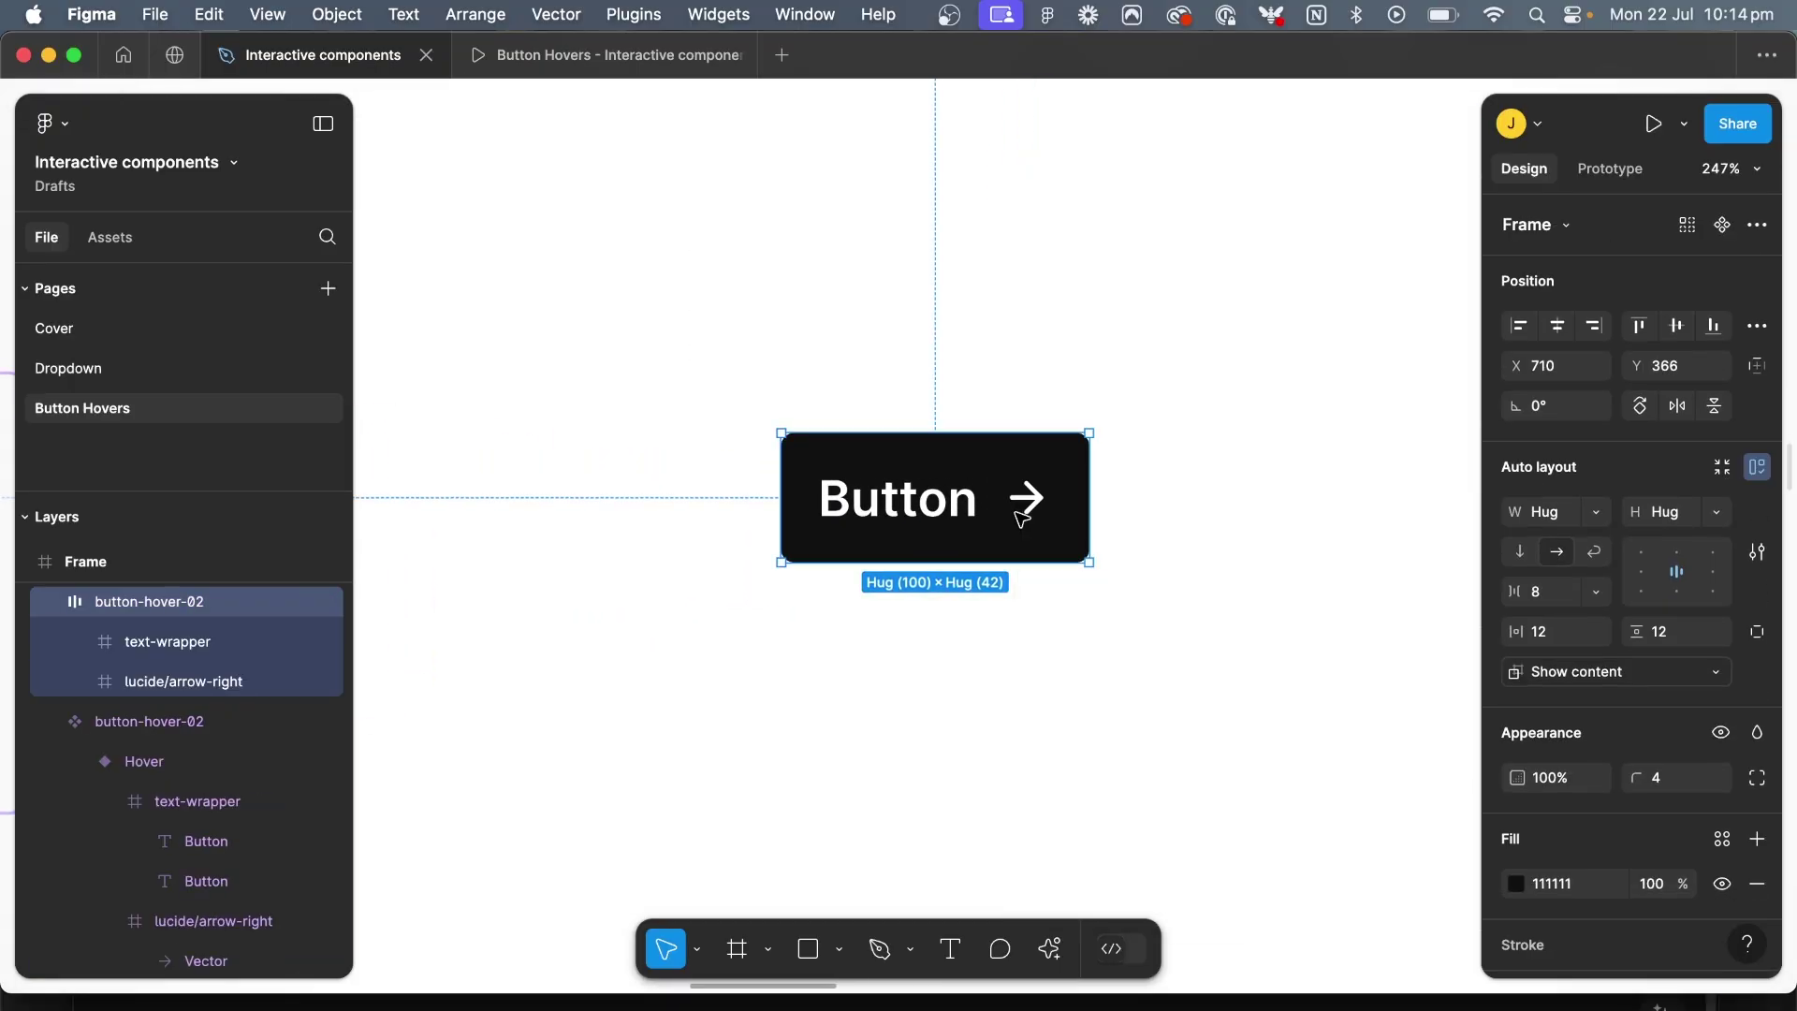
pyautogui.doubleClick(187, 606)
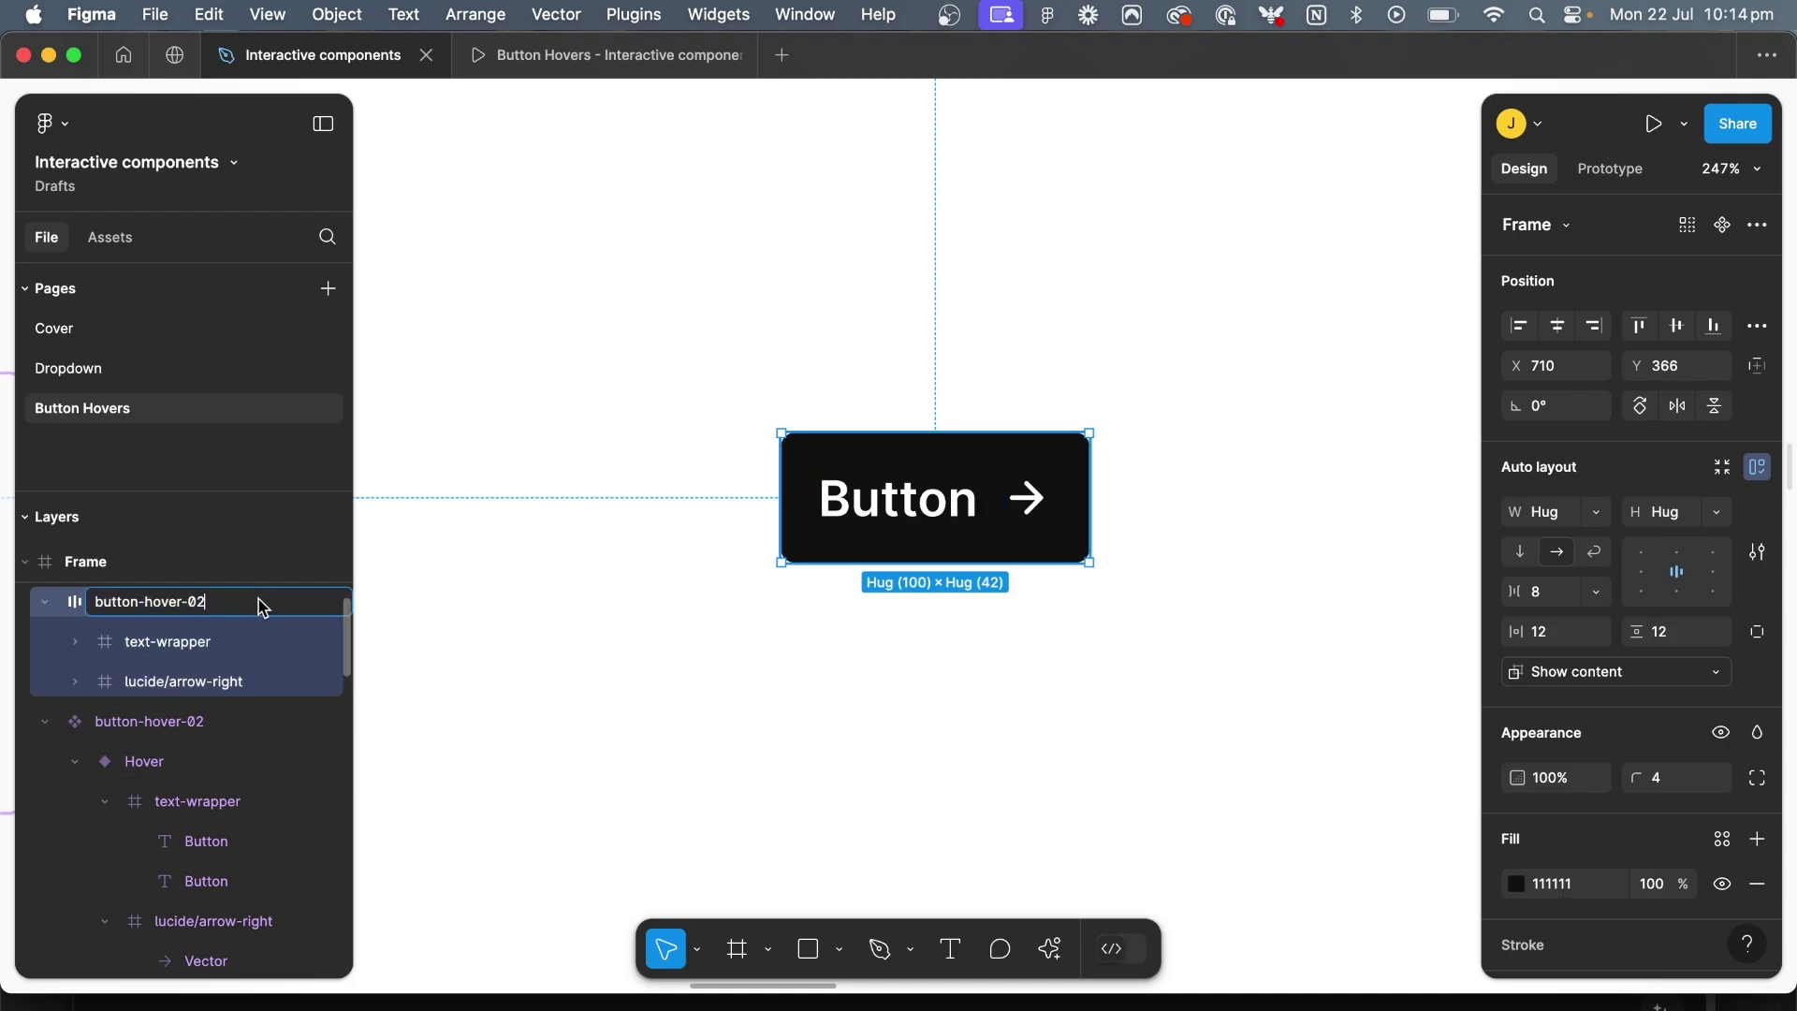
pyautogui.press('Return')
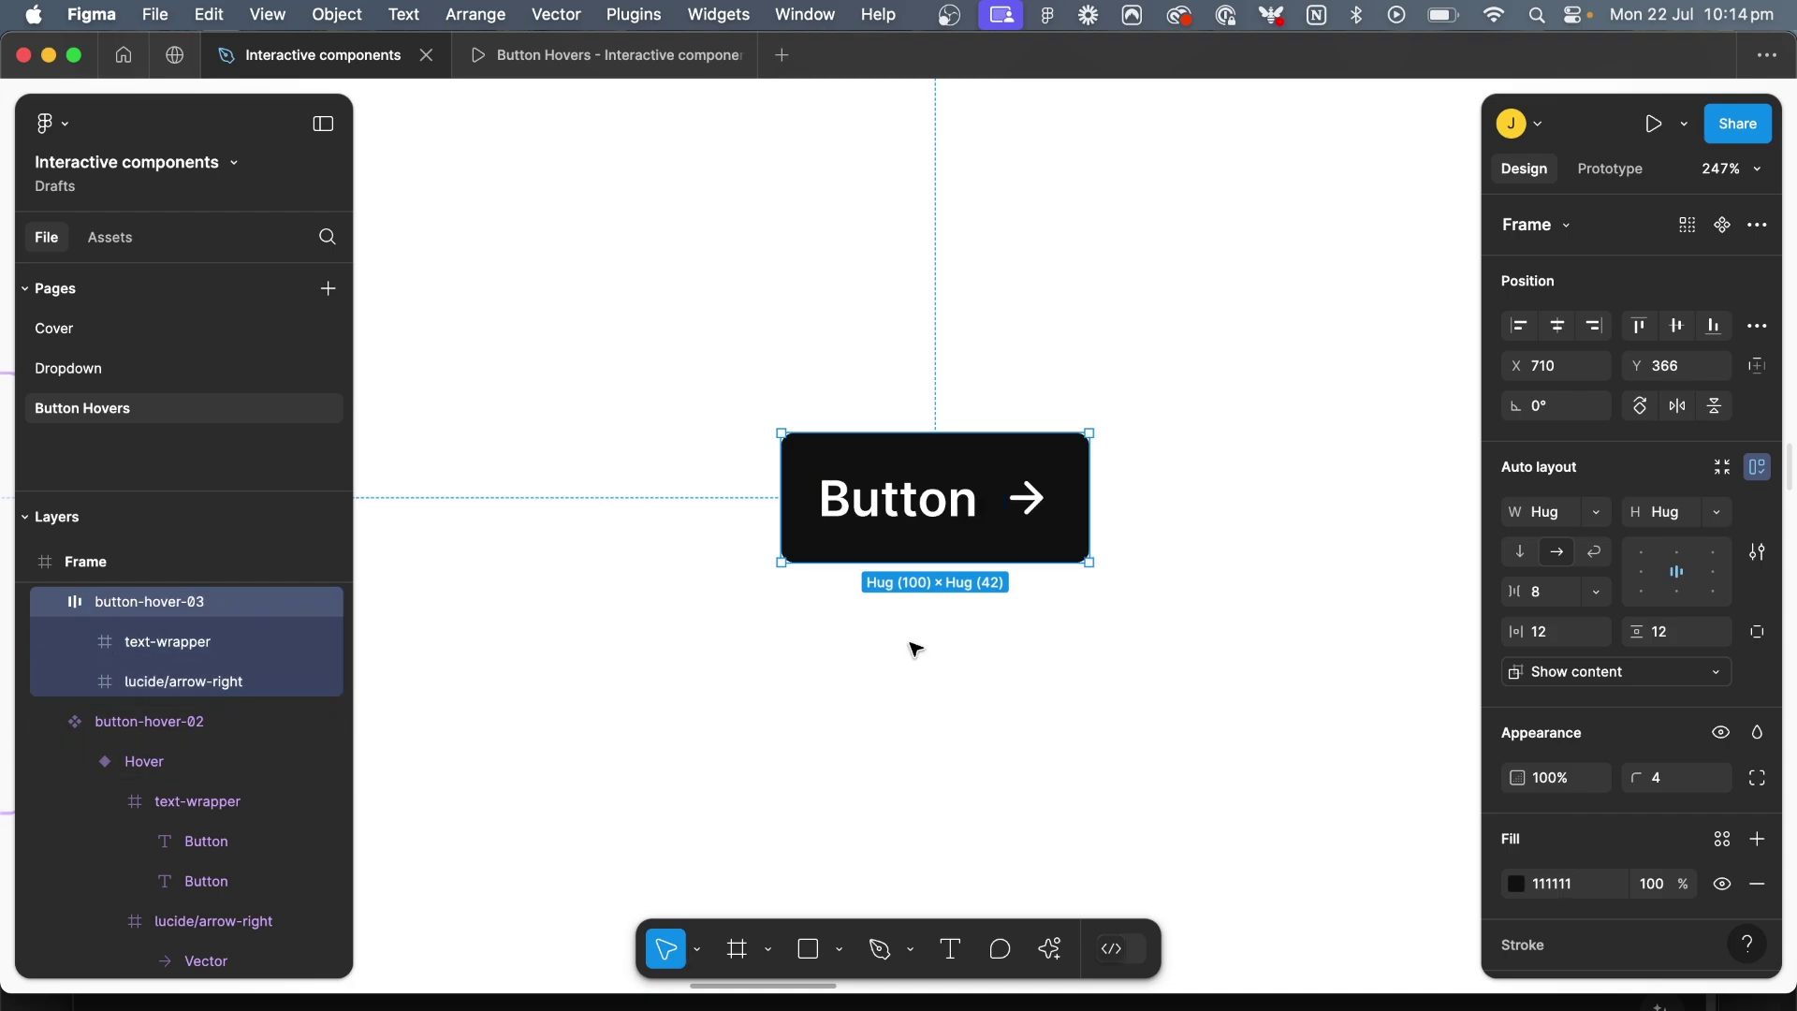
pyautogui.click(915, 646)
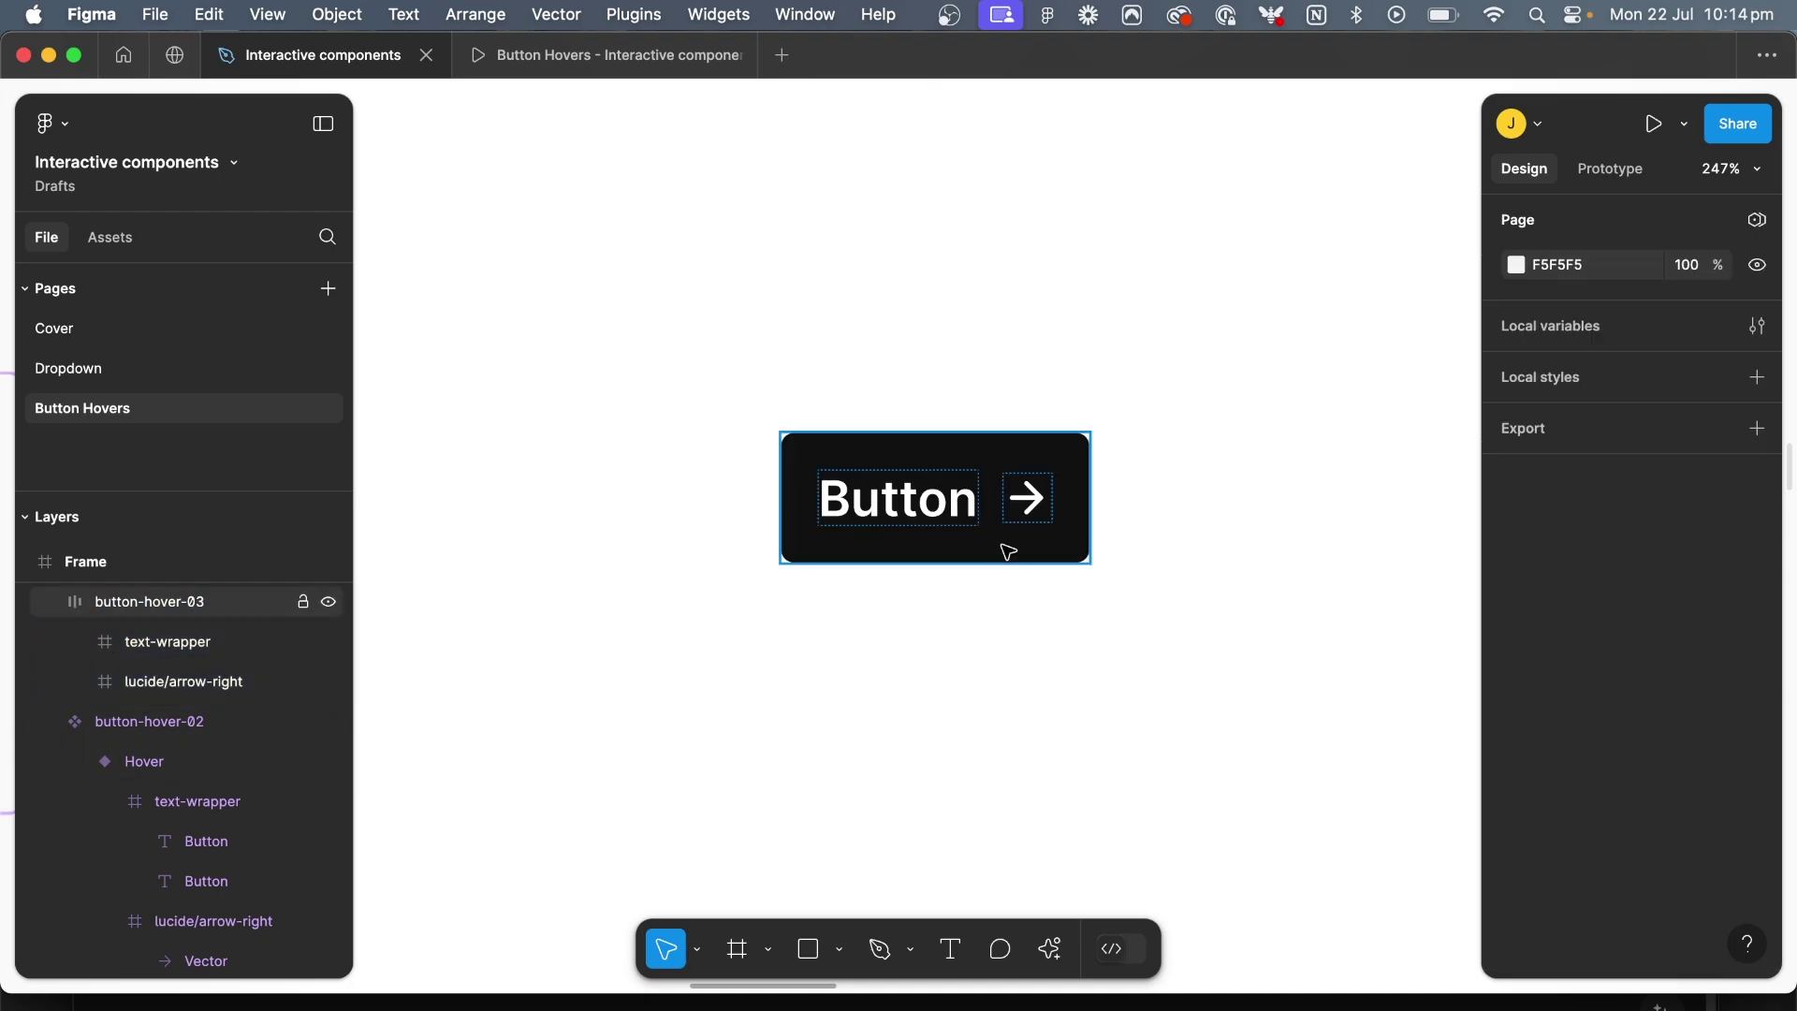
# Draw a grey rectangle below button-hover-03 and set its width to 100
pyautogui.click(951, 537)
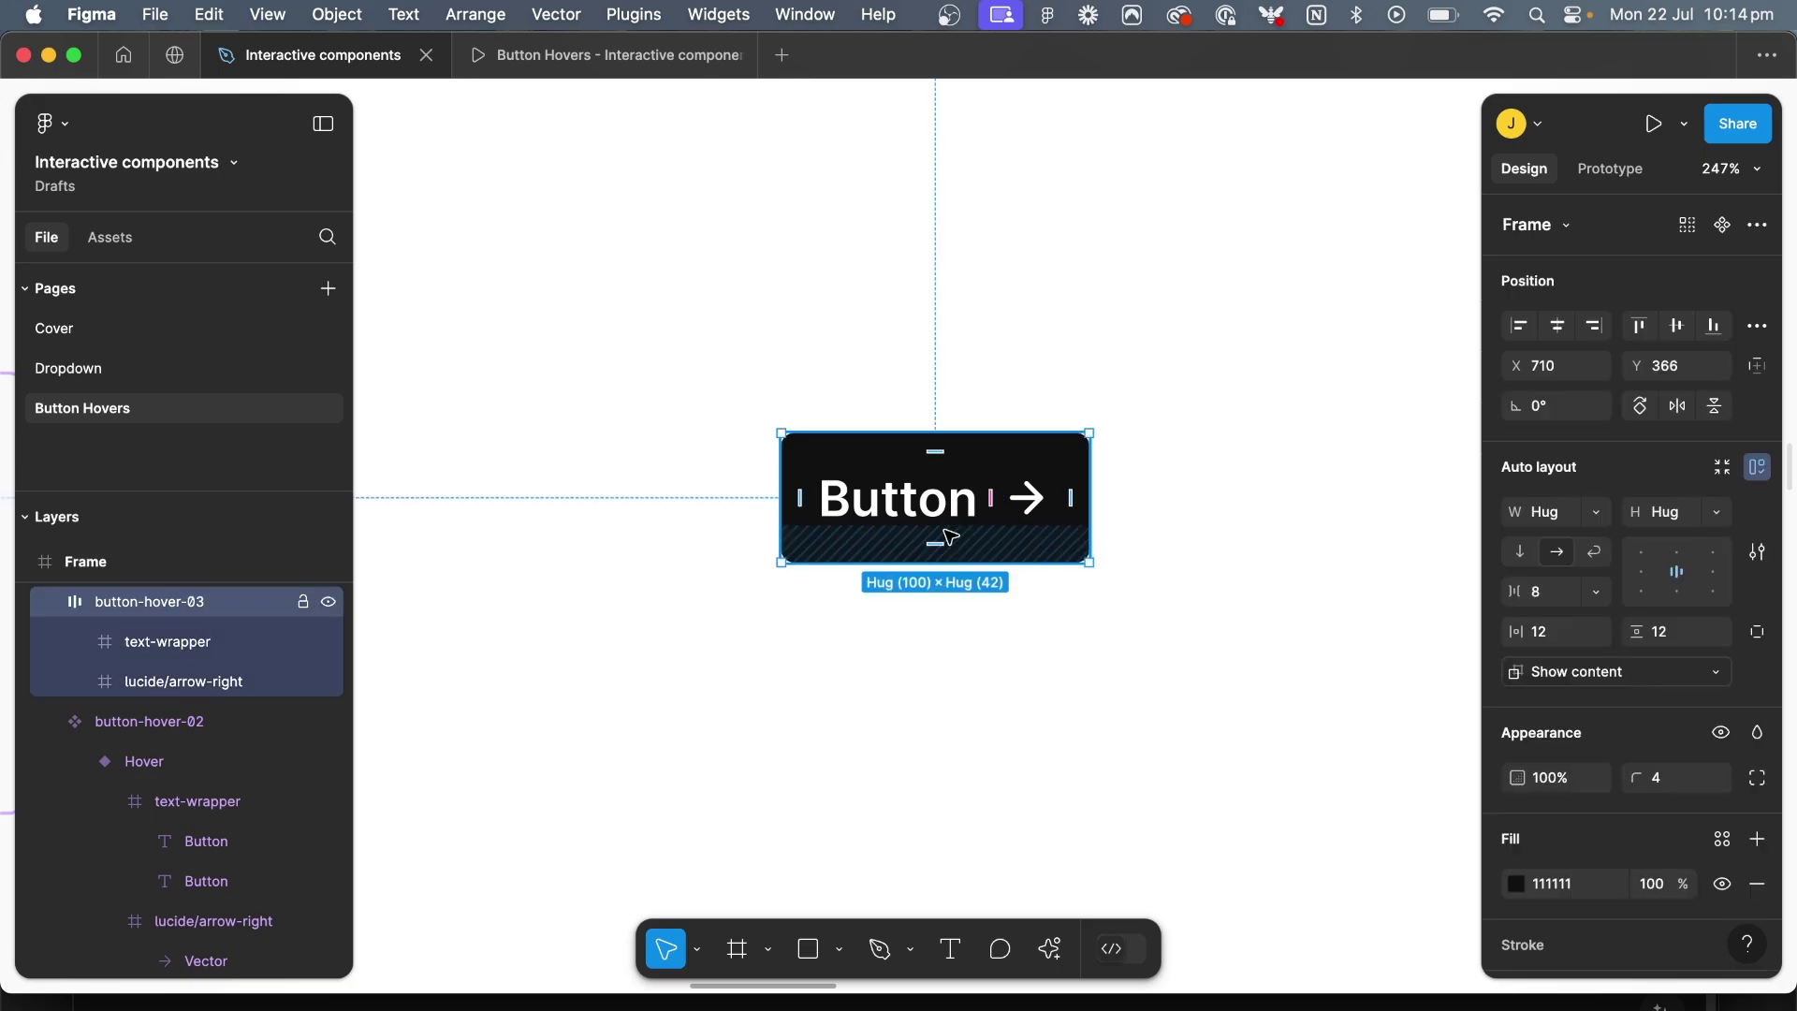
pyautogui.click(951, 515)
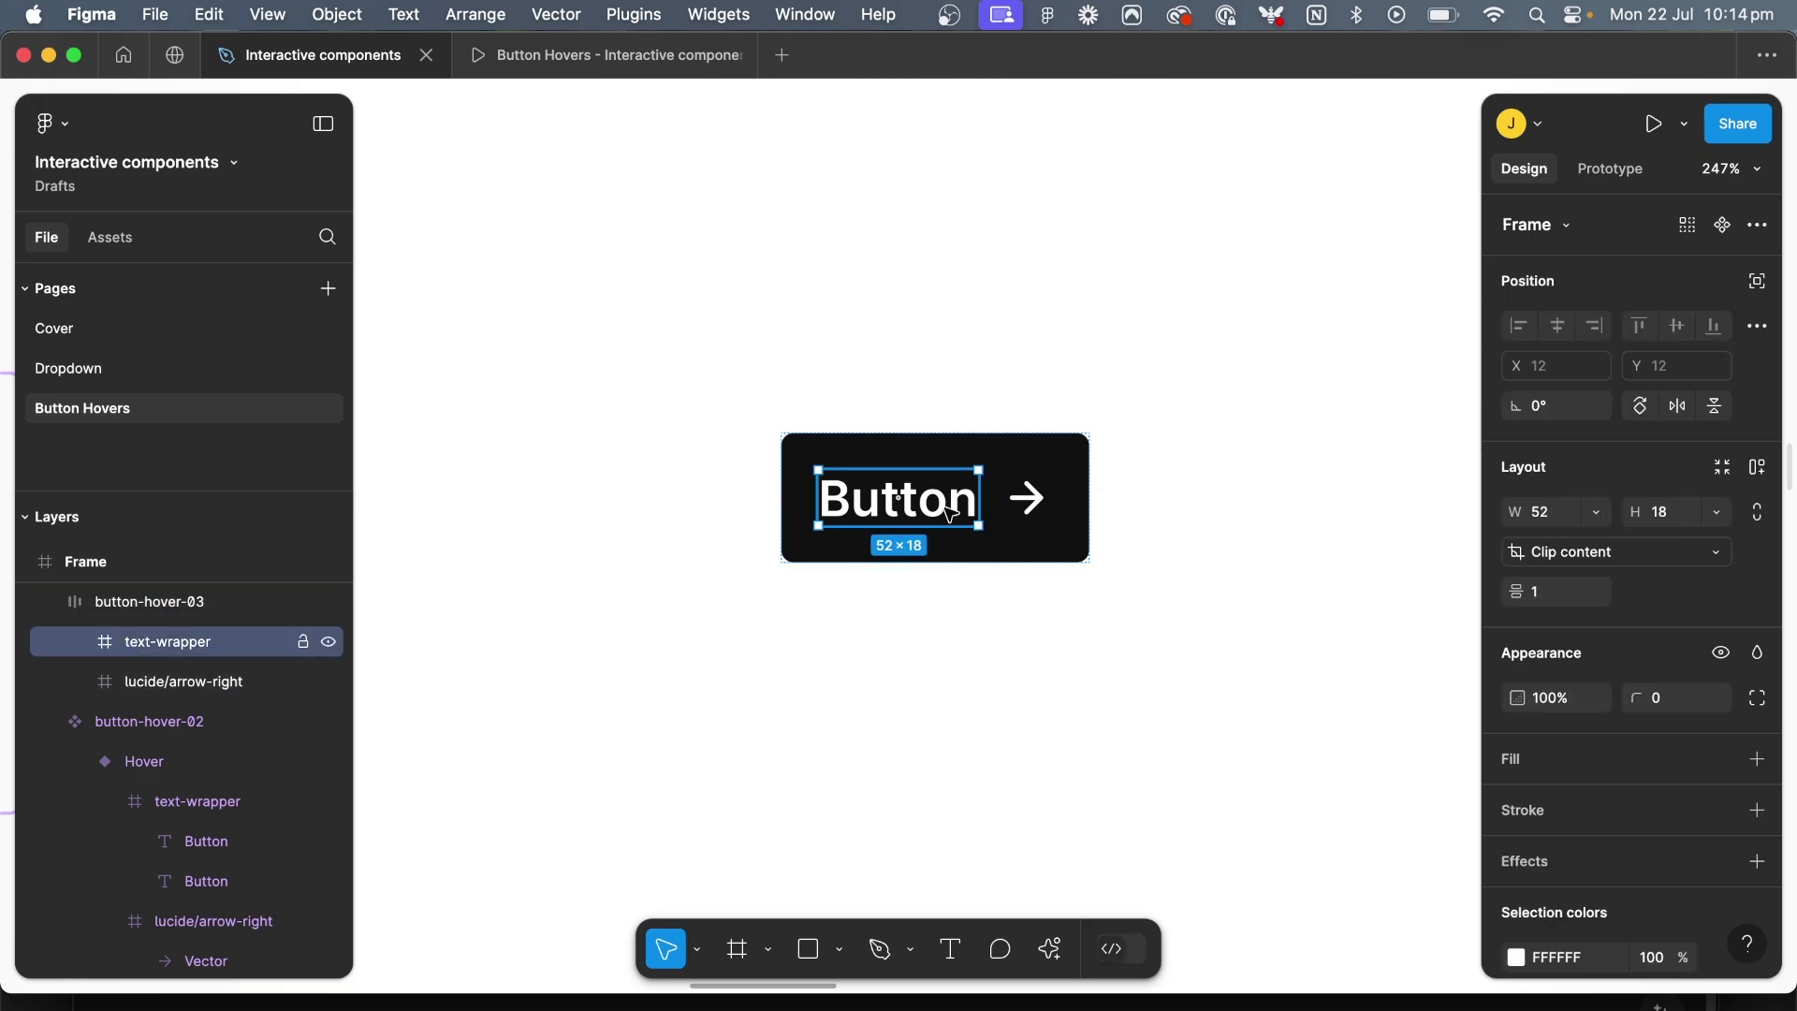
pyautogui.click(1019, 649)
pyautogui.press('r')
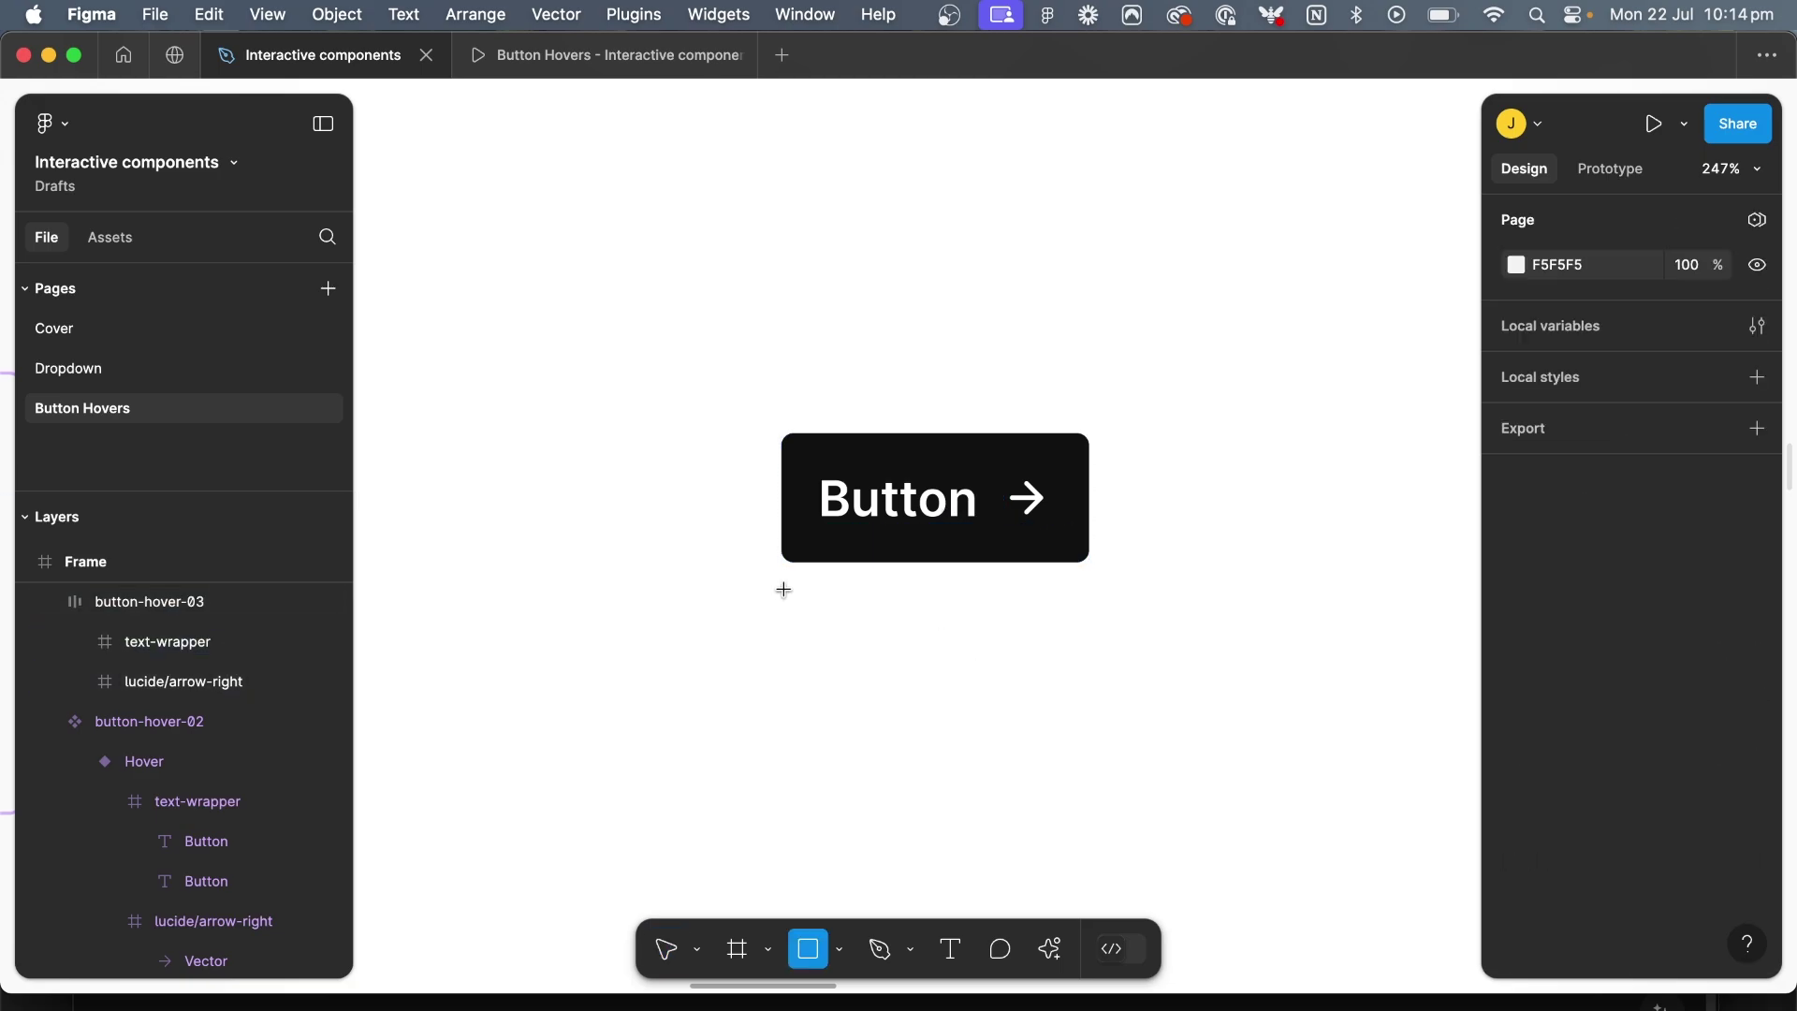
pyautogui.moveTo(784, 587); pyautogui.dragTo(1087, 713)
pyautogui.click(1065, 448)
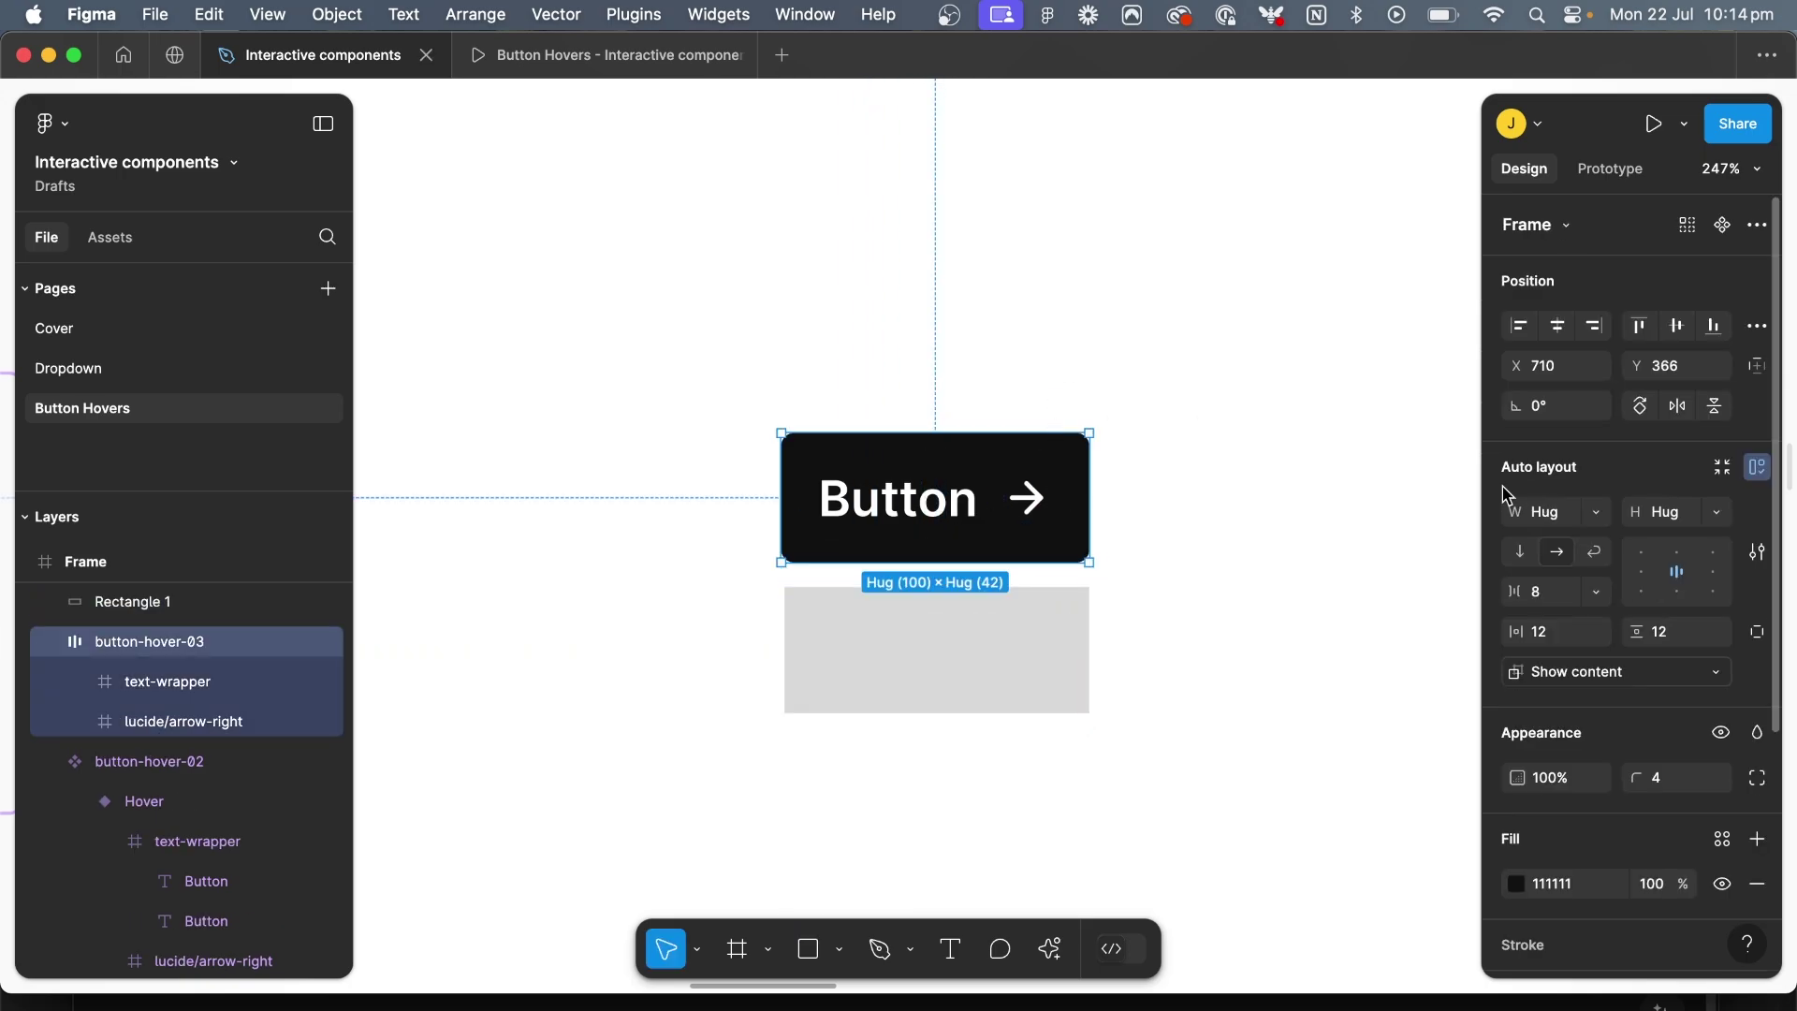
pyautogui.click(1076, 642)
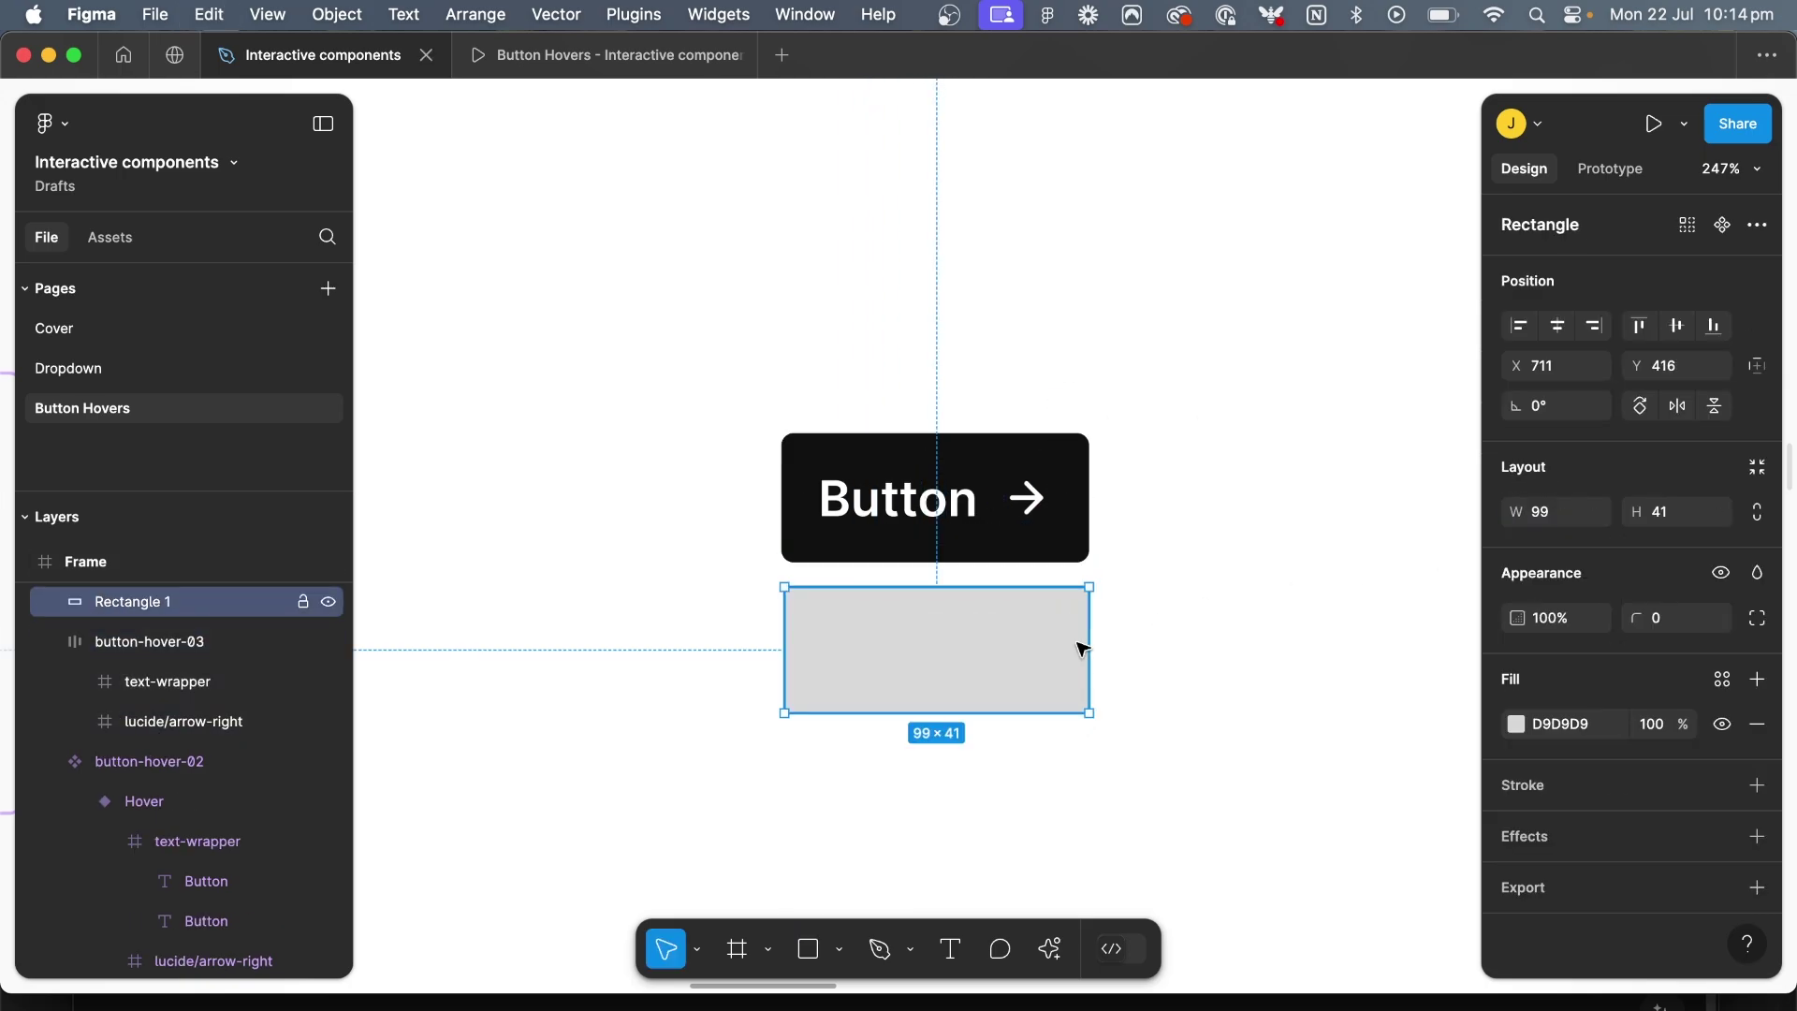
pyautogui.write('100')
pyautogui.press('Return')
# Match the rectangle's height to the button's 42
pyautogui.click(967, 574)
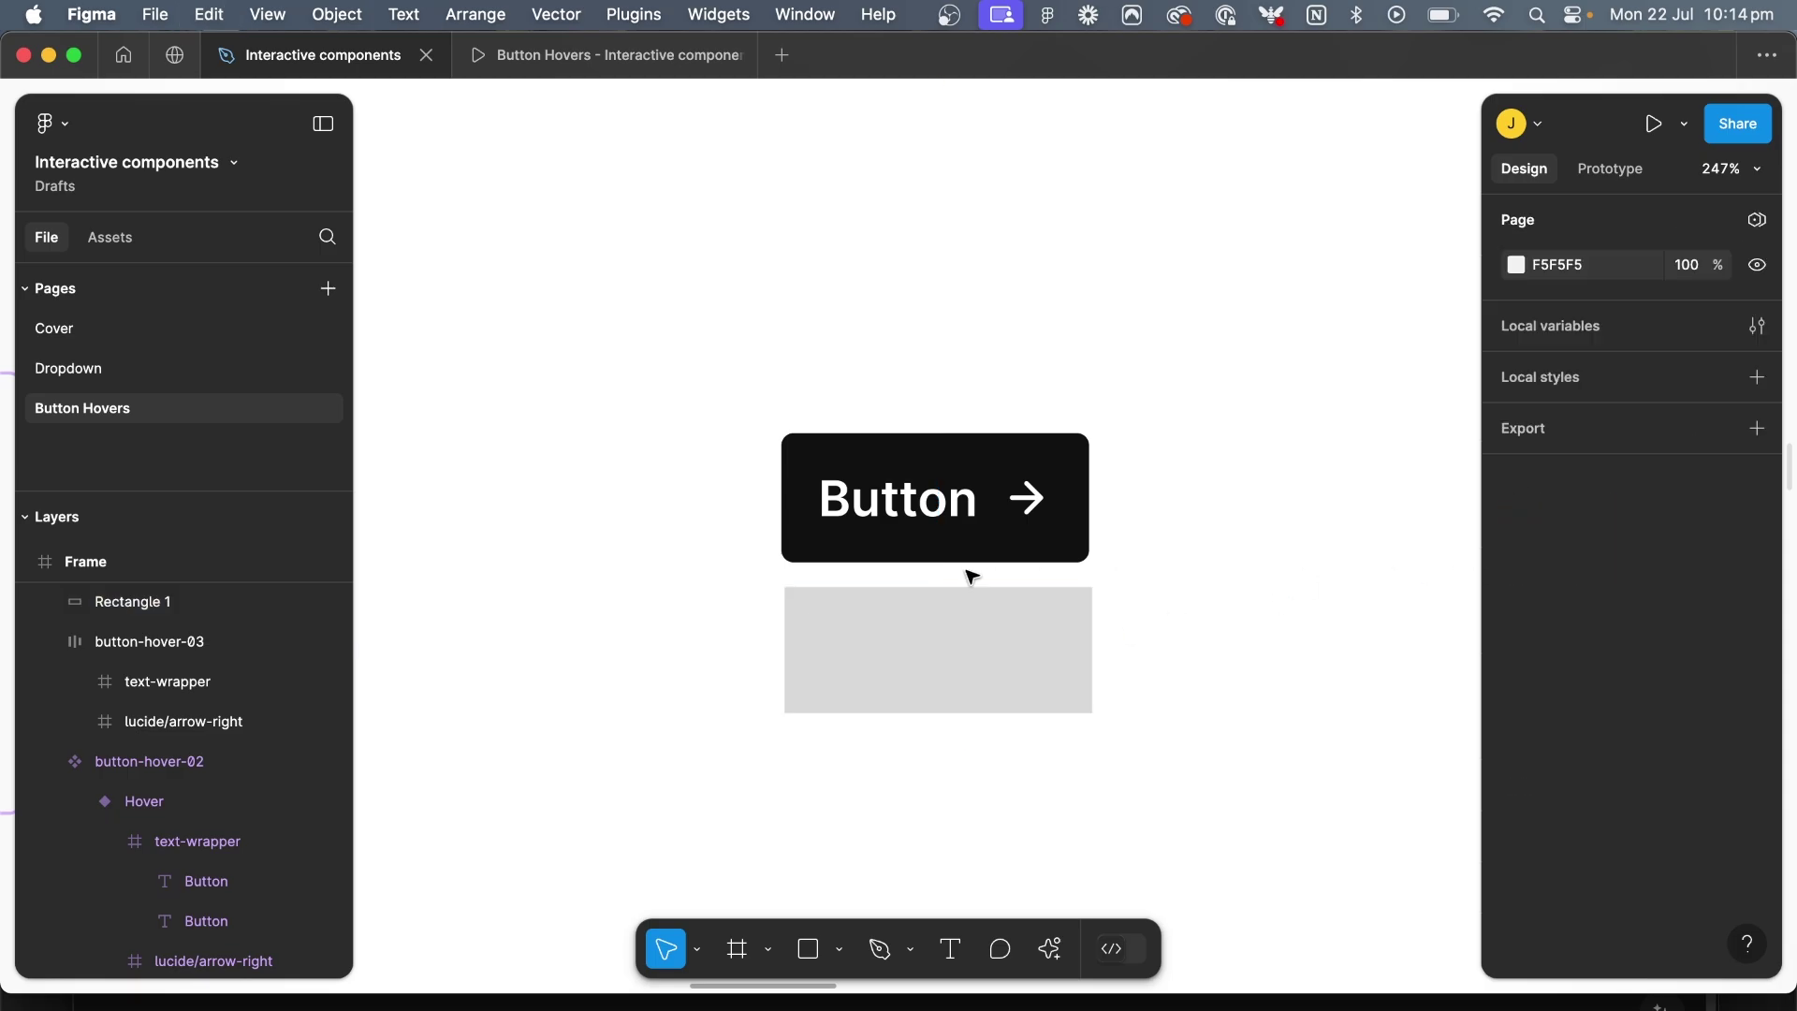
pyautogui.click(979, 549)
pyautogui.click(1676, 511)
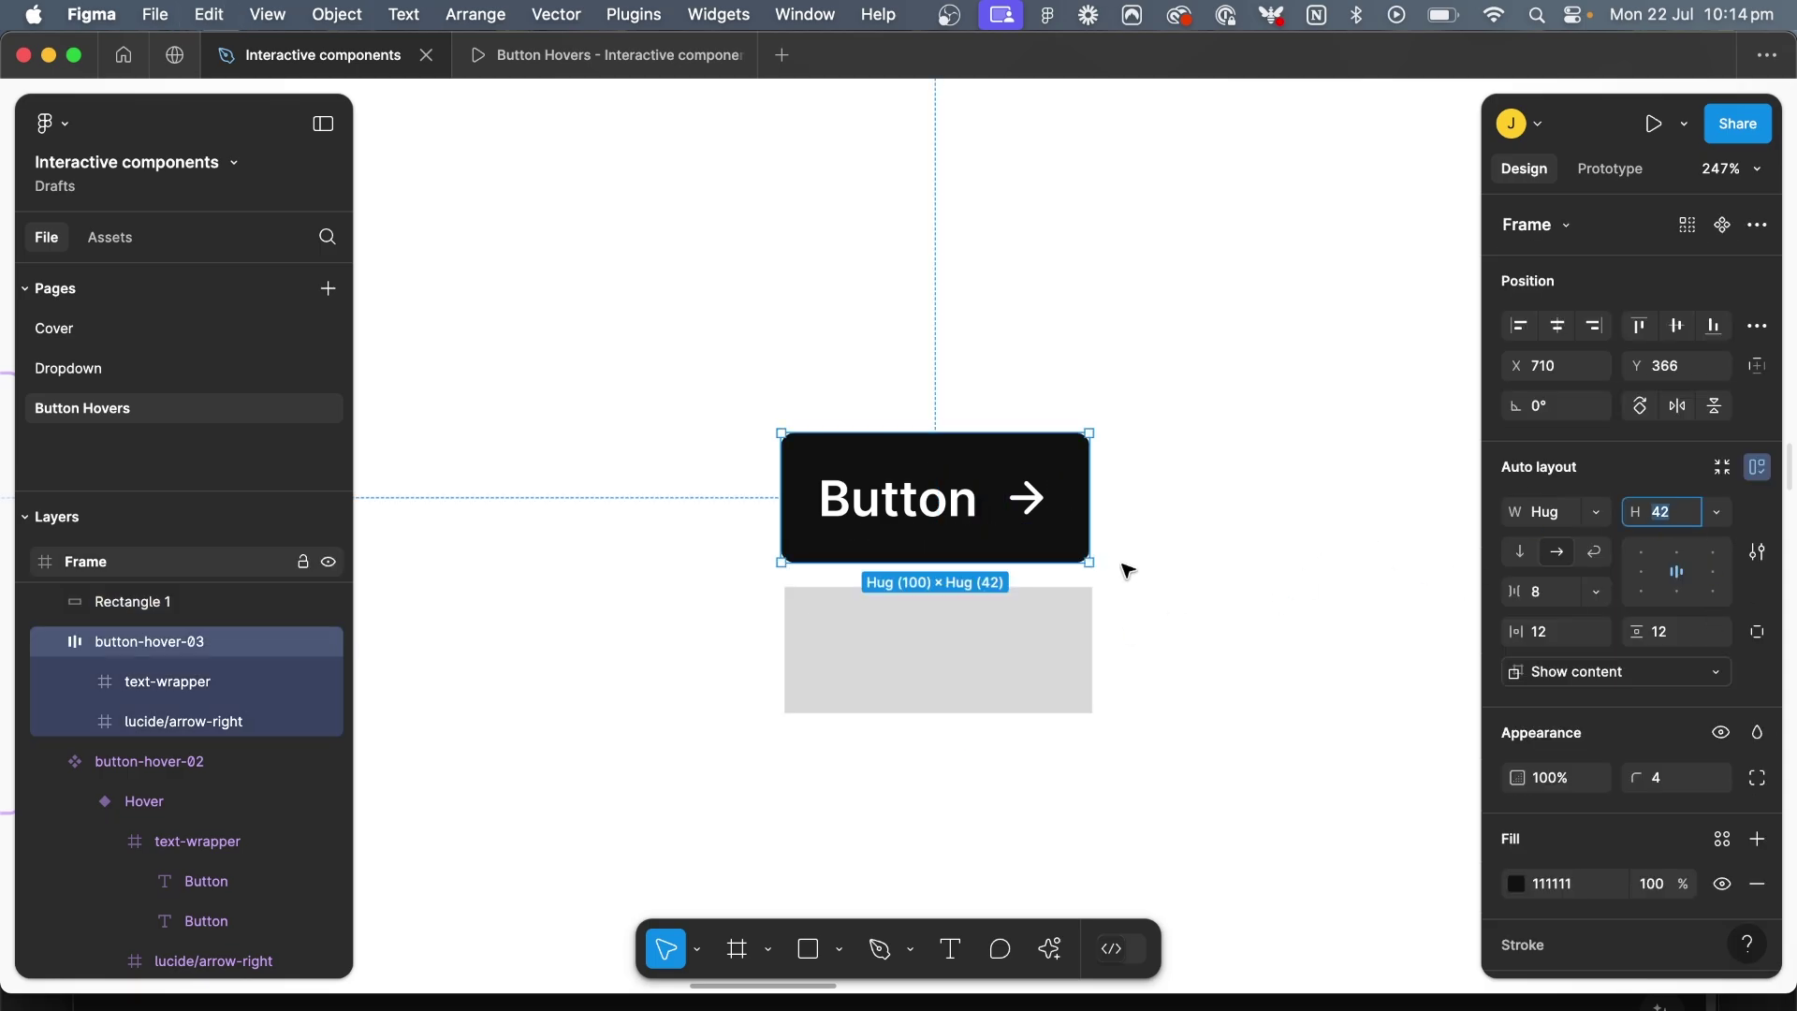
pyautogui.click(1084, 599)
pyautogui.write('42')
pyautogui.press('Return')
# Rename the rectangle BG and cut it from the canvas
pyautogui.doubleClick(133, 602)
pyautogui.write('BG')
pyautogui.press('Return')
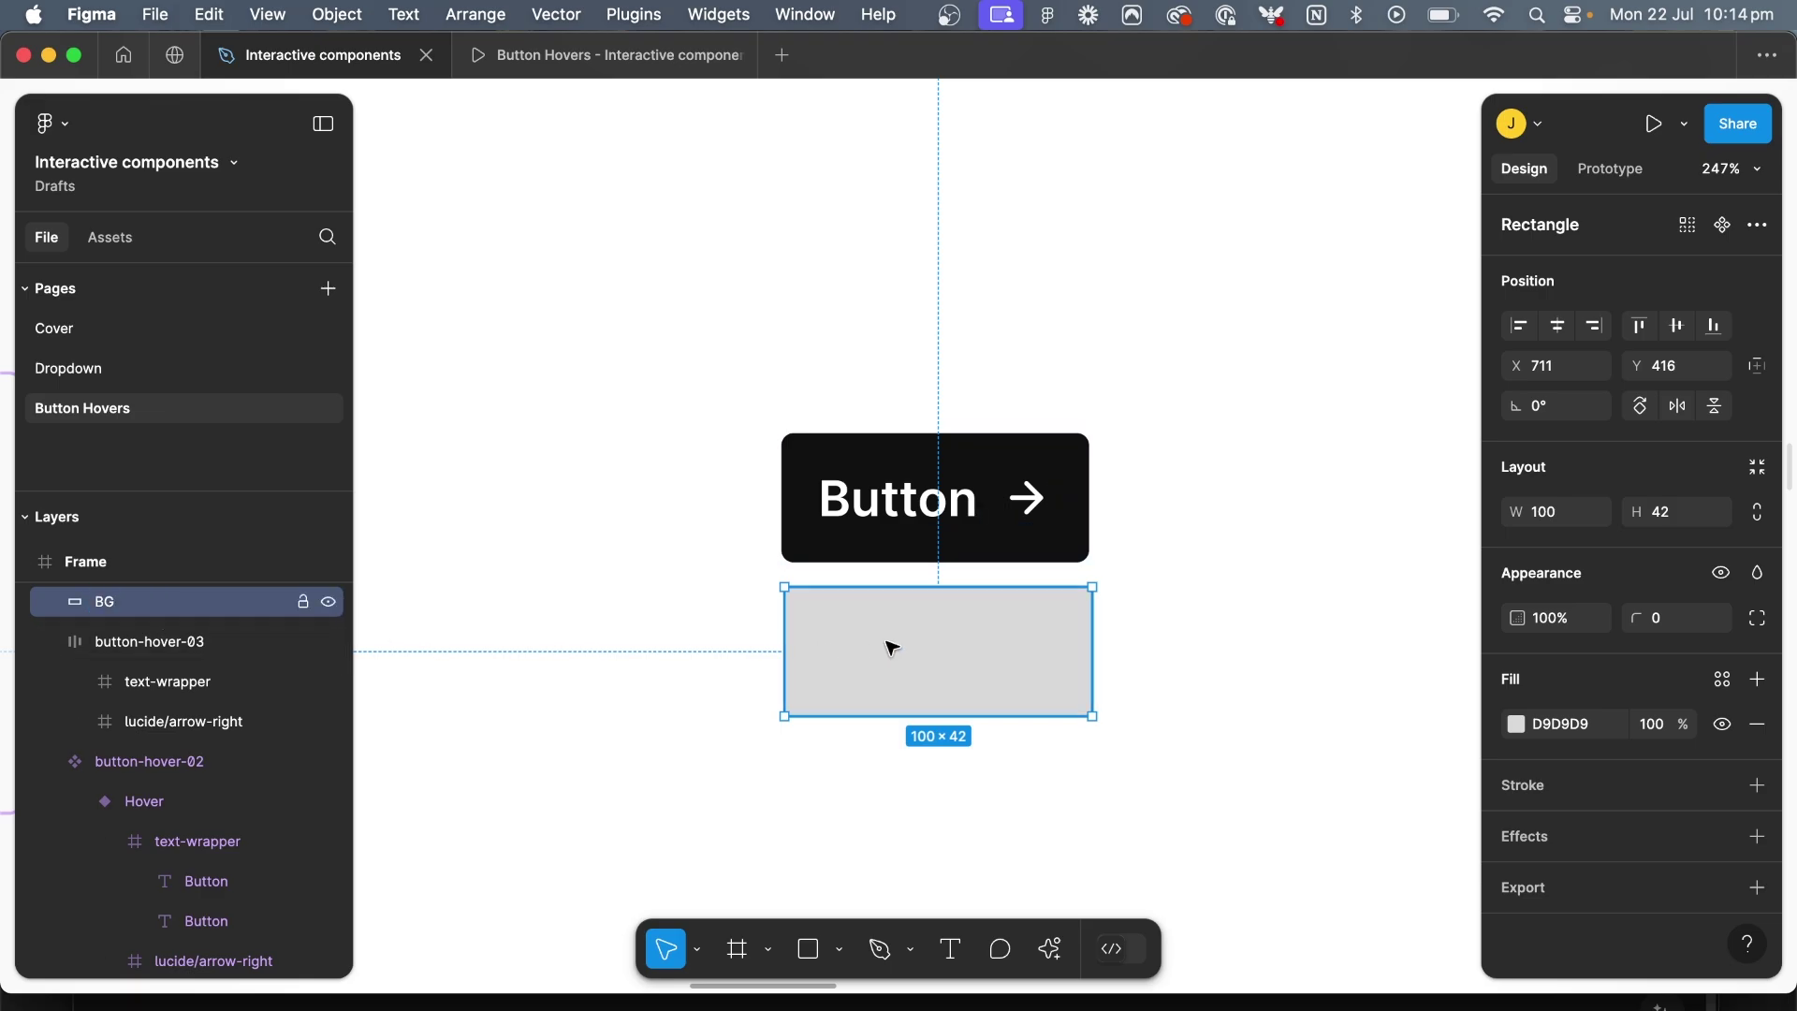
pyautogui.press('super+x')
pyautogui.click(941, 502)
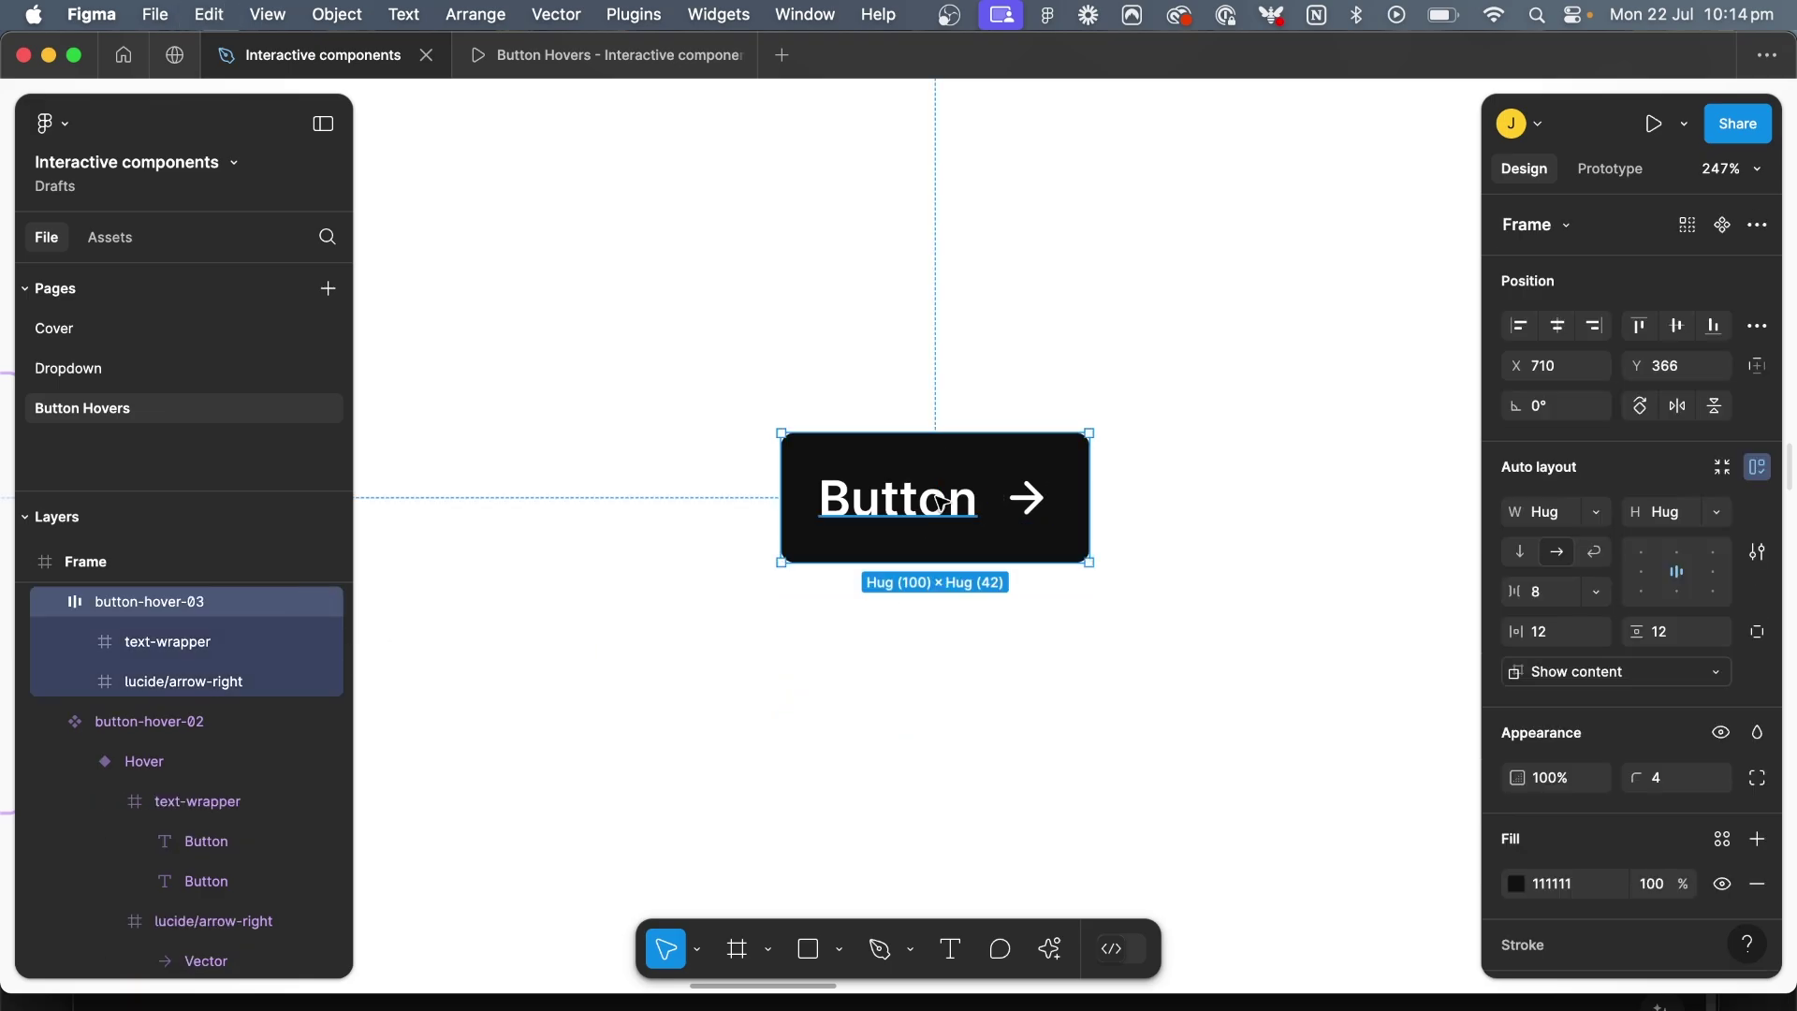
# Paste BG into button-hover-03, ignore auto layout, align it left and top, and set radius 4
pyautogui.press('super+v')
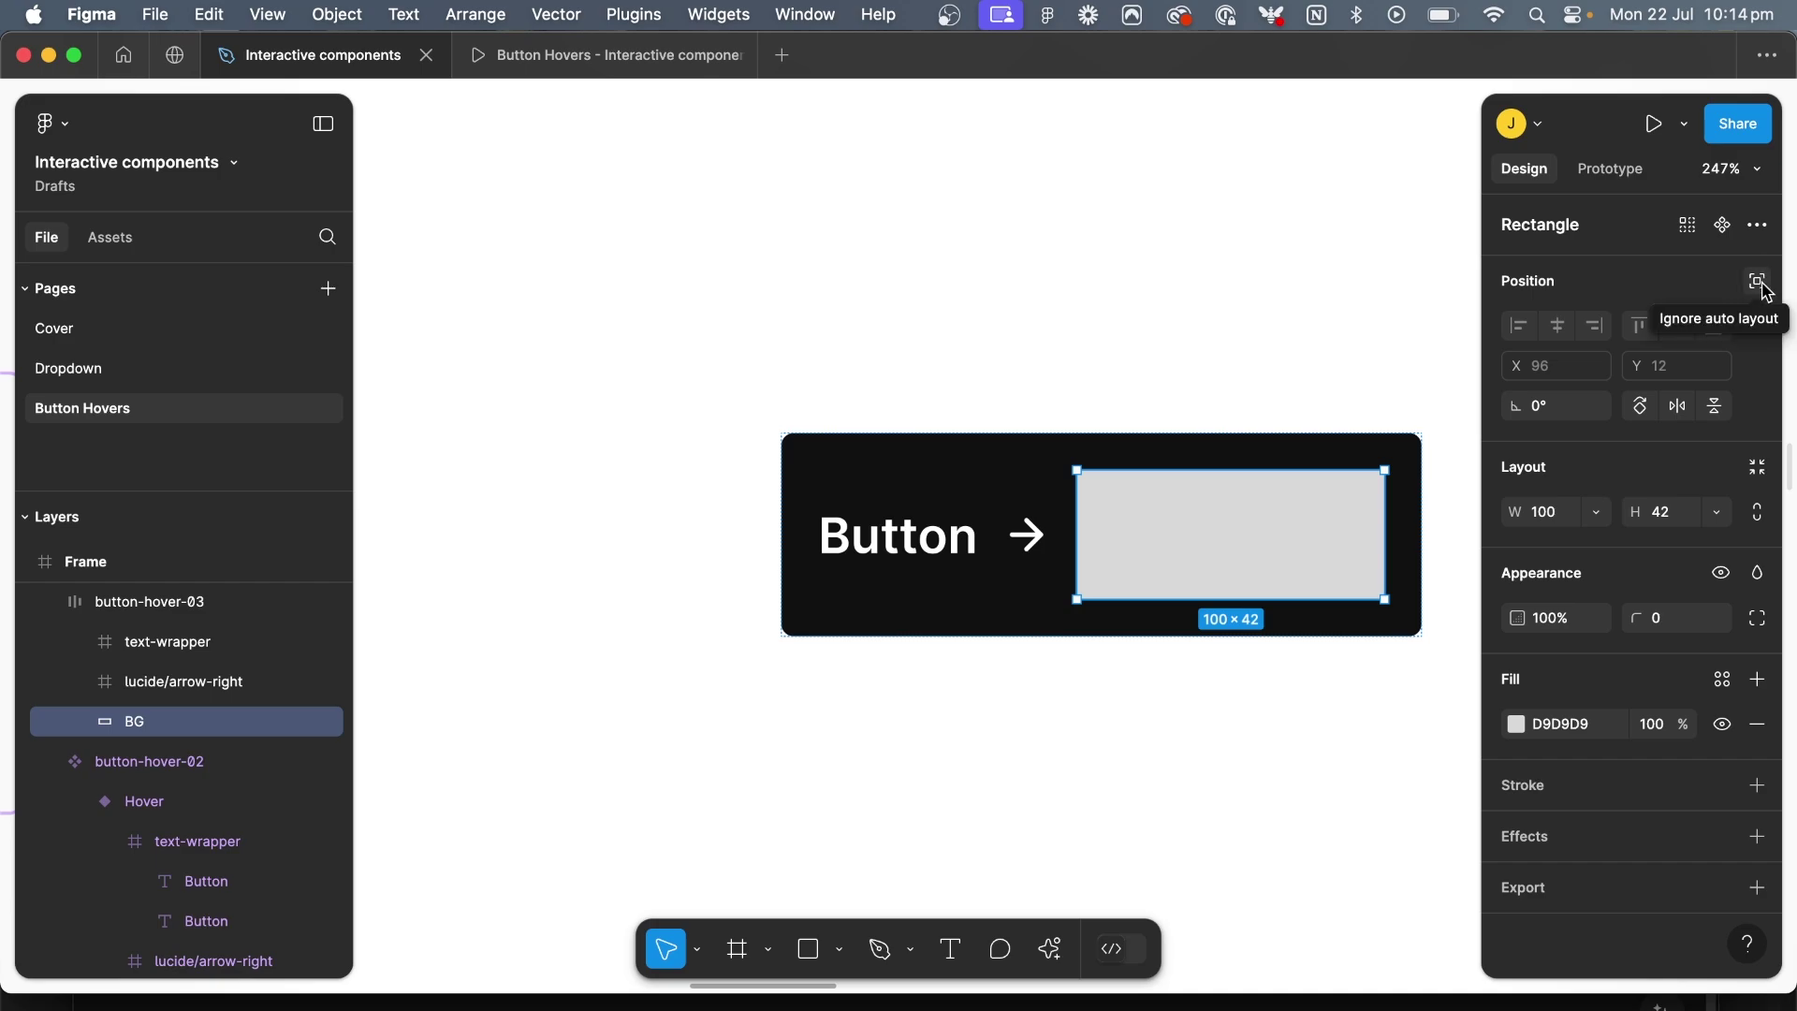
pyautogui.click(1759, 282)
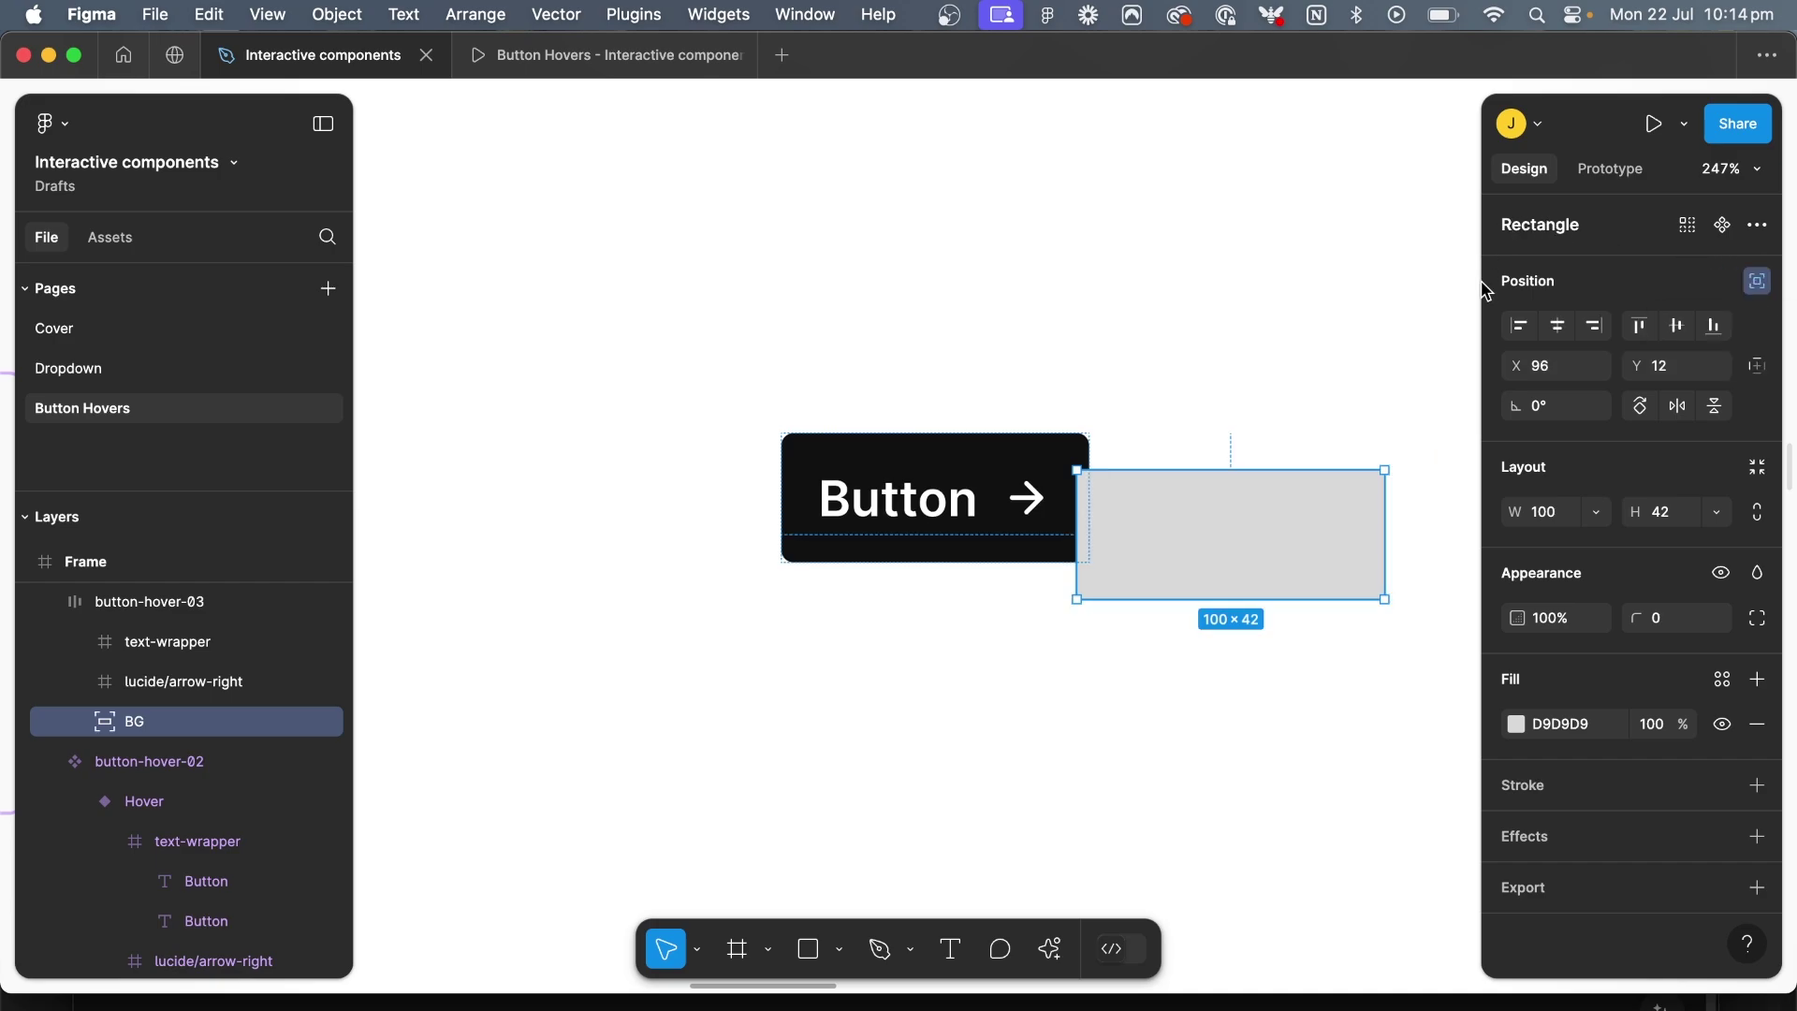
pyautogui.click(1510, 331)
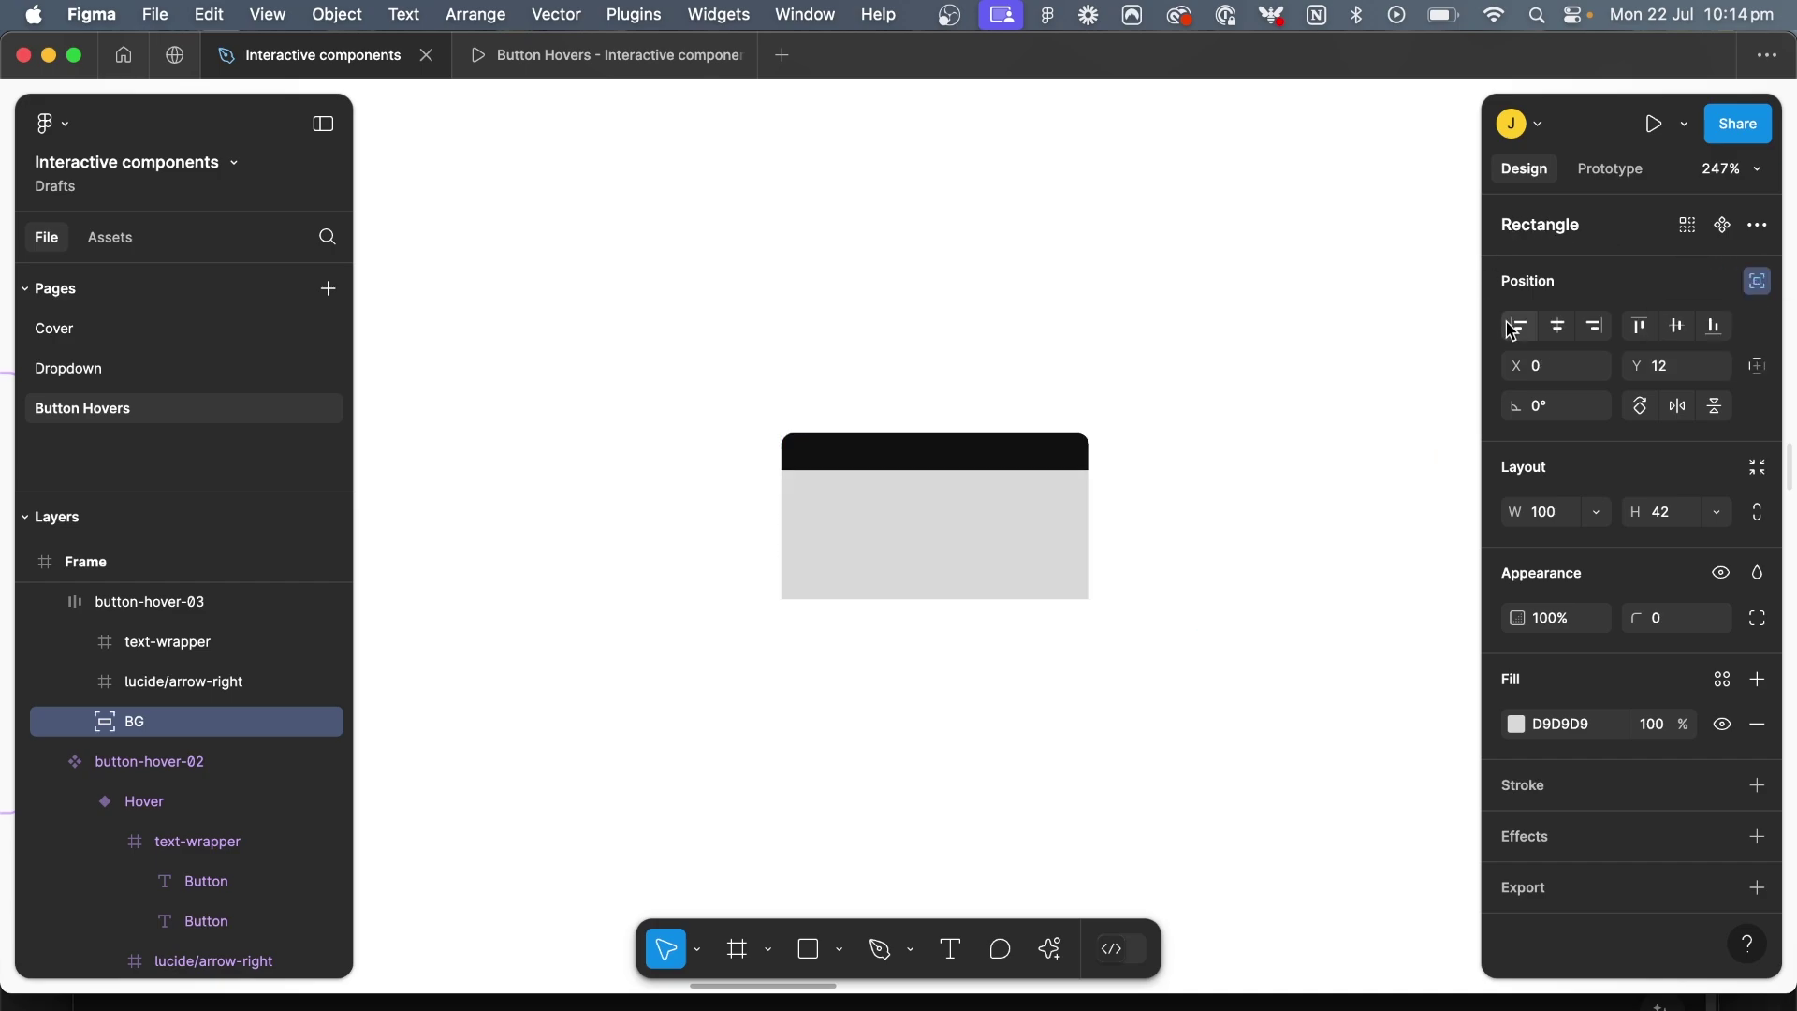
pyautogui.click(1645, 329)
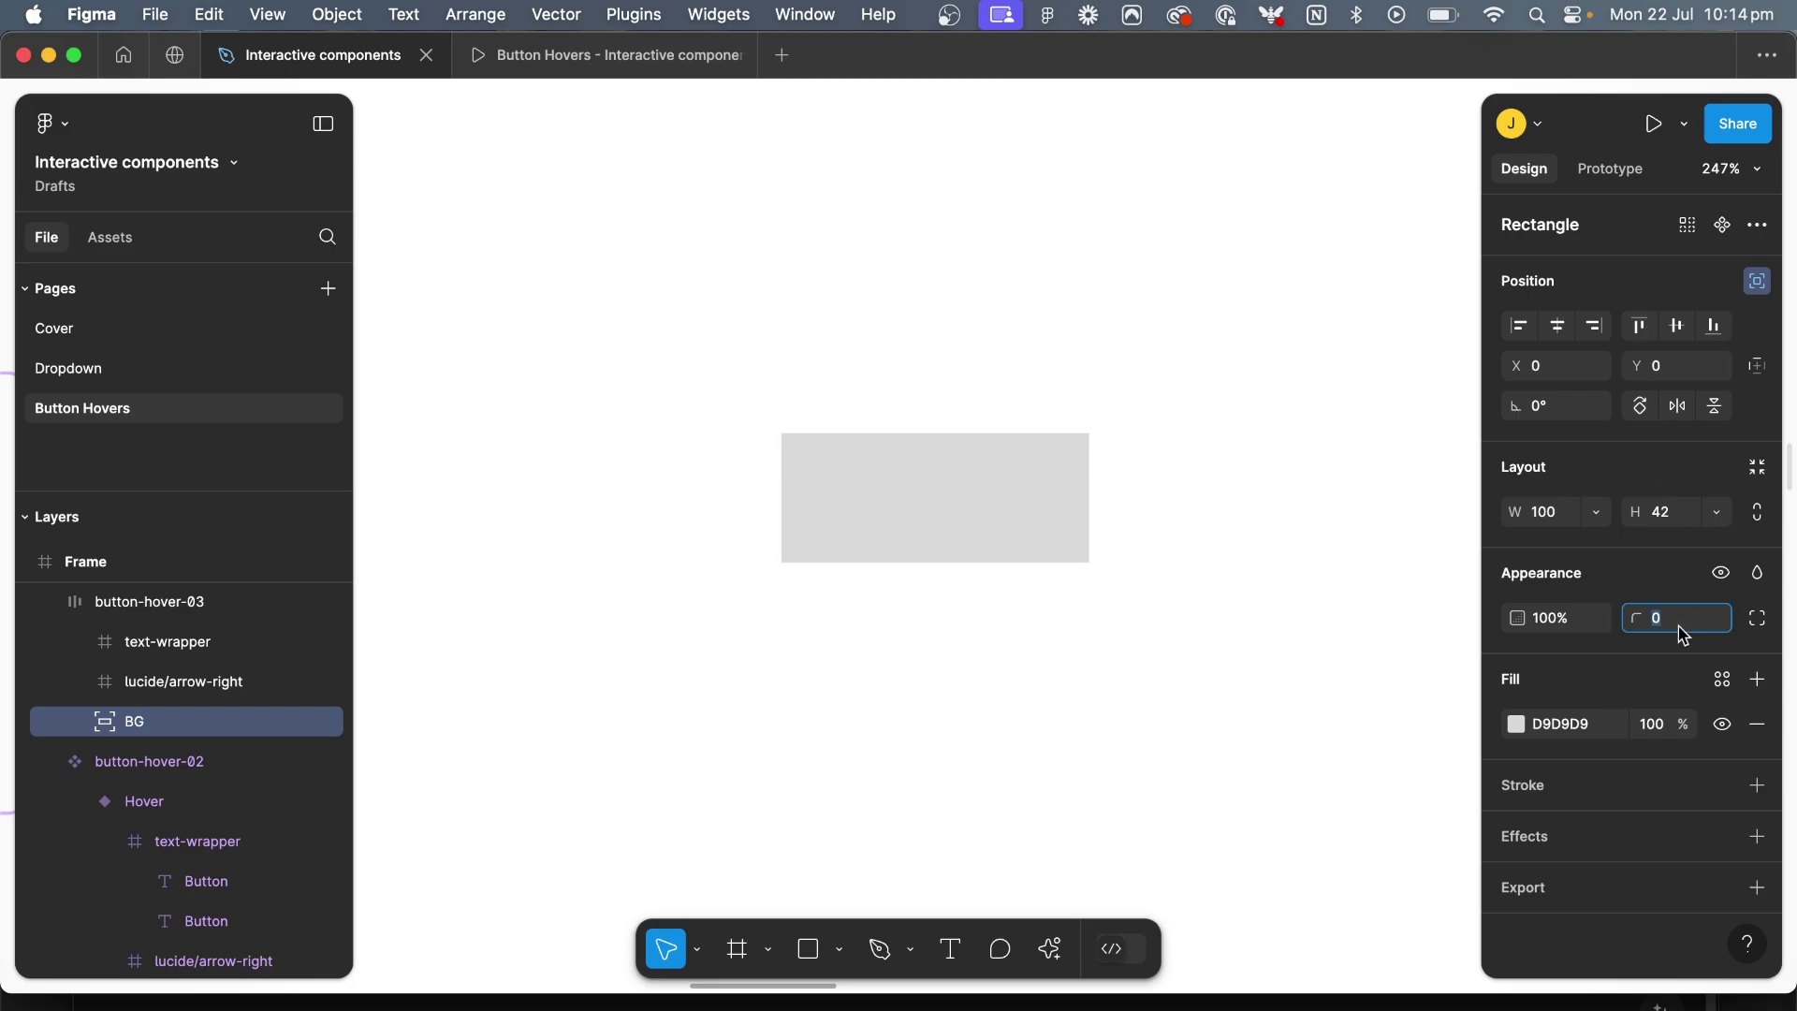
pyautogui.write('4')
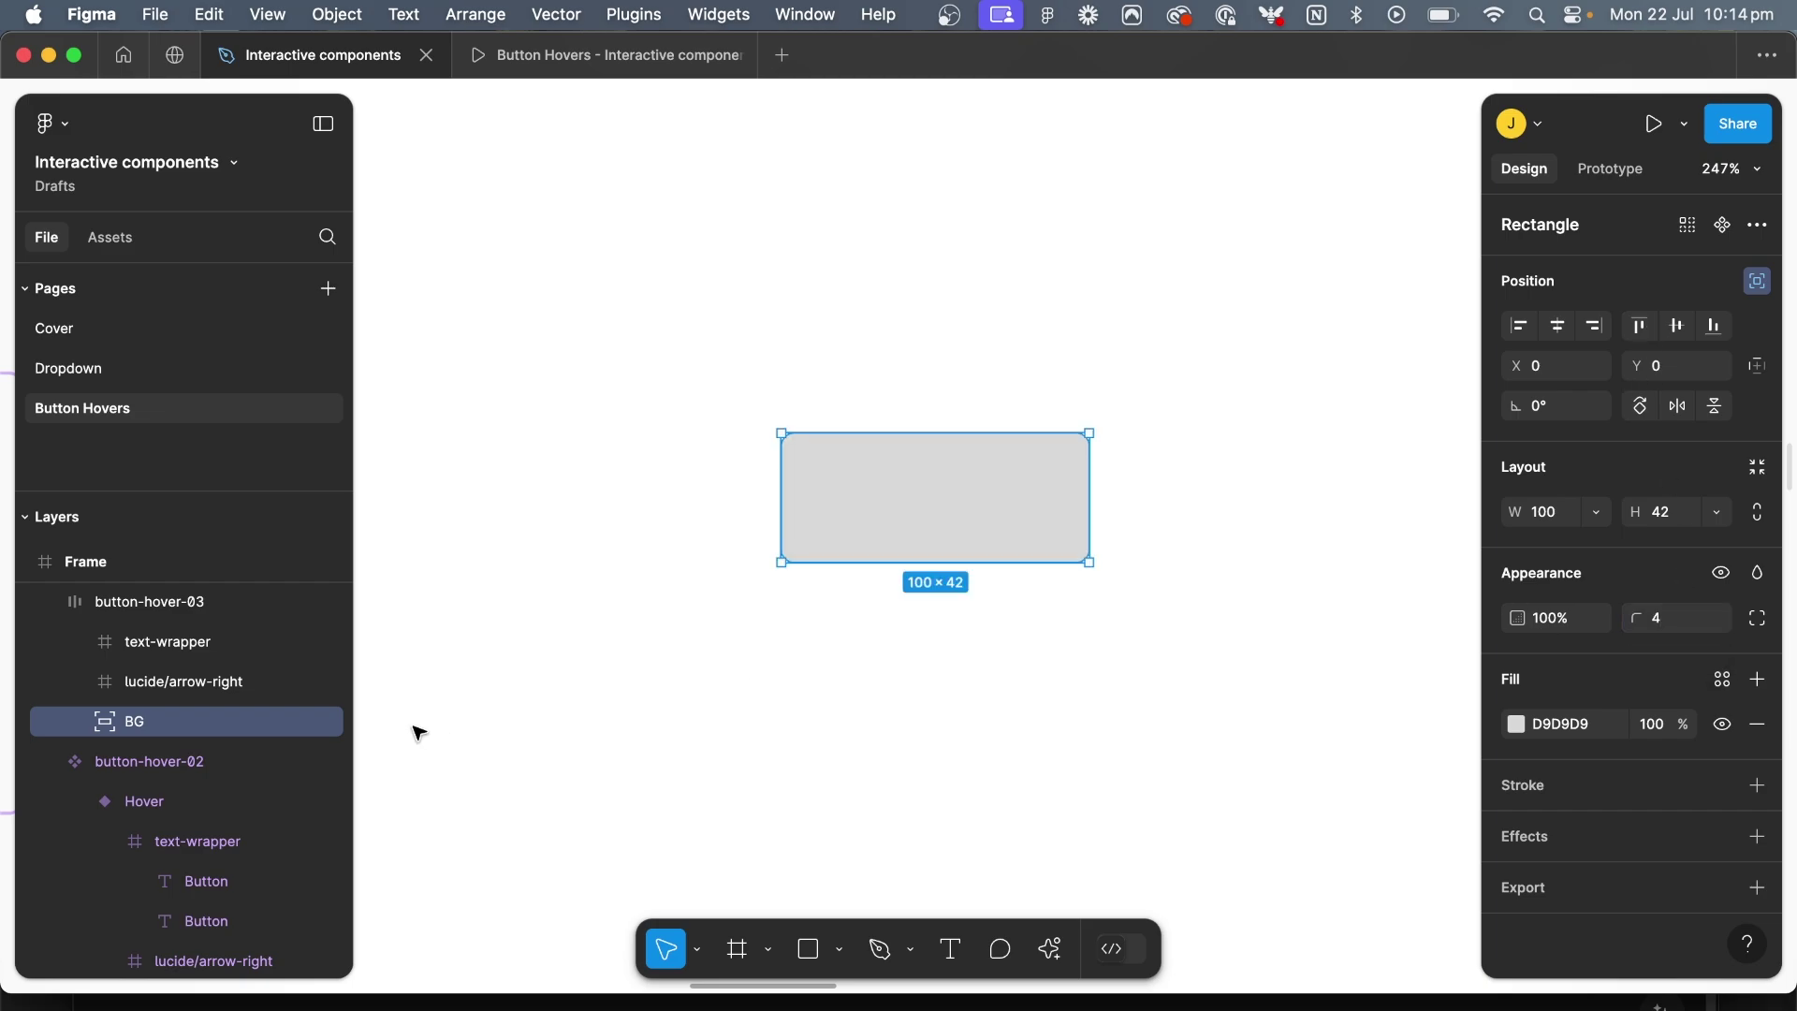
pyautogui.scroll(1, 140, 693)
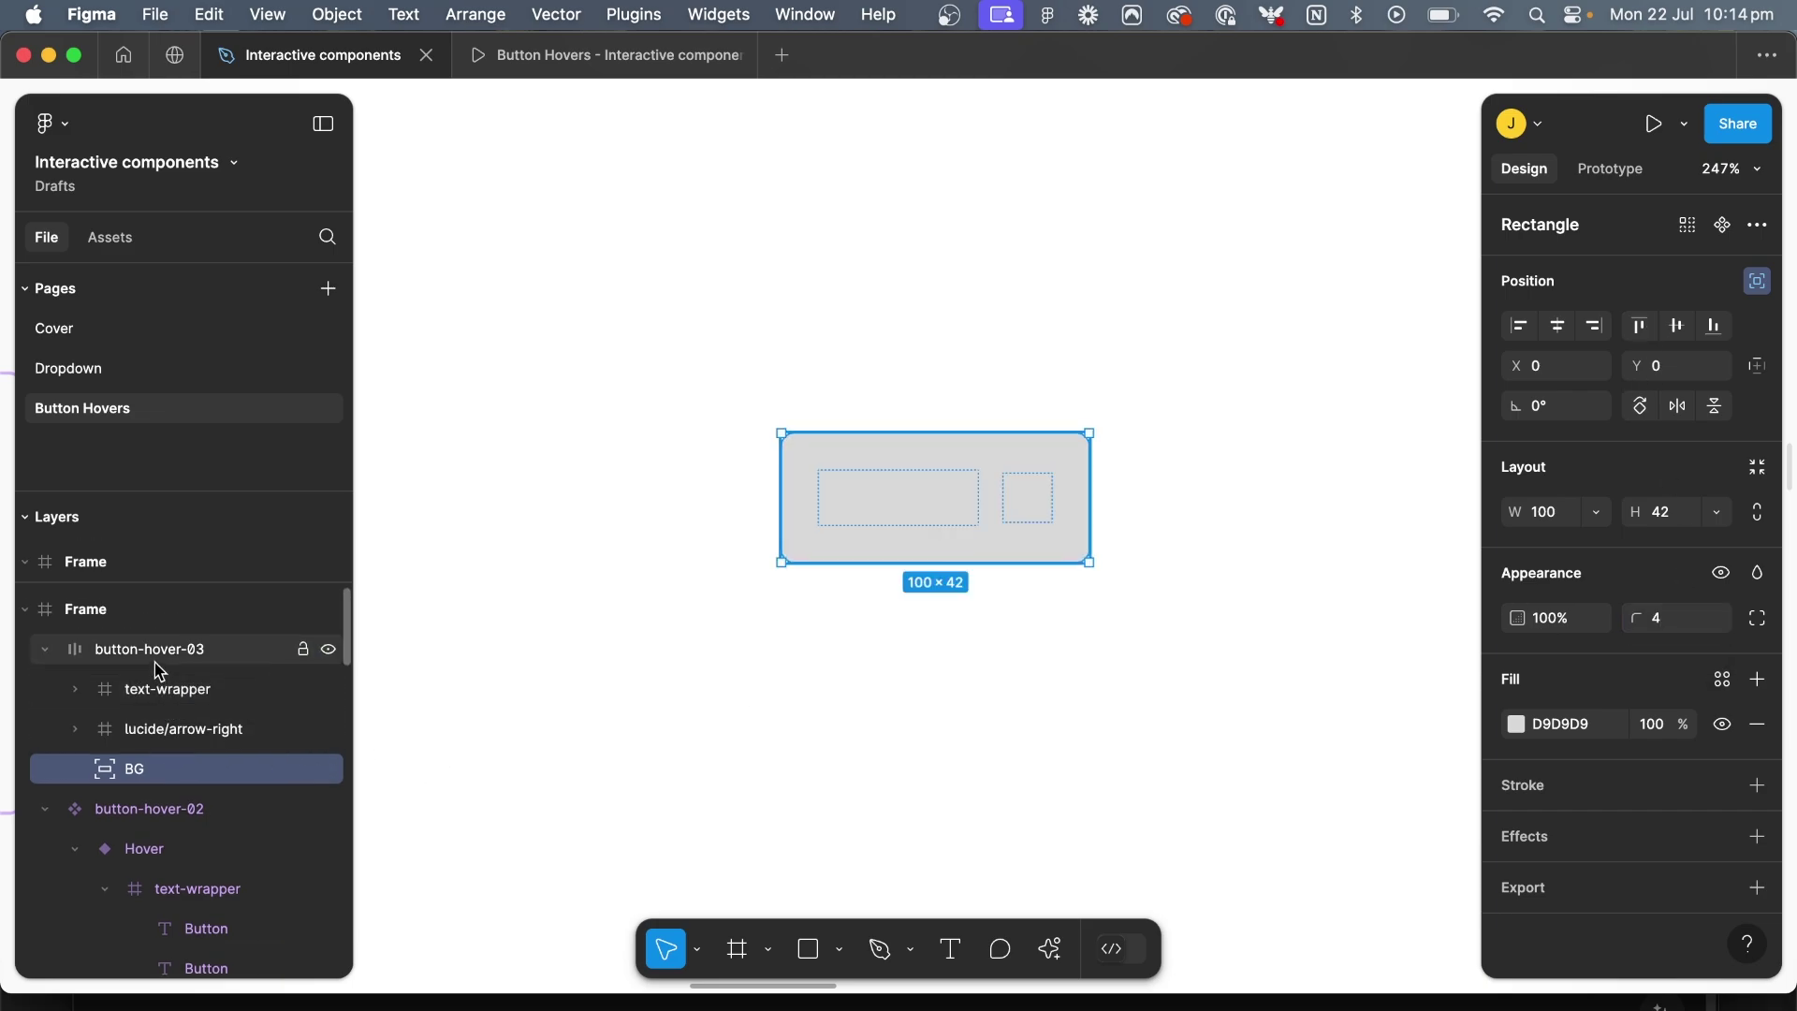
# Send BG behind the label and arrow, and make the button clip its content
pyautogui.rightClick(1036, 499)
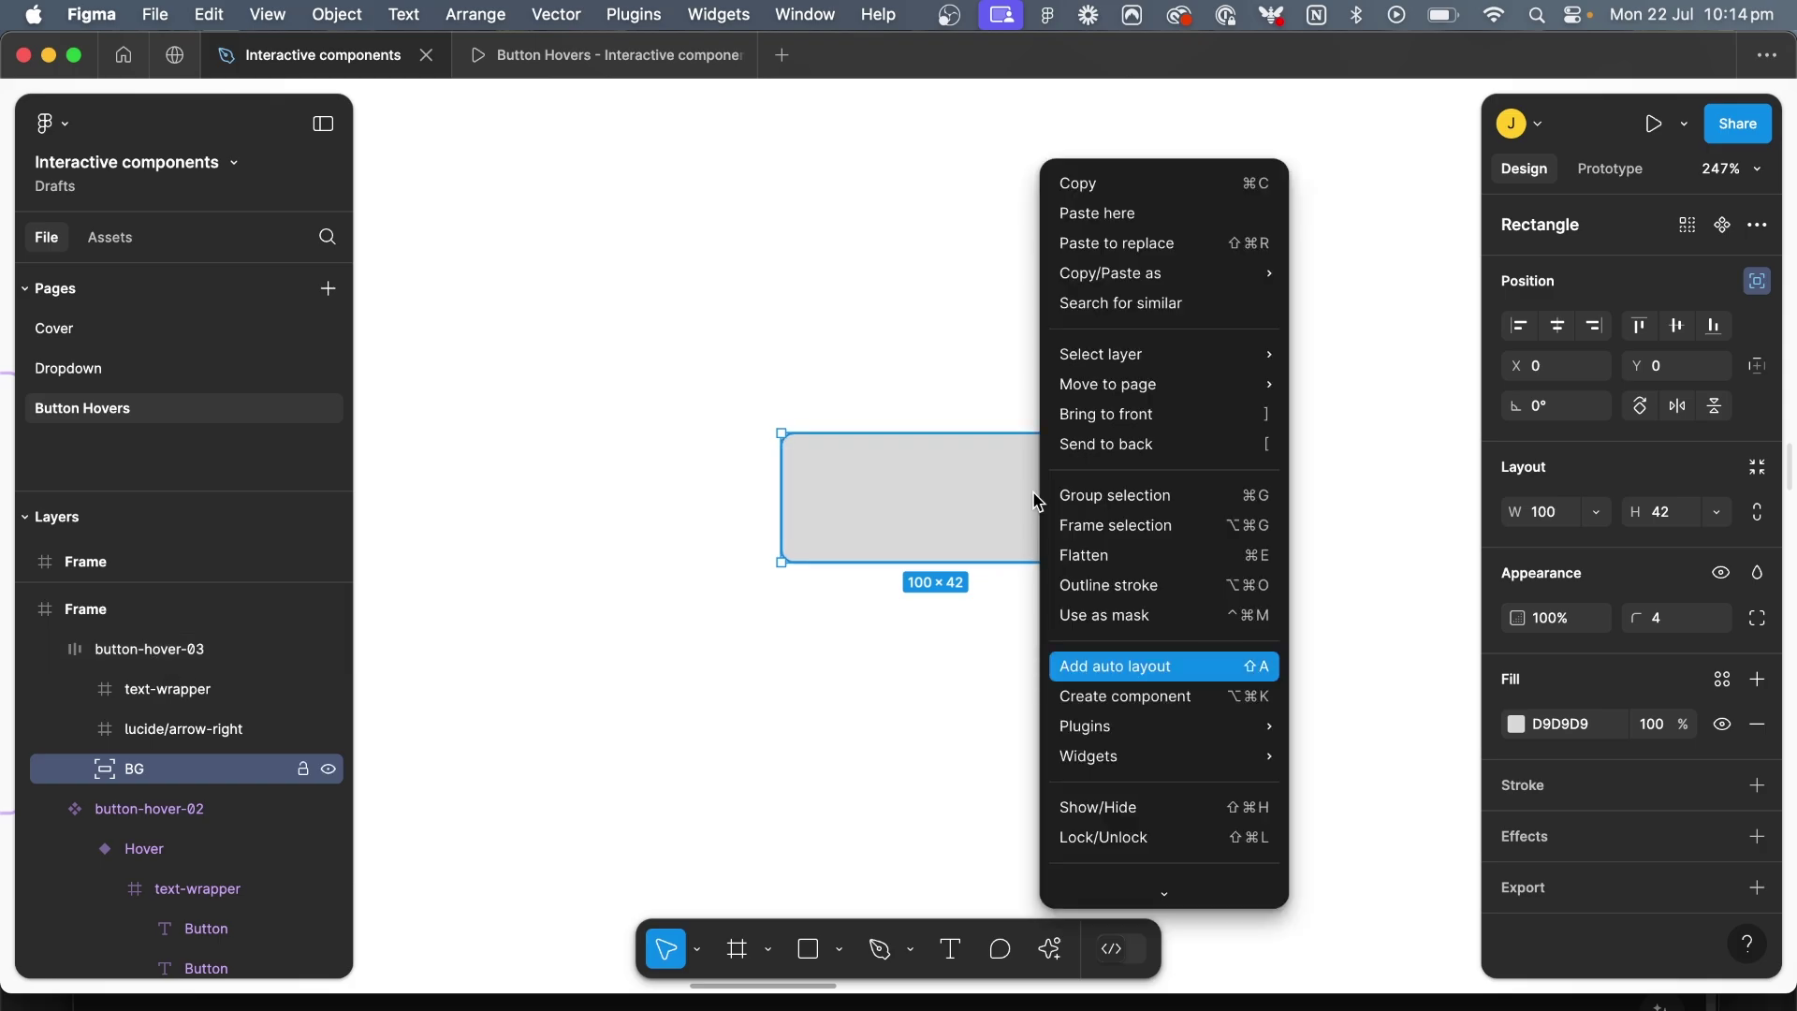
pyautogui.moveTo(1163, 395)
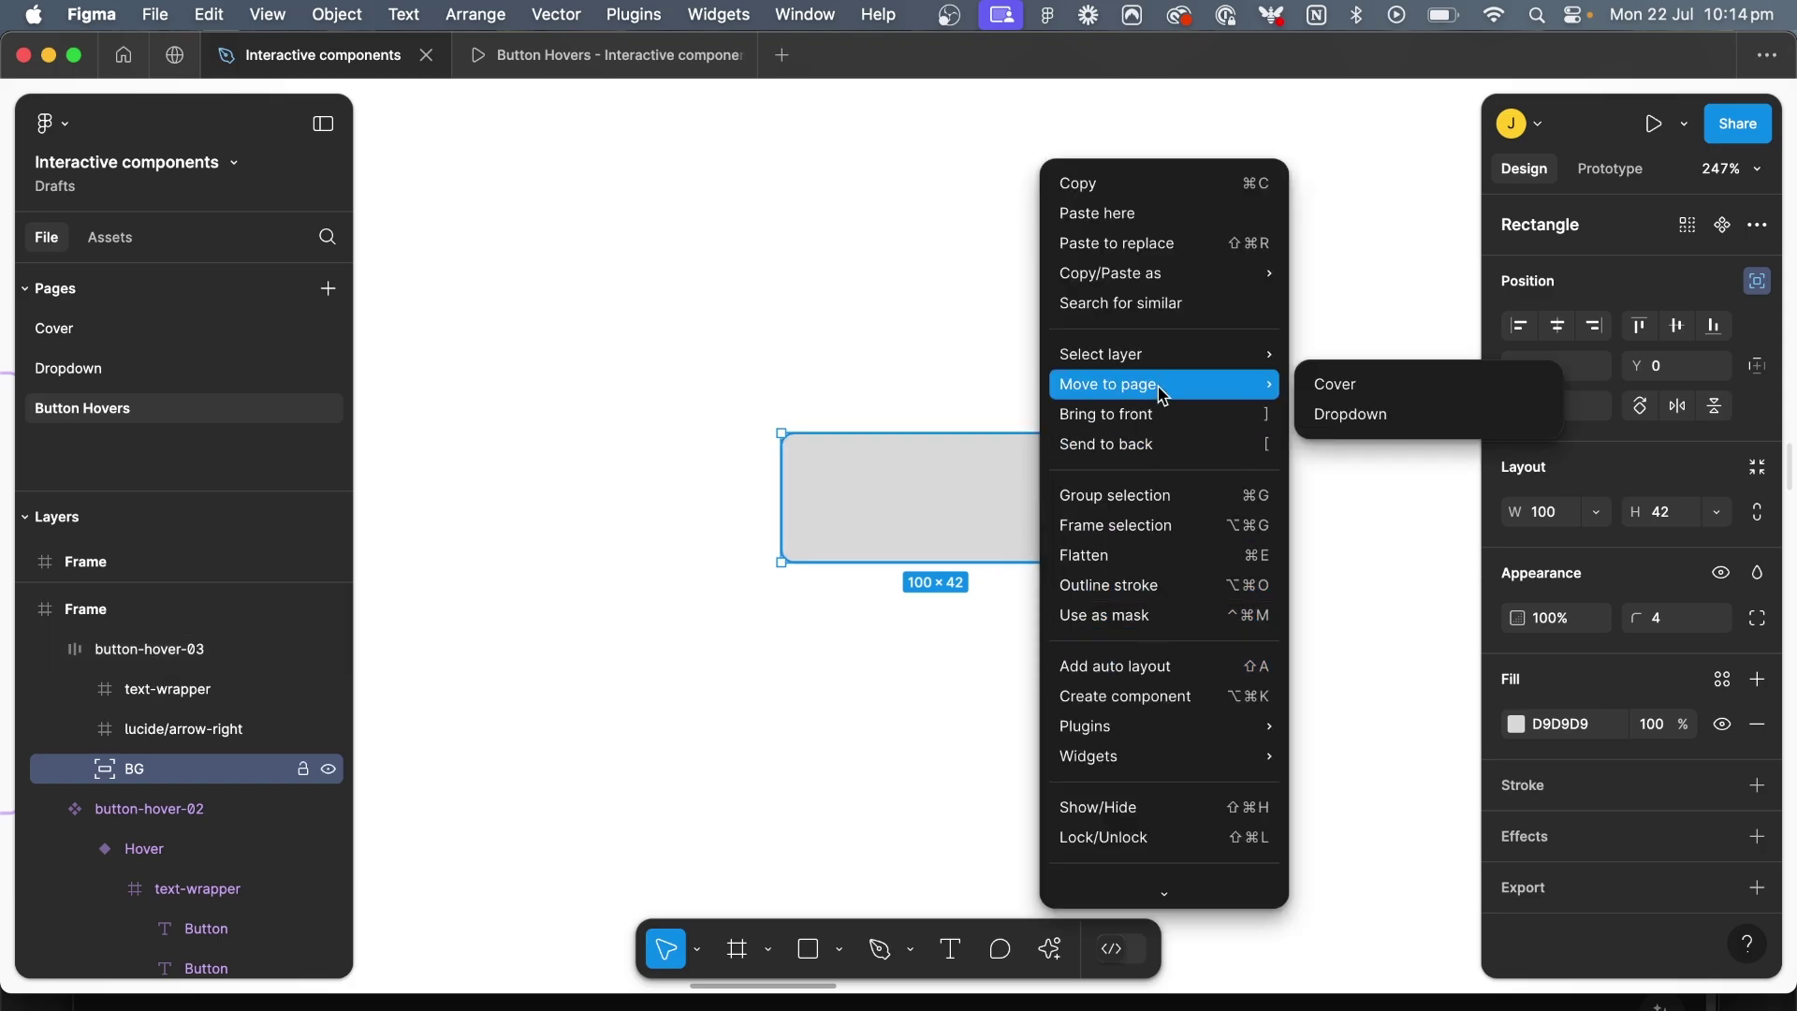
pyautogui.click(1158, 443)
pyautogui.click(1046, 337)
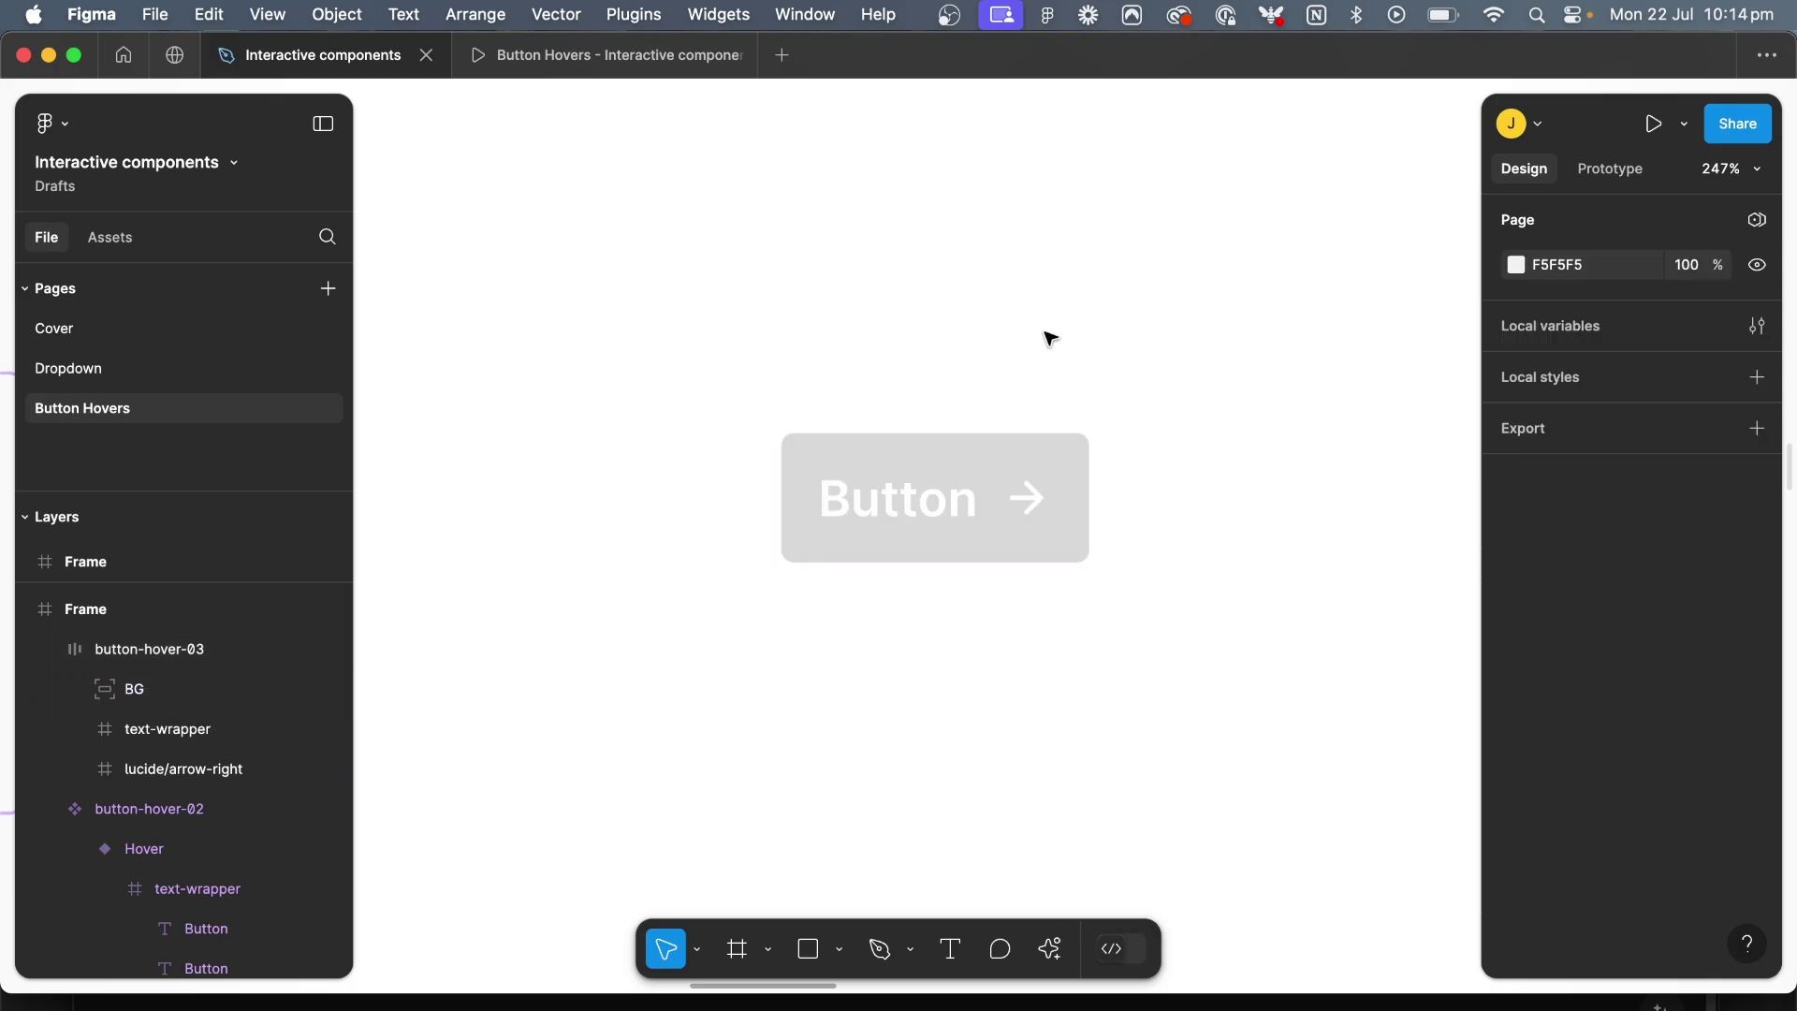
pyautogui.click(78, 658)
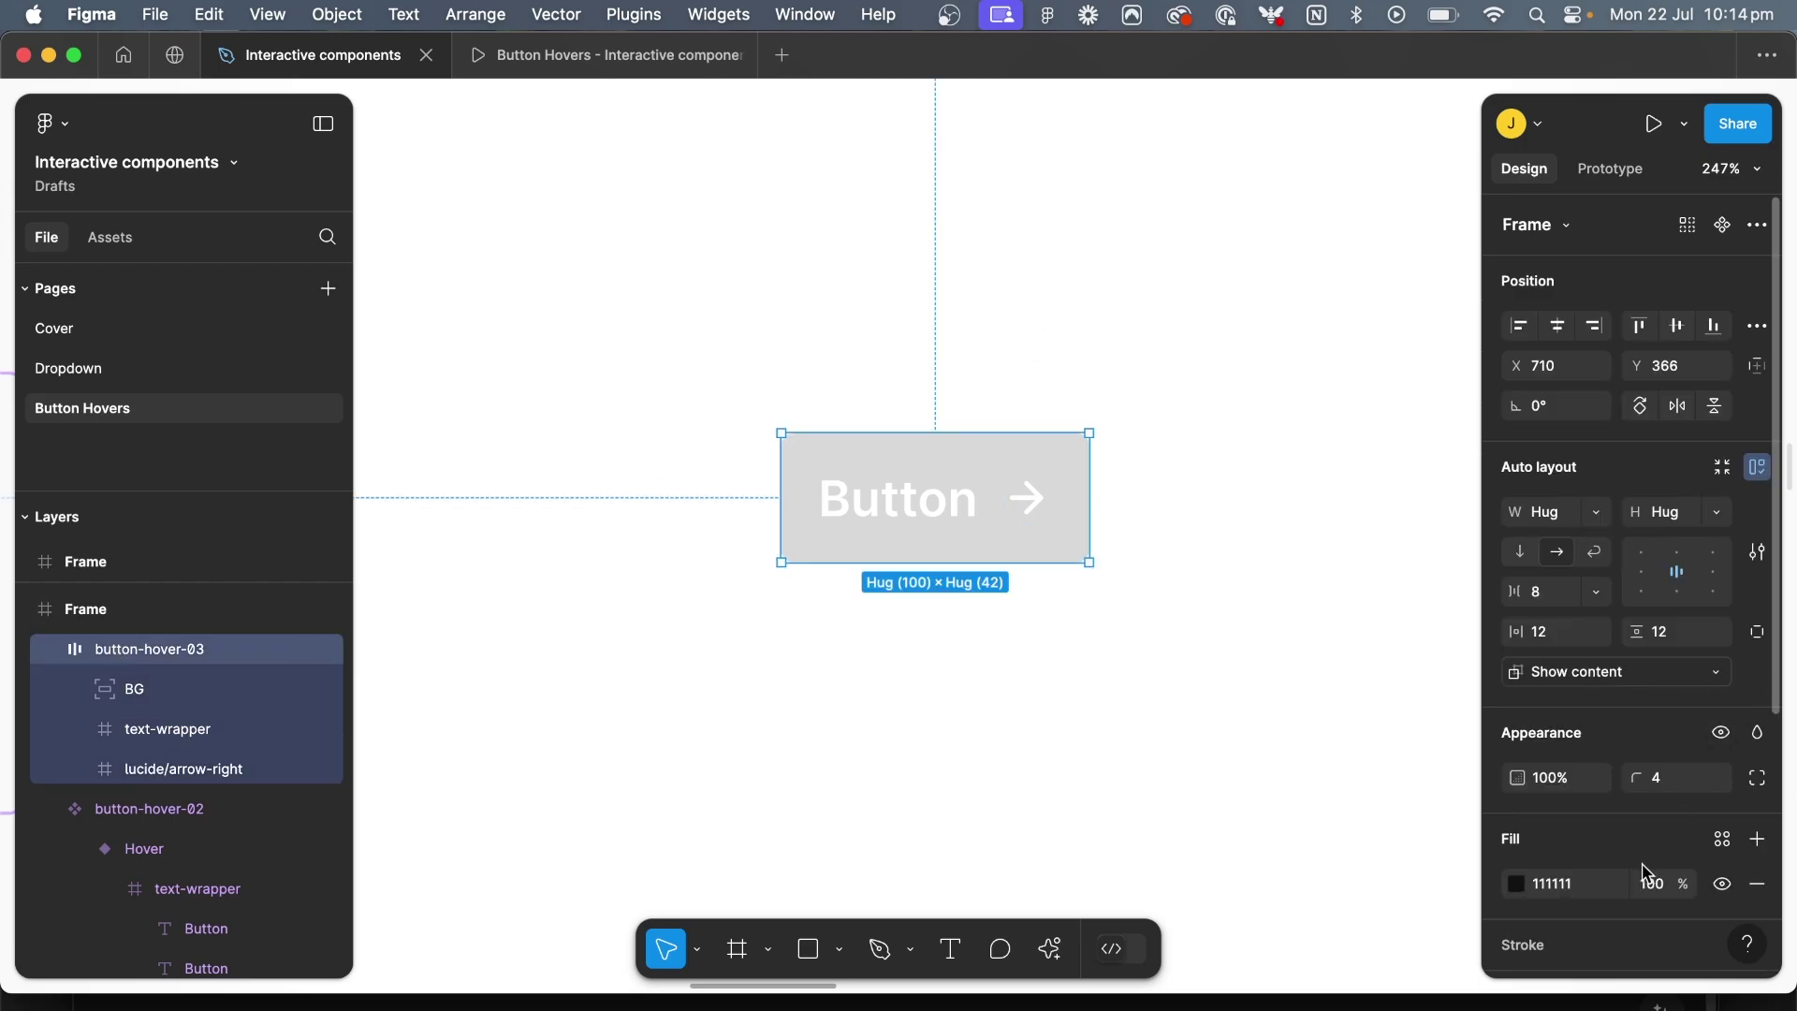
pyautogui.click(1602, 690)
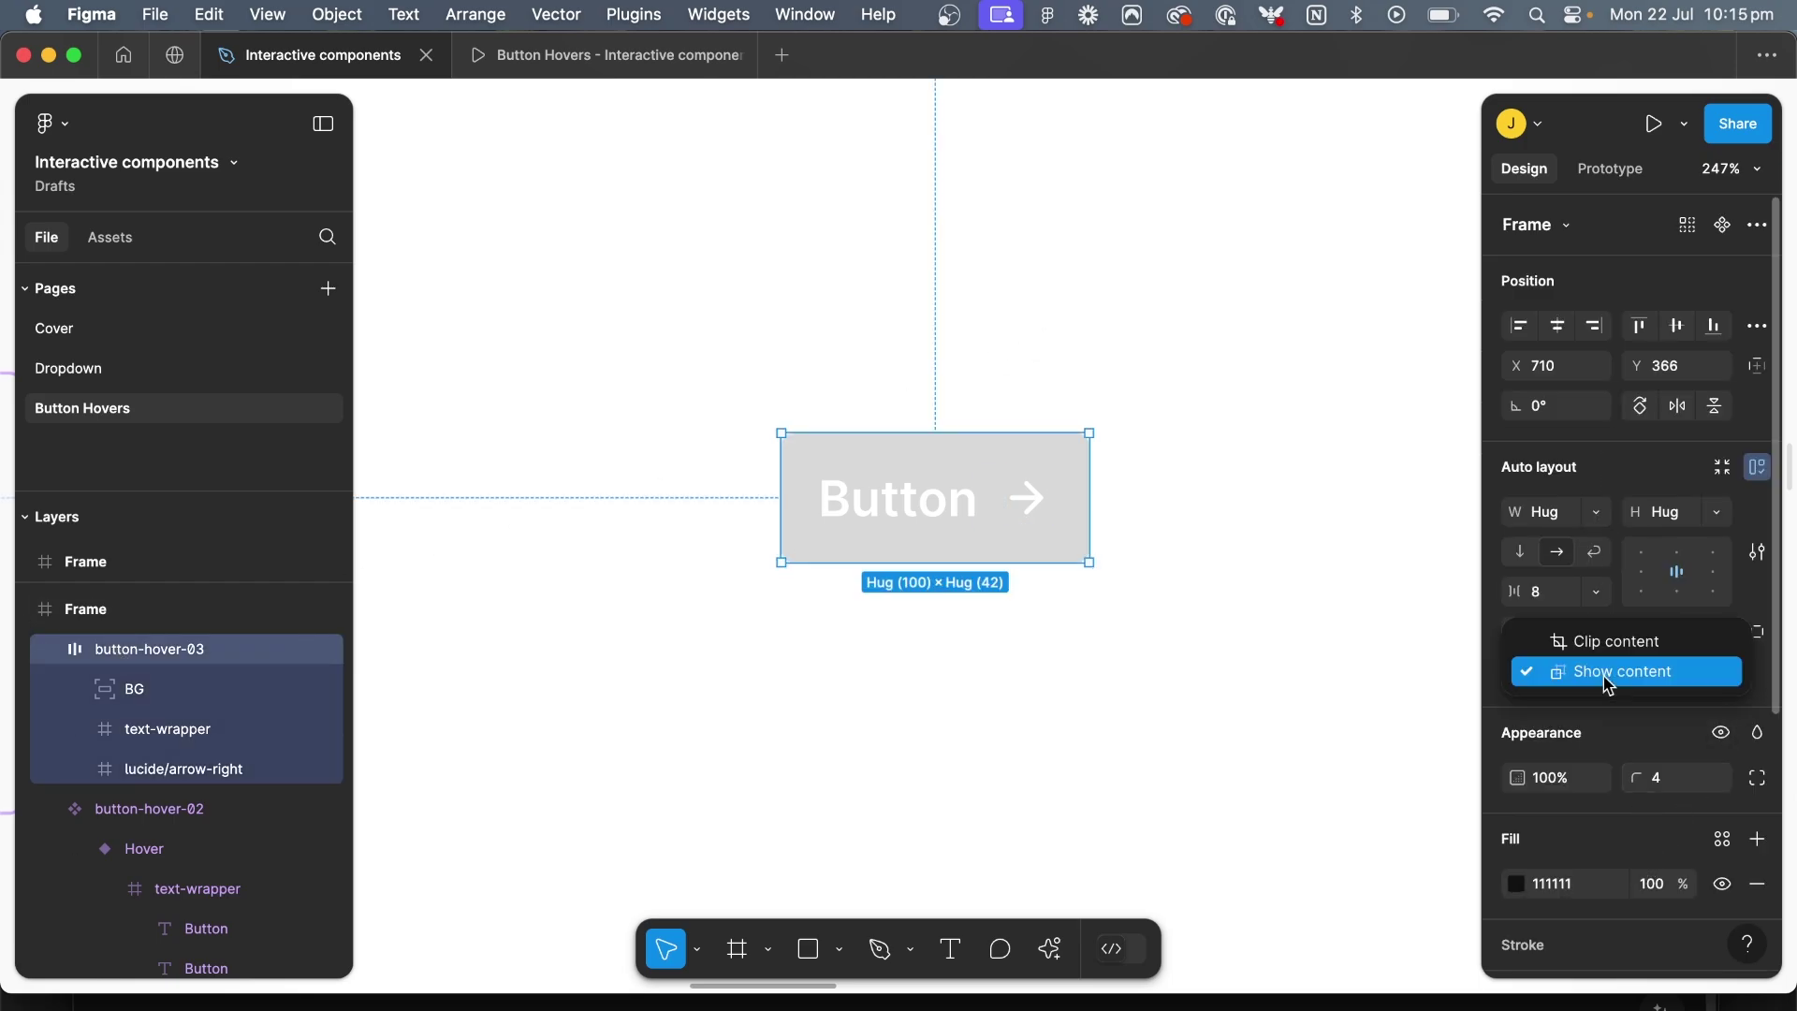
pyautogui.click(1615, 642)
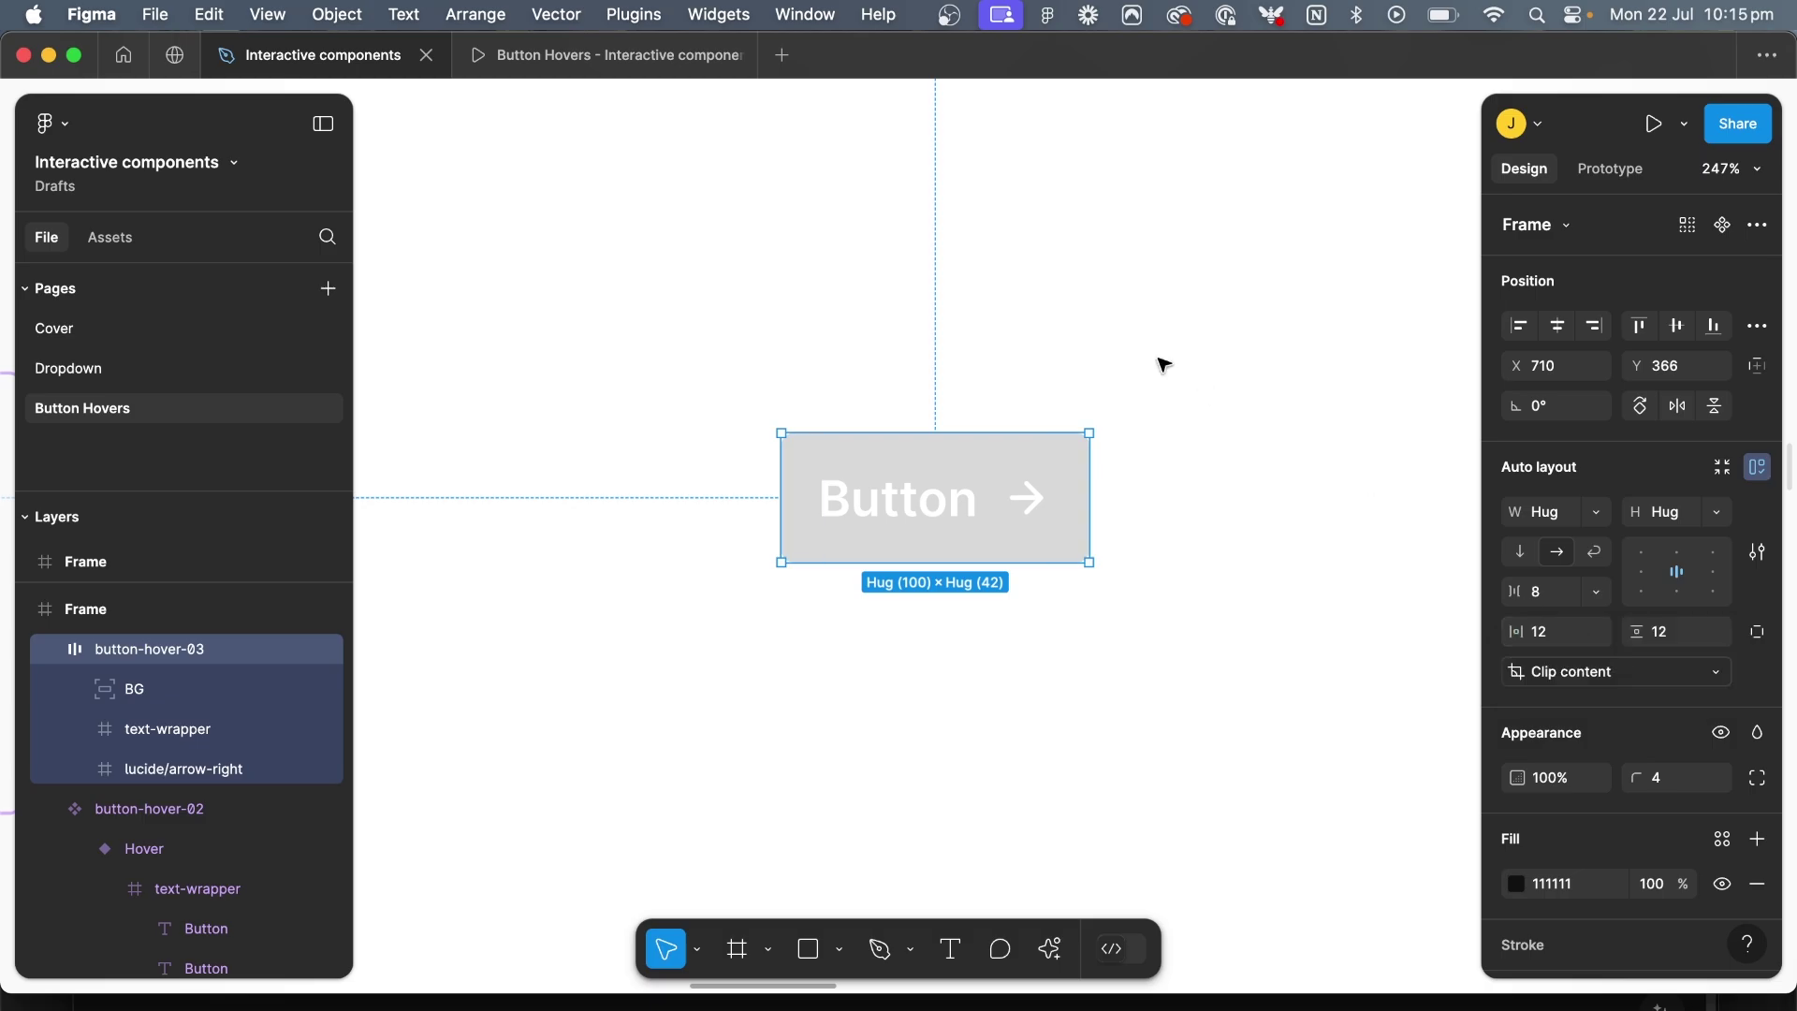
# Give BG the Hover variant's 404040 fill at 85.1% opacity
pyautogui.click(1097, 322)
pyautogui.scroll(-3, 1095, 321)
pyautogui.hscroll(2, 1095, 332)
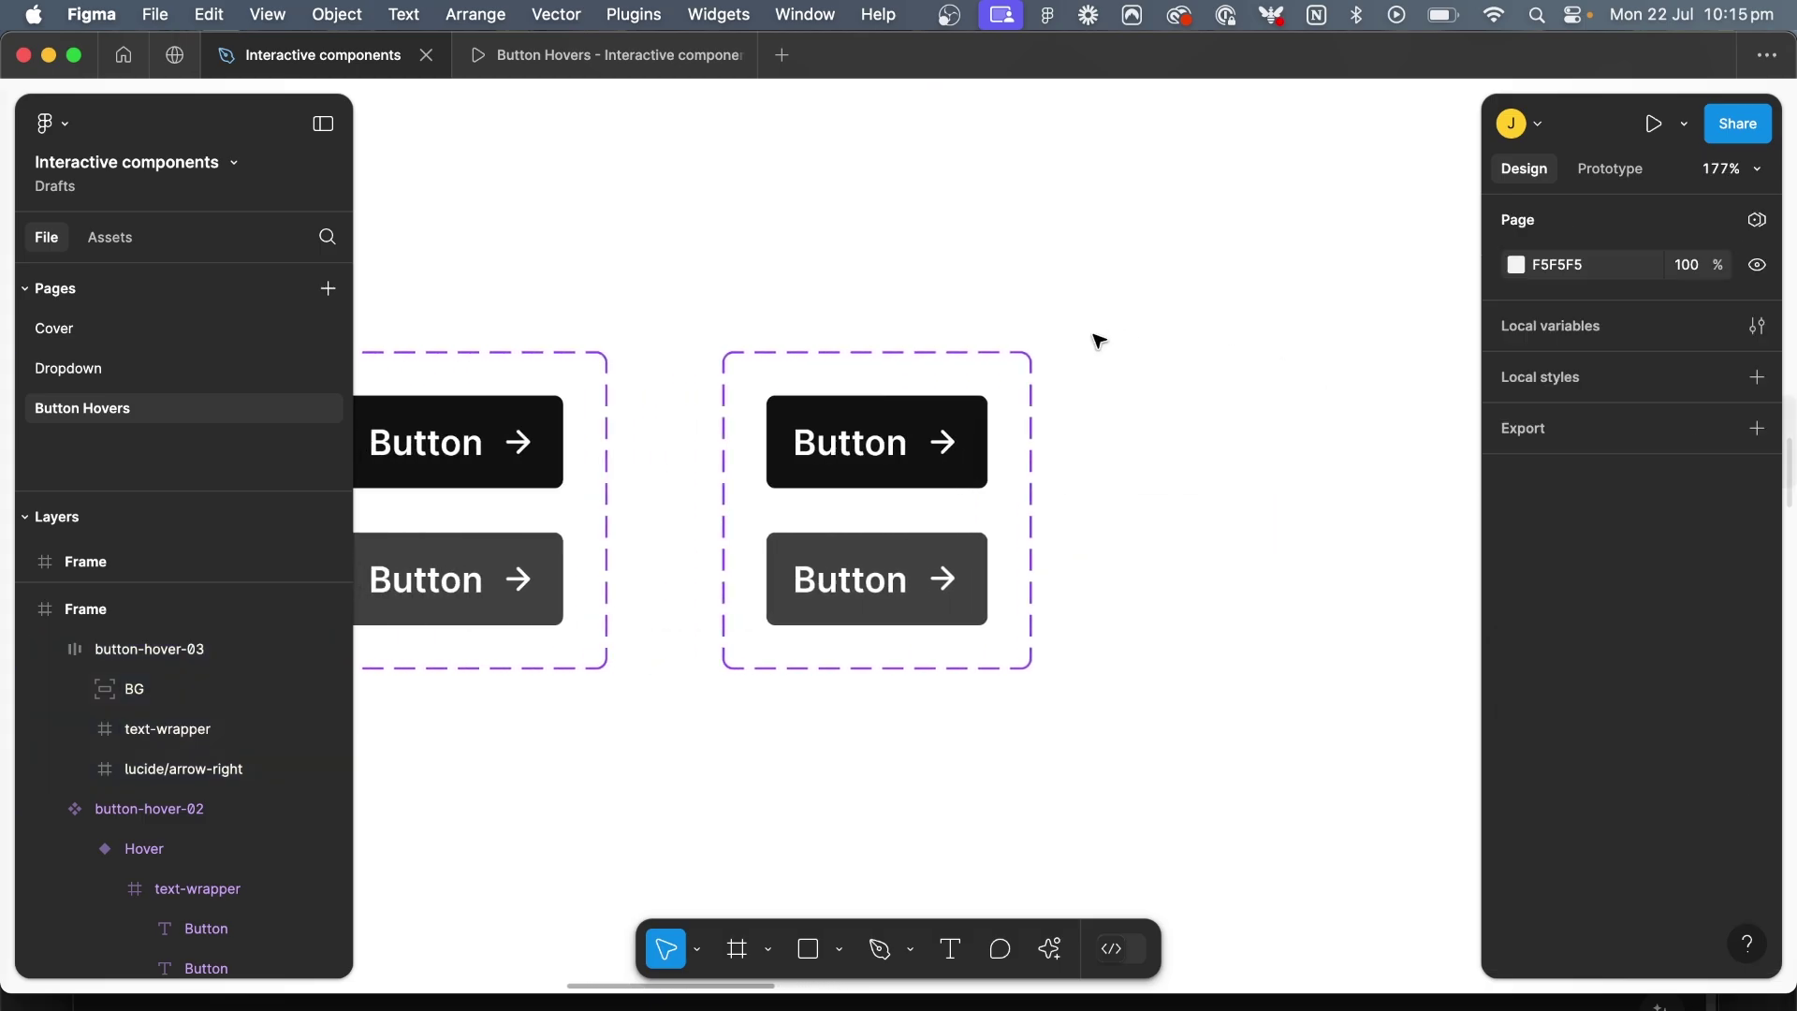
pyautogui.click(936, 574)
pyautogui.scroll(-1, 1549, 891)
pyautogui.click(1558, 899)
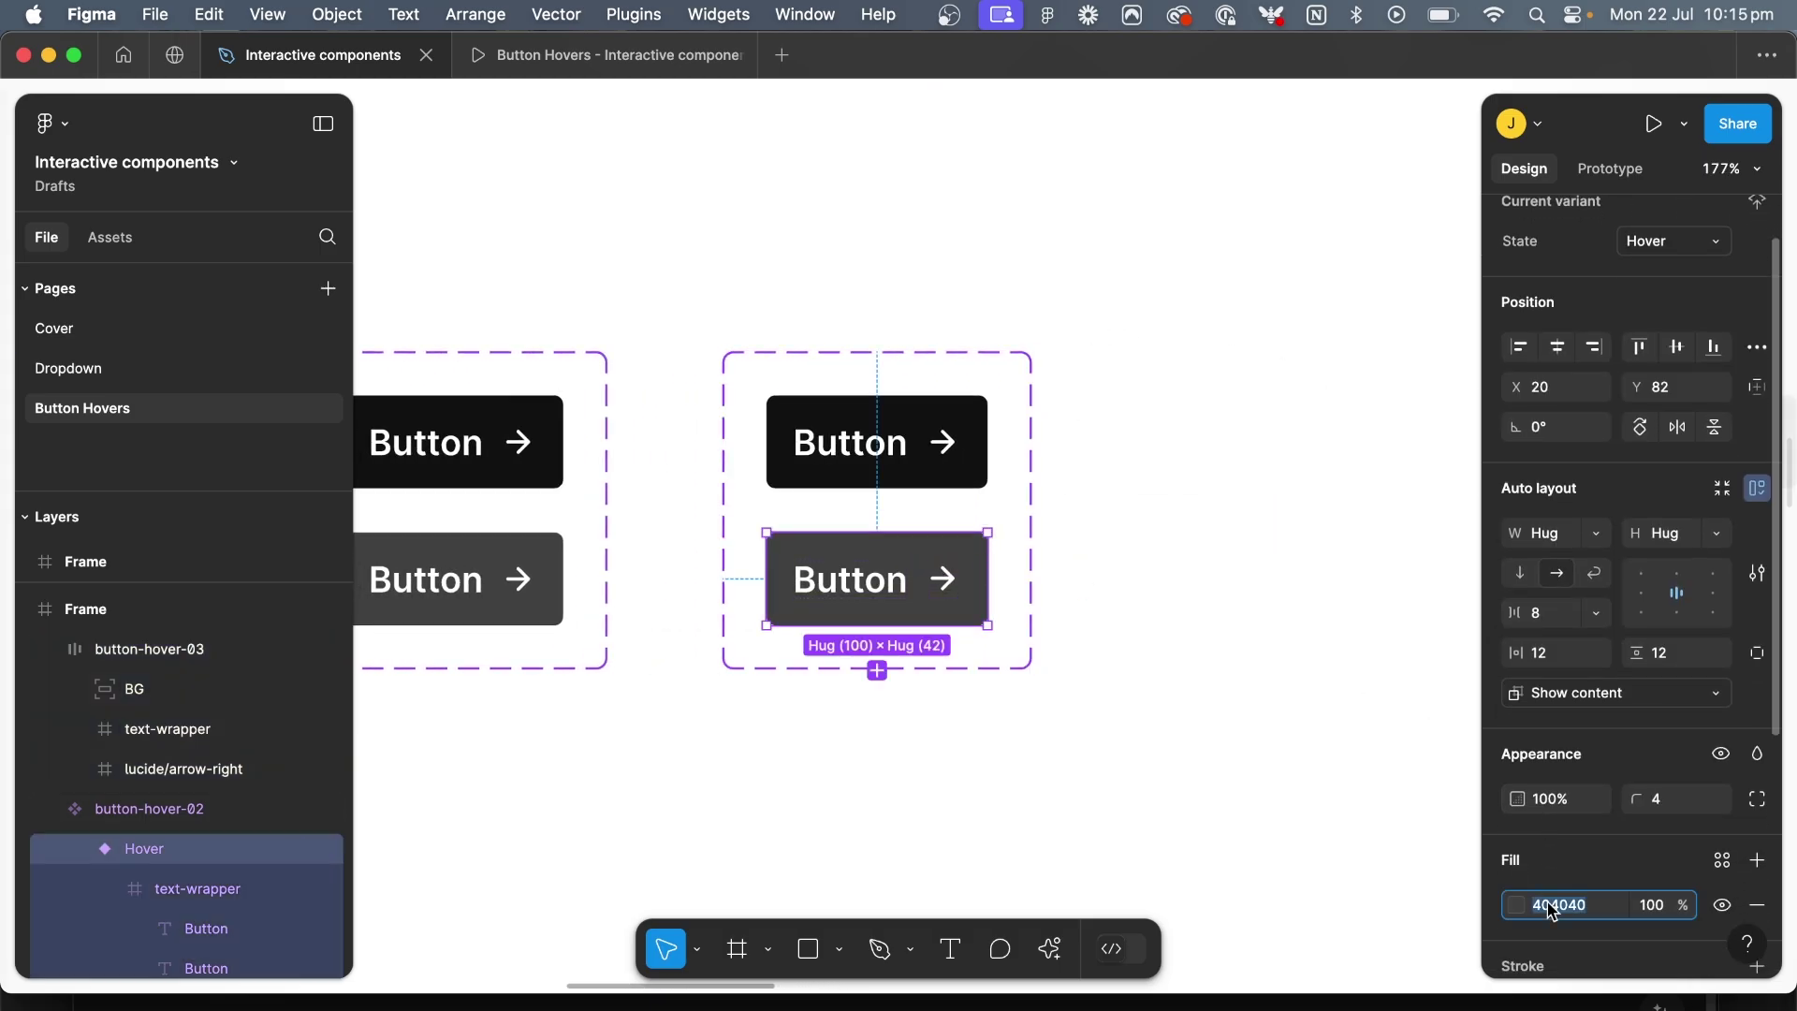
pyautogui.press('Escape')
pyautogui.doubleClick(1019, 426)
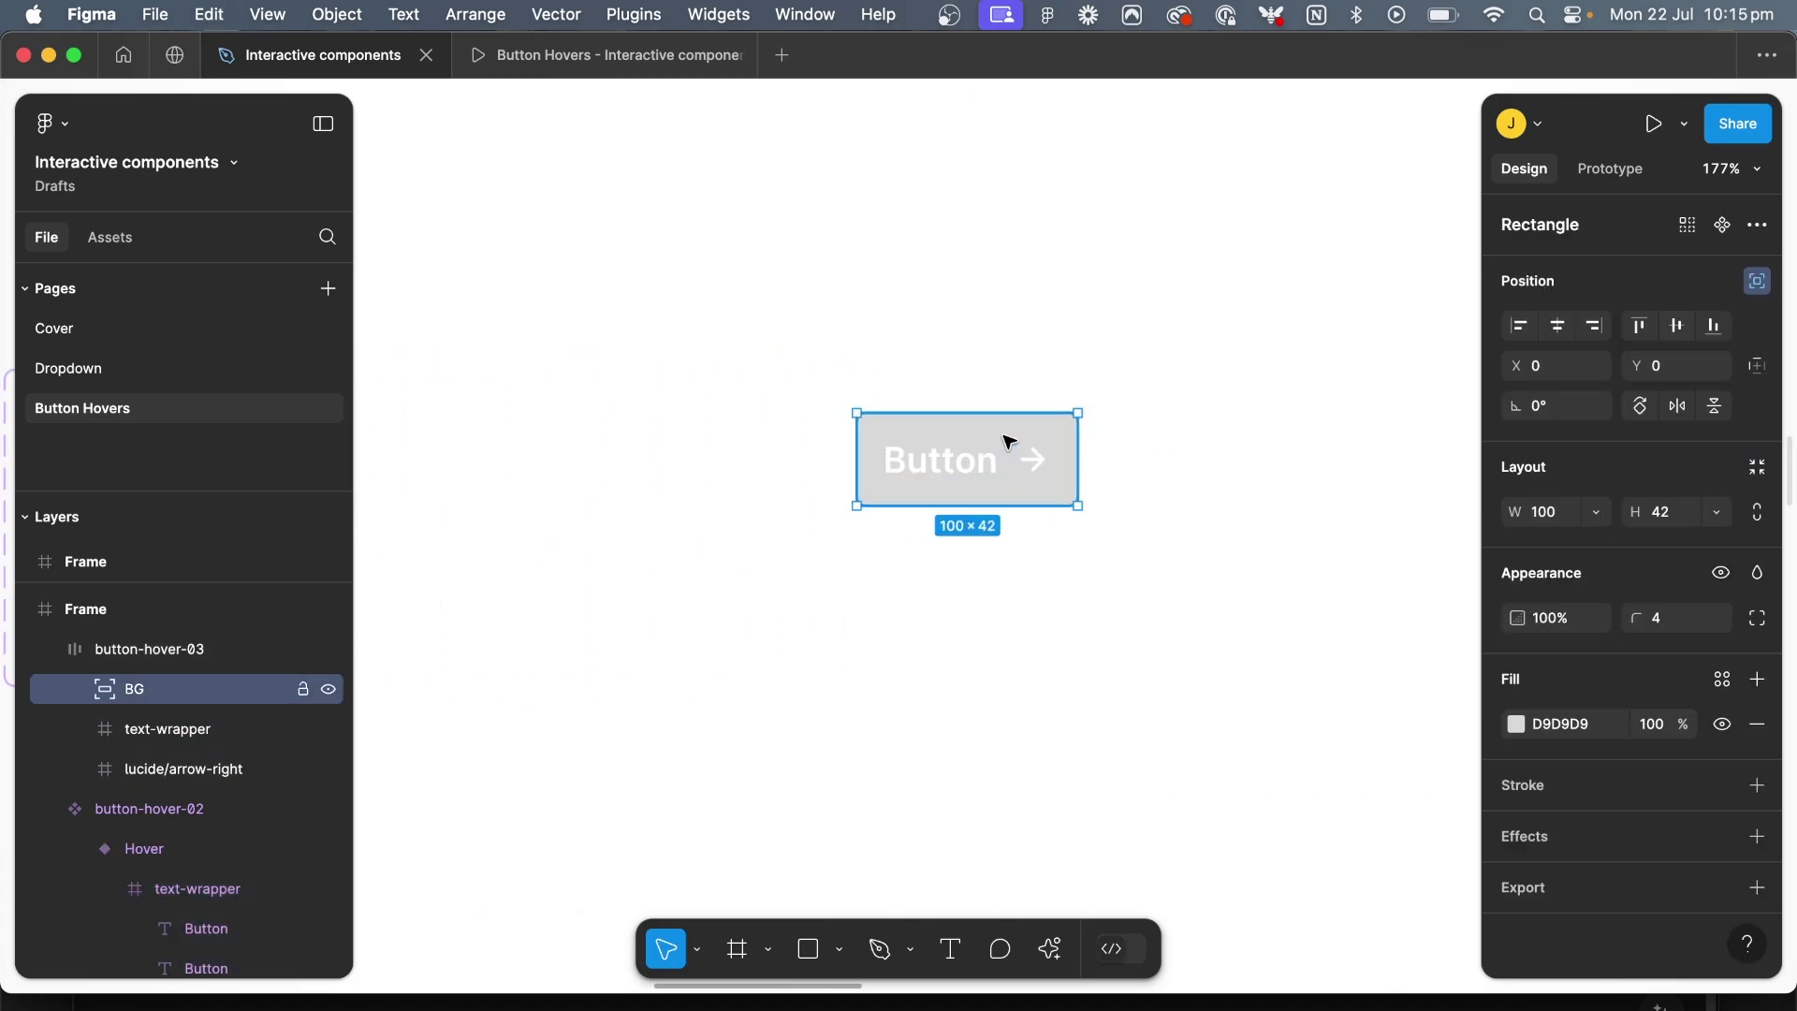
pyautogui.scroll(2, 1016, 444)
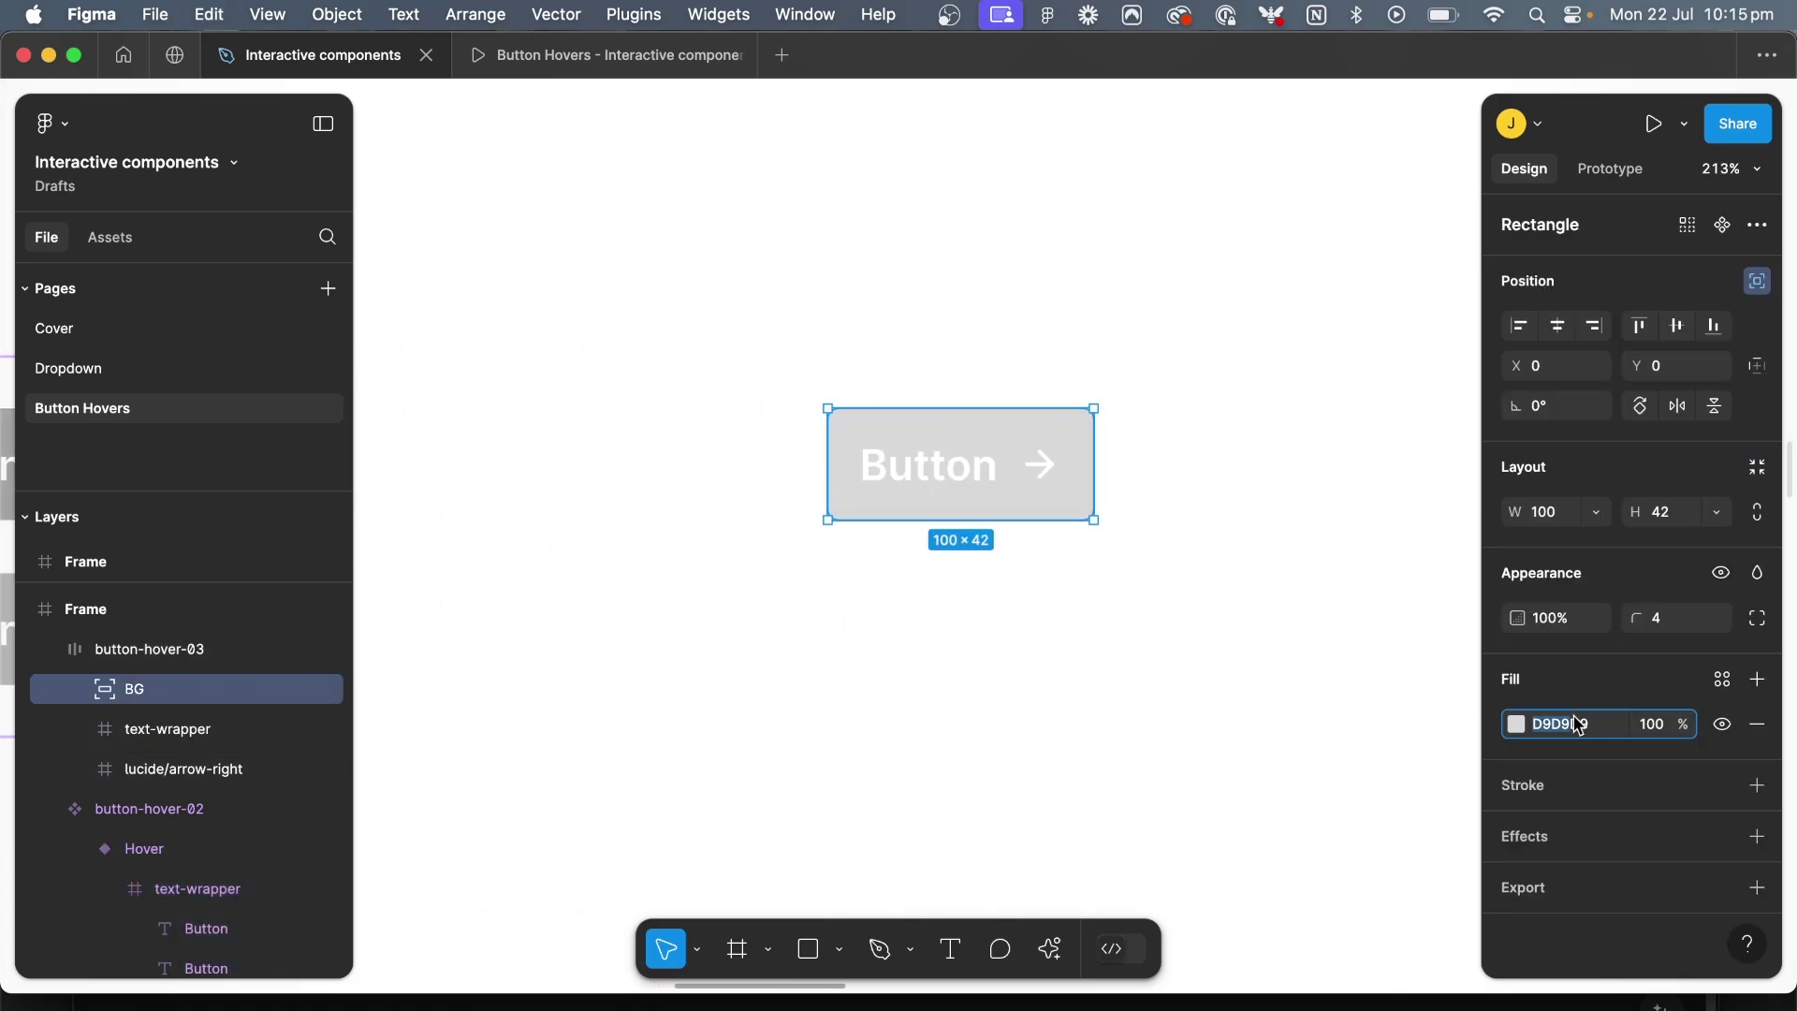
pyautogui.press('Return')
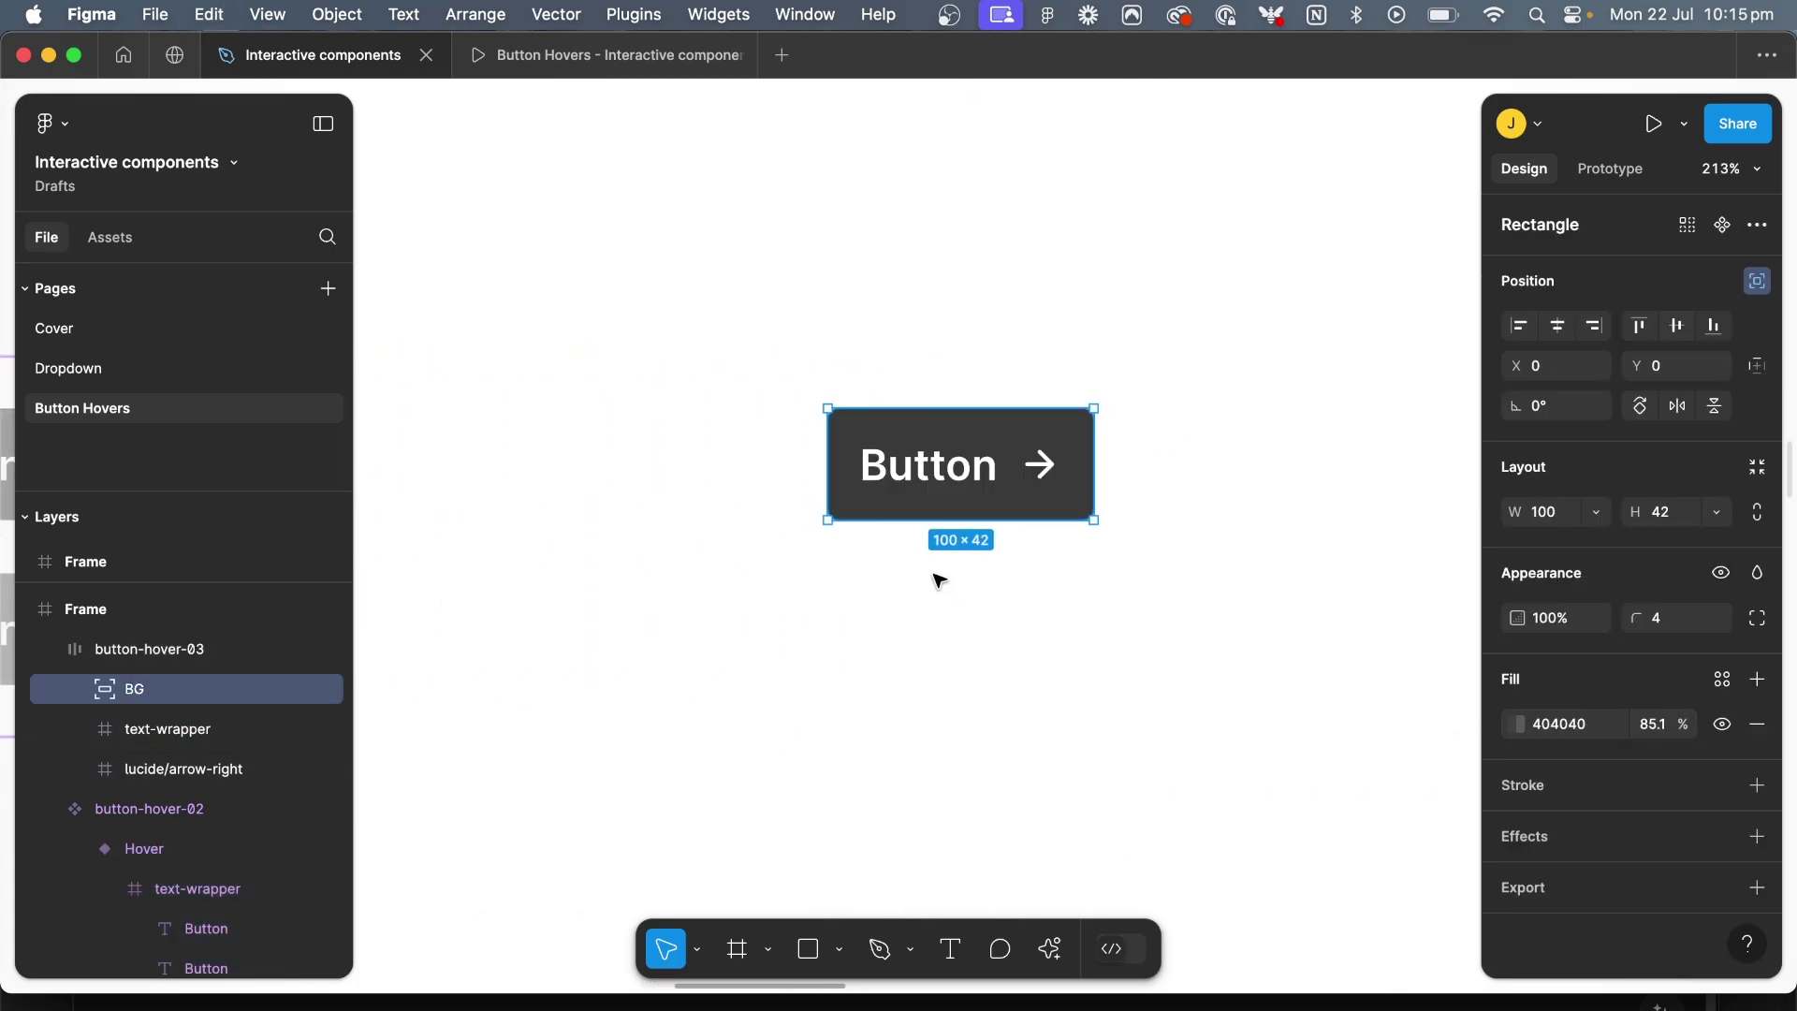
# Nudge BG down to Y 42, just below the button's clipped area
pyautogui.press('Down')
pyautogui.press('Down')
pyautogui.press('Down')
pyautogui.press('Down')
pyautogui.press('Down')
pyautogui.press('Down')
pyautogui.press('Down')
pyautogui.press('Down')
pyautogui.press('Down')
pyautogui.press('Down')
pyautogui.press('Down')
pyautogui.press('Down')
pyautogui.press('super+y')
pyautogui.press('Down')
pyautogui.press('Down')
pyautogui.press('Down')
pyautogui.press('Down')
pyautogui.press('Down')
pyautogui.press('Down')
pyautogui.press('Down')
pyautogui.press('Down')
pyautogui.press('Down')
pyautogui.press('Down')
pyautogui.press('Down')
pyautogui.press('Down')
pyautogui.press('Down')
pyautogui.press('Down')
pyautogui.press('Down')
pyautogui.press('Down')
pyautogui.press('Down')
pyautogui.press('Down')
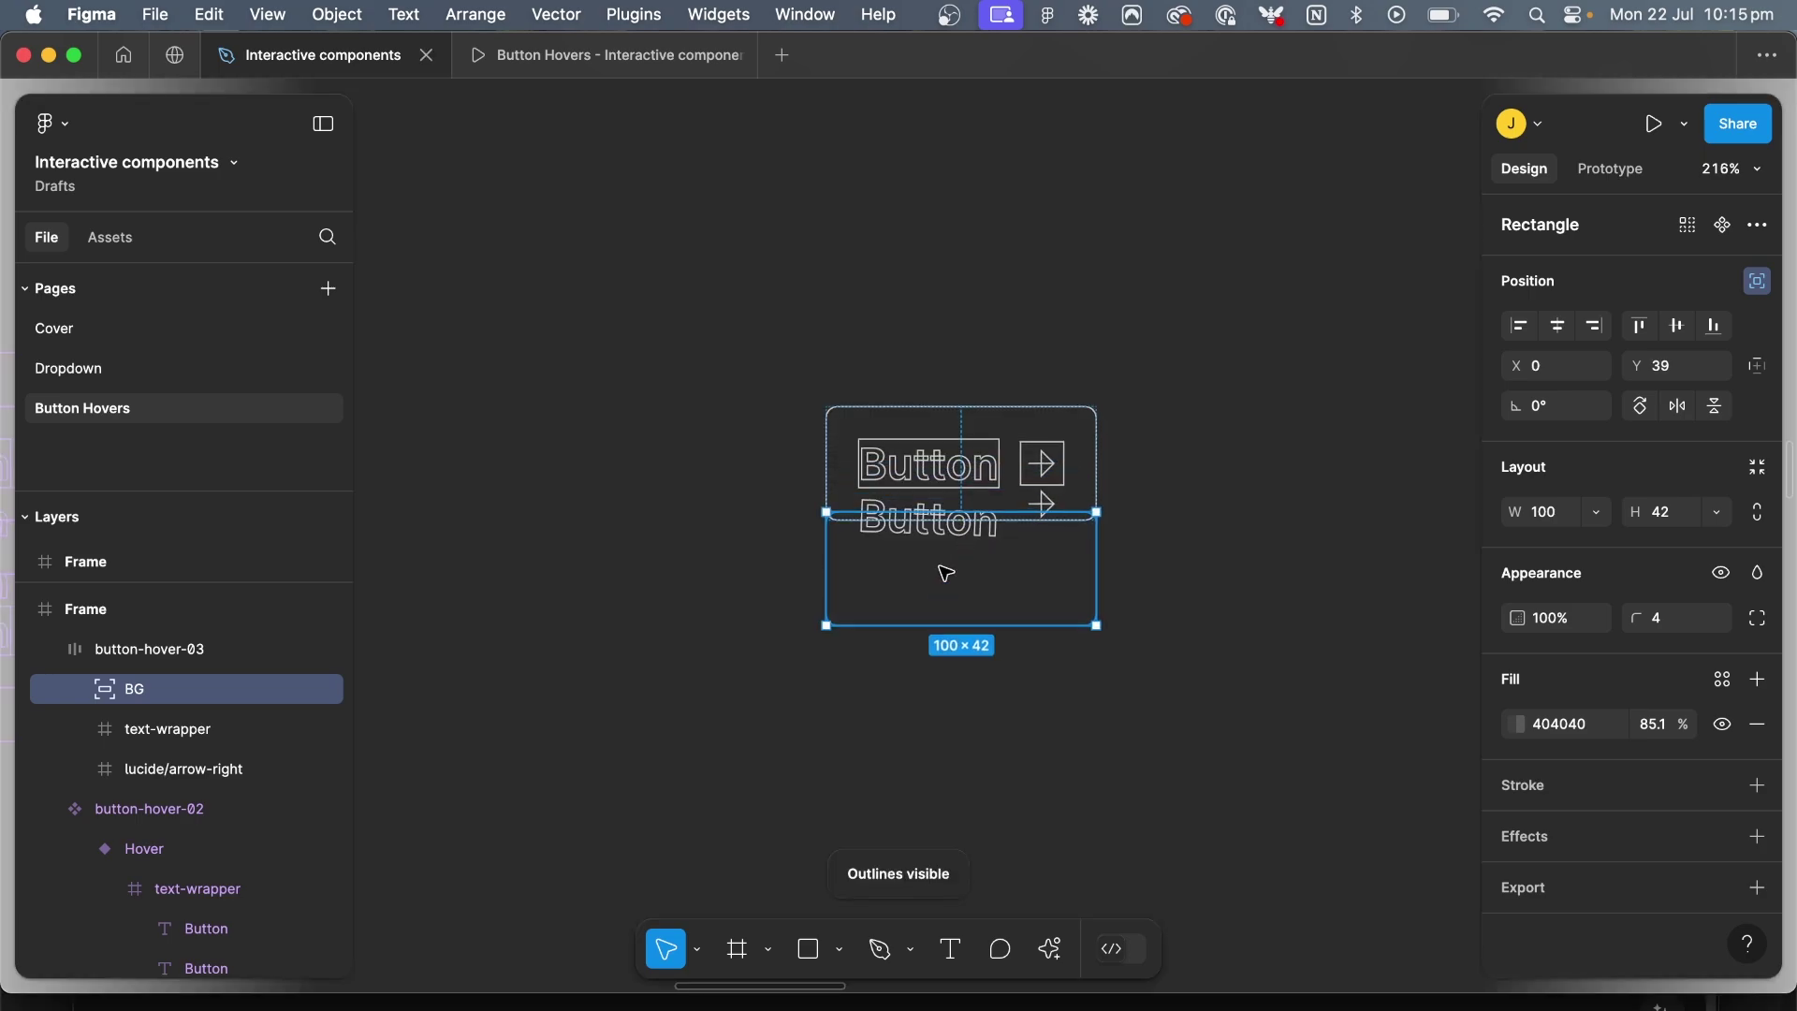
pyautogui.scroll(5, 945, 573)
pyautogui.press('Down')
pyautogui.press('Down')
pyautogui.press('Down')
pyautogui.press('Down')
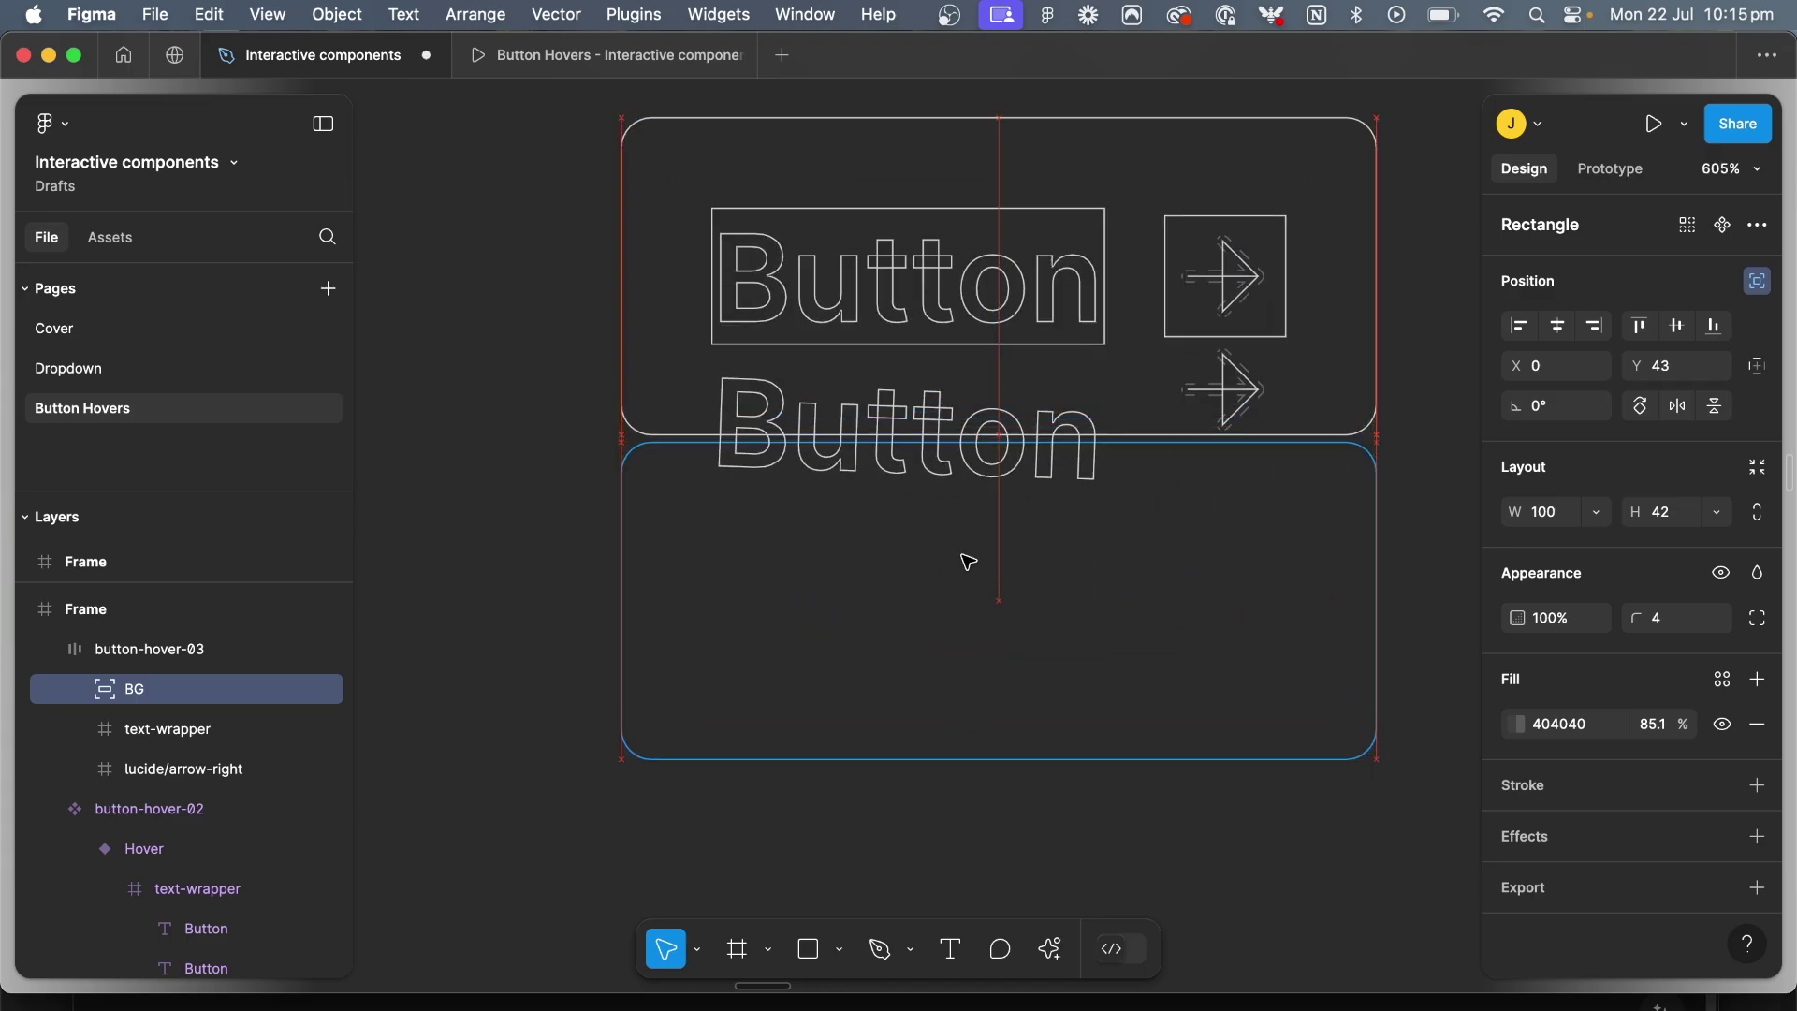
pyautogui.press('Up')
pyautogui.press('super+y')
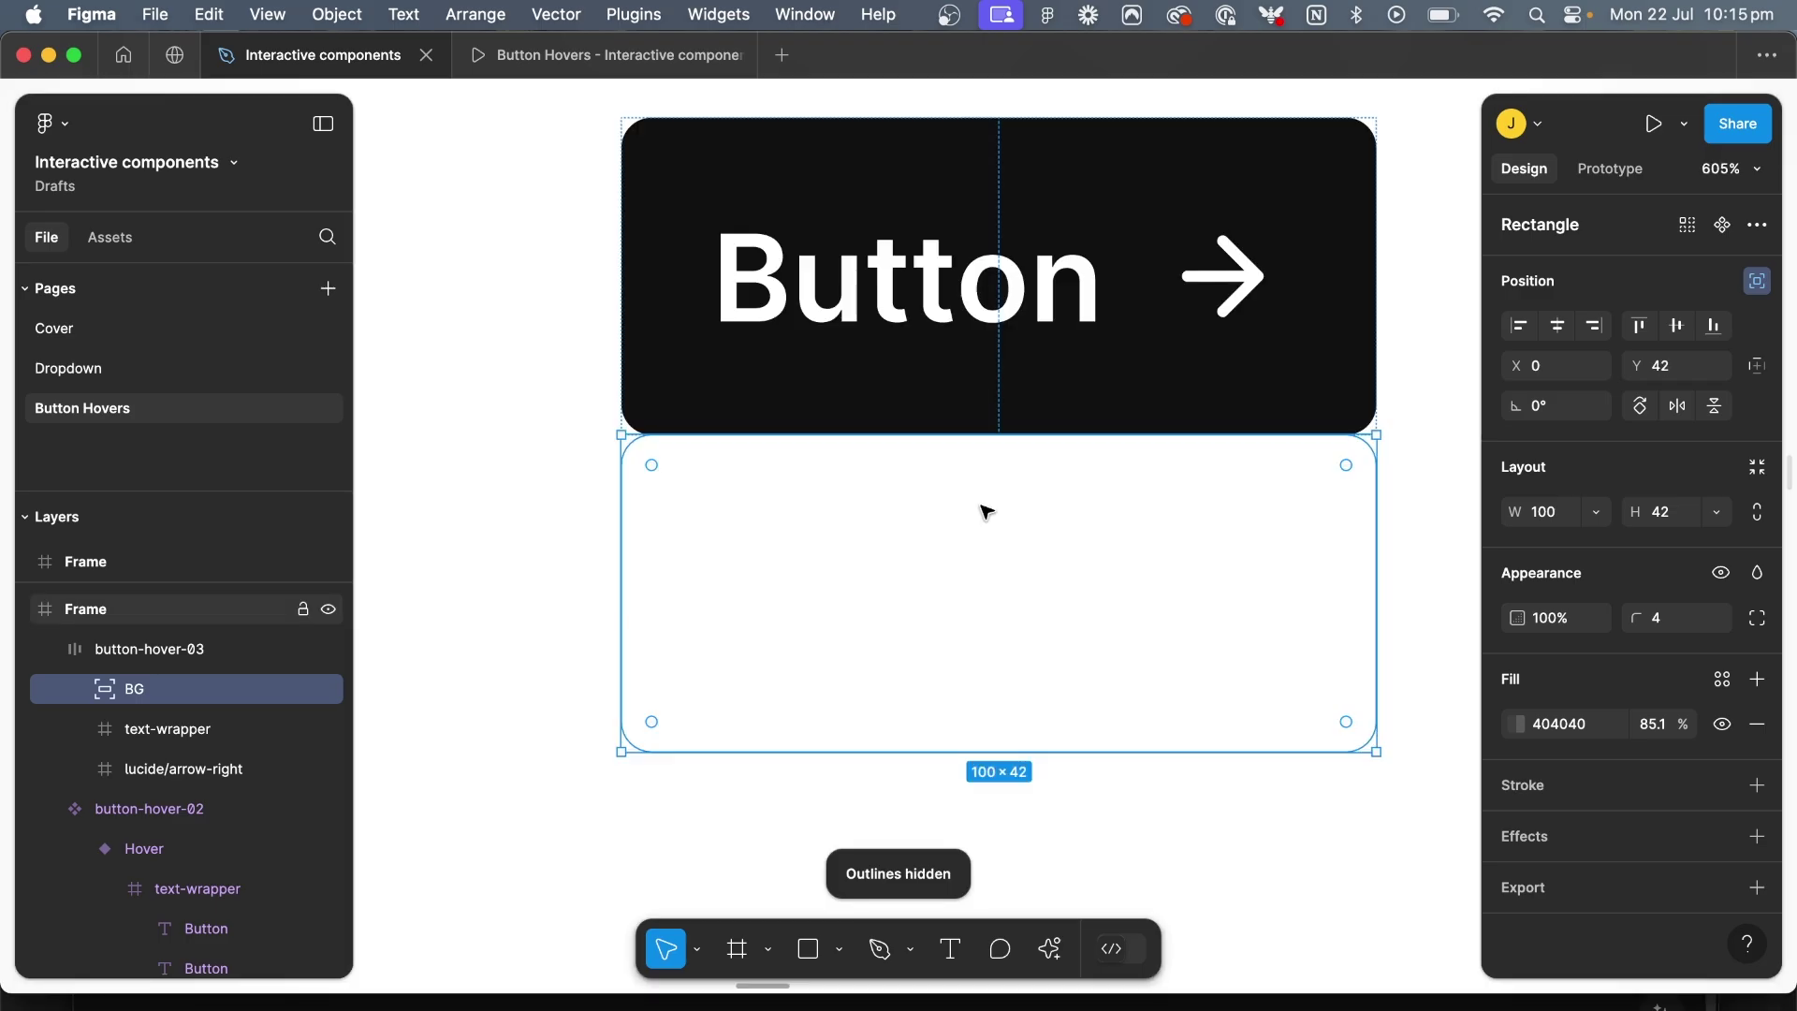
pyautogui.scroll(-6, 983, 510)
pyautogui.press('Escape')
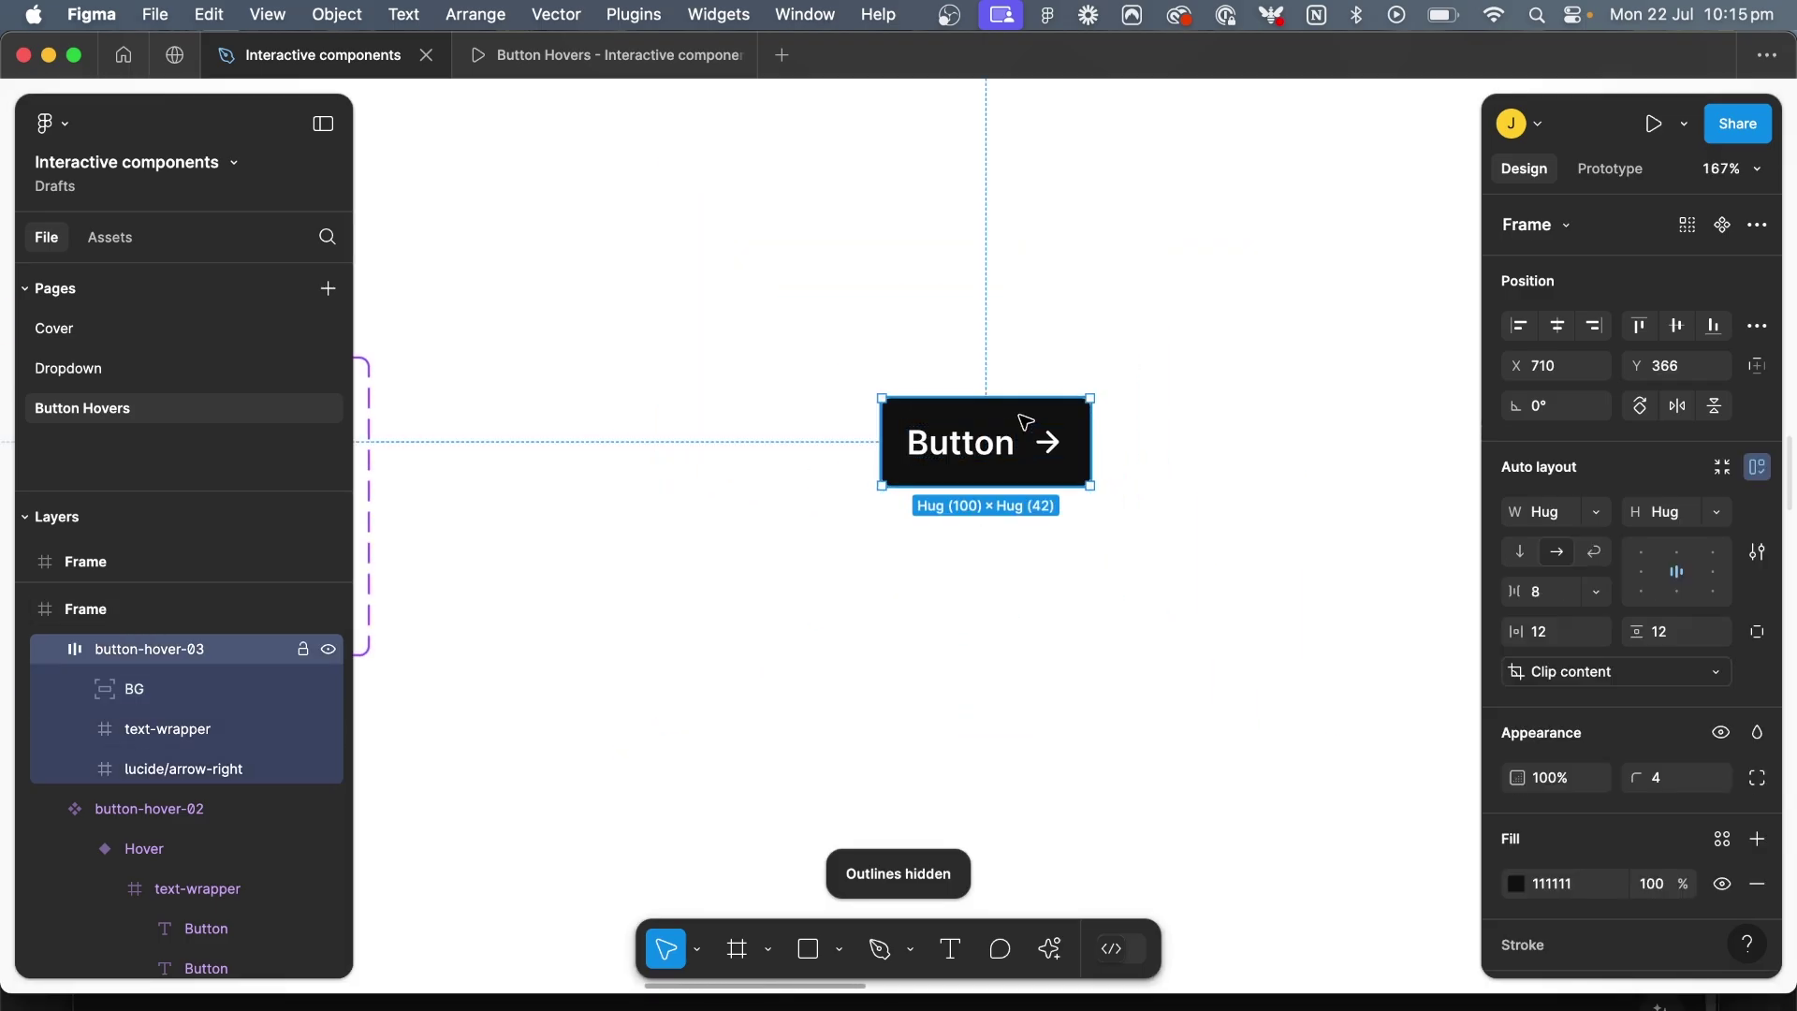
# Make button-hover-03 a component with a State variant property and a Hover variant
pyautogui.click(1713, 226)
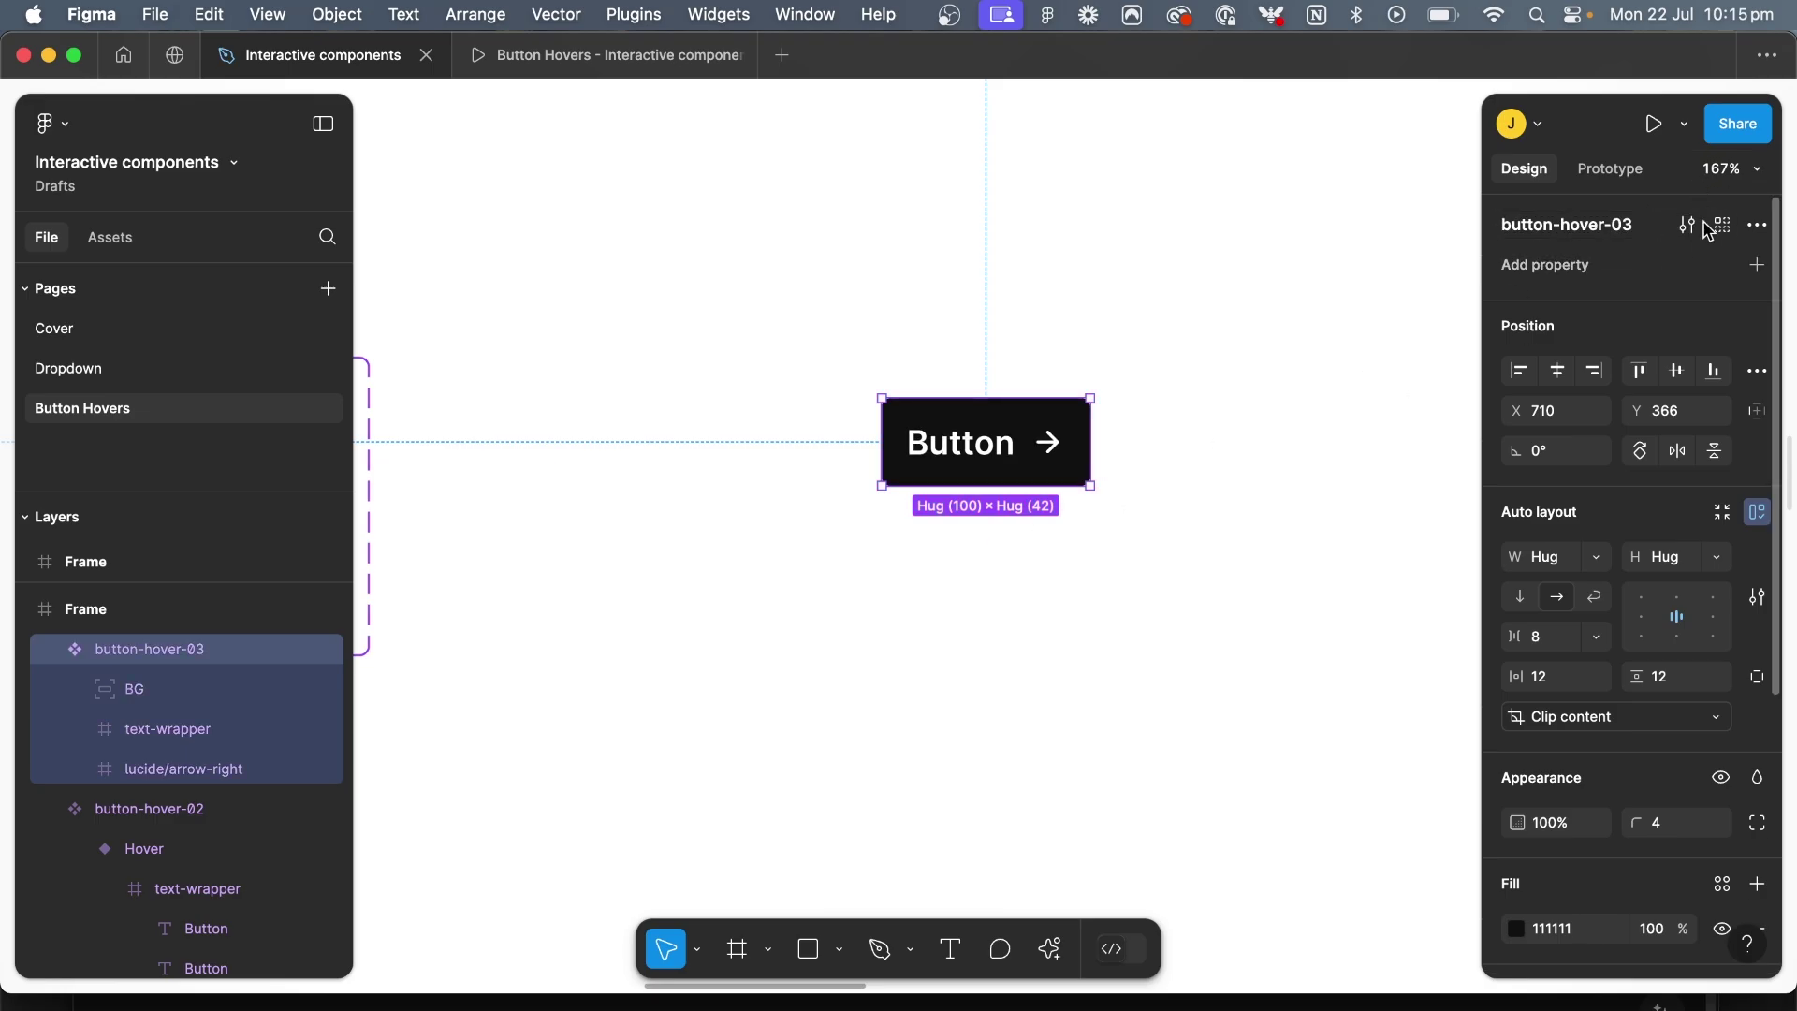
pyautogui.click(1756, 266)
pyautogui.click(1655, 341)
pyautogui.write('State')
pyautogui.press('Return')
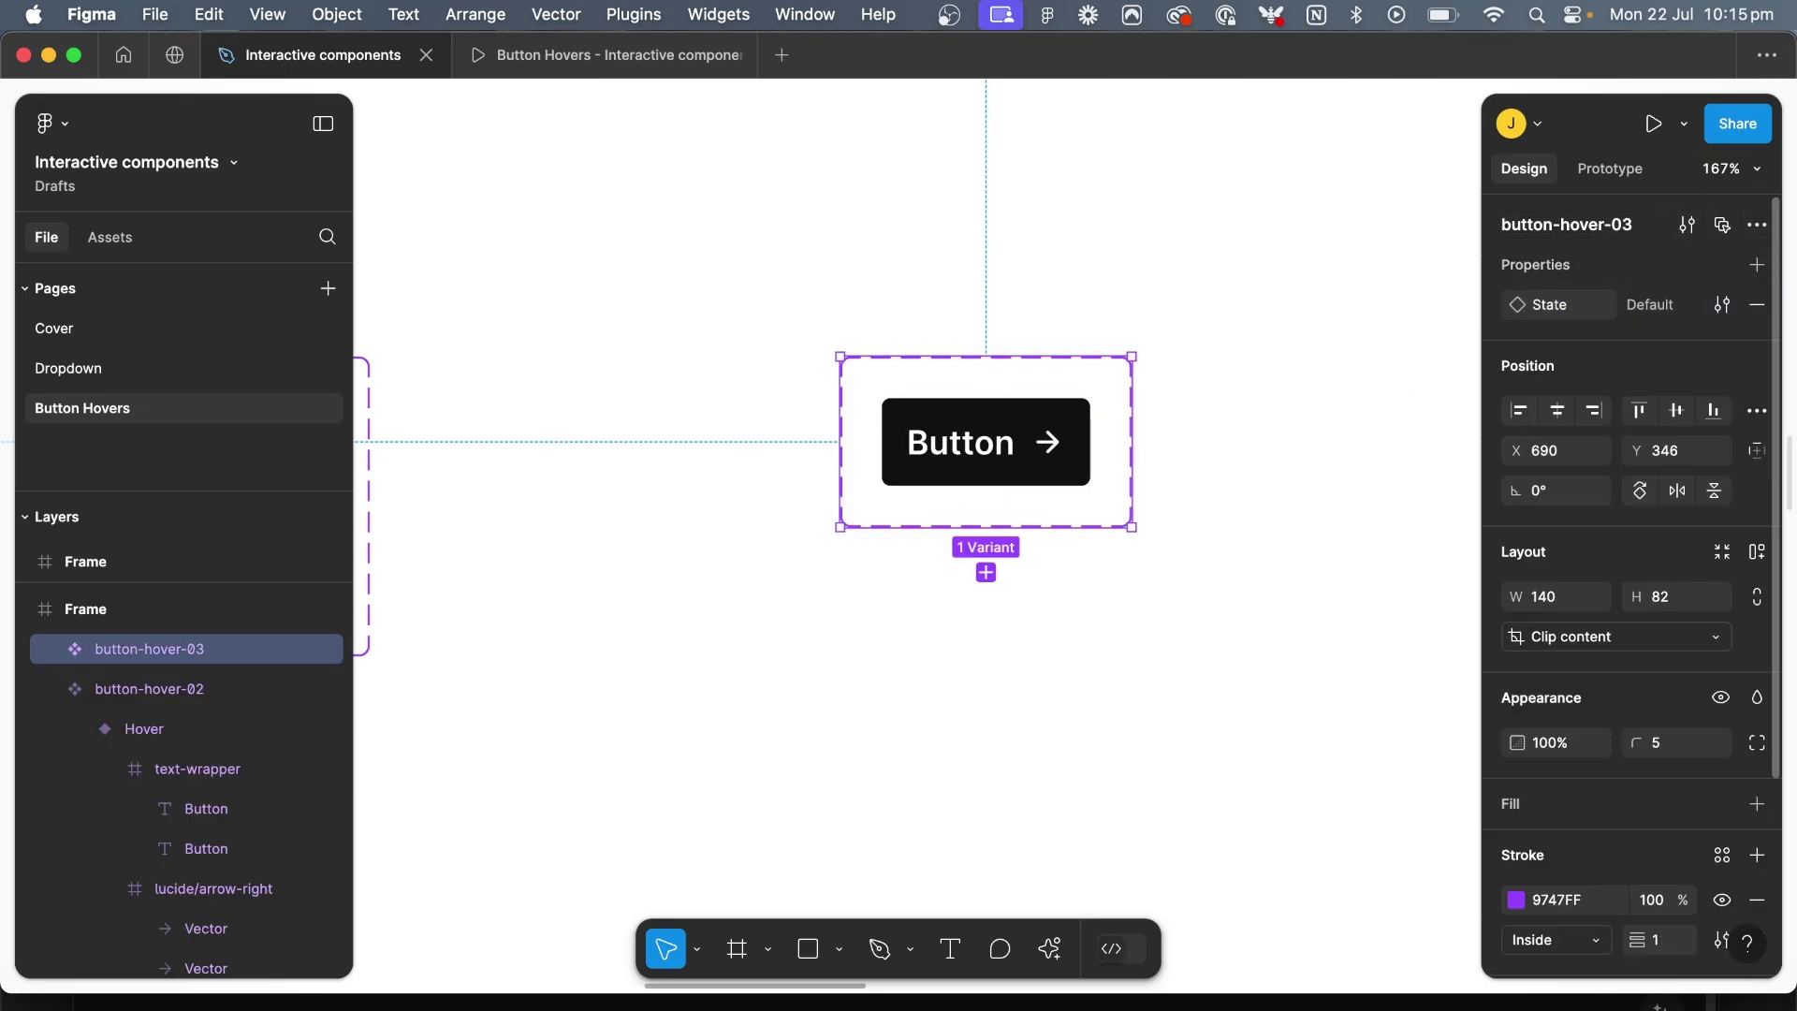
pyautogui.click(986, 572)
pyautogui.write('Hover')
pyautogui.press('Return')
# In Hover, move the lower arrow up into the icon and the upper arrow out of view
pyautogui.scroll(5, 1051, 576)
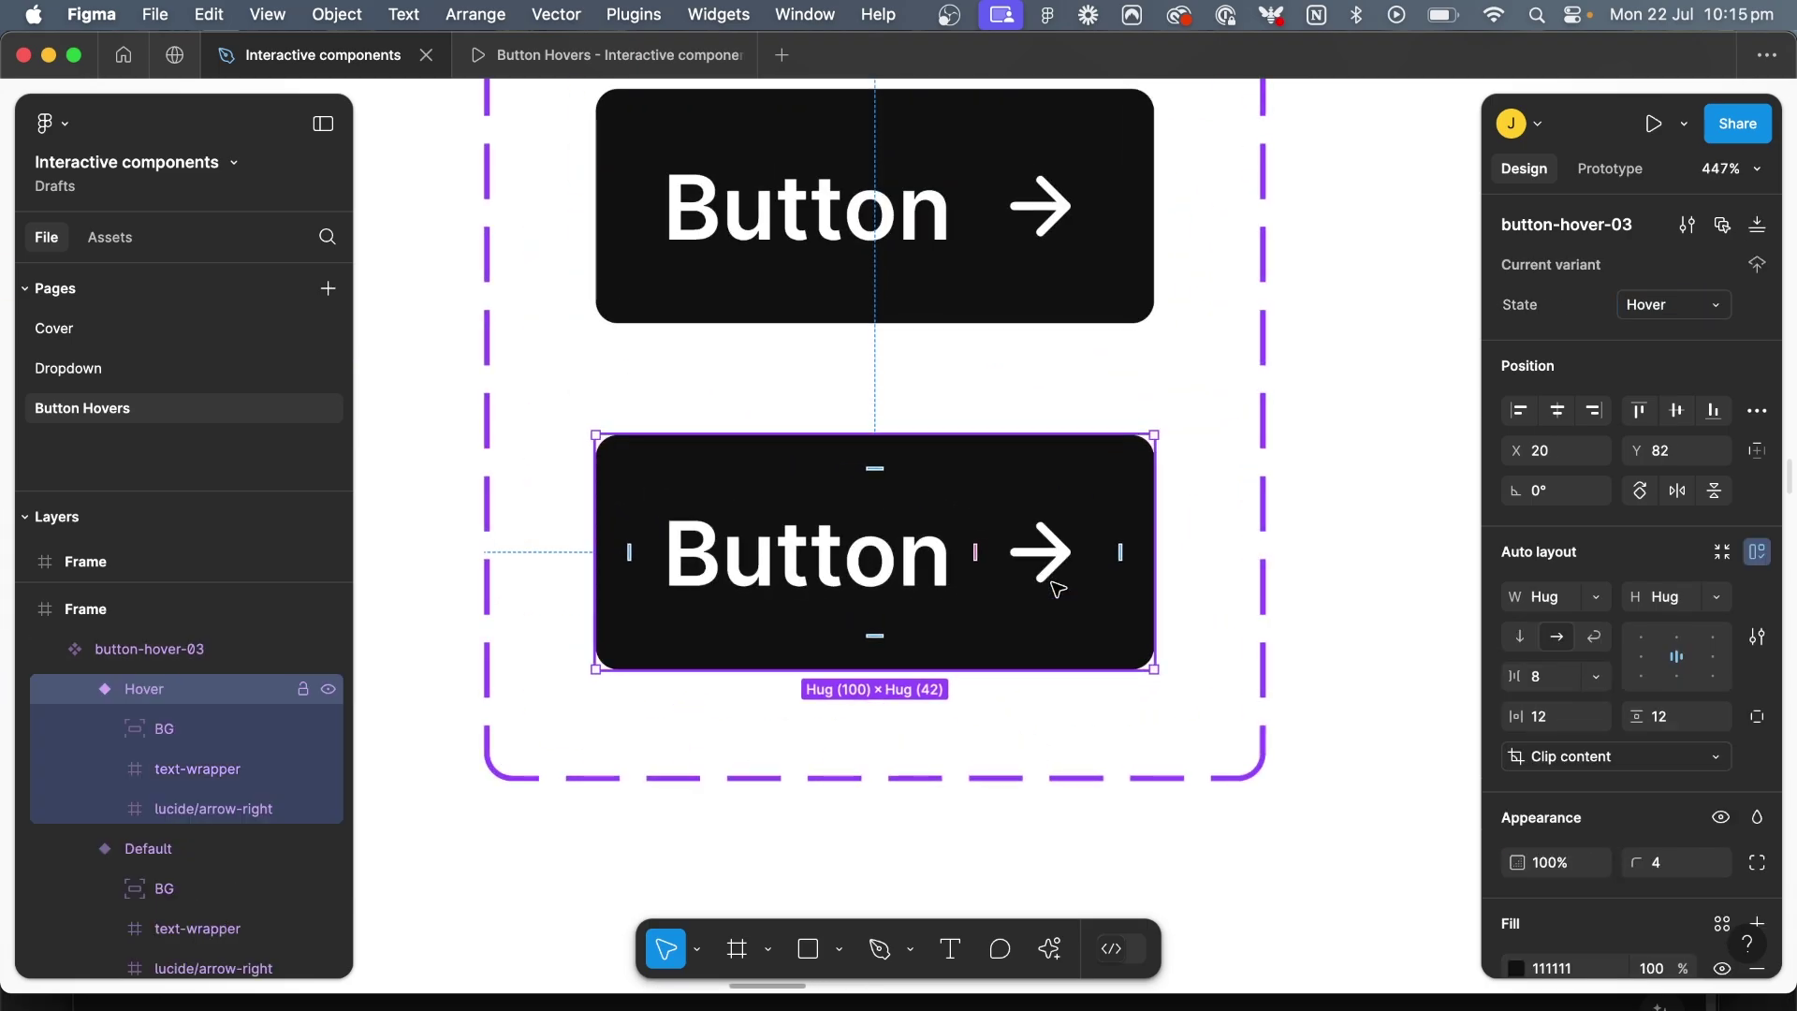
pyautogui.click(1057, 588)
pyautogui.press('super+y')
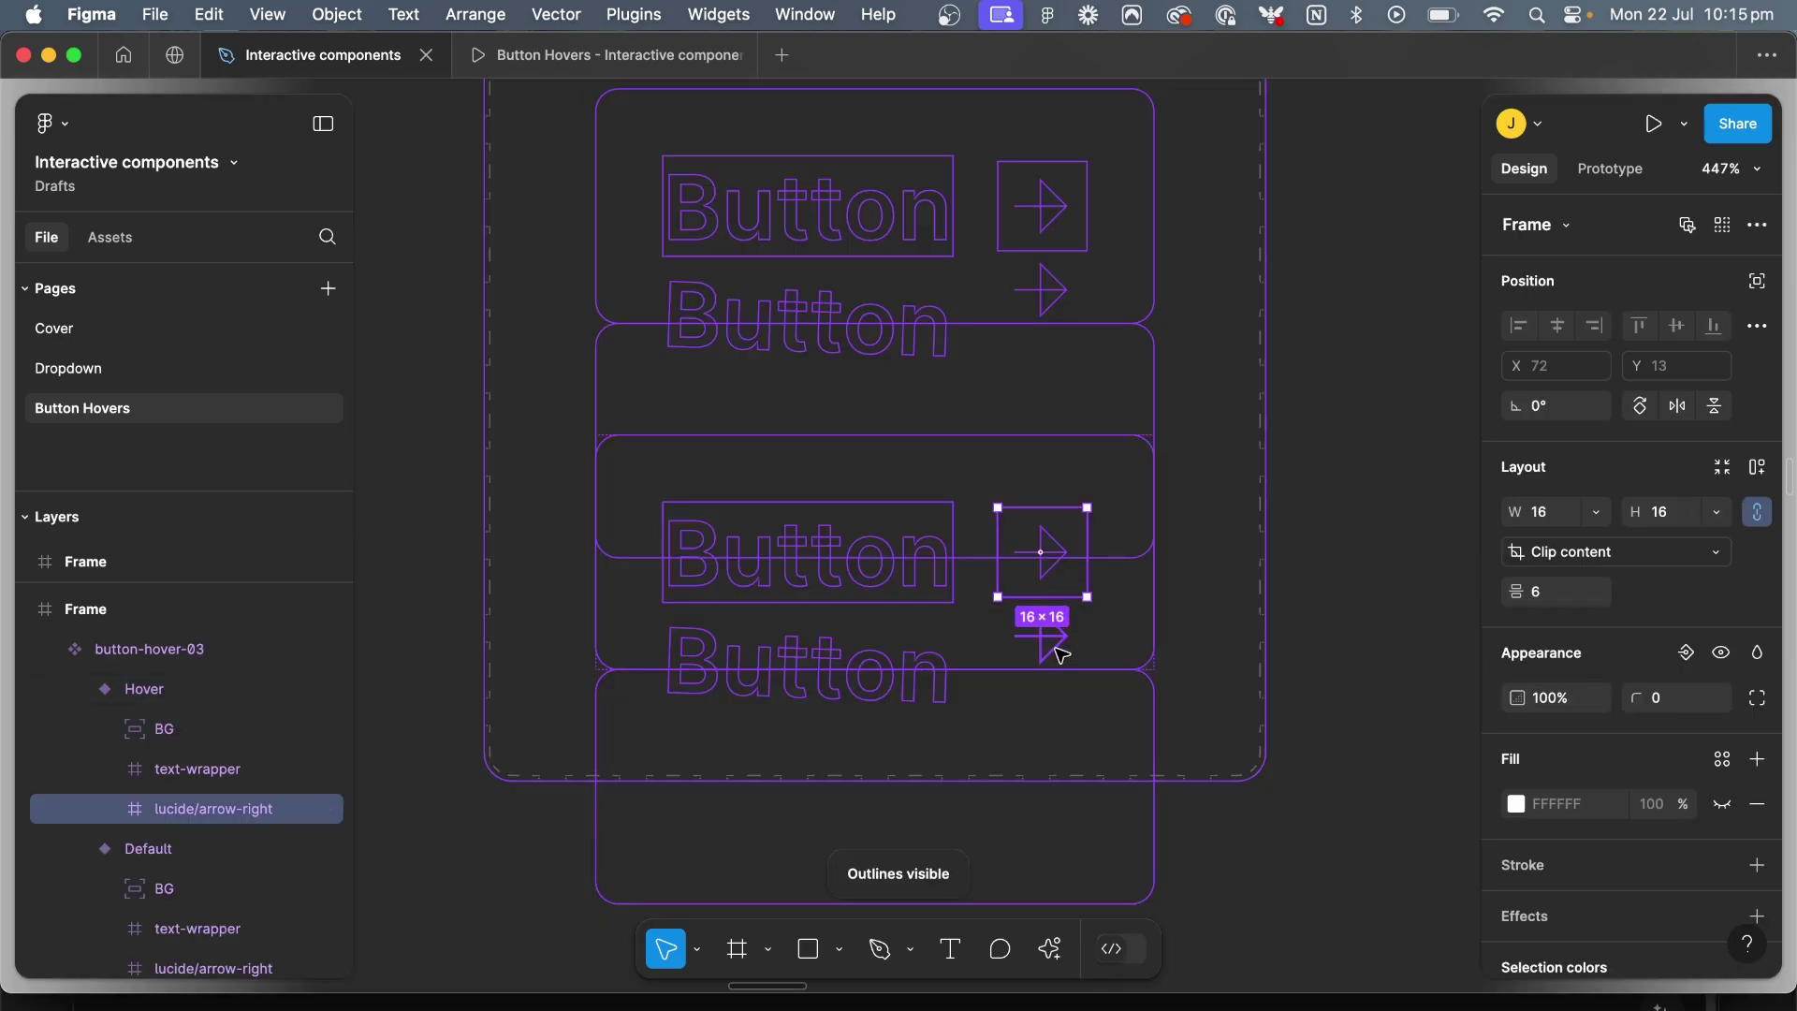
pyautogui.doubleClick(1055, 648)
pyautogui.scroll(4, 1053, 646)
pyautogui.moveTo(1055, 650); pyautogui.dragTo(1069, 513)
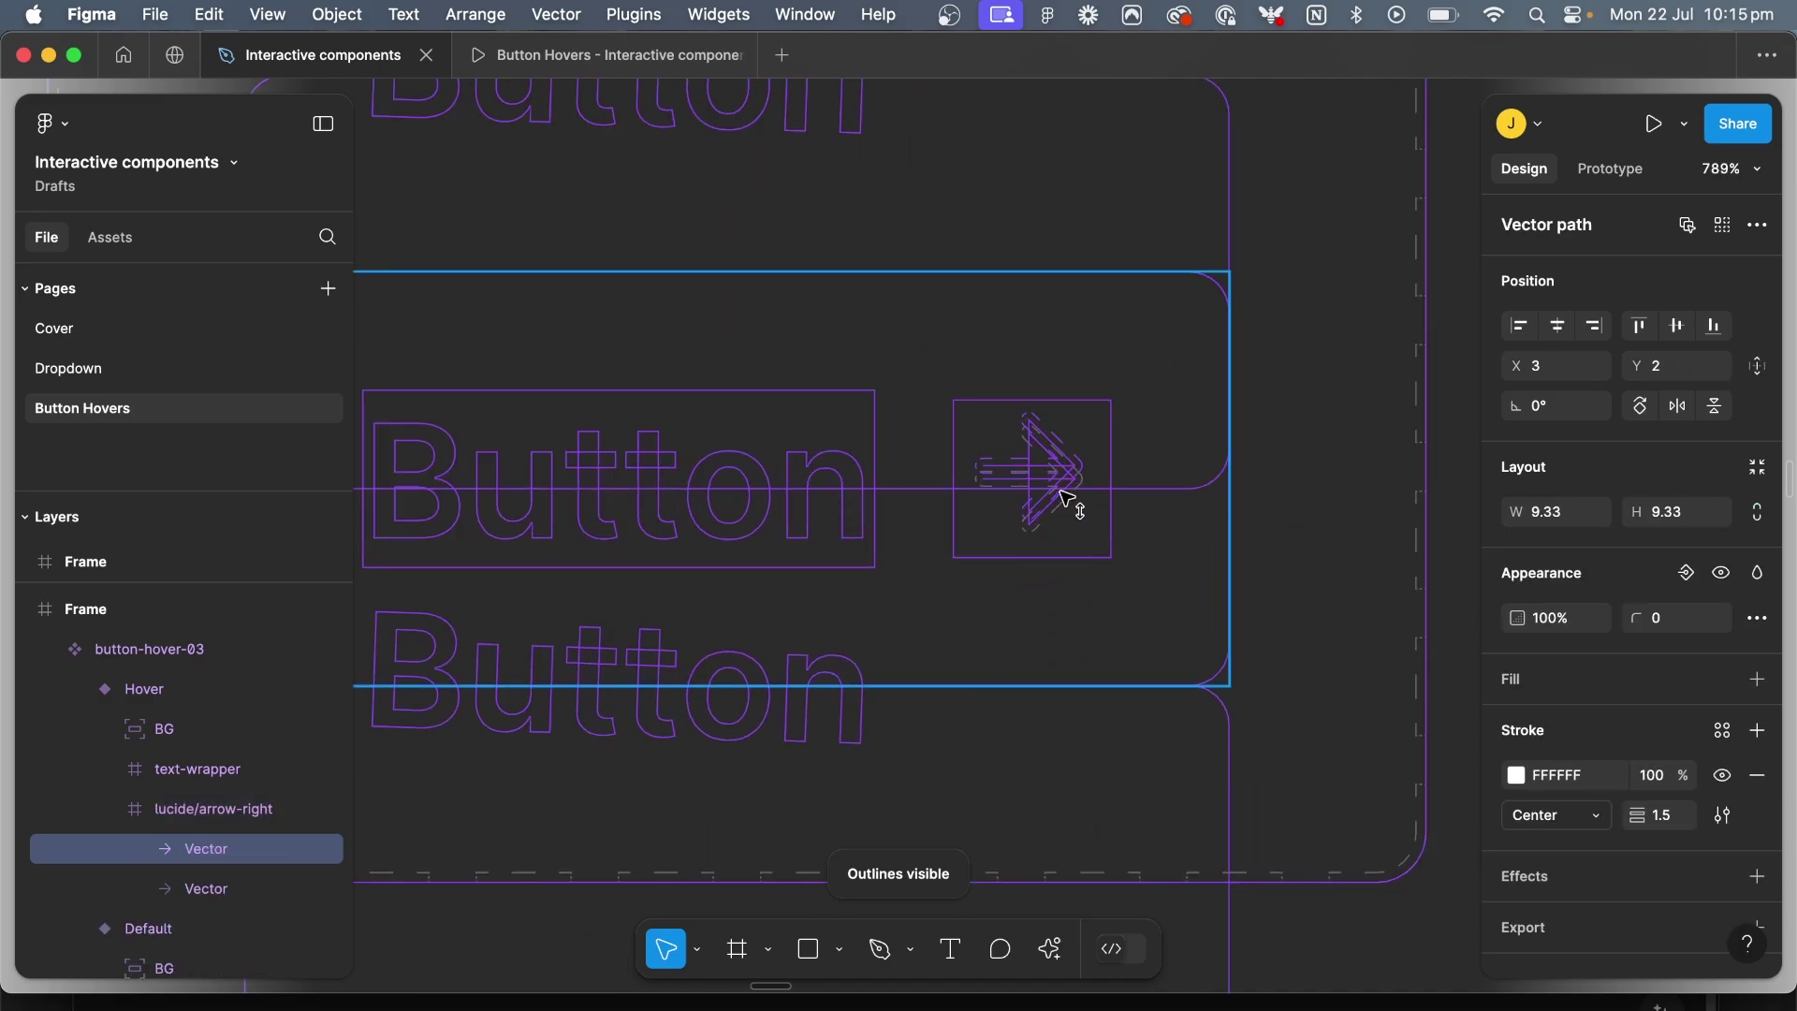
pyautogui.click(233, 888)
pyautogui.hotkey('shift', 'Up')
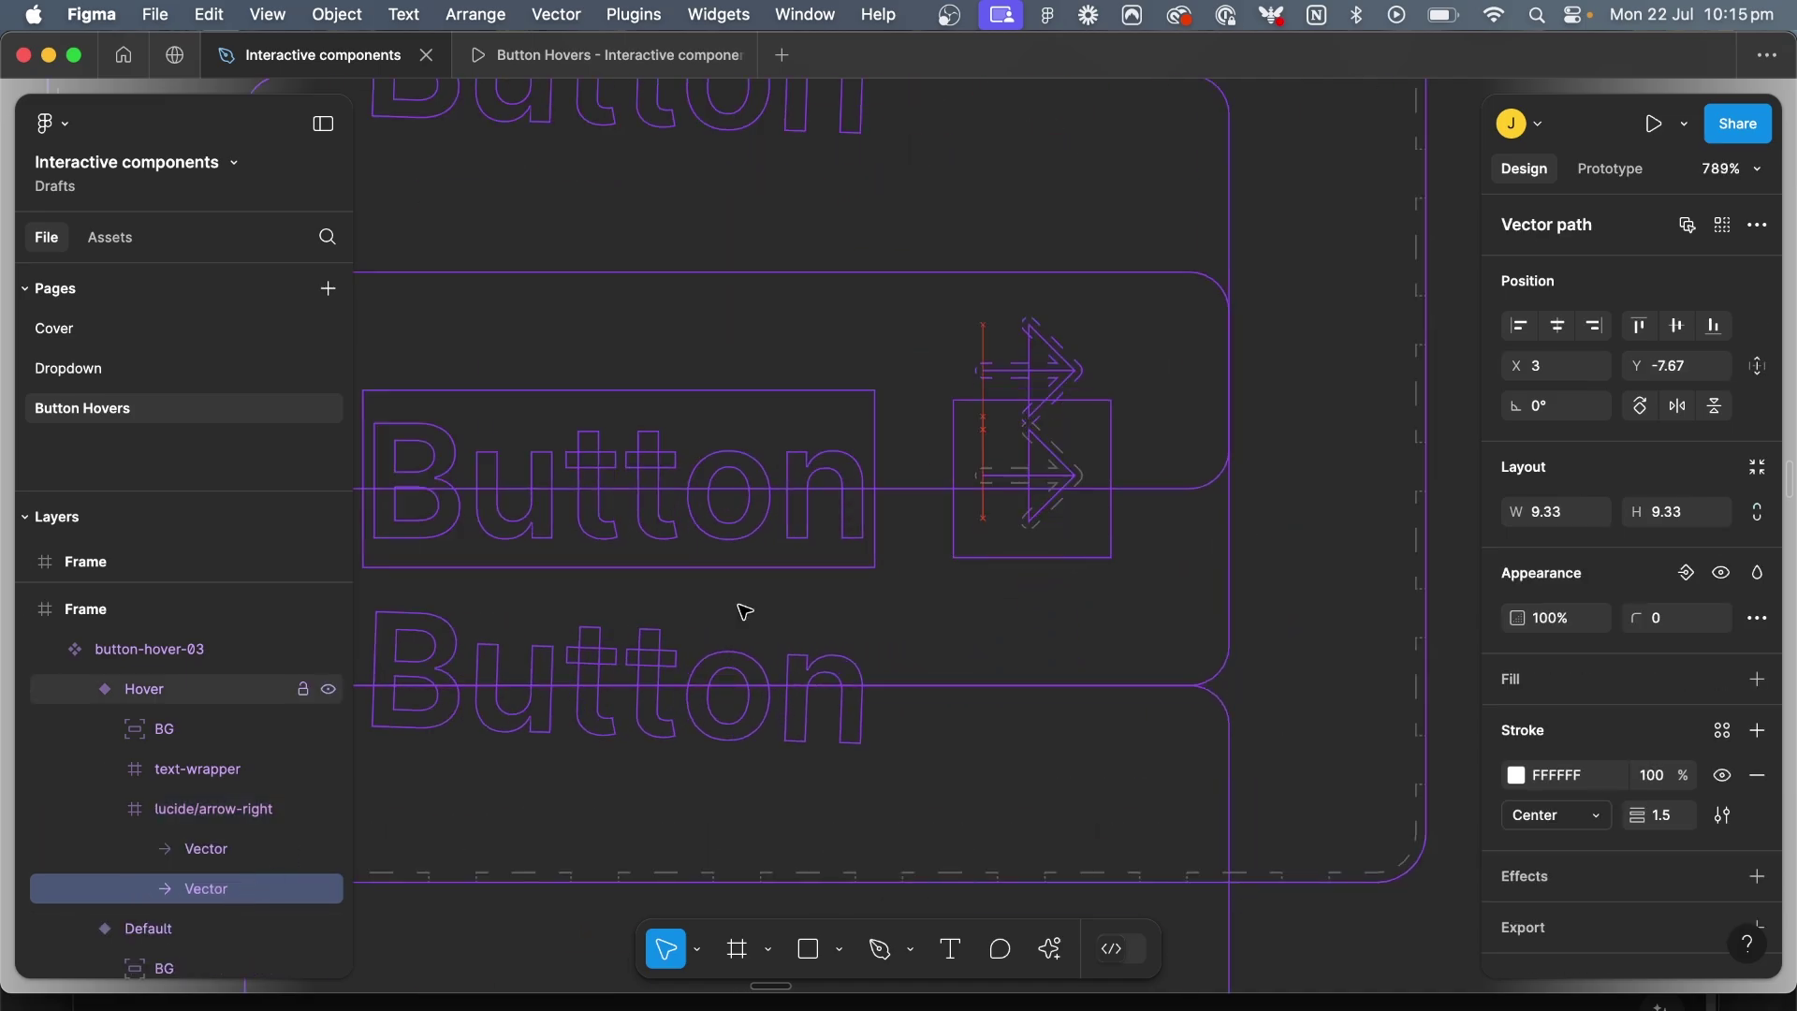
# Slide the outgoing Button label up out of the wrapper, tilted -2°
pyautogui.click(690, 473)
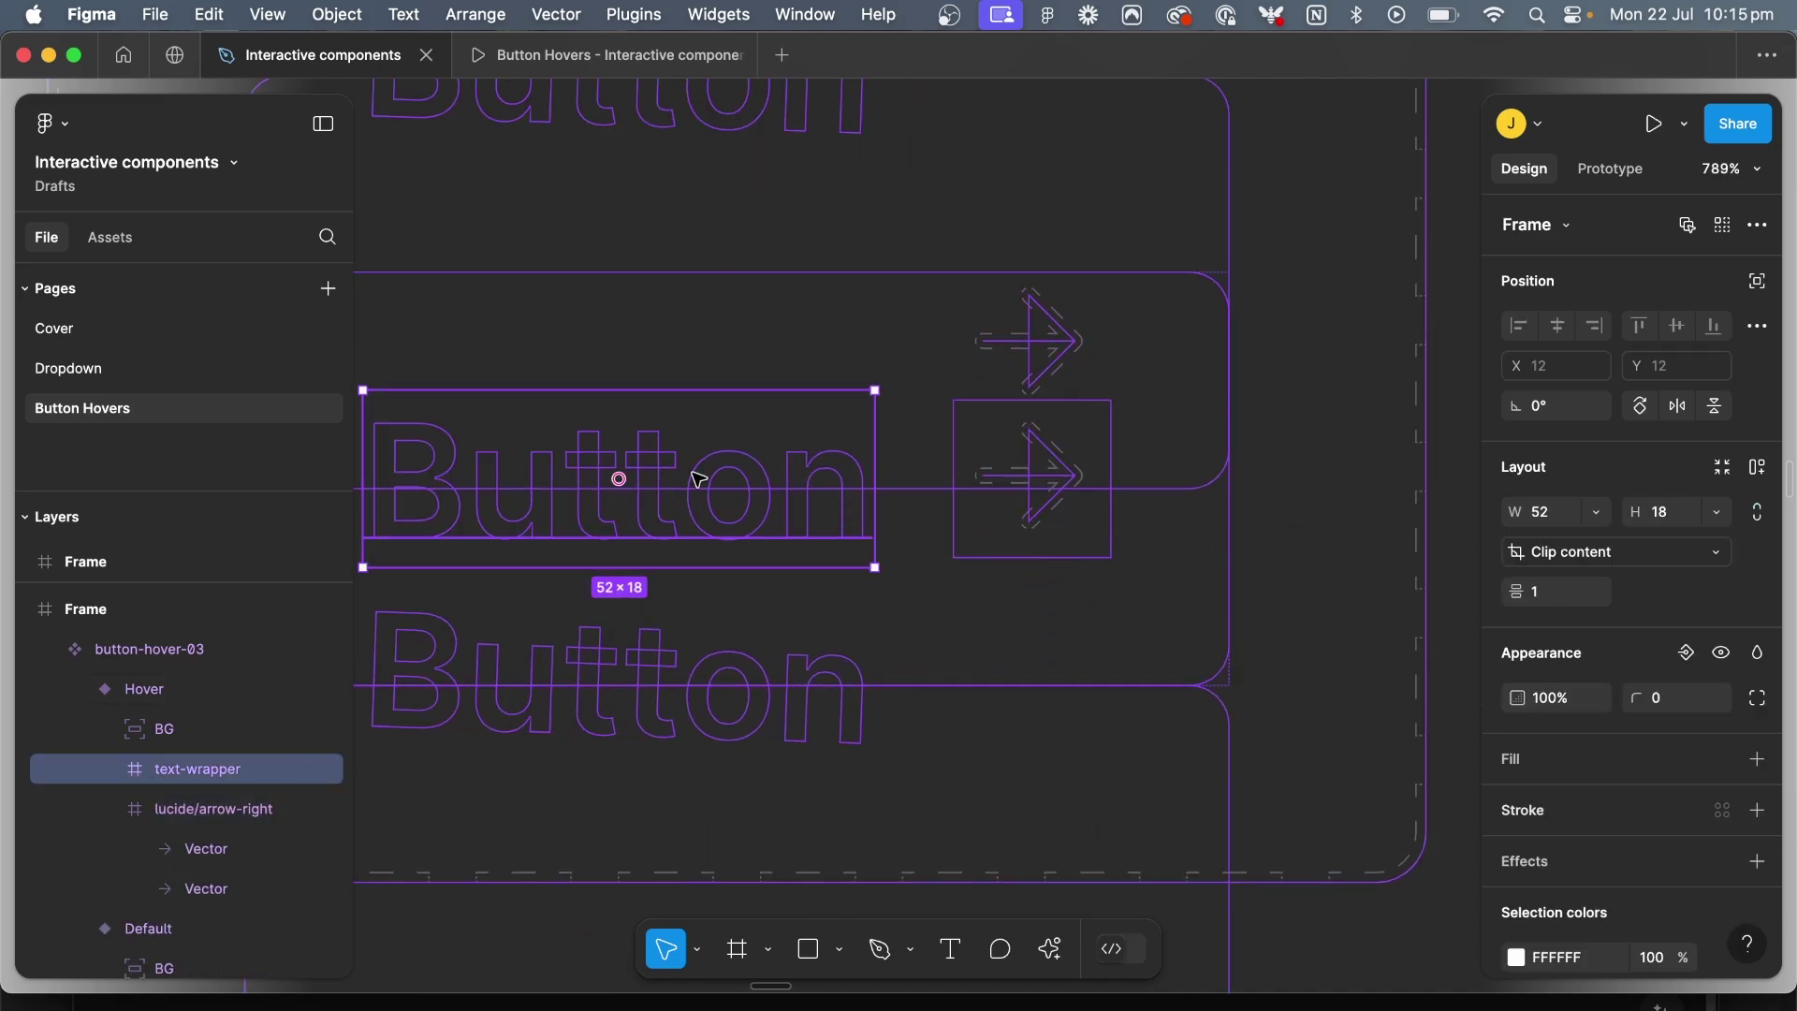
pyautogui.doubleClick(689, 473)
pyautogui.hscroll(-5, 690, 473)
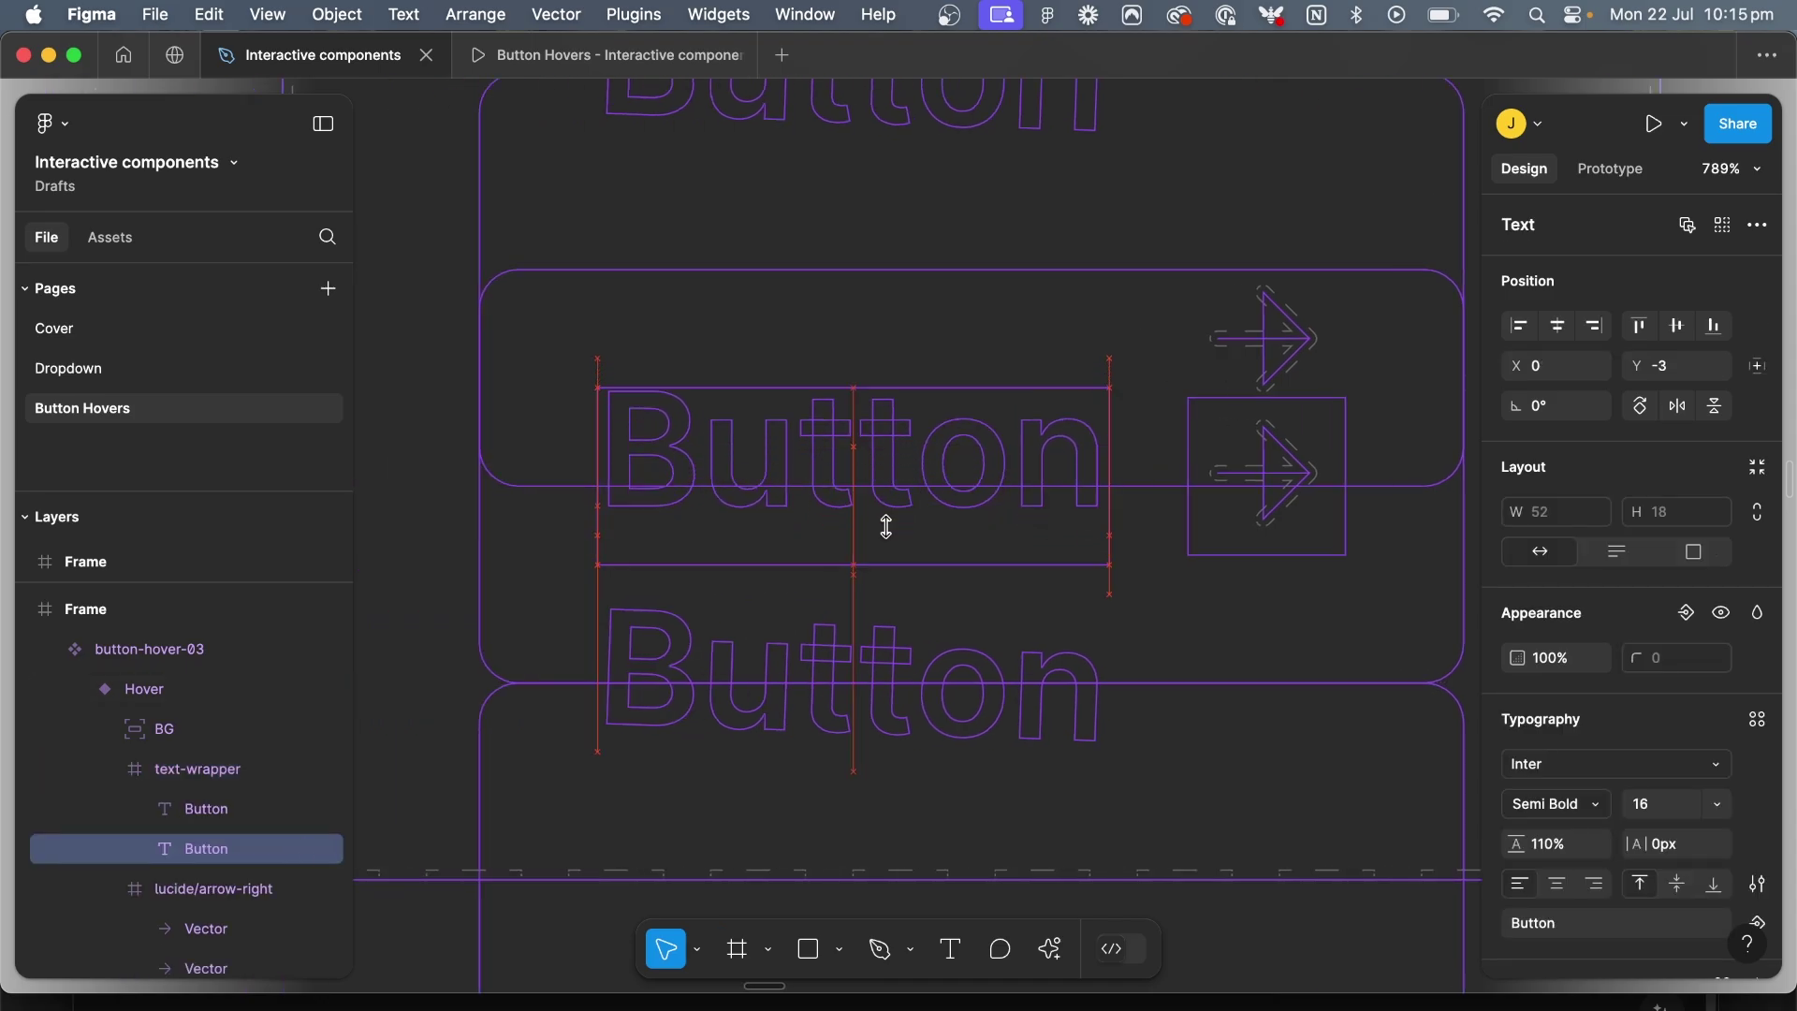
pyautogui.press('Up')
pyautogui.press('Up')
pyautogui.press('Up')
pyautogui.press('Up')
pyautogui.press('Up')
pyautogui.press('Up')
pyautogui.press('Up')
pyautogui.press('Up')
pyautogui.press('Up')
pyautogui.press('Up')
pyautogui.press('Up')
pyautogui.press('Up')
pyautogui.press('Up')
pyautogui.press('Up')
pyautogui.press('Up')
pyautogui.press('Up')
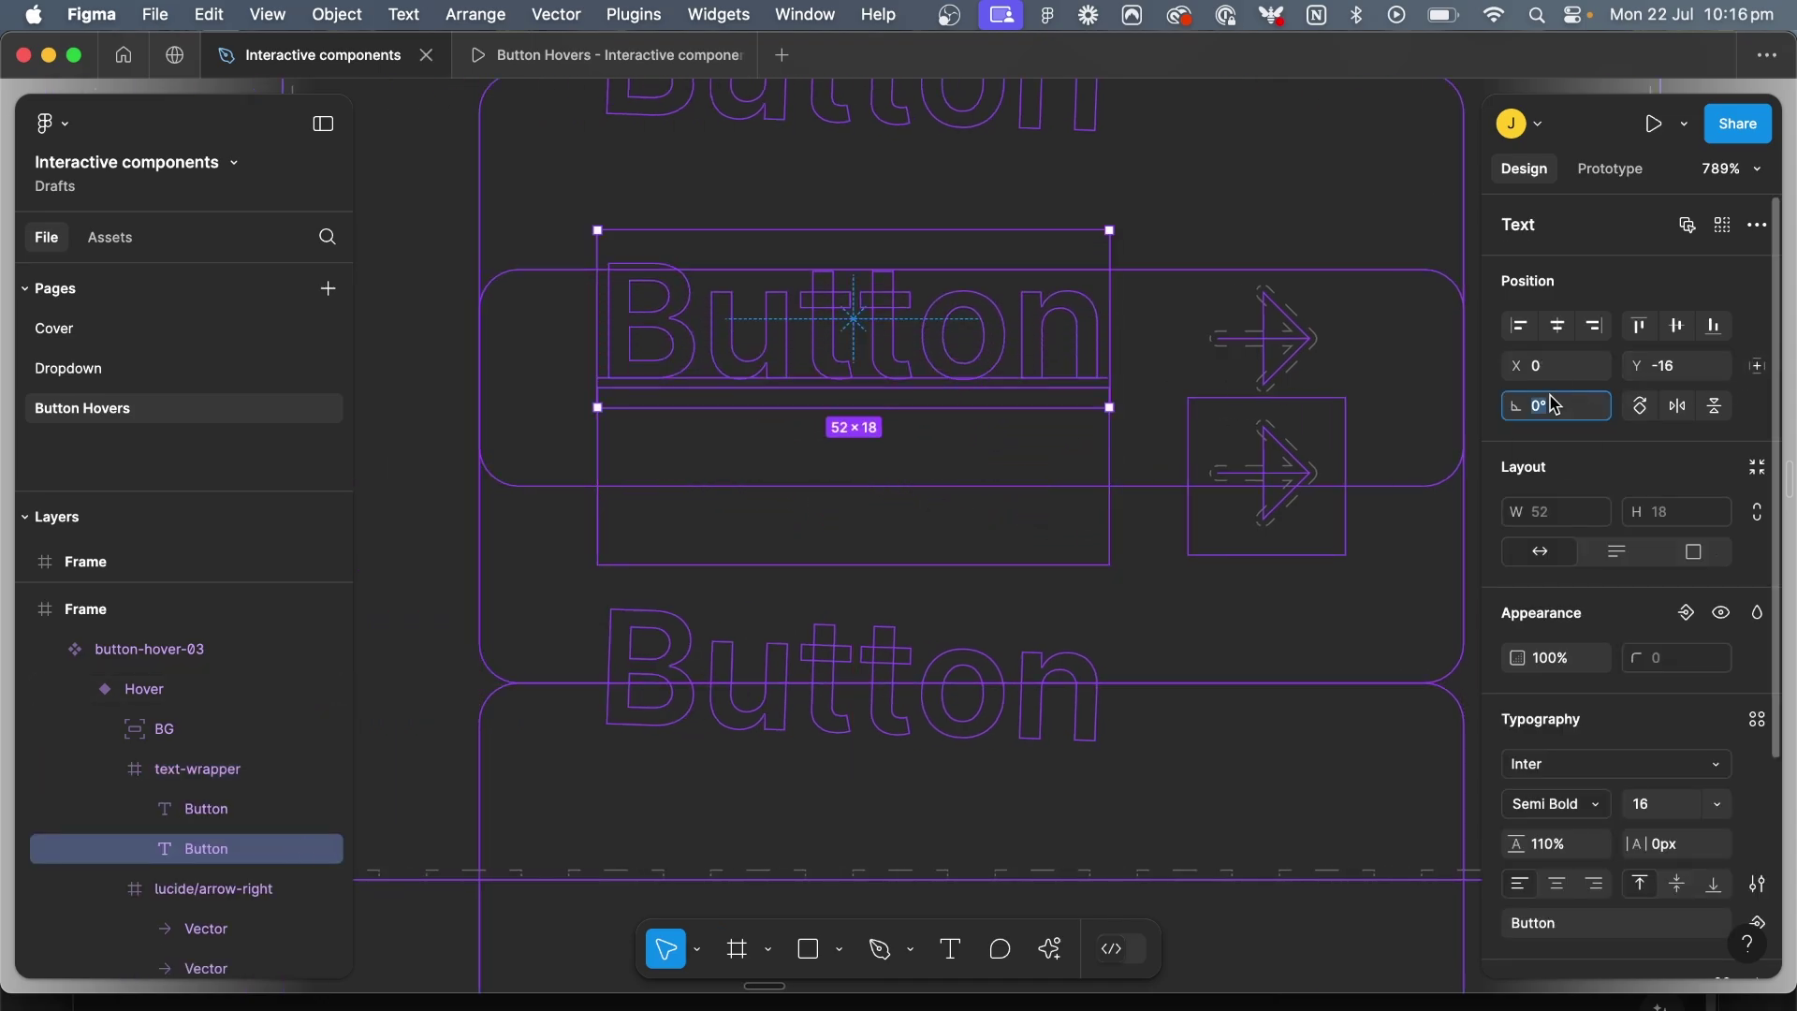
pyautogui.write('-2')
pyautogui.press('Return')
pyautogui.press('Up')
pyautogui.press('Up')
pyautogui.press('Up')
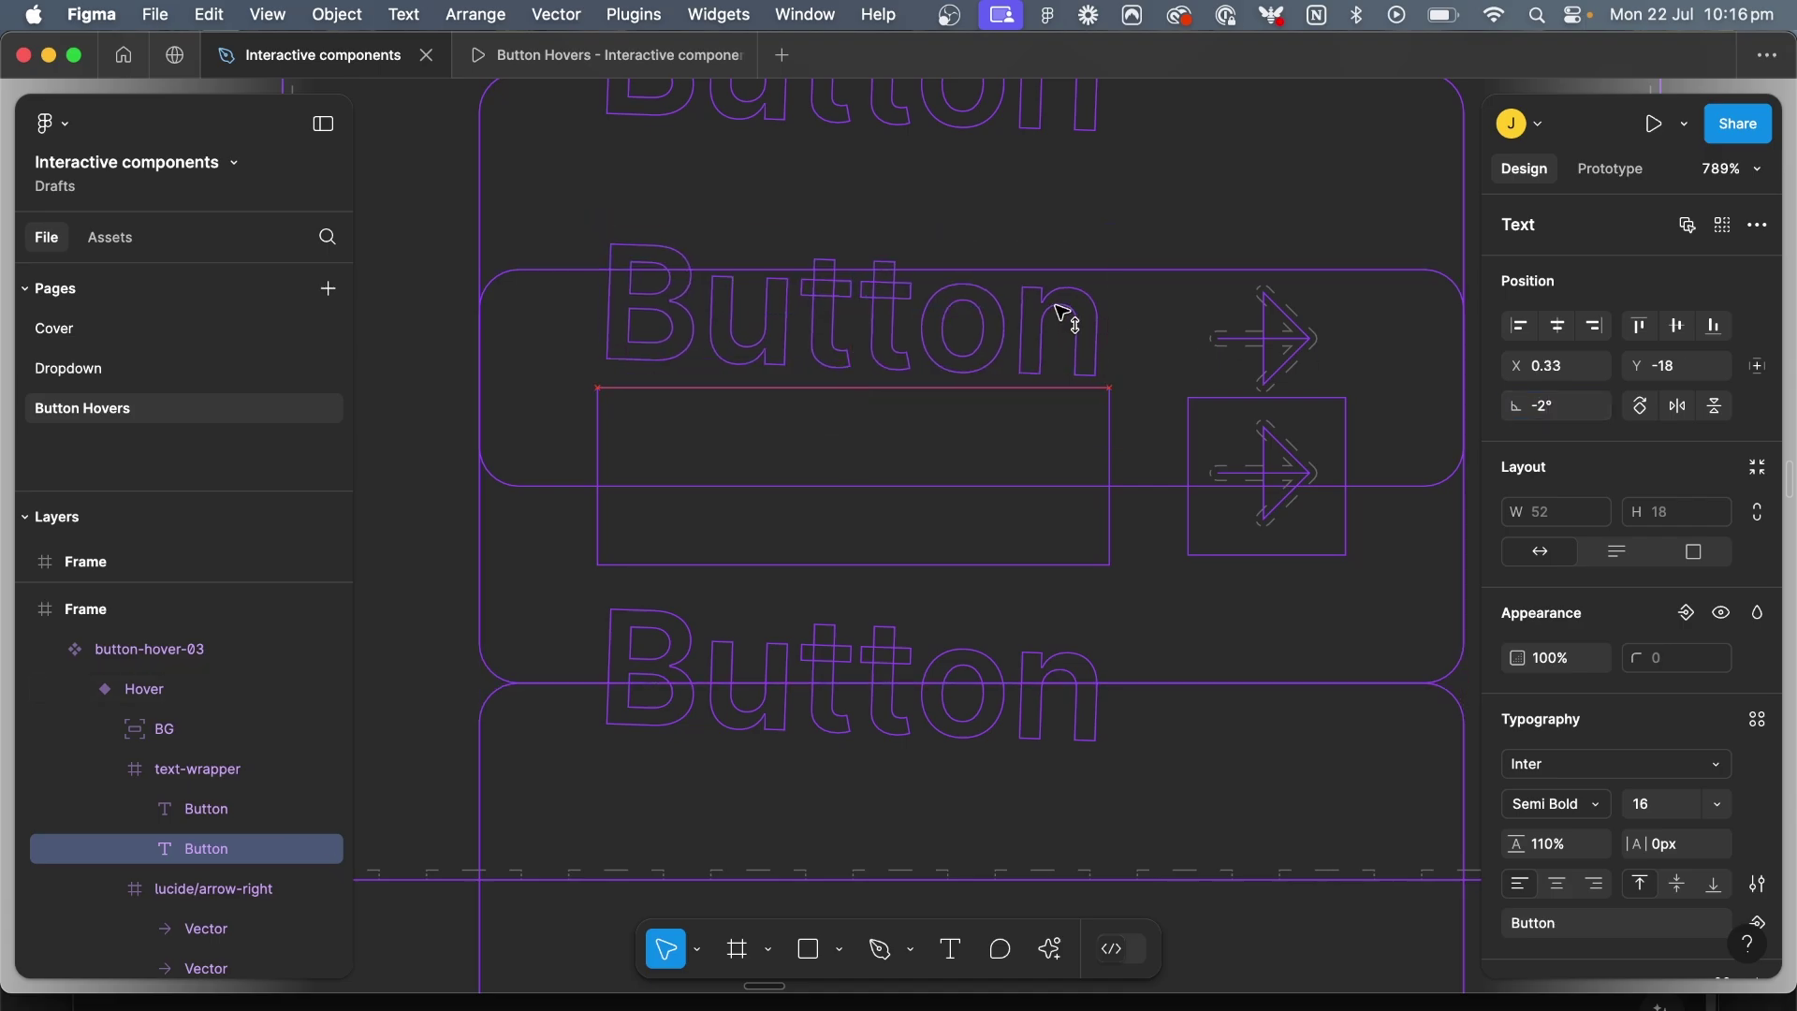
# Set the lower label's rotation to 0° and align it and BG to the top
pyautogui.click(964, 655)
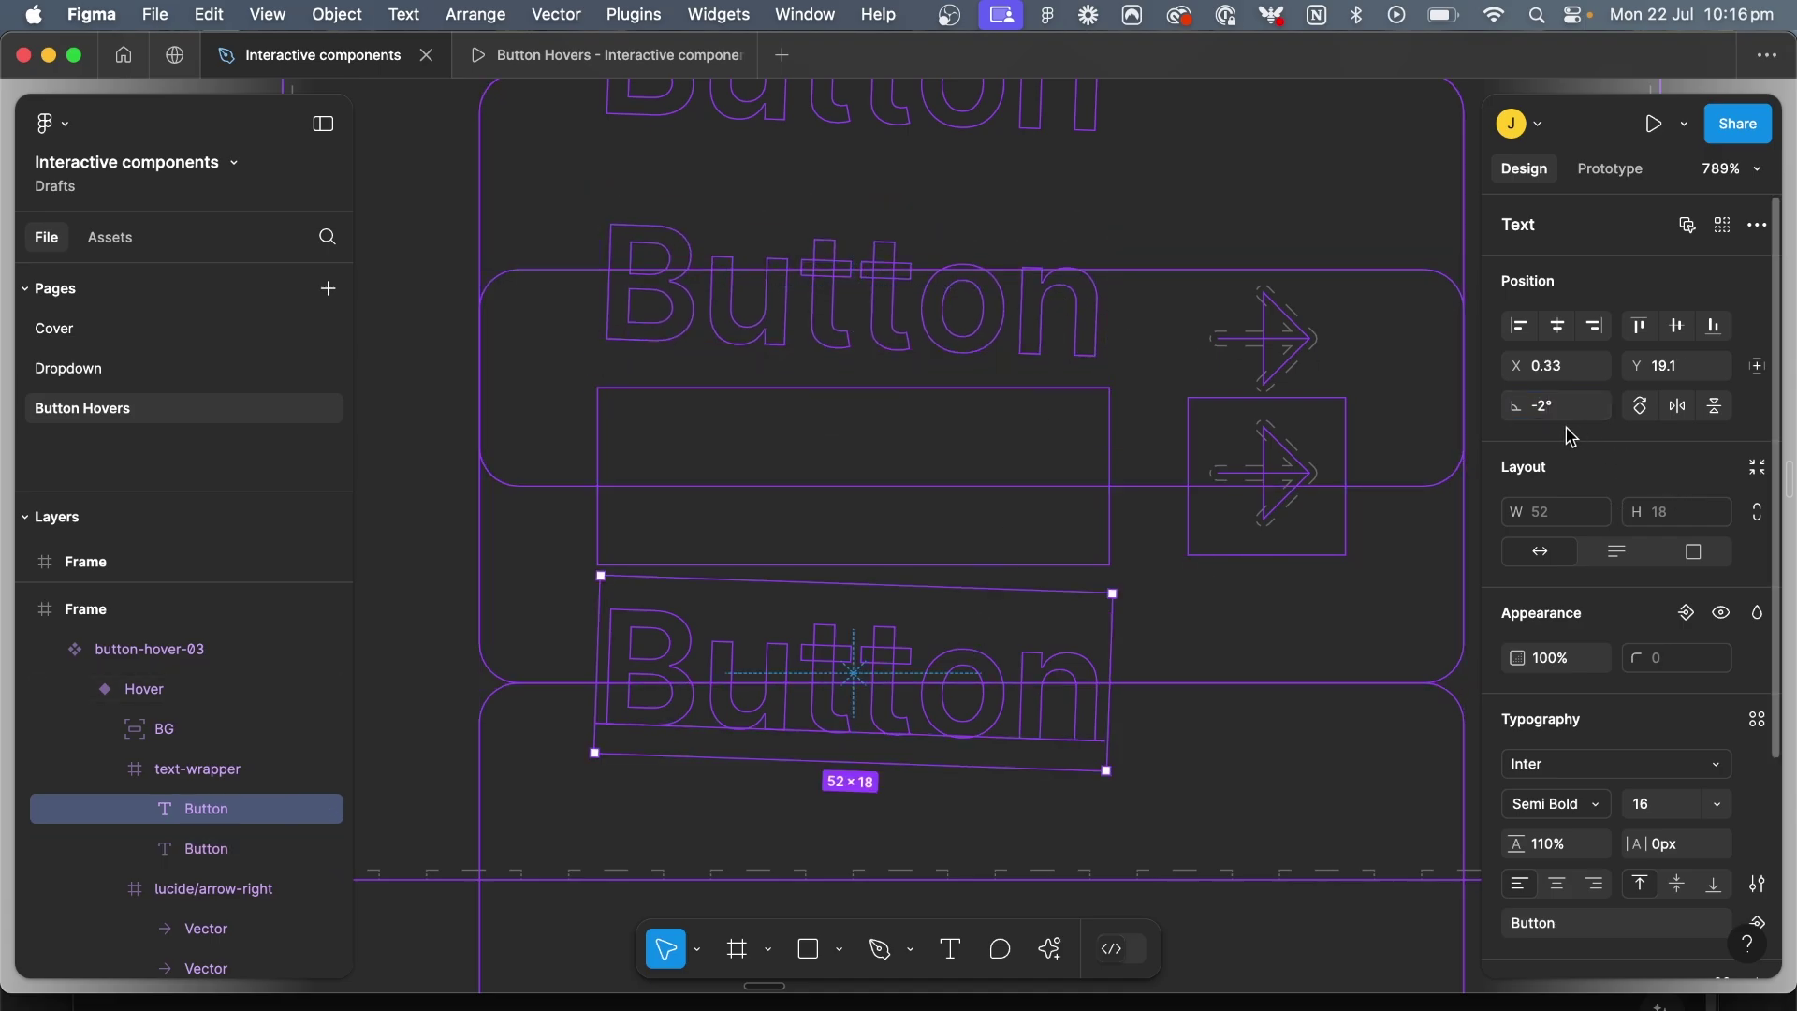
pyautogui.write('0')
pyautogui.press('Return')
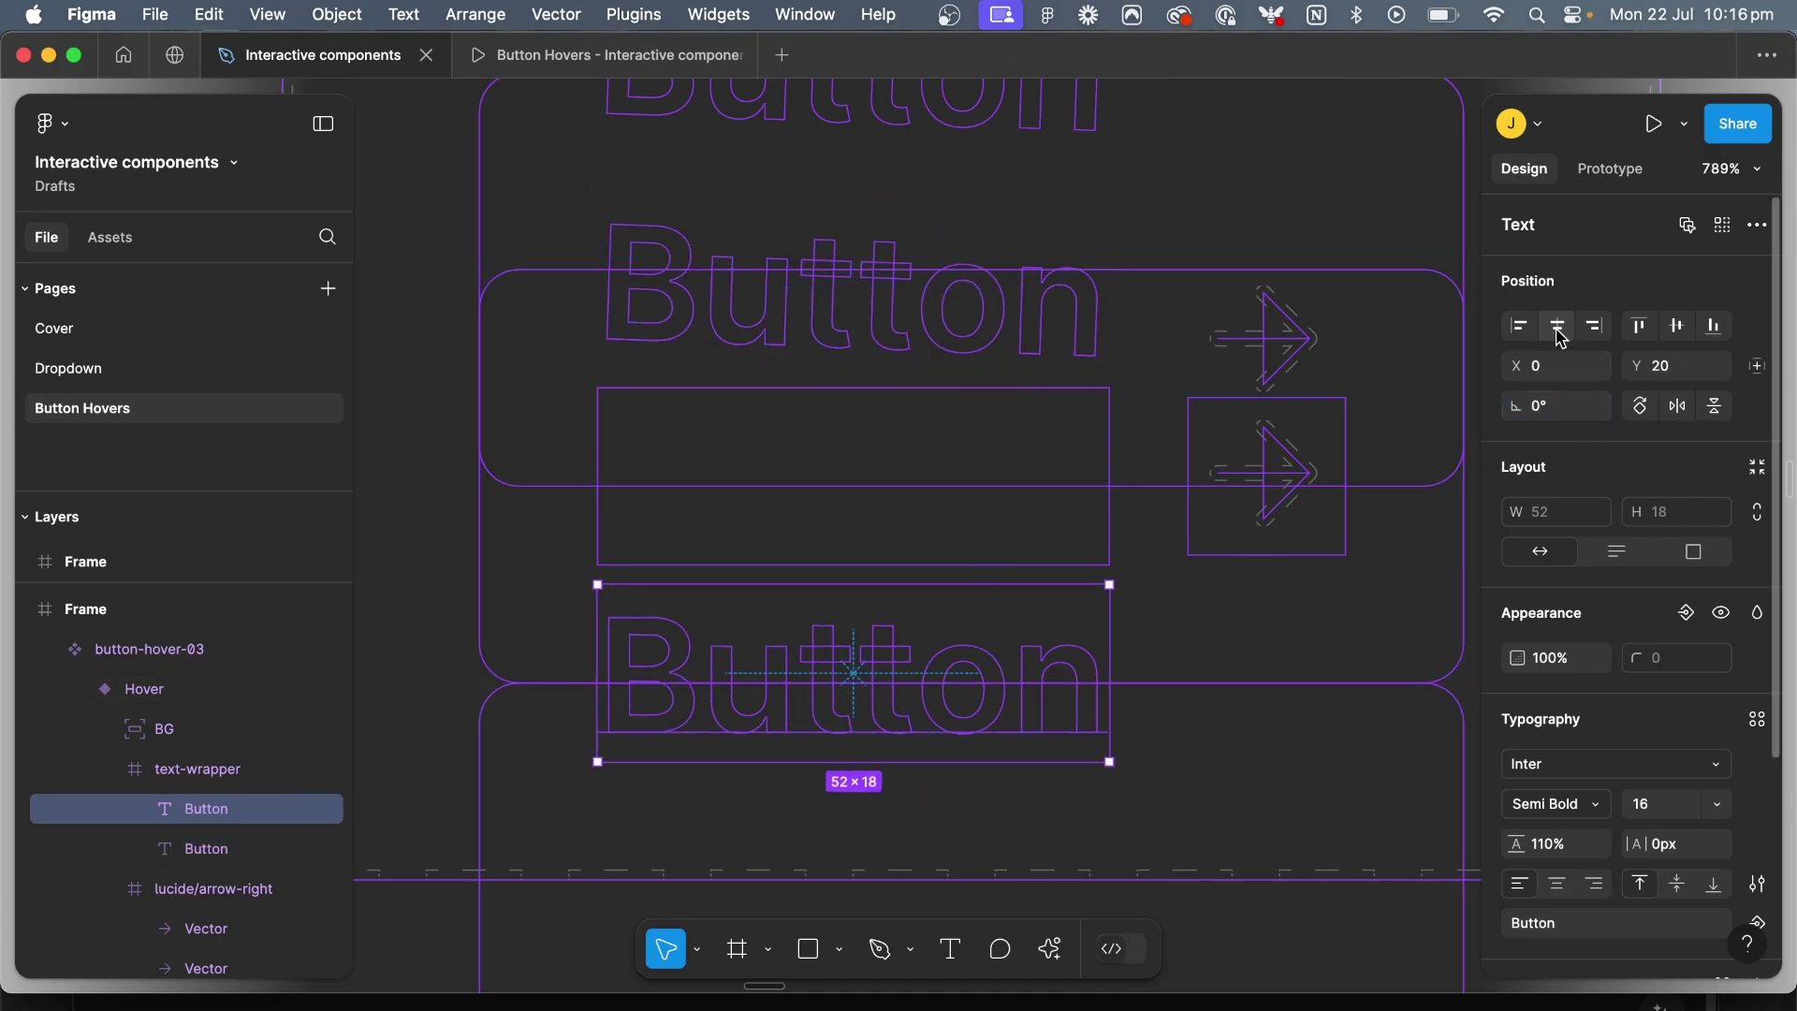
pyautogui.click(1709, 327)
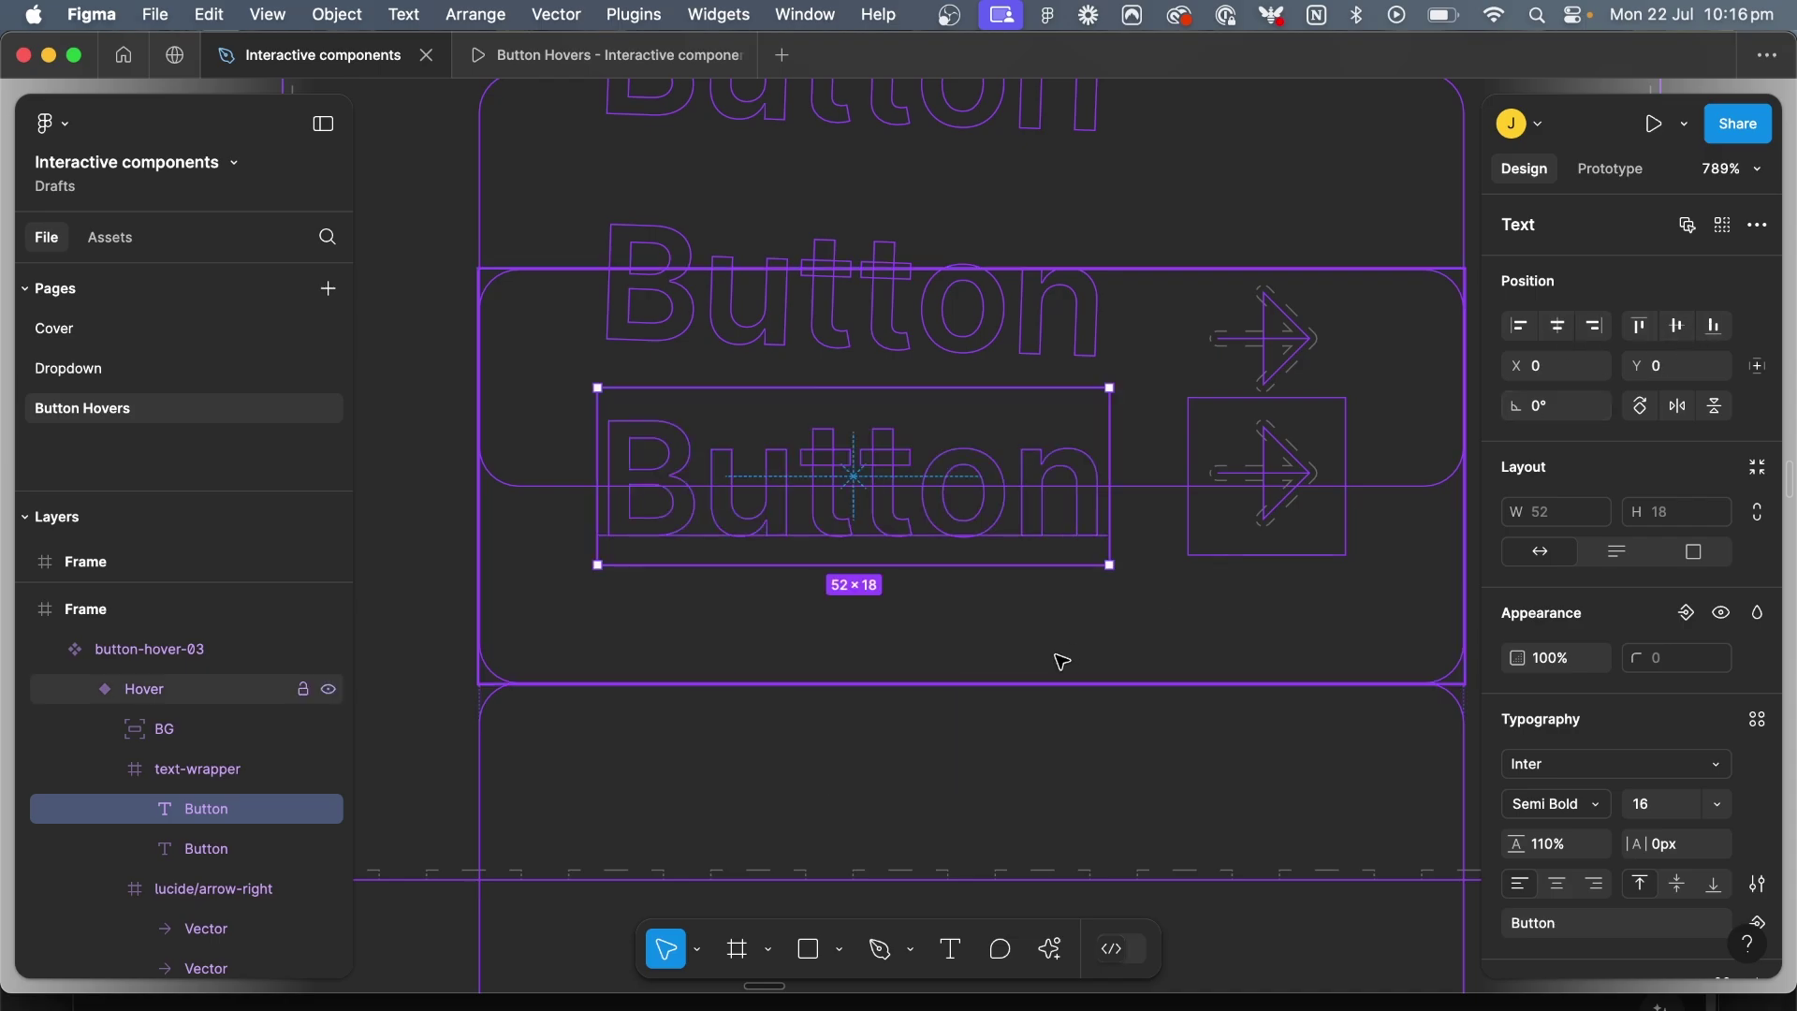
pyautogui.scroll(-4, 1021, 749)
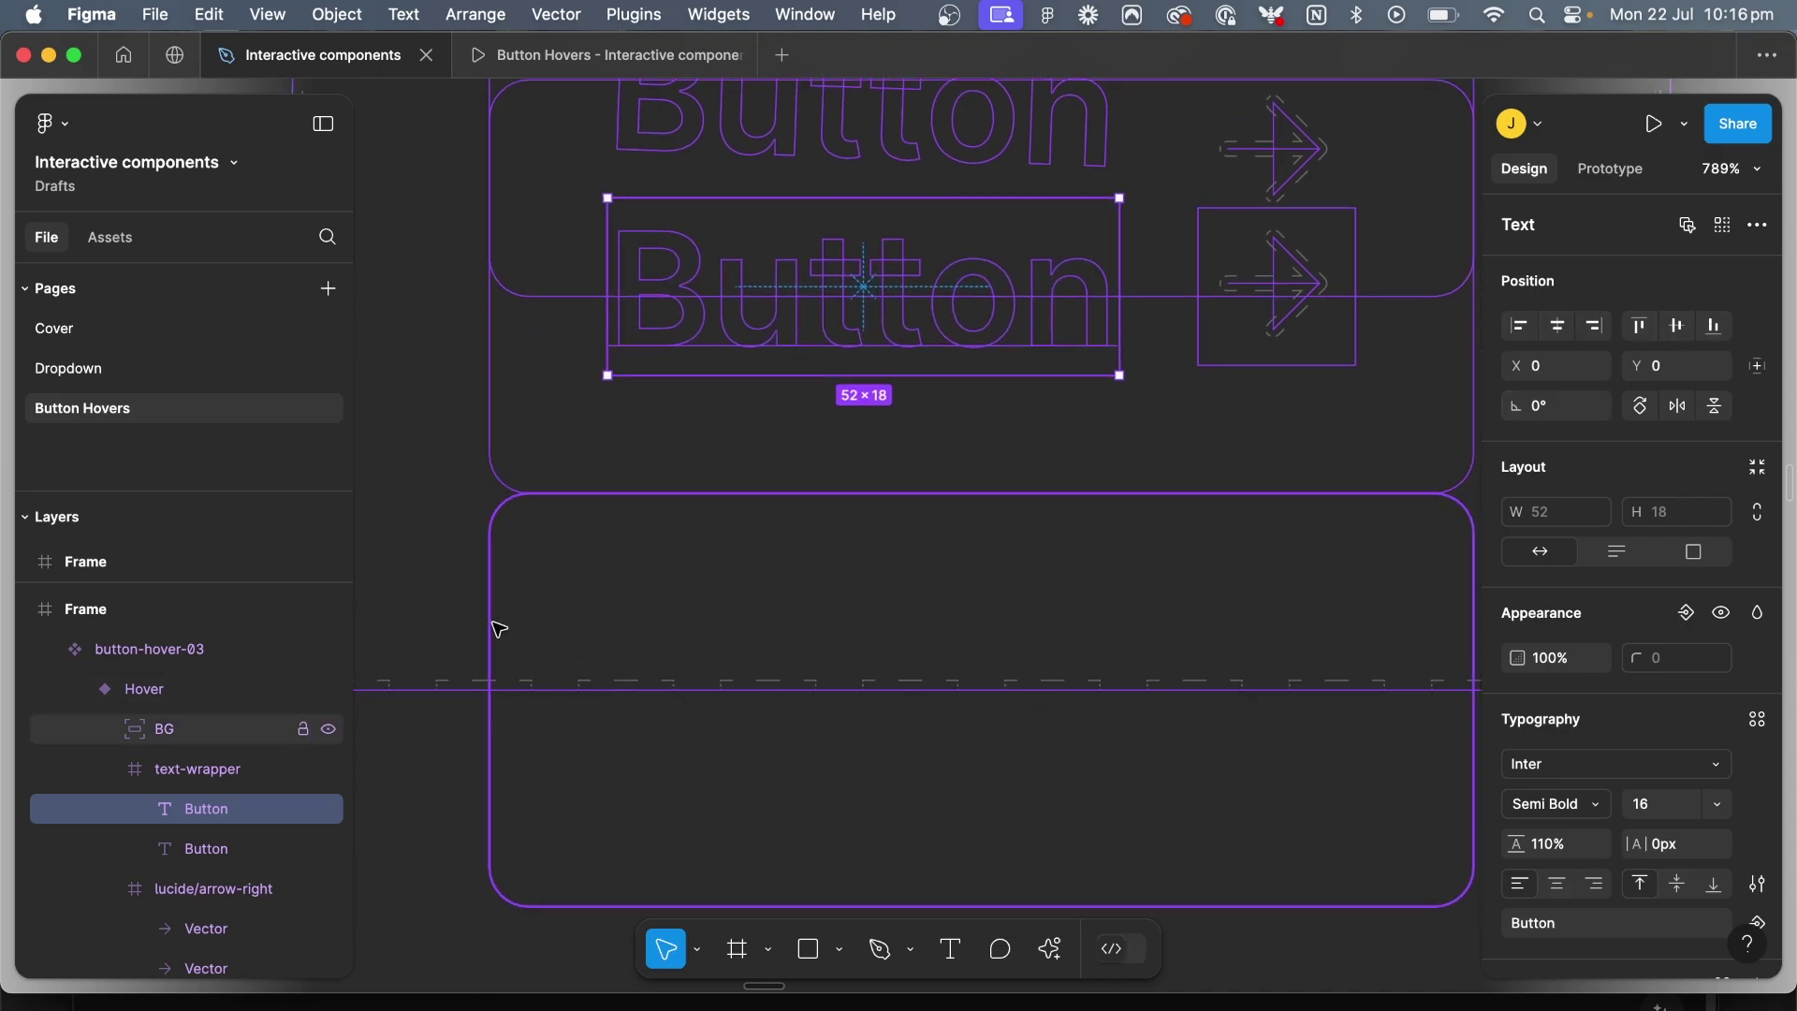
pyautogui.click(497, 626)
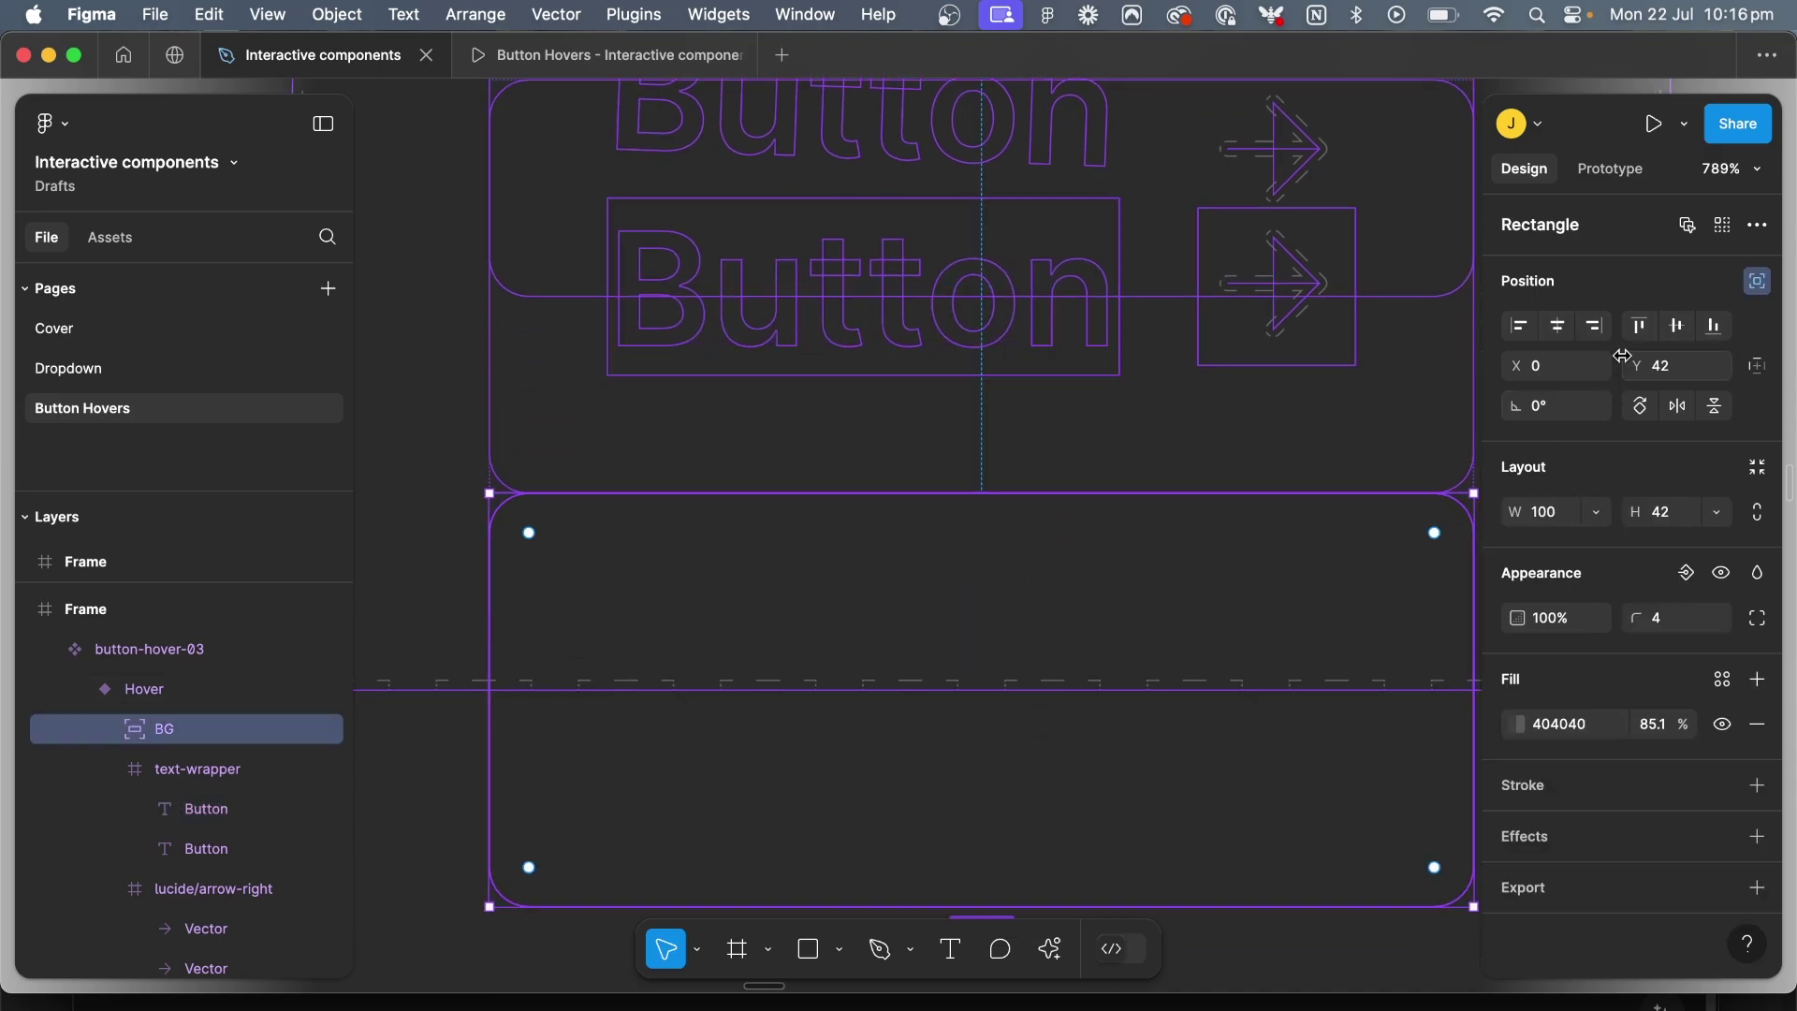
pyautogui.click(1676, 326)
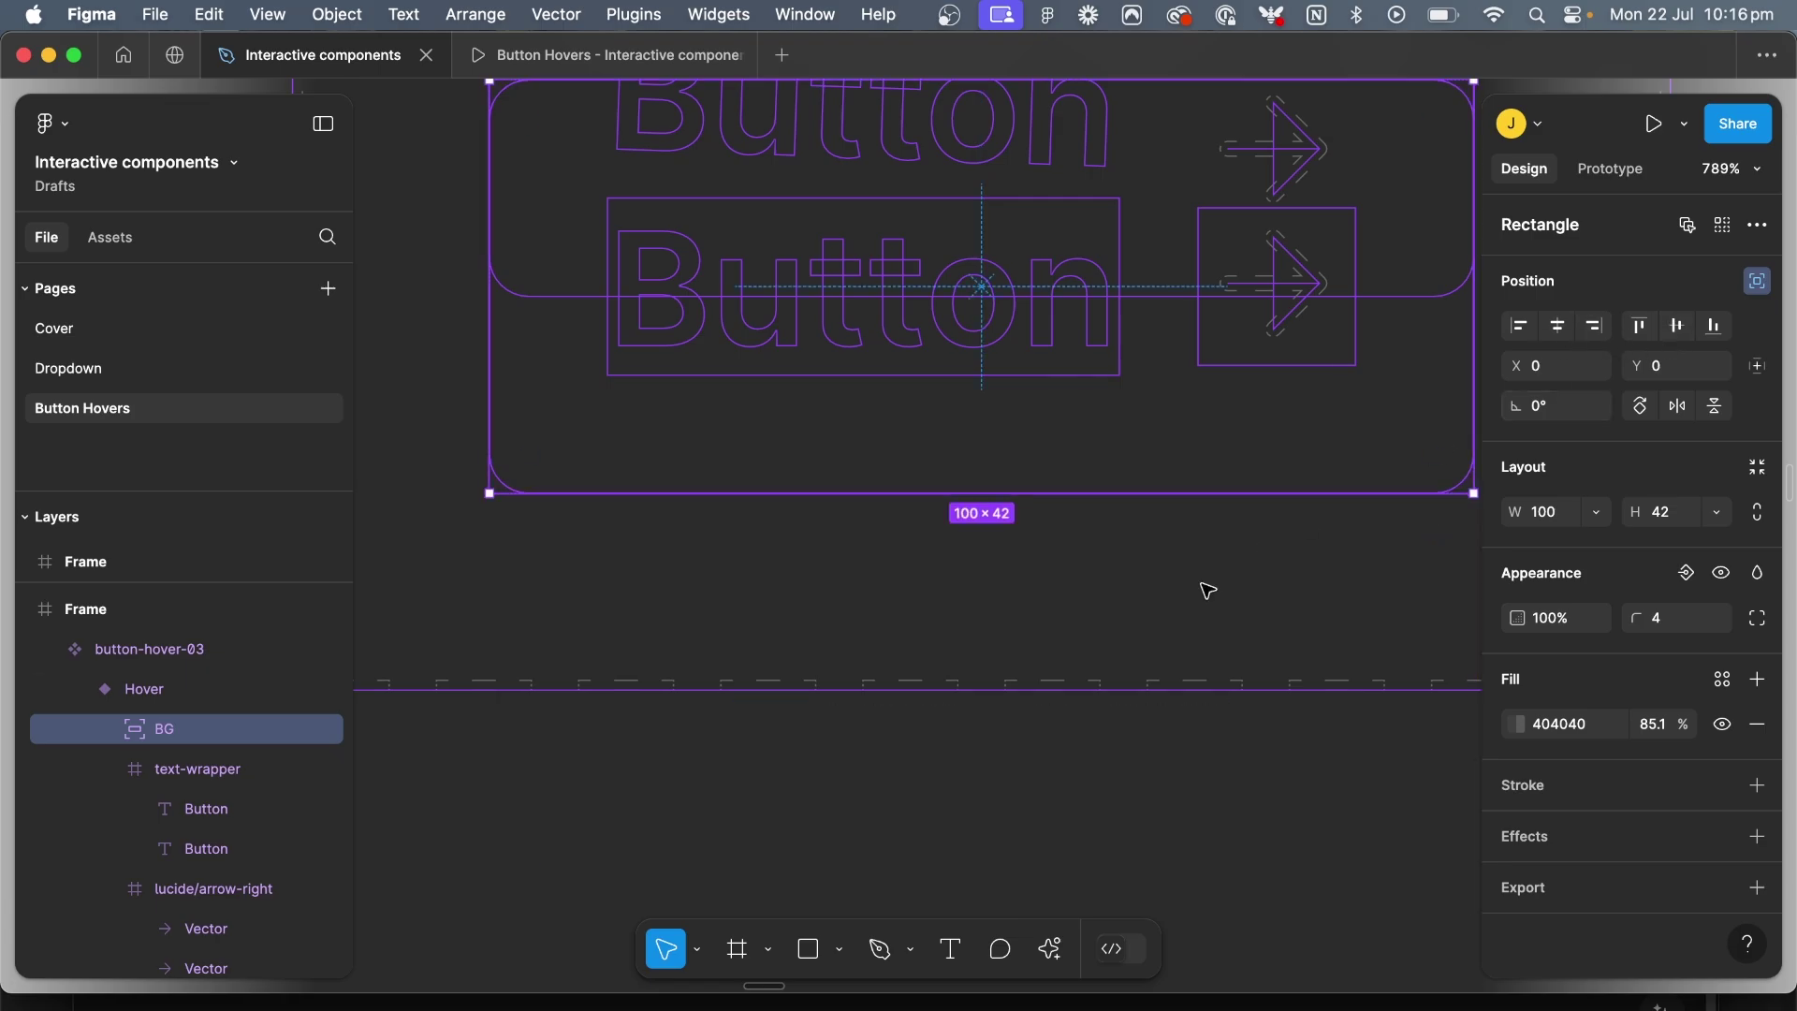
pyautogui.press('super+y')
pyautogui.scroll(-6, 1091, 509)
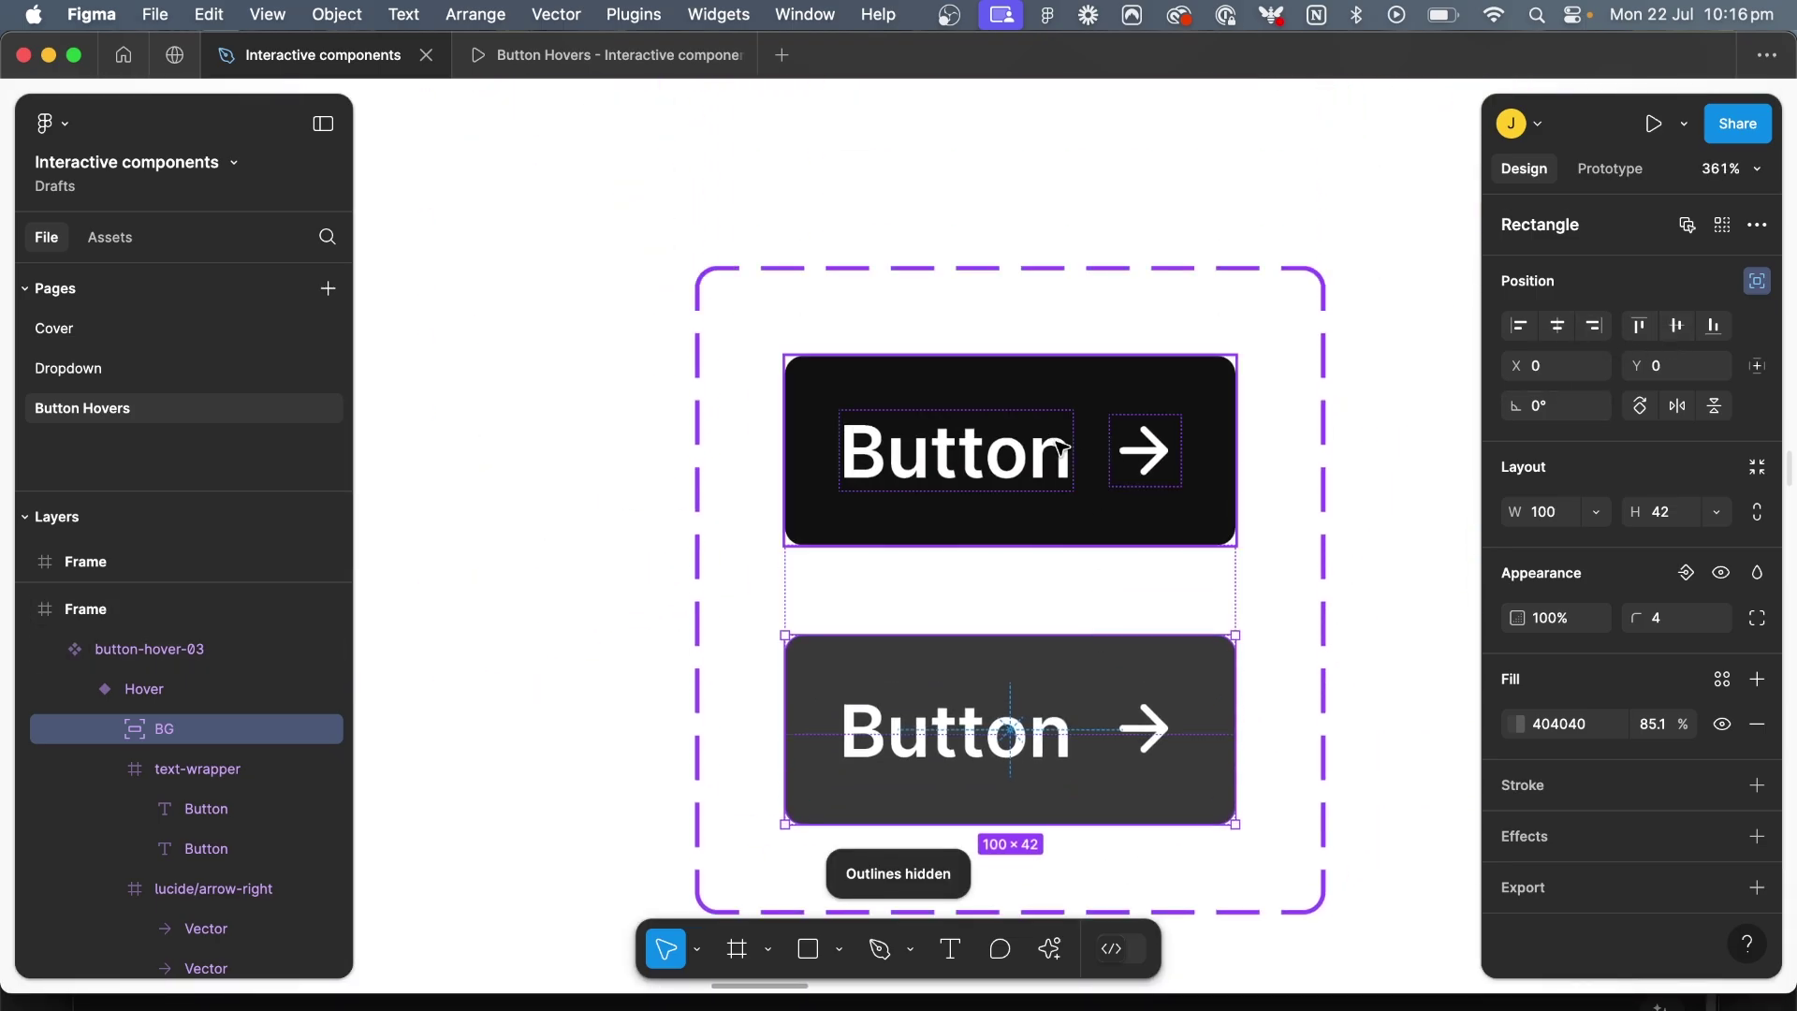
# Add a While hovering interaction from the Default variant to the Hover variant
pyautogui.click(1061, 449)
pyautogui.scroll(-2, 1060, 450)
pyautogui.click(1610, 169)
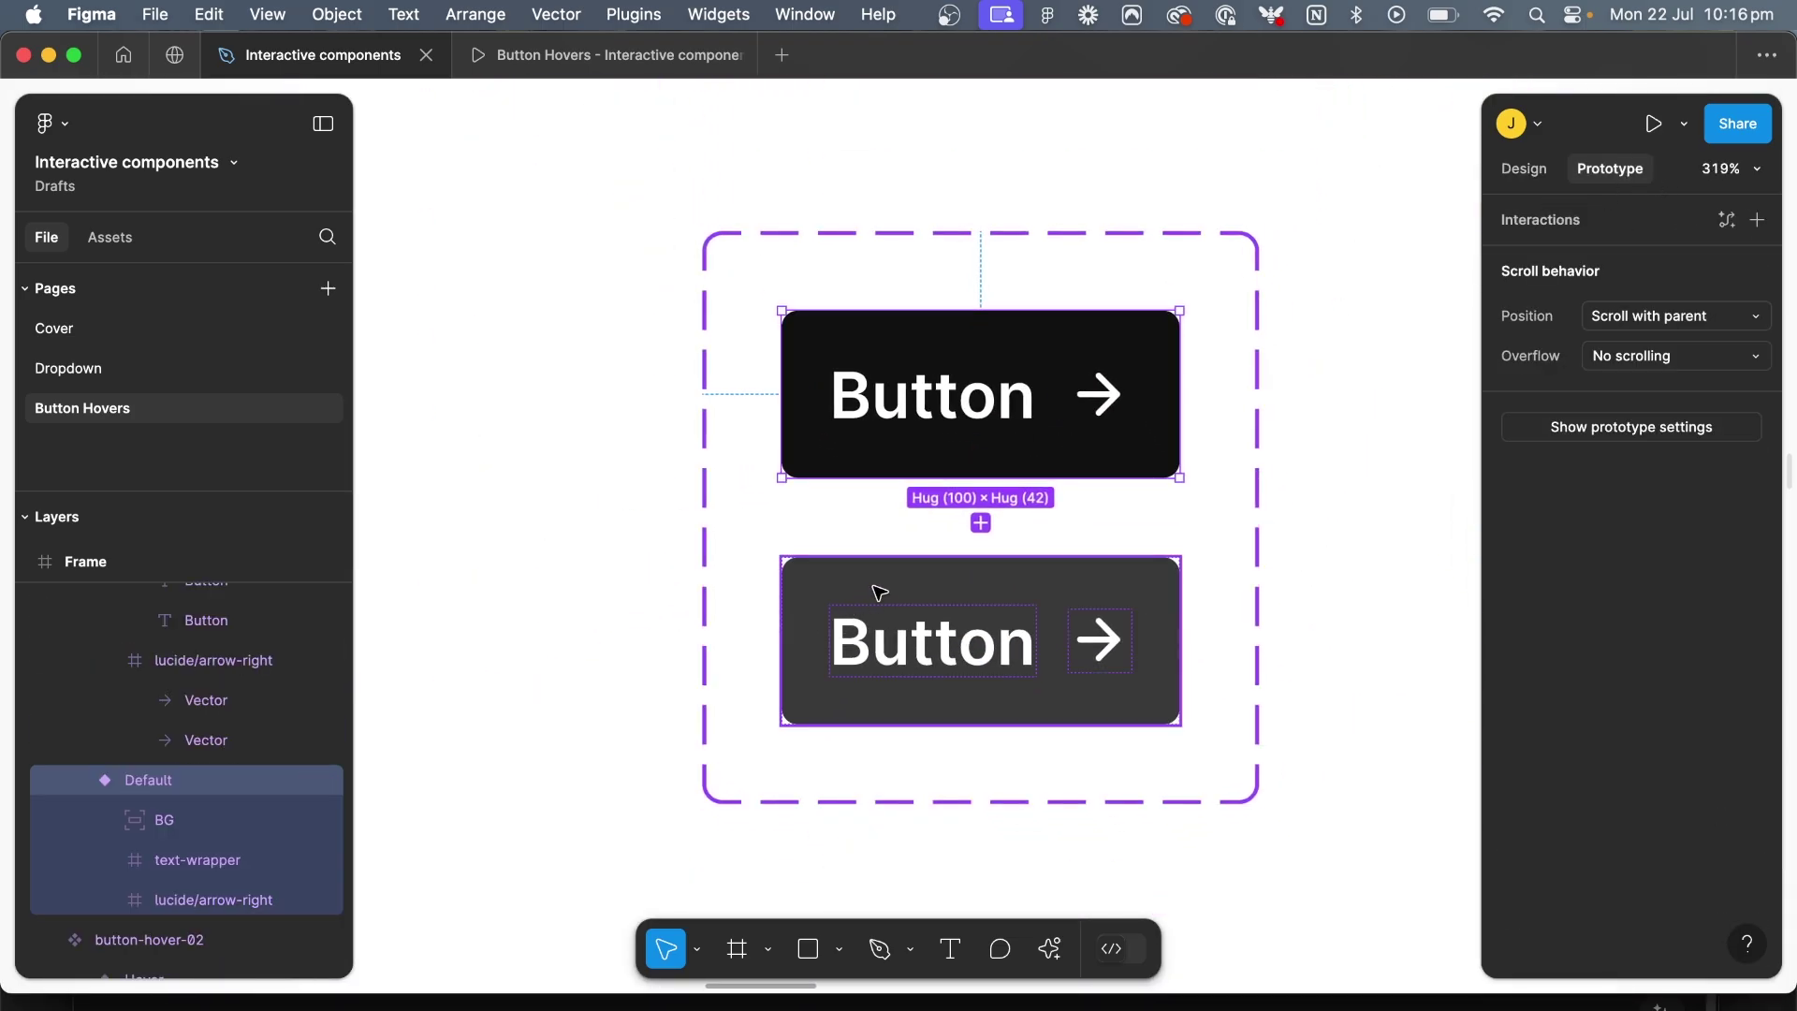
pyautogui.moveTo(981, 477); pyautogui.dragTo(986, 605)
pyautogui.click(1063, 423)
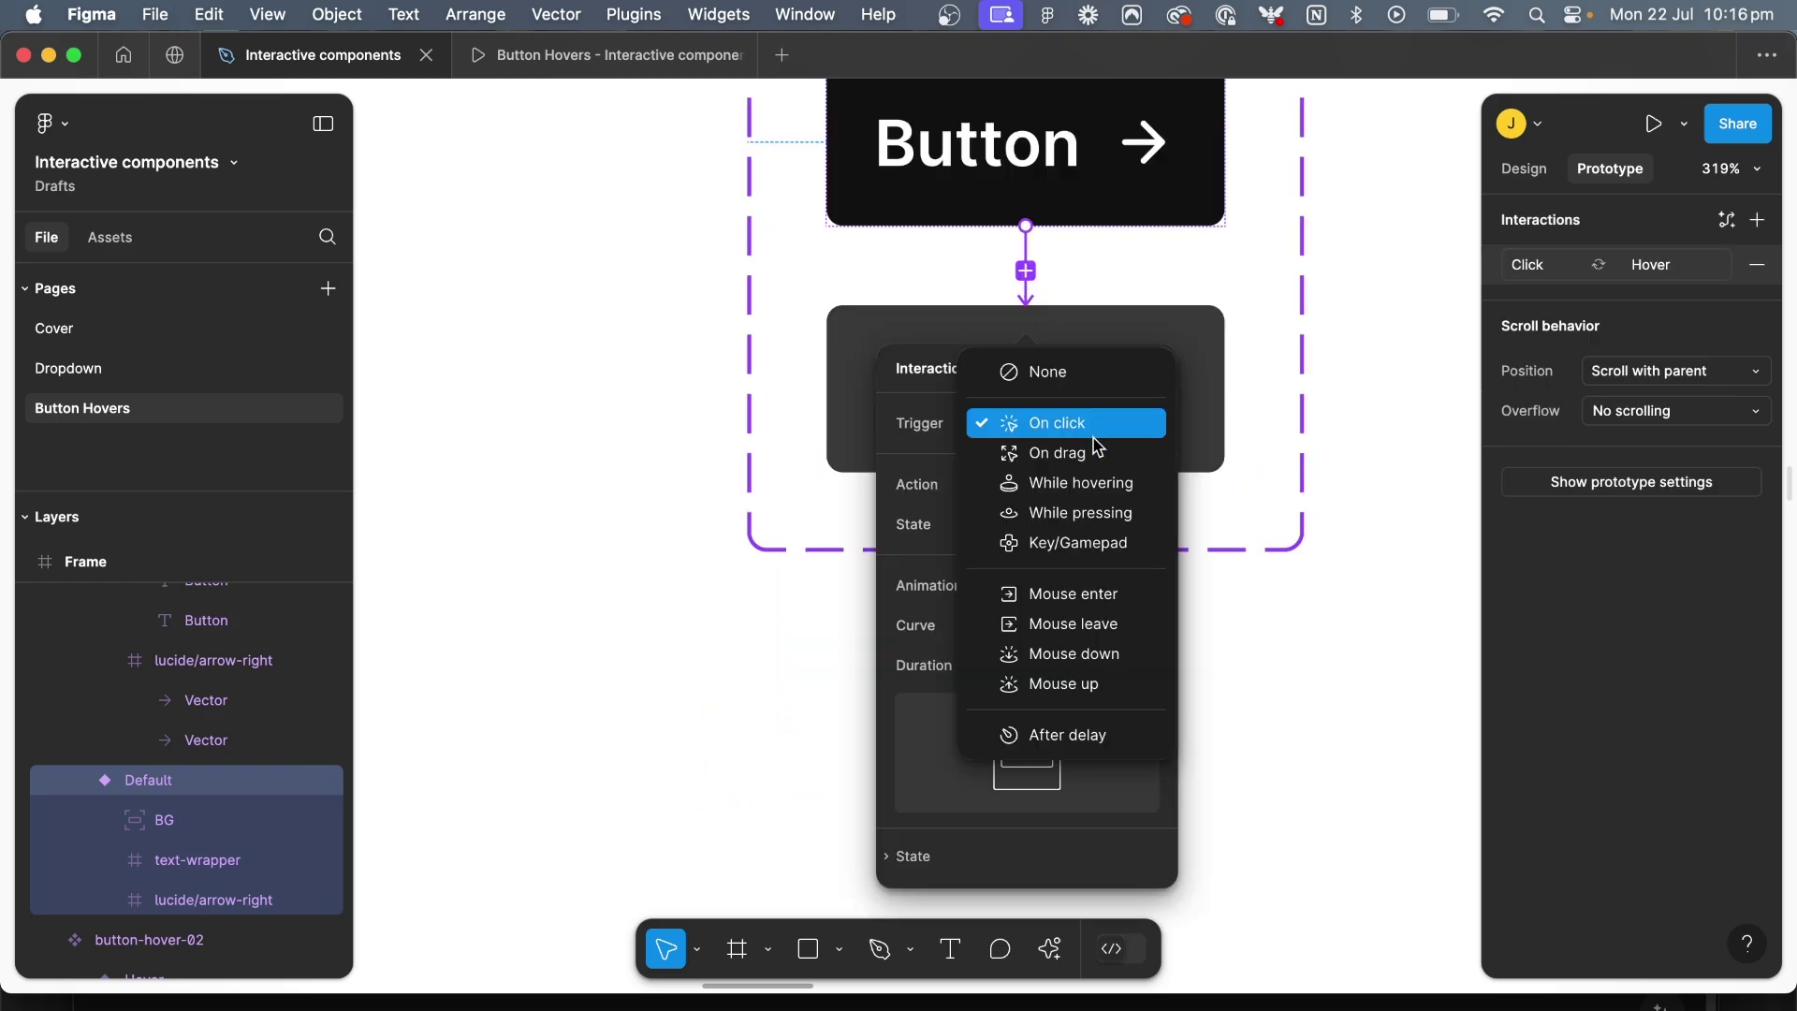
pyautogui.click(1091, 484)
pyautogui.click(648, 530)
pyautogui.scroll(-3, 644, 520)
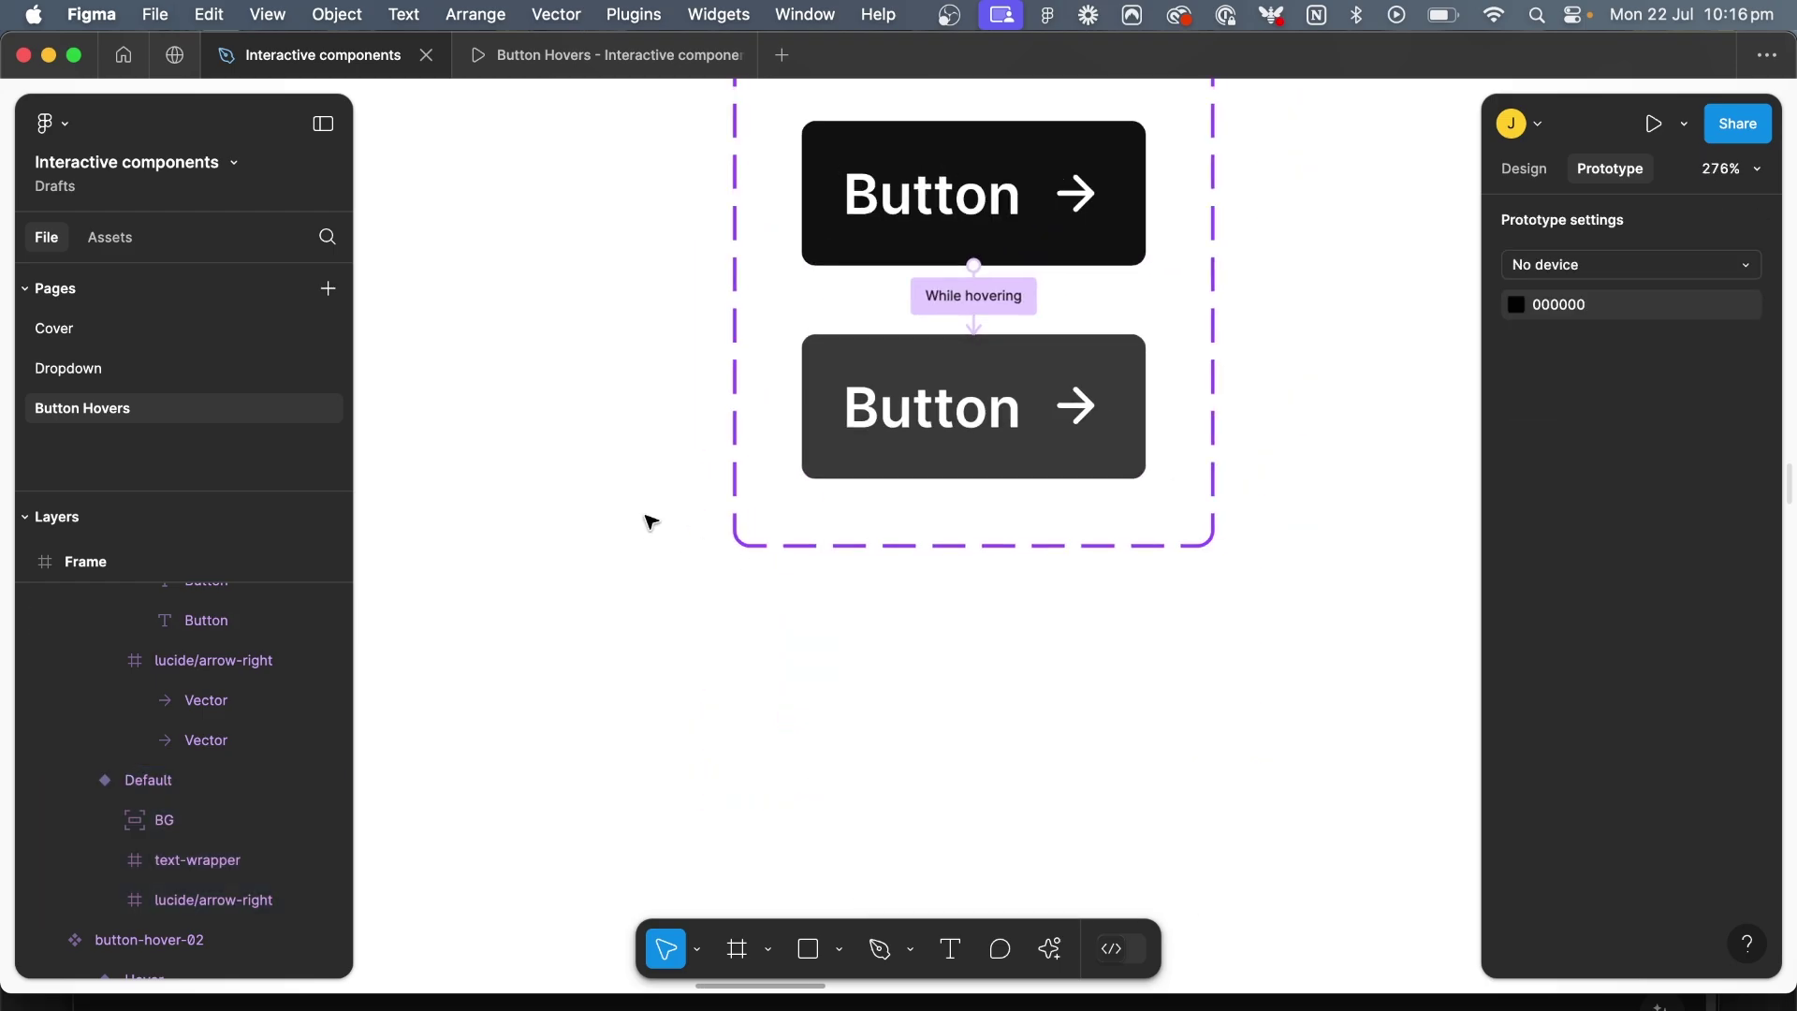
pyautogui.scroll(1, 884, 281)
pyautogui.click(908, 795)
pyautogui.press('super+y')
pyautogui.click(925, 802)
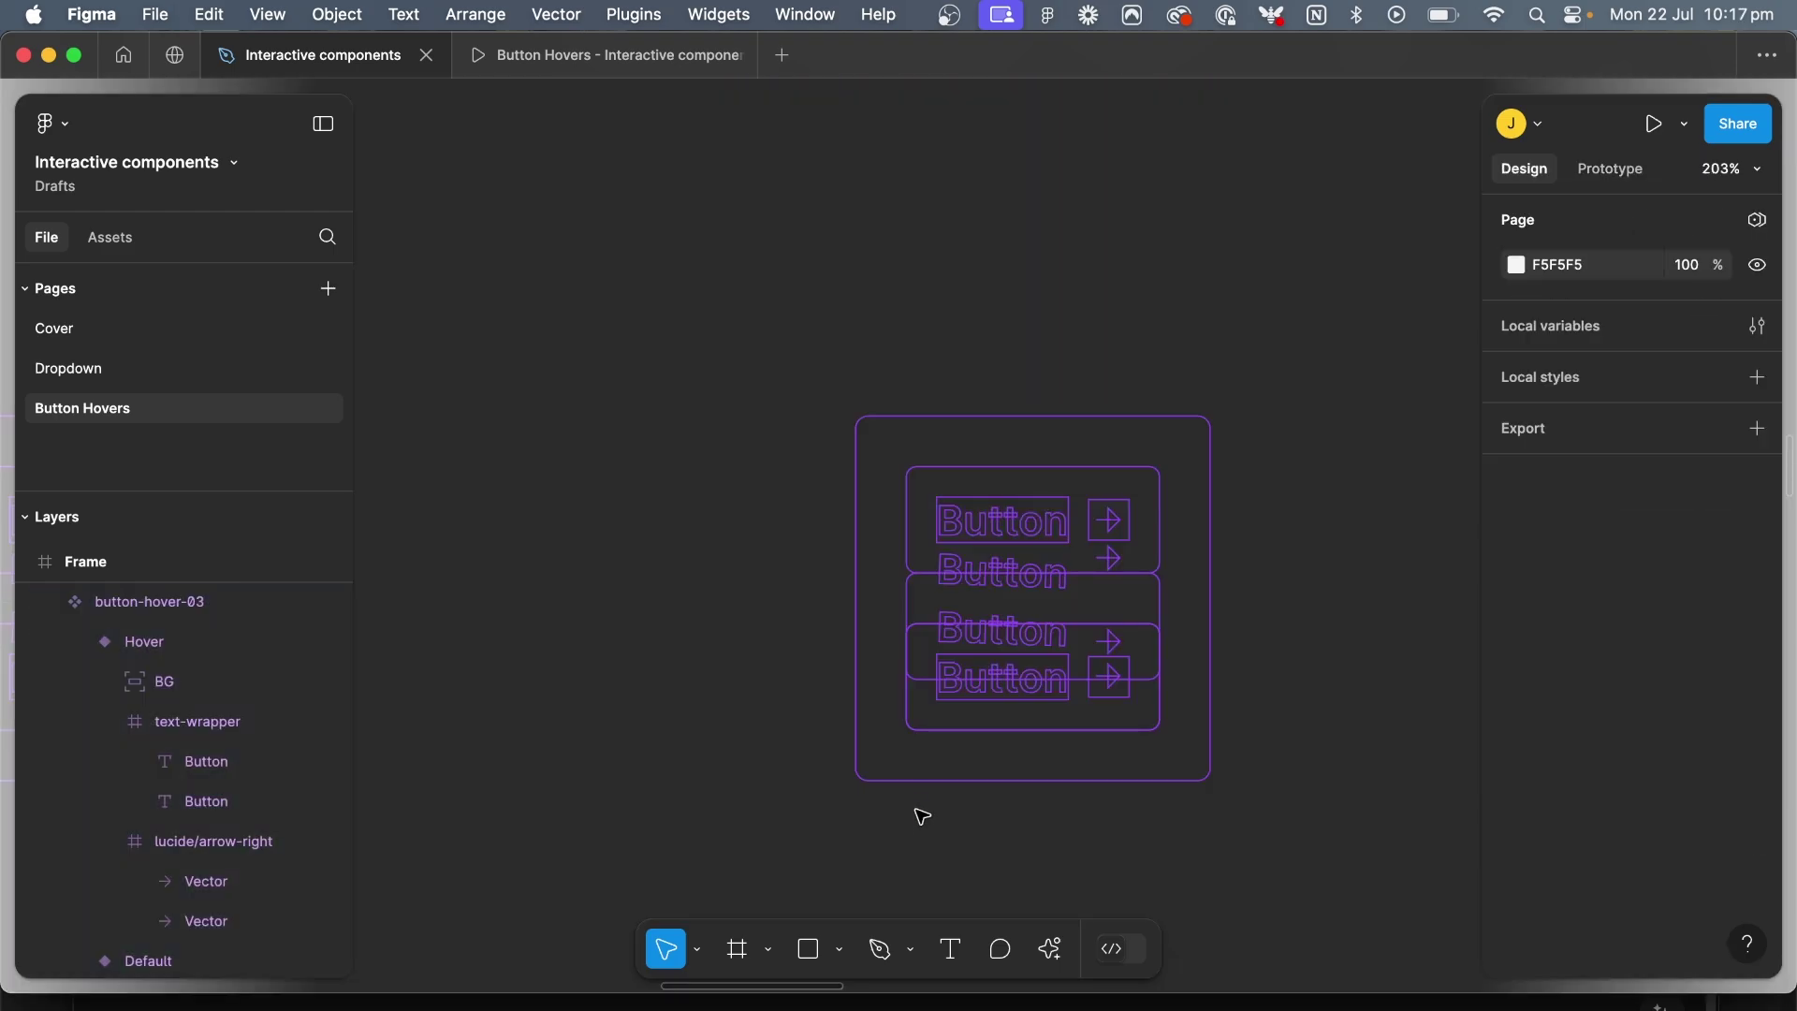
# Move the Hover variant lower in the set and place a button instance beside it
pyautogui.click(857, 676)
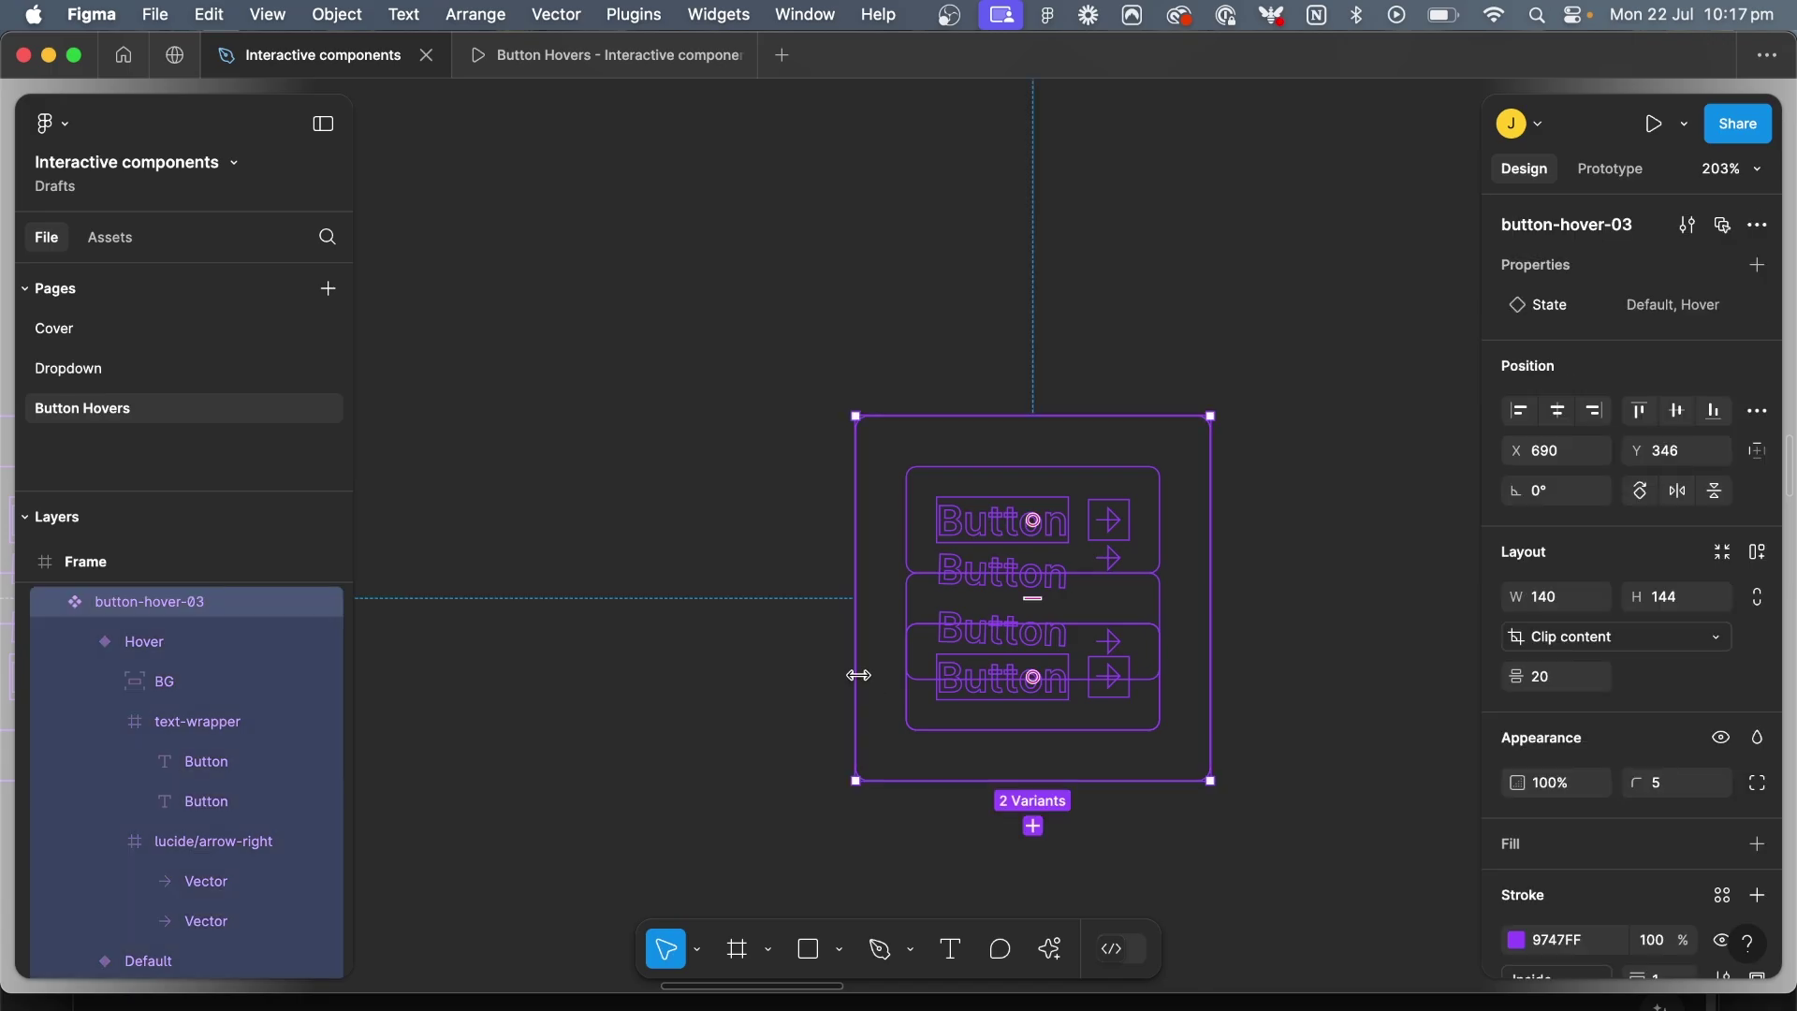
pyautogui.click(974, 713)
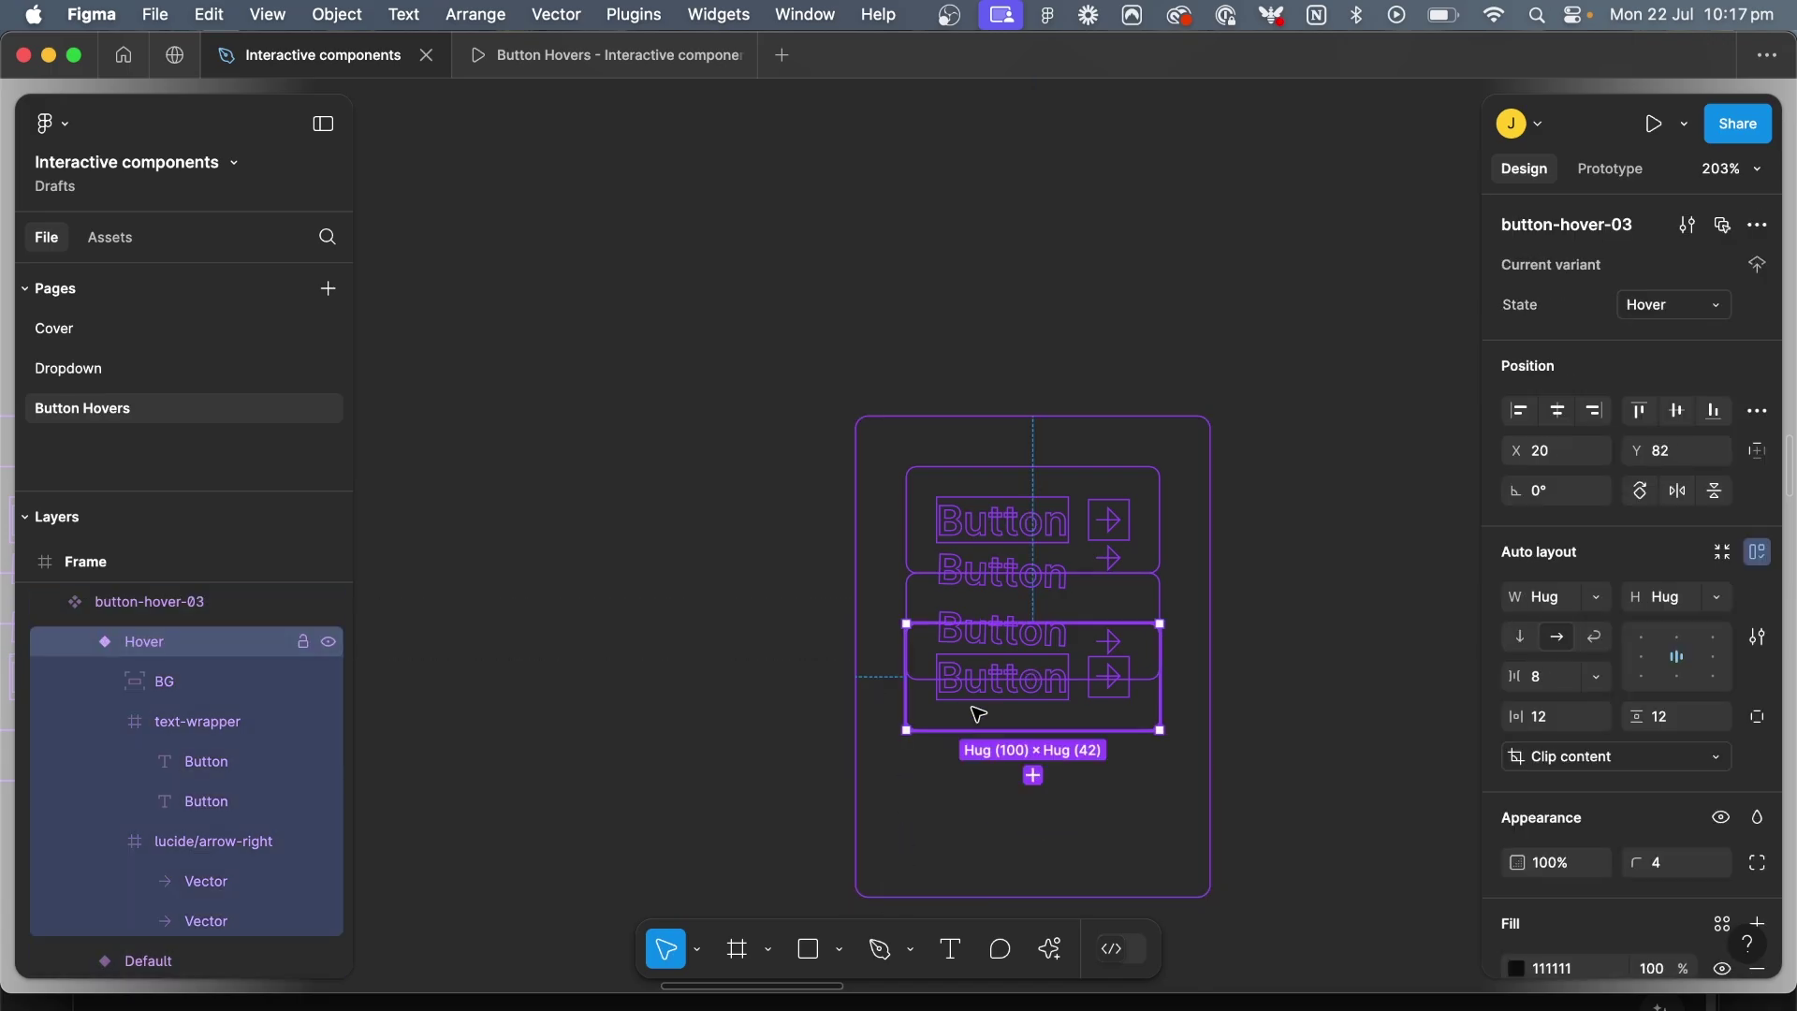
pyautogui.moveTo(958, 714); pyautogui.dragTo(962, 824)
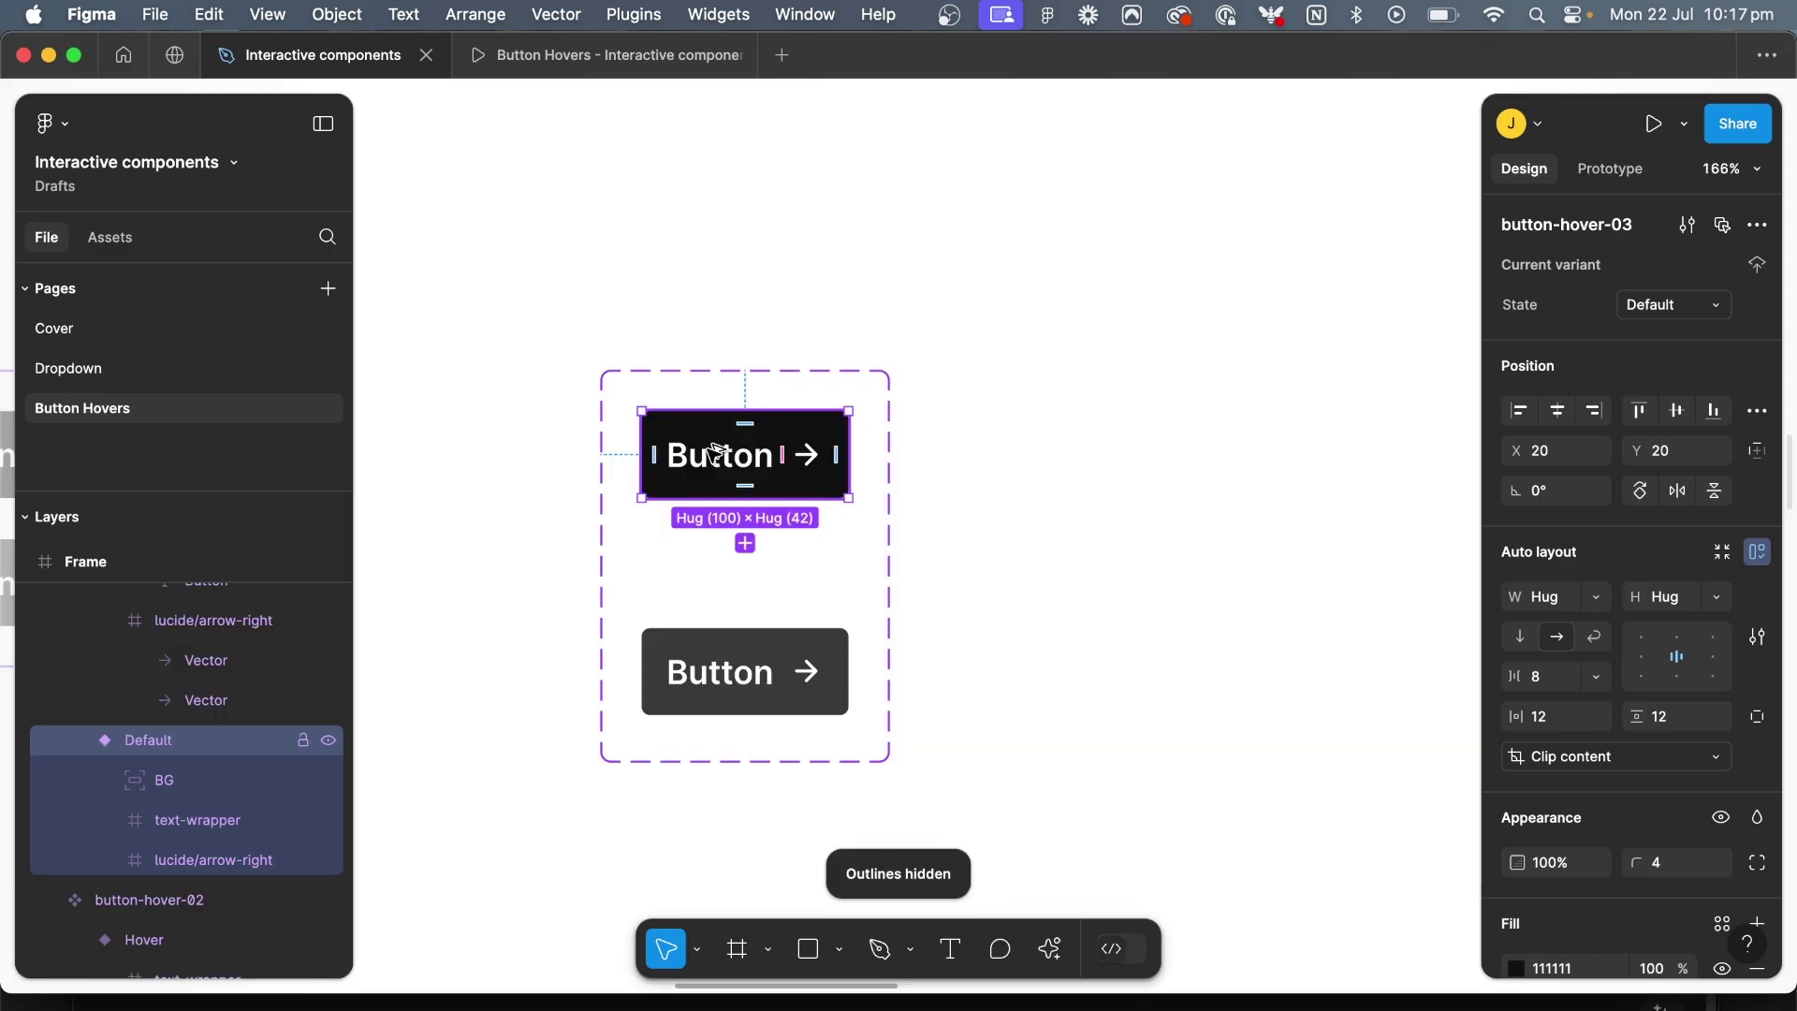
pyautogui.moveTo(824, 458); pyautogui.dragTo(1332, 457)
# Switch the instance to Hover, test a resize, and undo back to hug size
pyautogui.hscroll(3, 1332, 457)
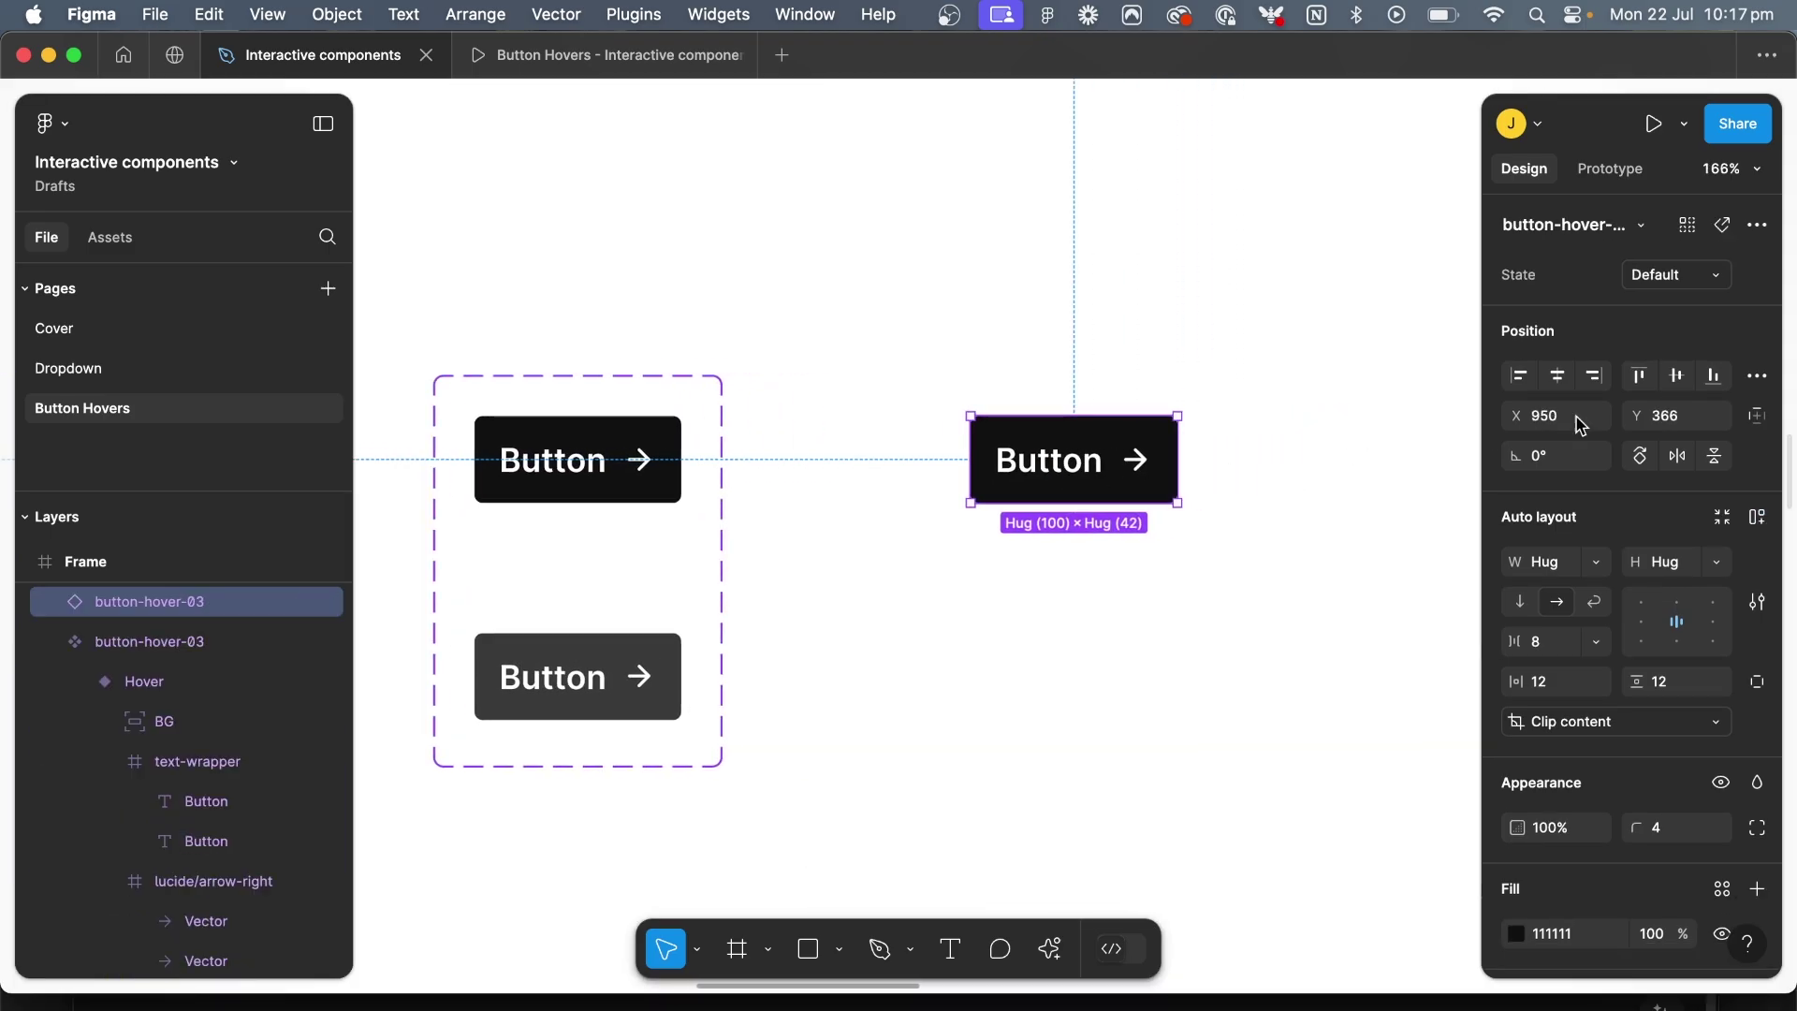
pyautogui.click(1685, 277)
pyautogui.click(1665, 301)
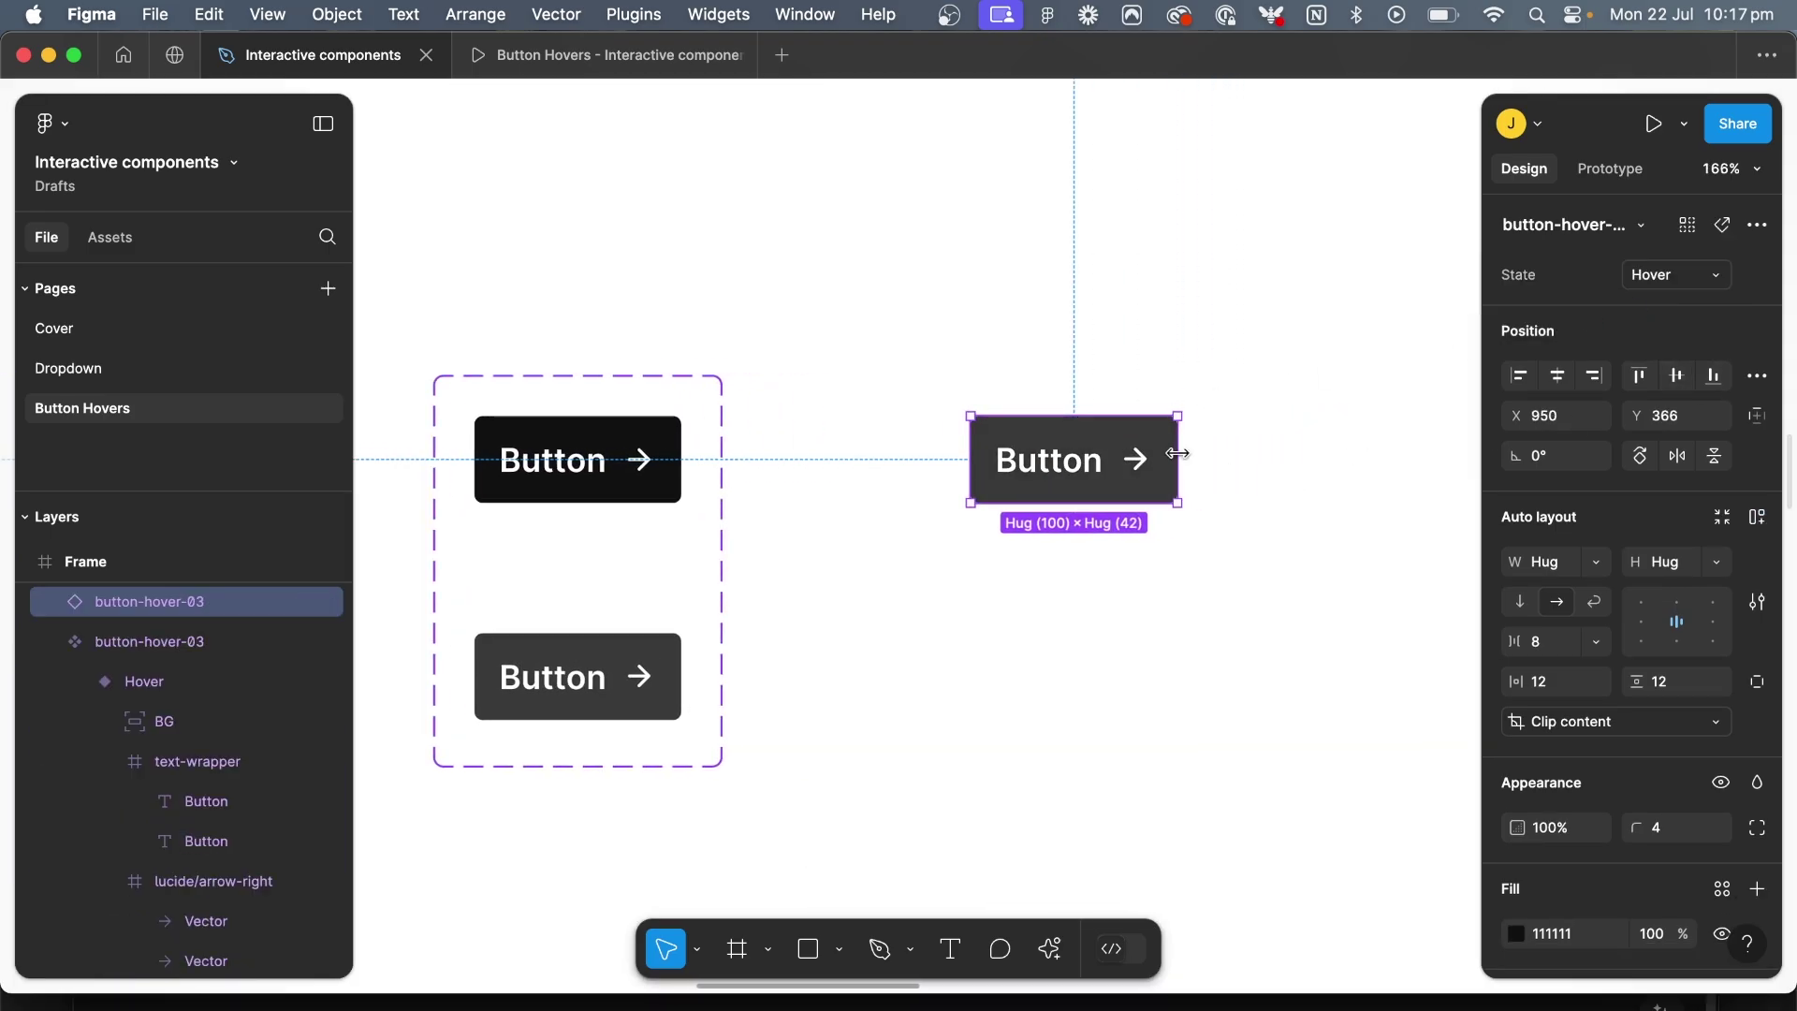
pyautogui.moveTo(1177, 453); pyautogui.dragTo(1195, 309)
pyautogui.hotkey('ctrl', 'z')
pyautogui.hotkey('ctrl', 'z')
pyautogui.hscroll(-4, 1049, 379)
pyautogui.press('Escape')
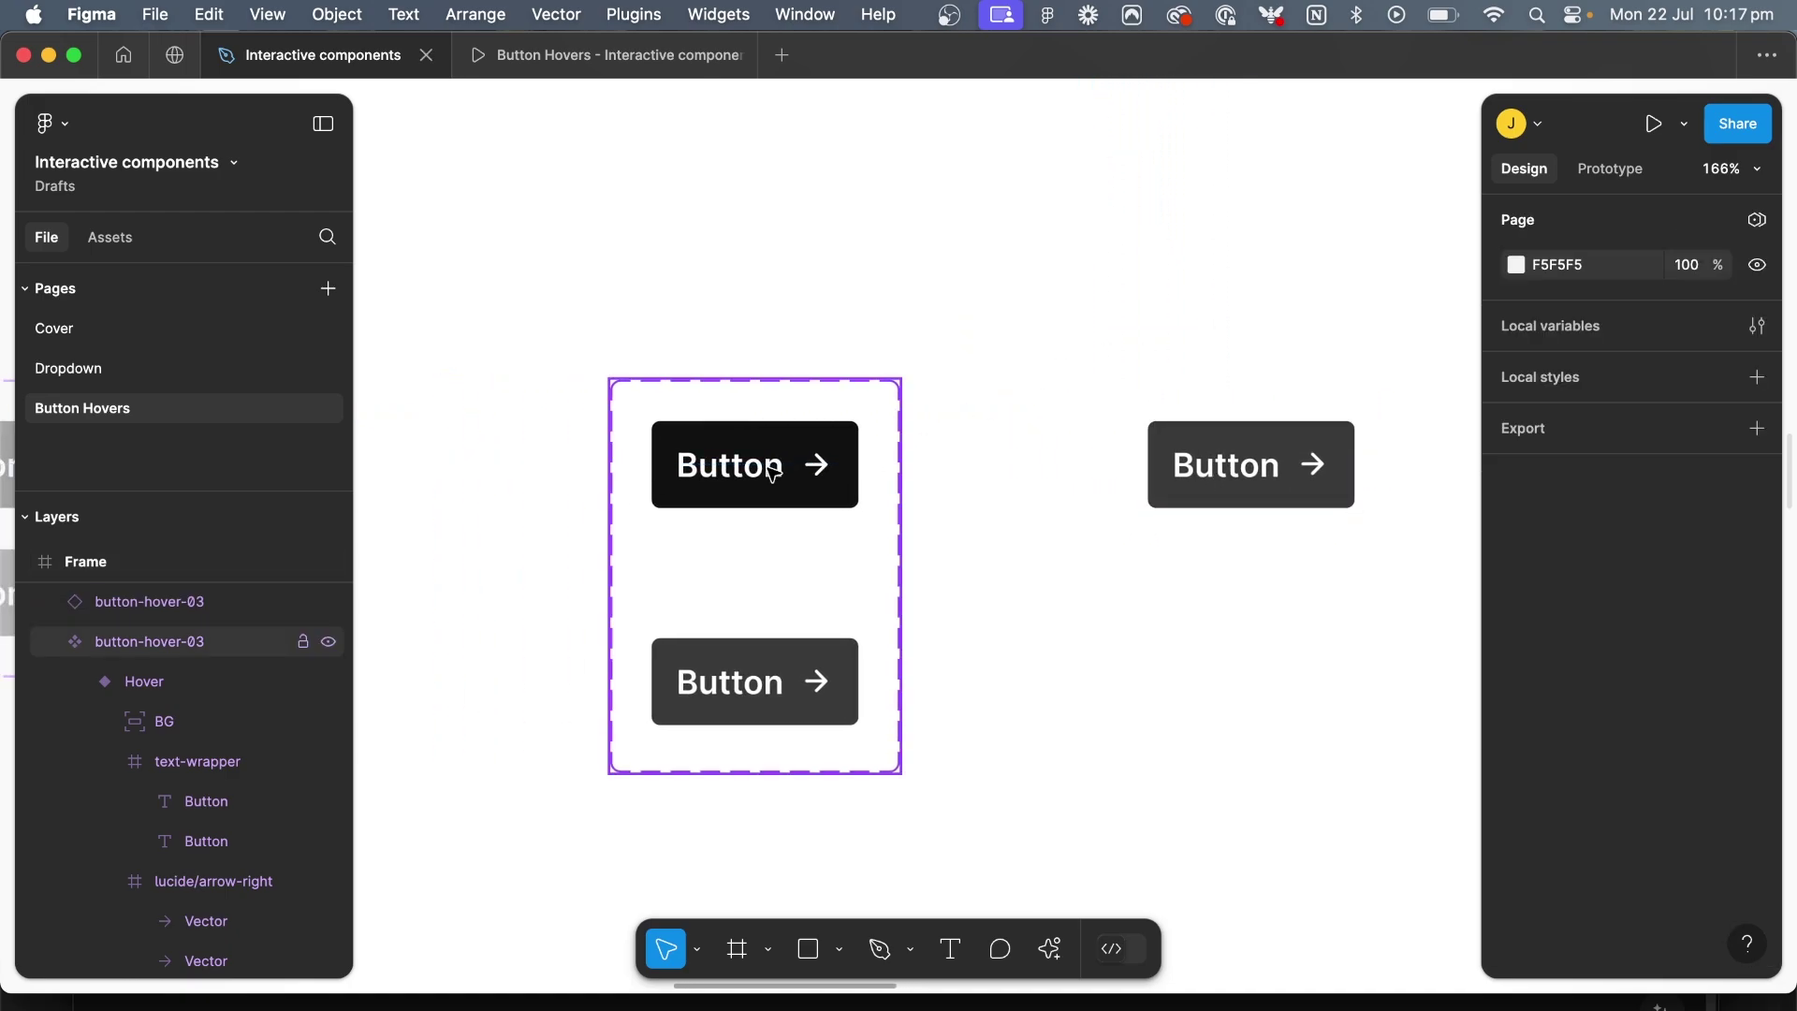
# Set the Default variant's BG constraints to Left and right, Top and bottom
pyautogui.click(772, 472)
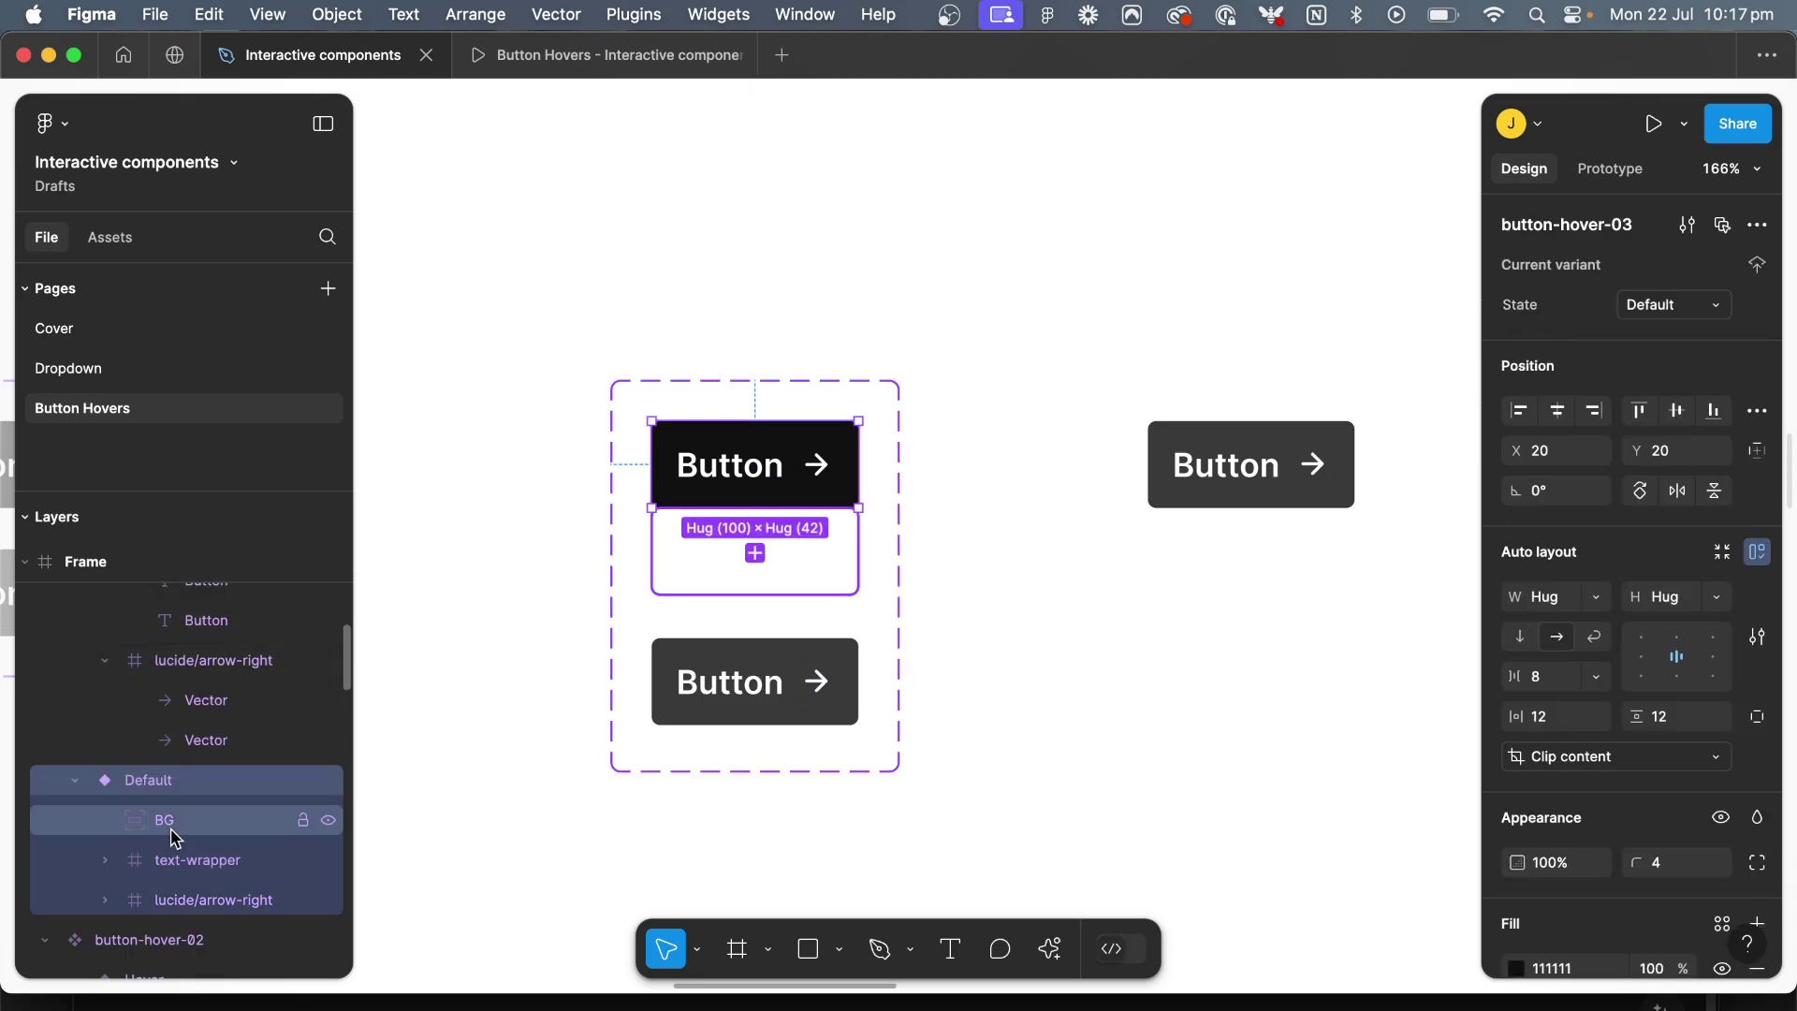
pyautogui.click(192, 816)
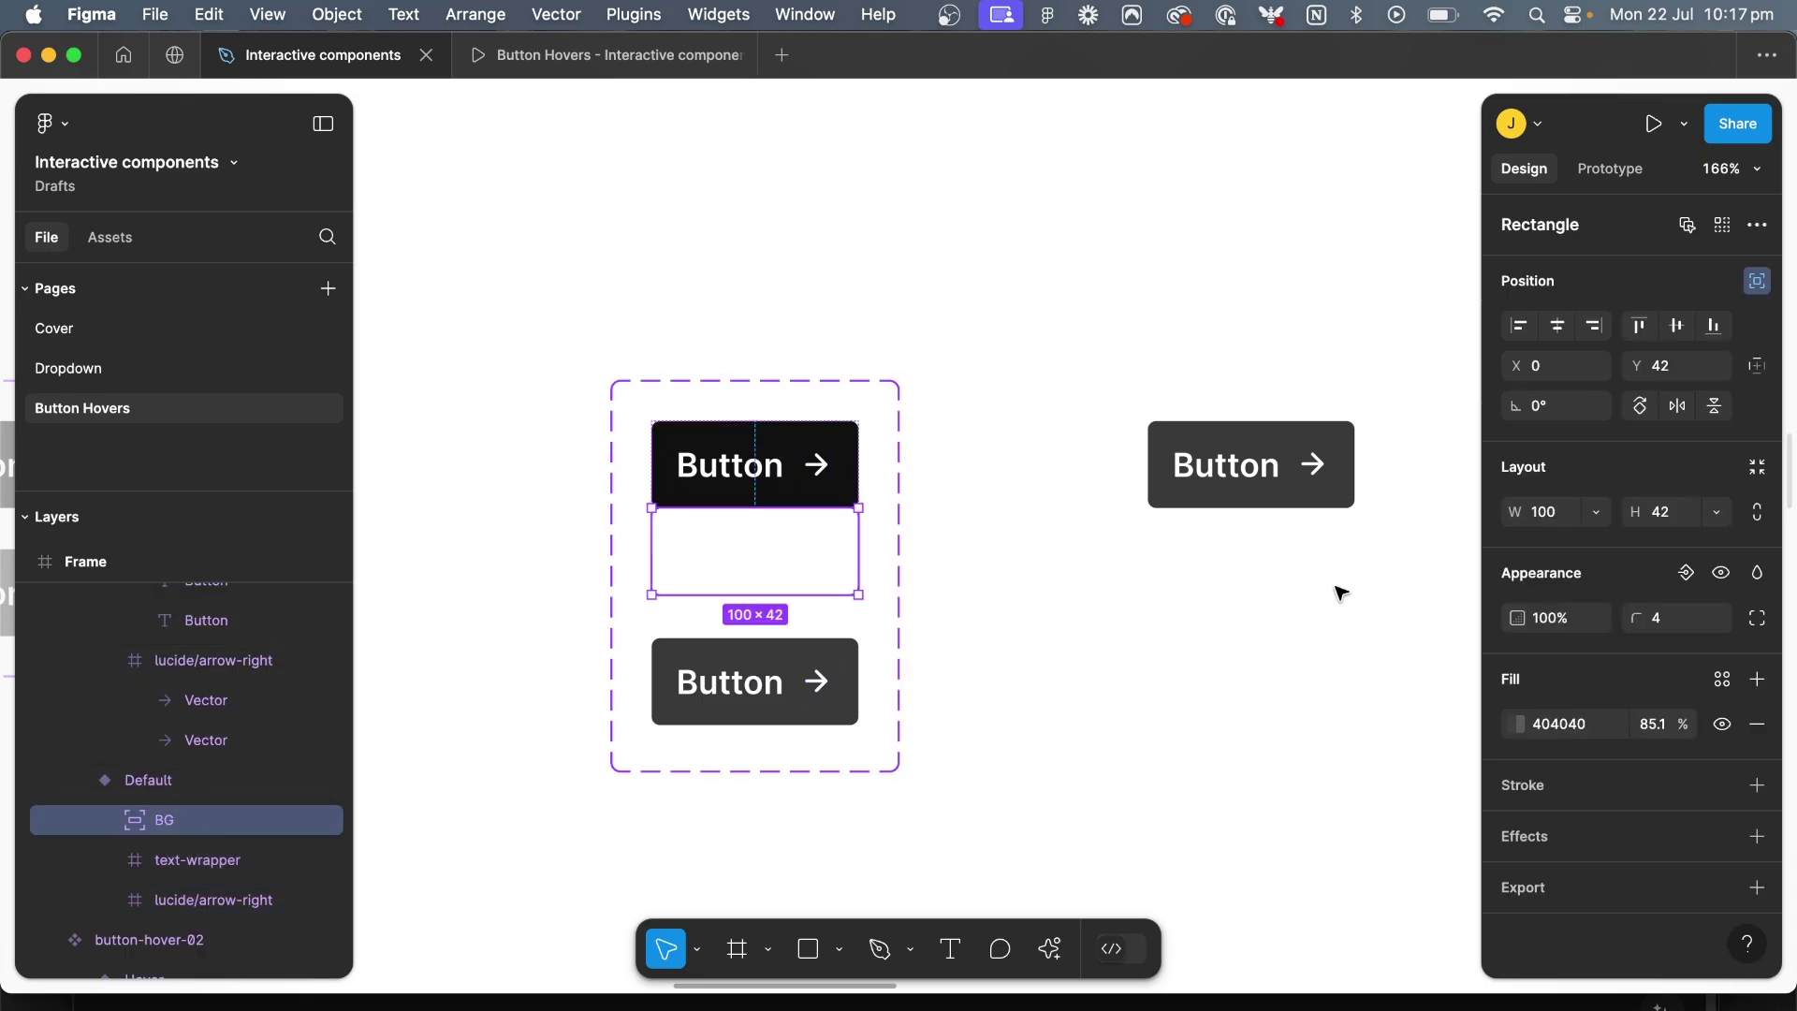
pyautogui.click(1759, 366)
pyautogui.click(1390, 430)
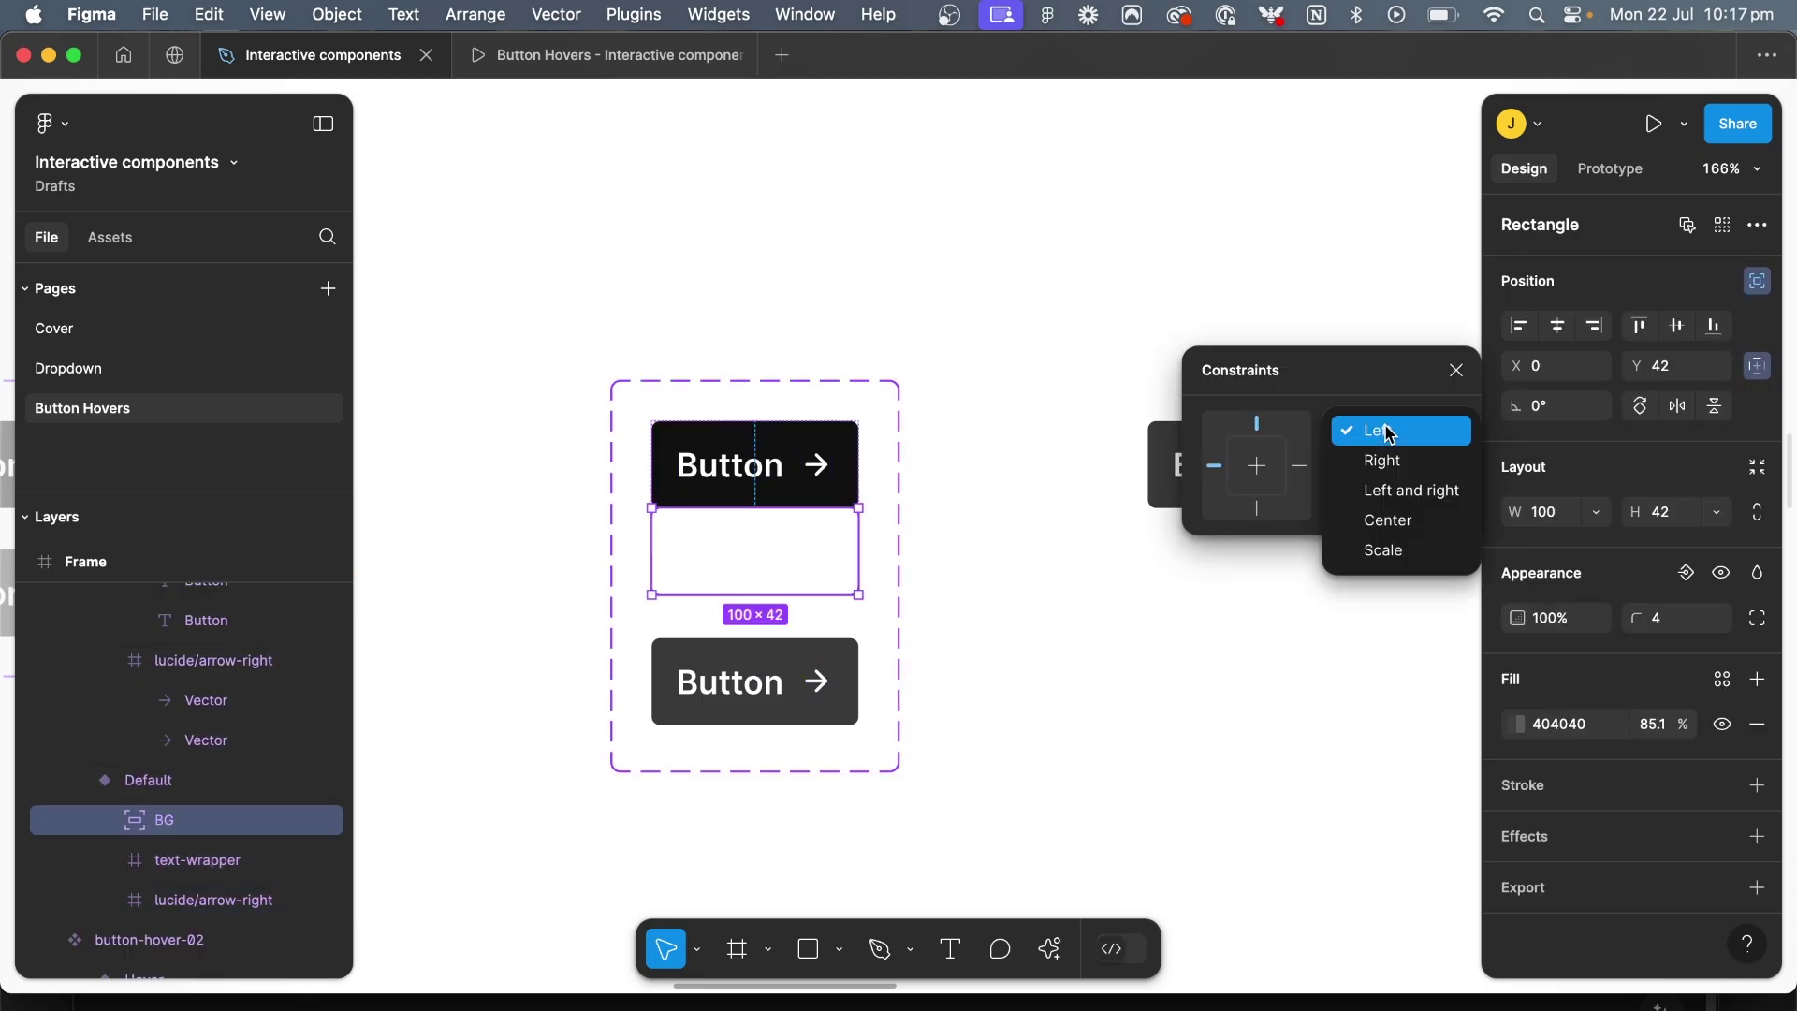
pyautogui.click(1429, 507)
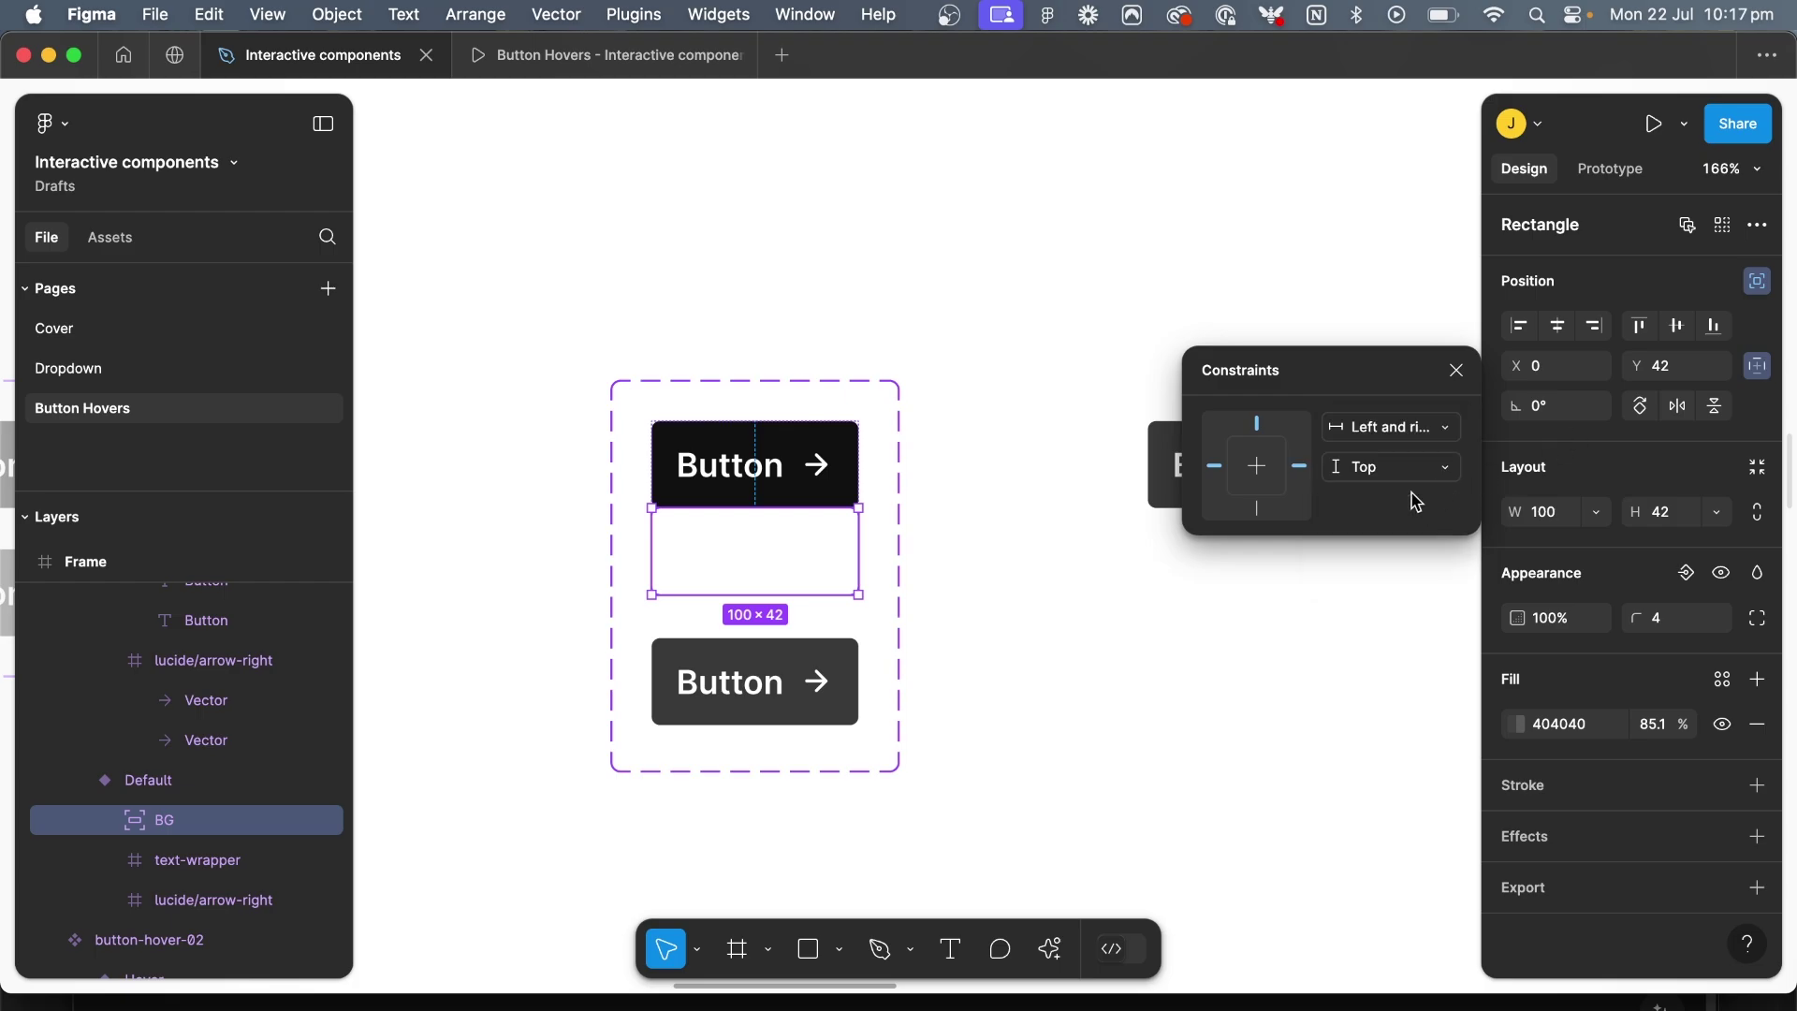
pyautogui.click(1416, 471)
pyautogui.click(1420, 529)
pyautogui.click(1095, 685)
# Set the Hover variant's BG constraints to Left and right, Top and bottom
pyautogui.click(755, 682)
pyautogui.doubleClick(730, 681)
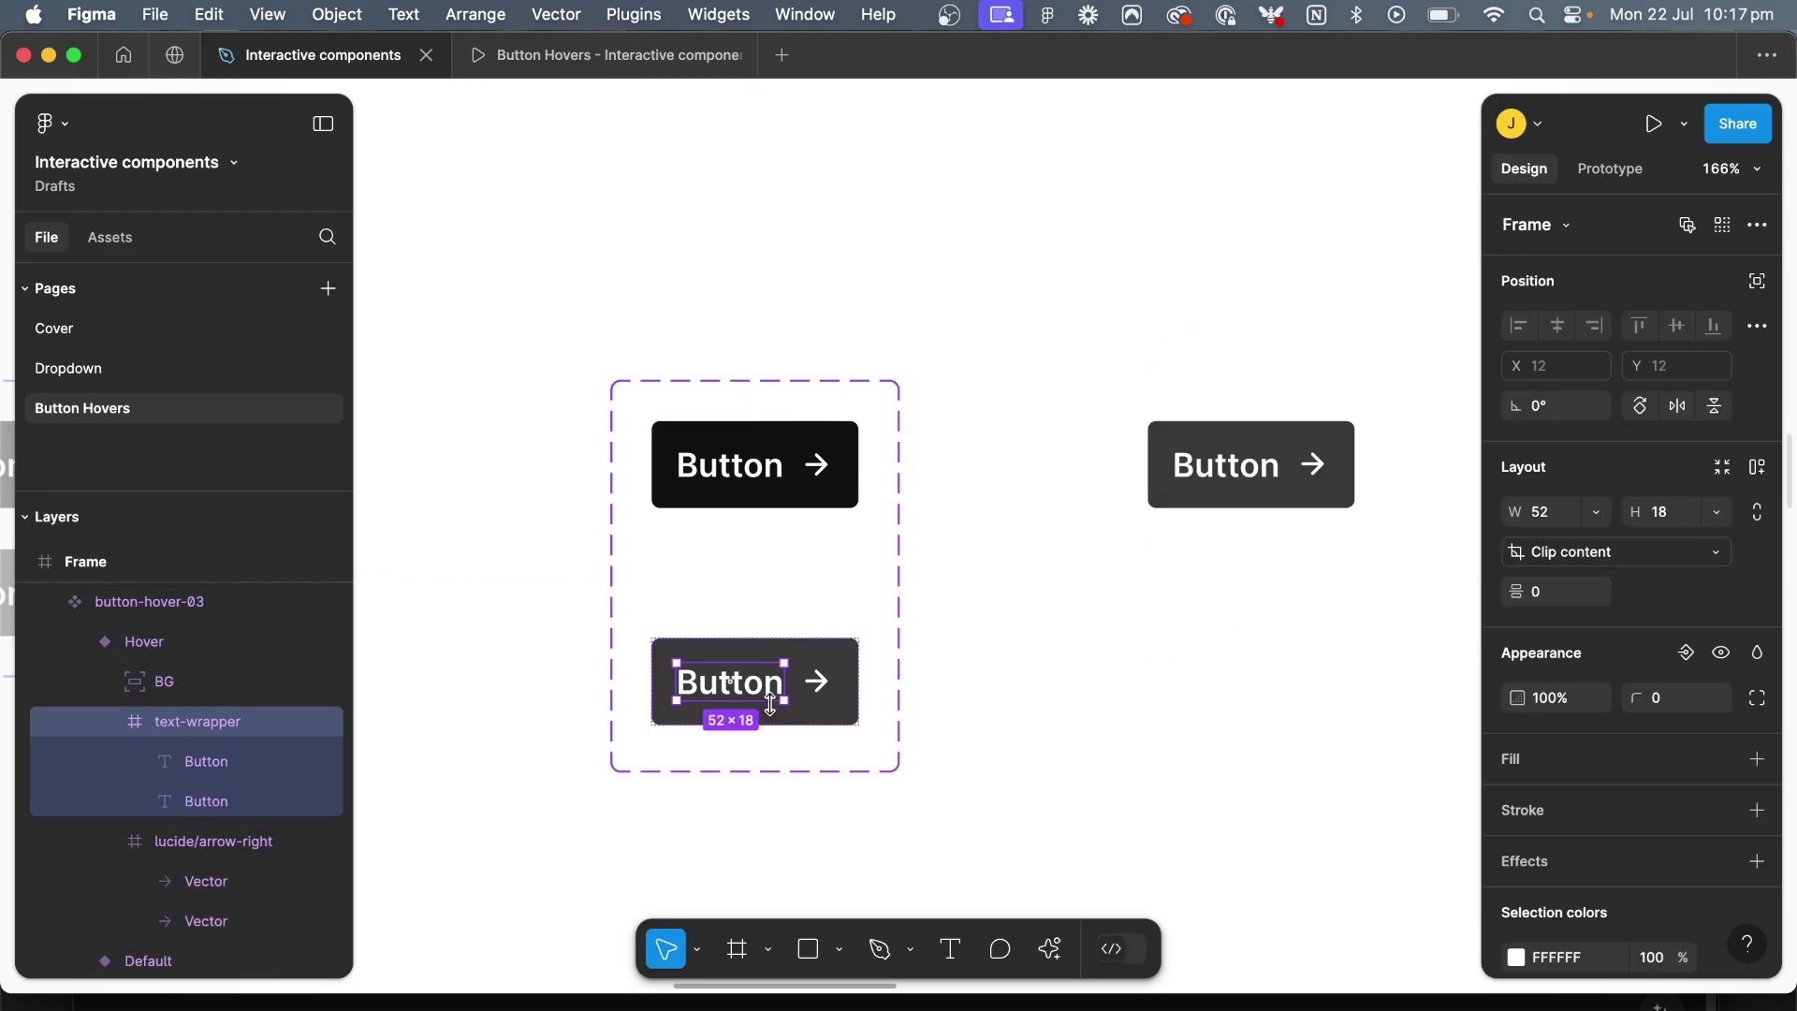
pyautogui.click(197, 689)
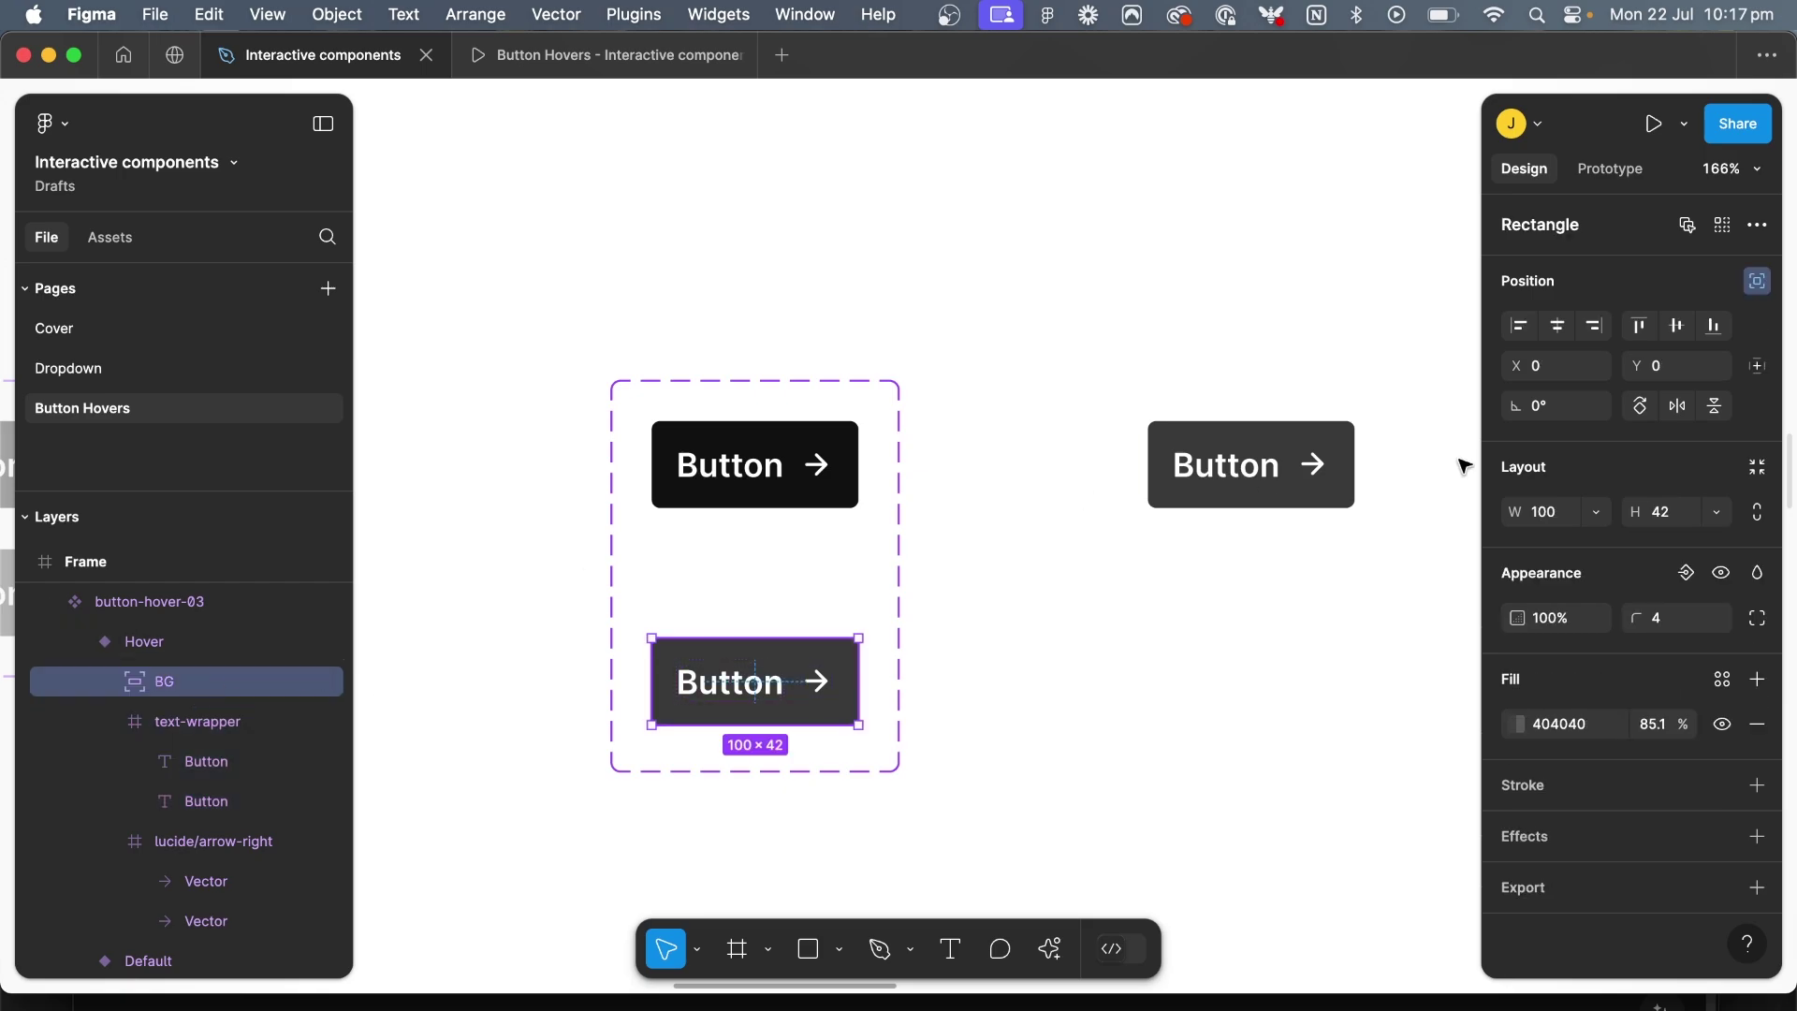
pyautogui.click(1759, 365)
pyautogui.click(1420, 436)
pyautogui.click(1430, 403)
pyautogui.click(1399, 468)
pyautogui.click(1424, 440)
pyautogui.click(1039, 591)
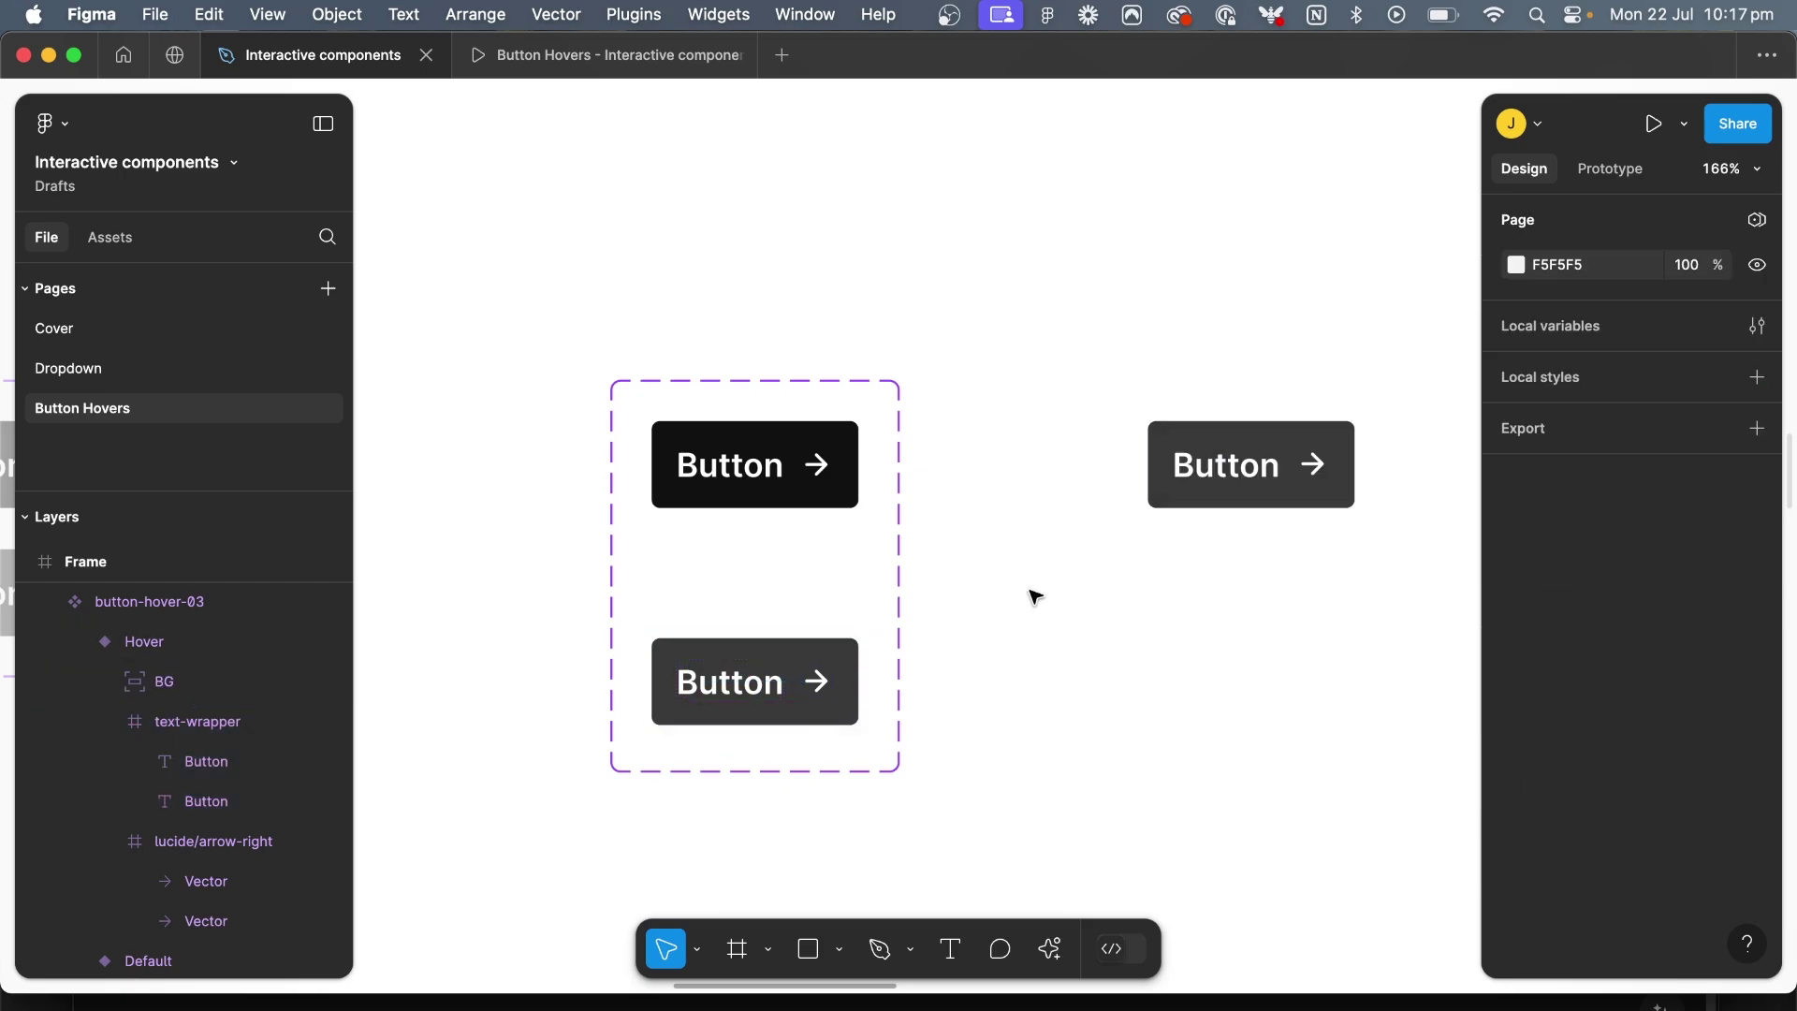
# Test BG stretching on resized button instances, then delete them
pyautogui.hscroll(5, 1020, 542)
pyautogui.click(1011, 497)
pyautogui.moveTo(1120, 467); pyautogui.dragTo(1153, 447)
pyautogui.press('Delete')
pyautogui.scroll(-1, 1076, 498)
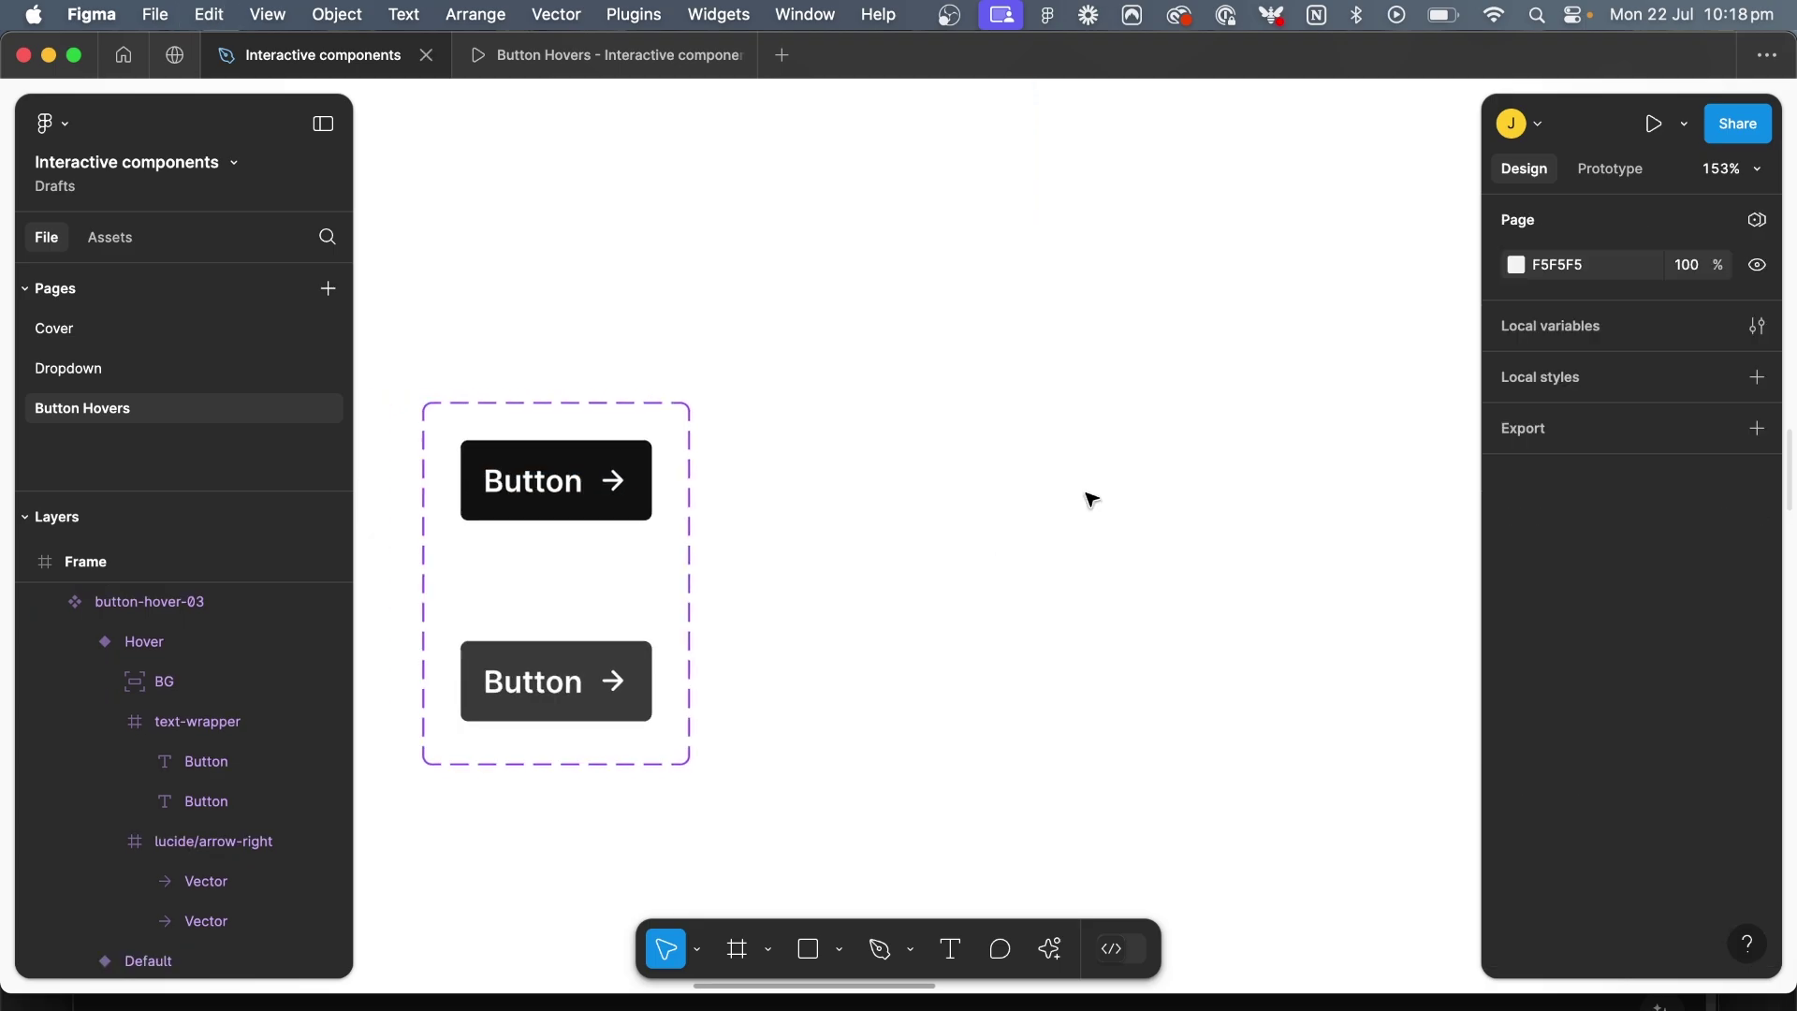
pyautogui.moveTo(604, 482); pyautogui.dragTo(915, 524)
pyautogui.scroll(-5, 915, 525)
pyautogui.press('Delete')
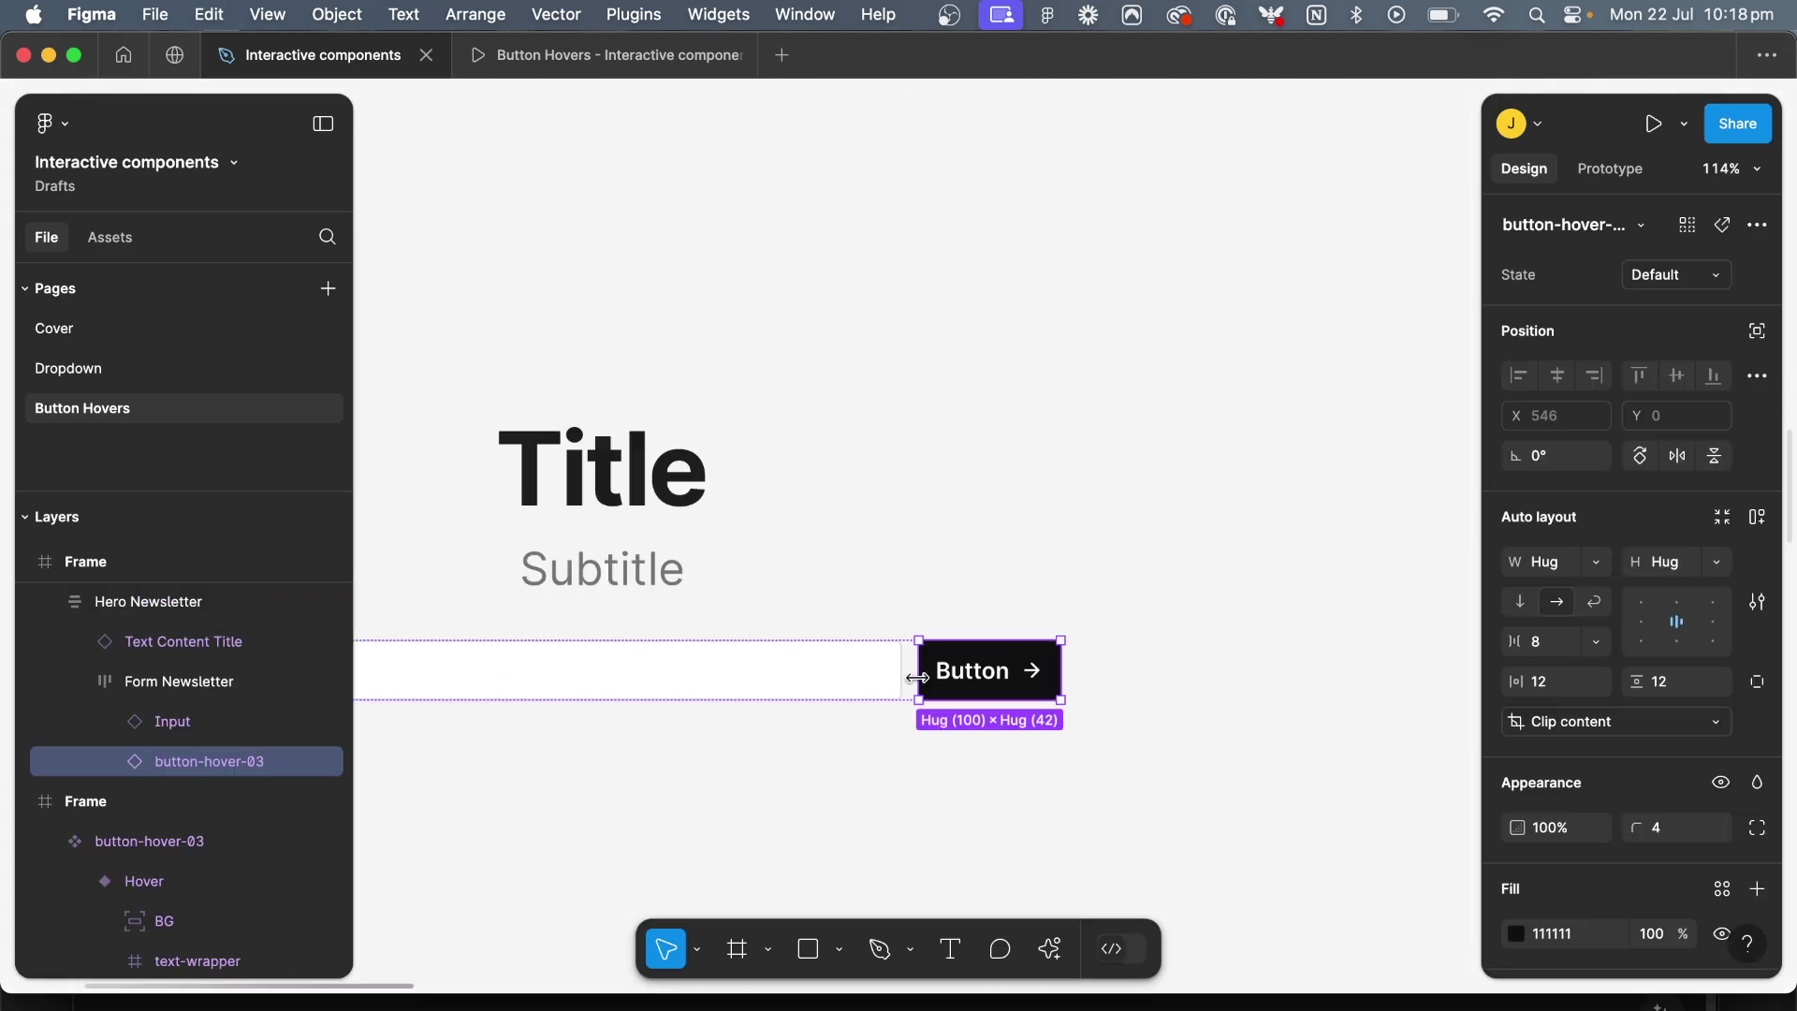
# Widen the newsletter form's button to 136 and present the newsletter frame
pyautogui.moveTo(914, 672); pyautogui.dragTo(872, 674)
pyautogui.scroll(-5, 872, 674)
pyautogui.hscroll(-2, 872, 680)
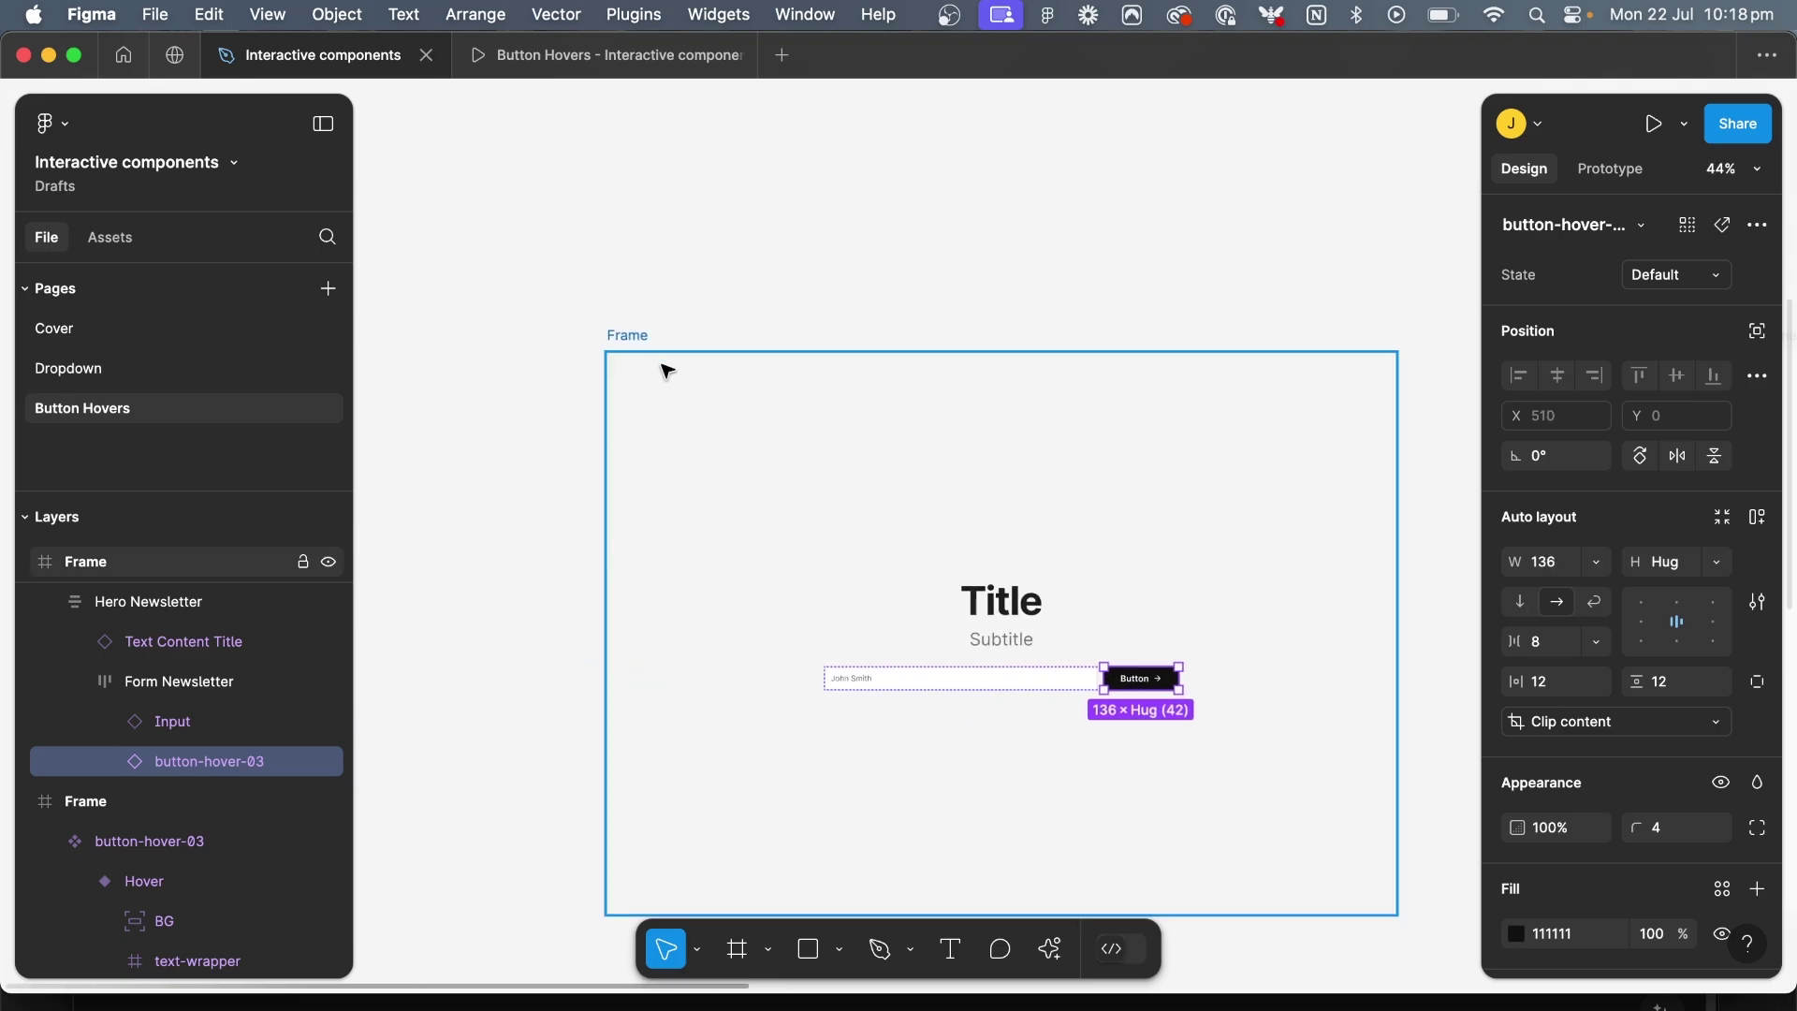
pyautogui.click(660, 365)
pyautogui.click(1654, 125)
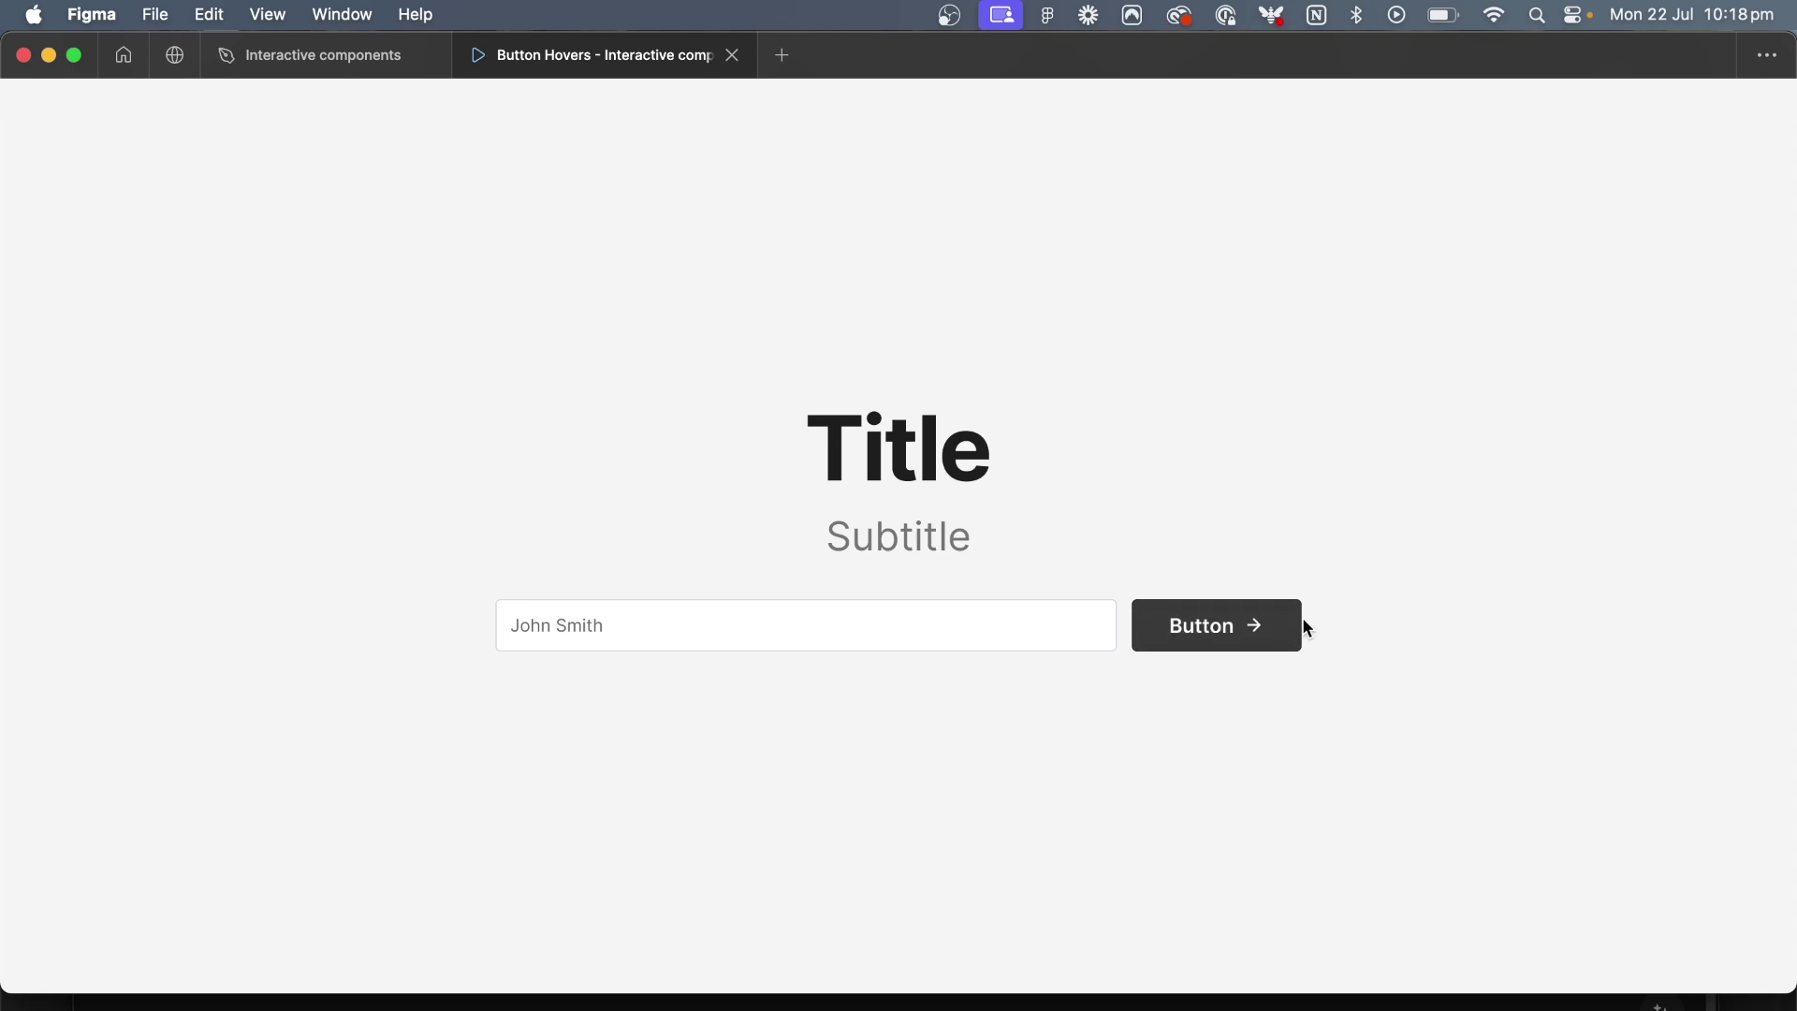
# In outline view, straighten the tilted Button text layer to 0° rotation
pyautogui.hotkey('ctrl', 'shift', 'Tab')
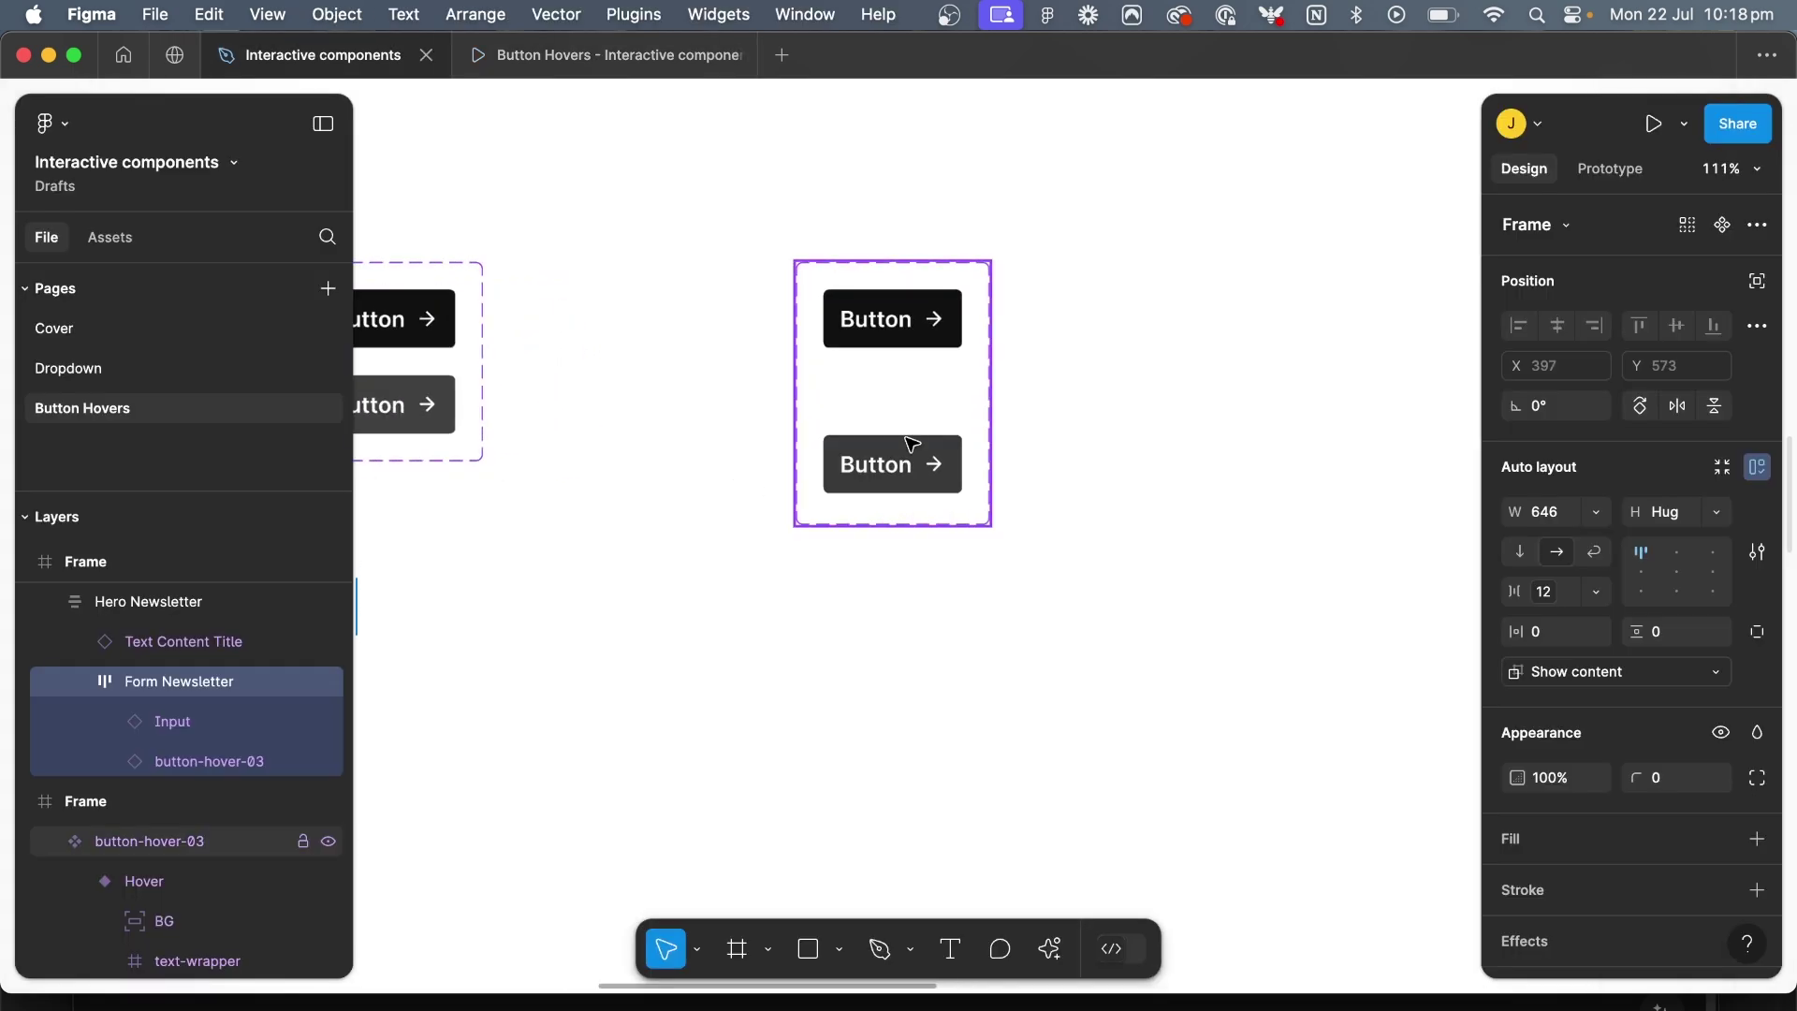
pyautogui.scroll(5, 913, 444)
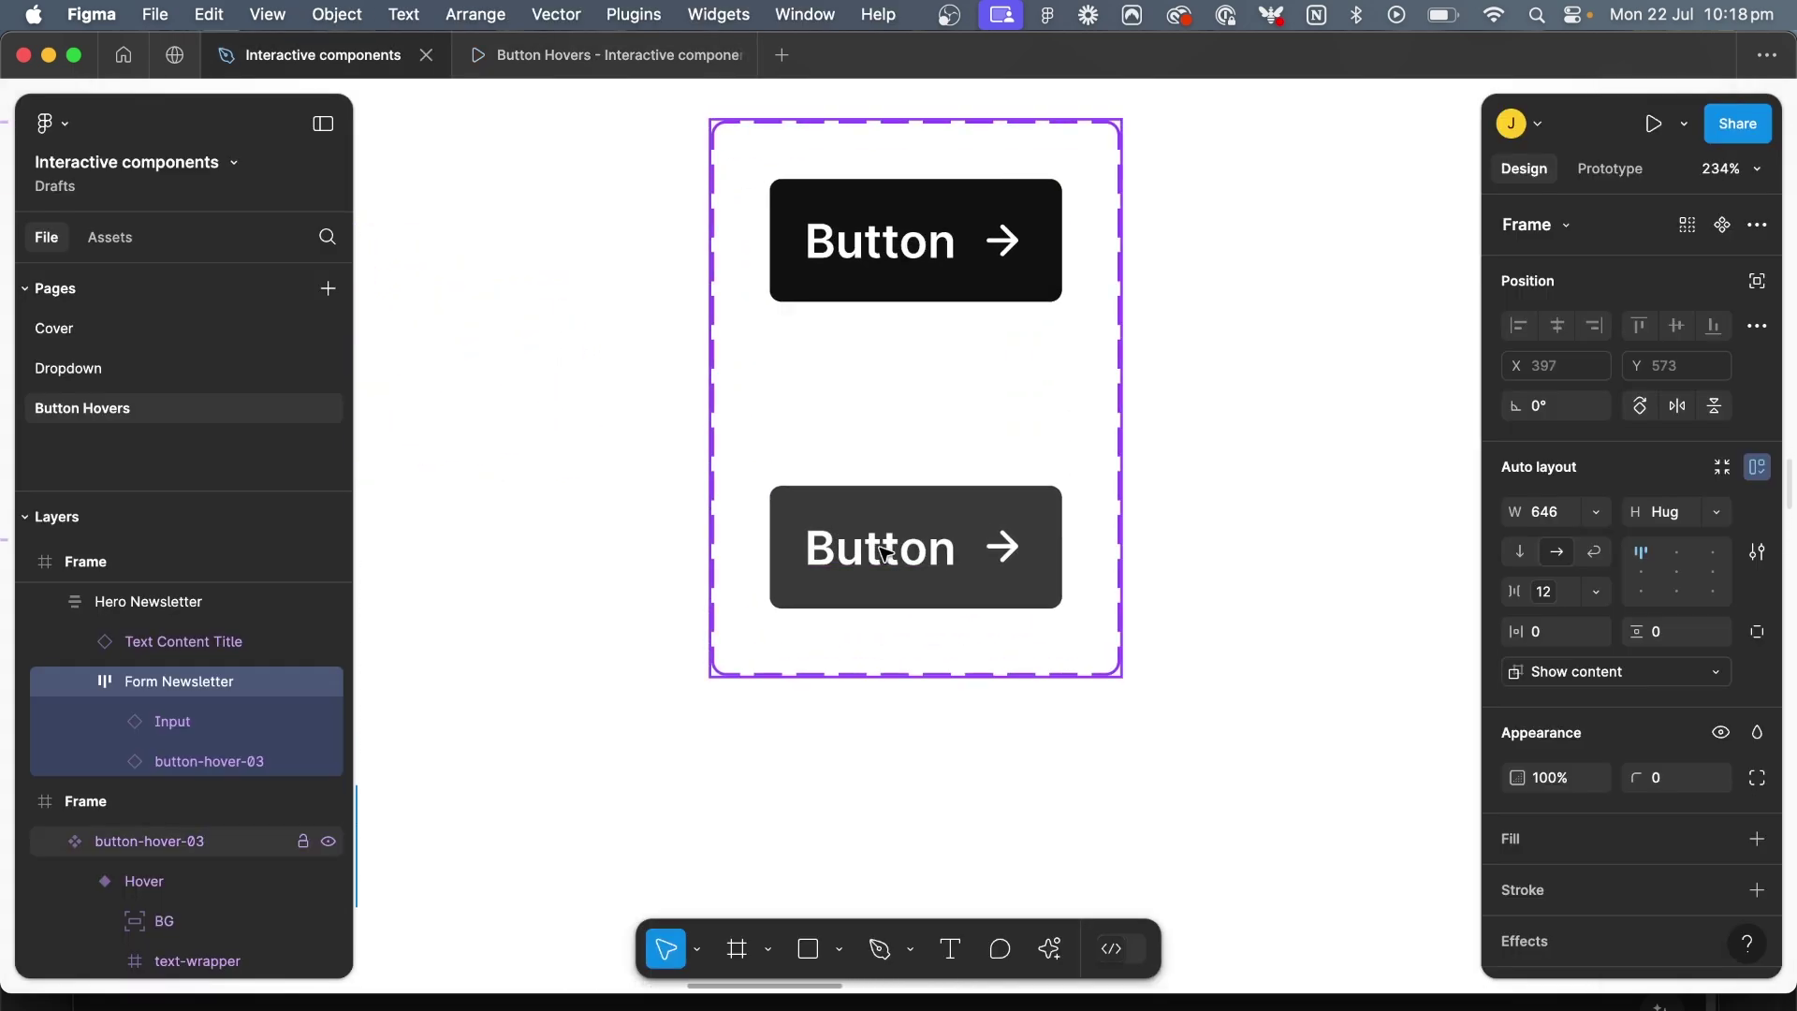
pyautogui.hotkey('ctrl', 'y')
pyautogui.keyDown('ctrl'); pyautogui.click(892, 511); pyautogui.keyUp('ctrl')
pyautogui.scroll(3, 892, 510)
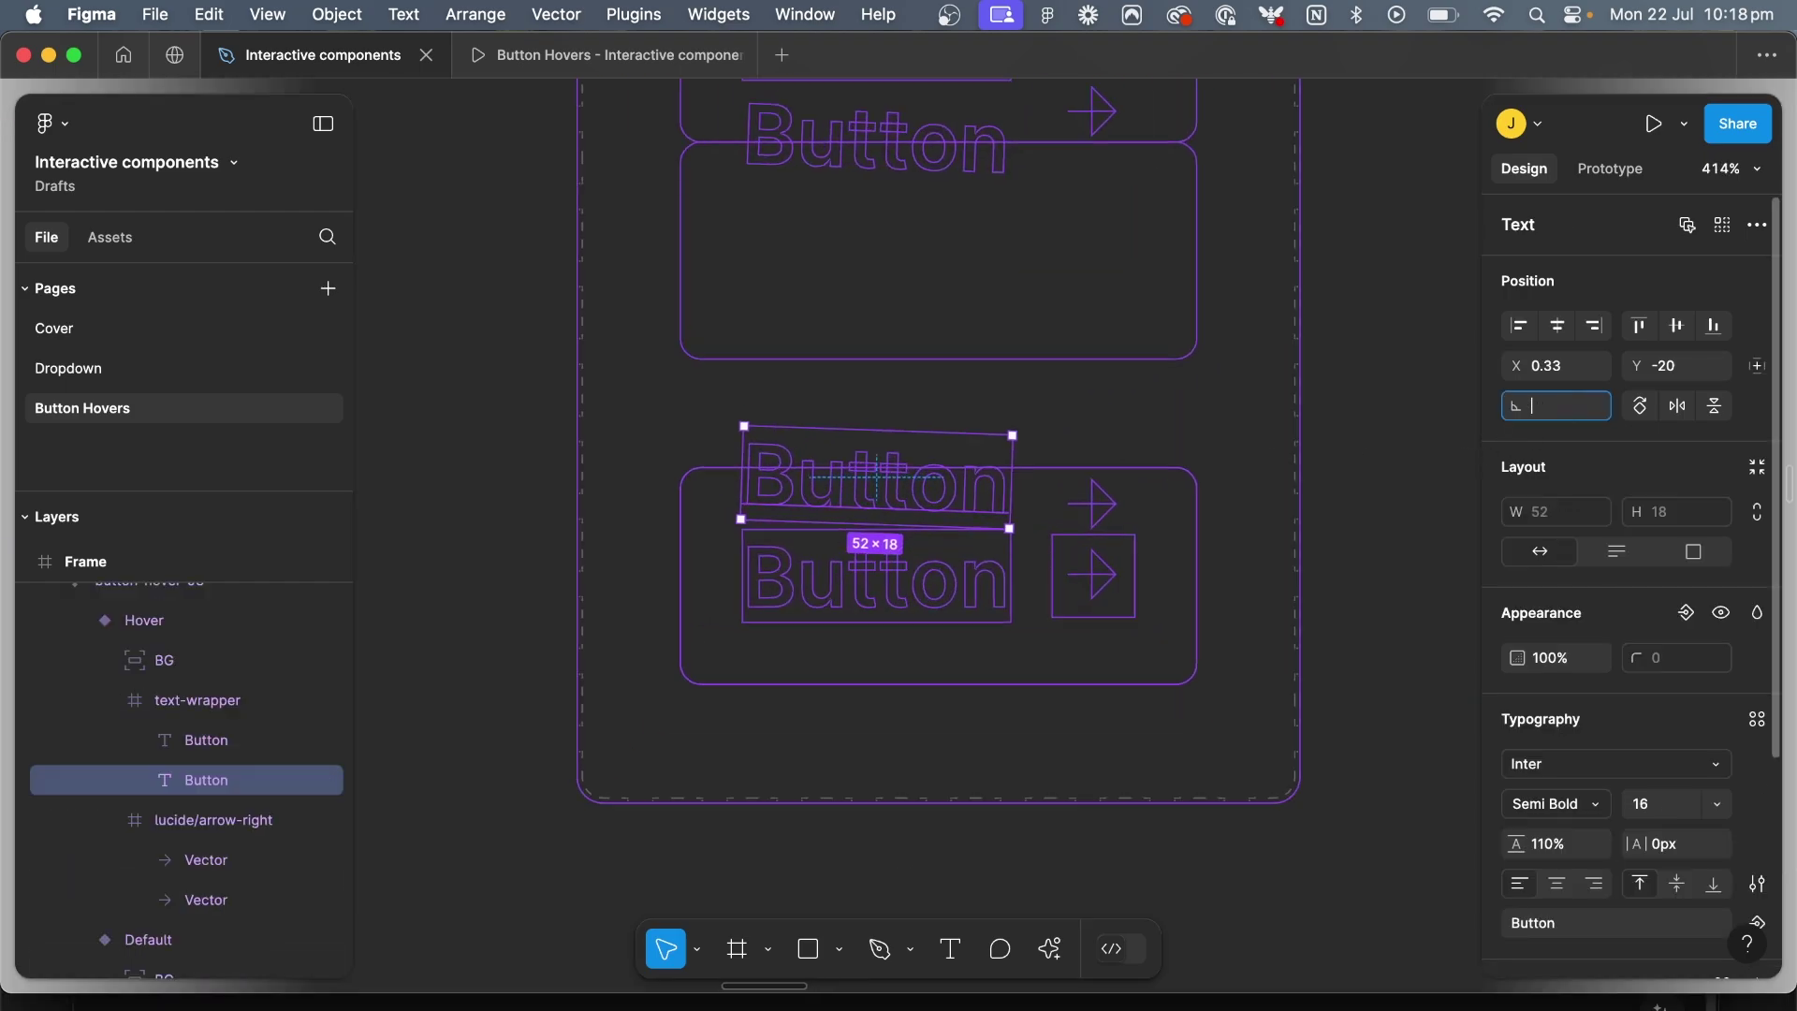
pyautogui.write('0')
pyautogui.press('Return')
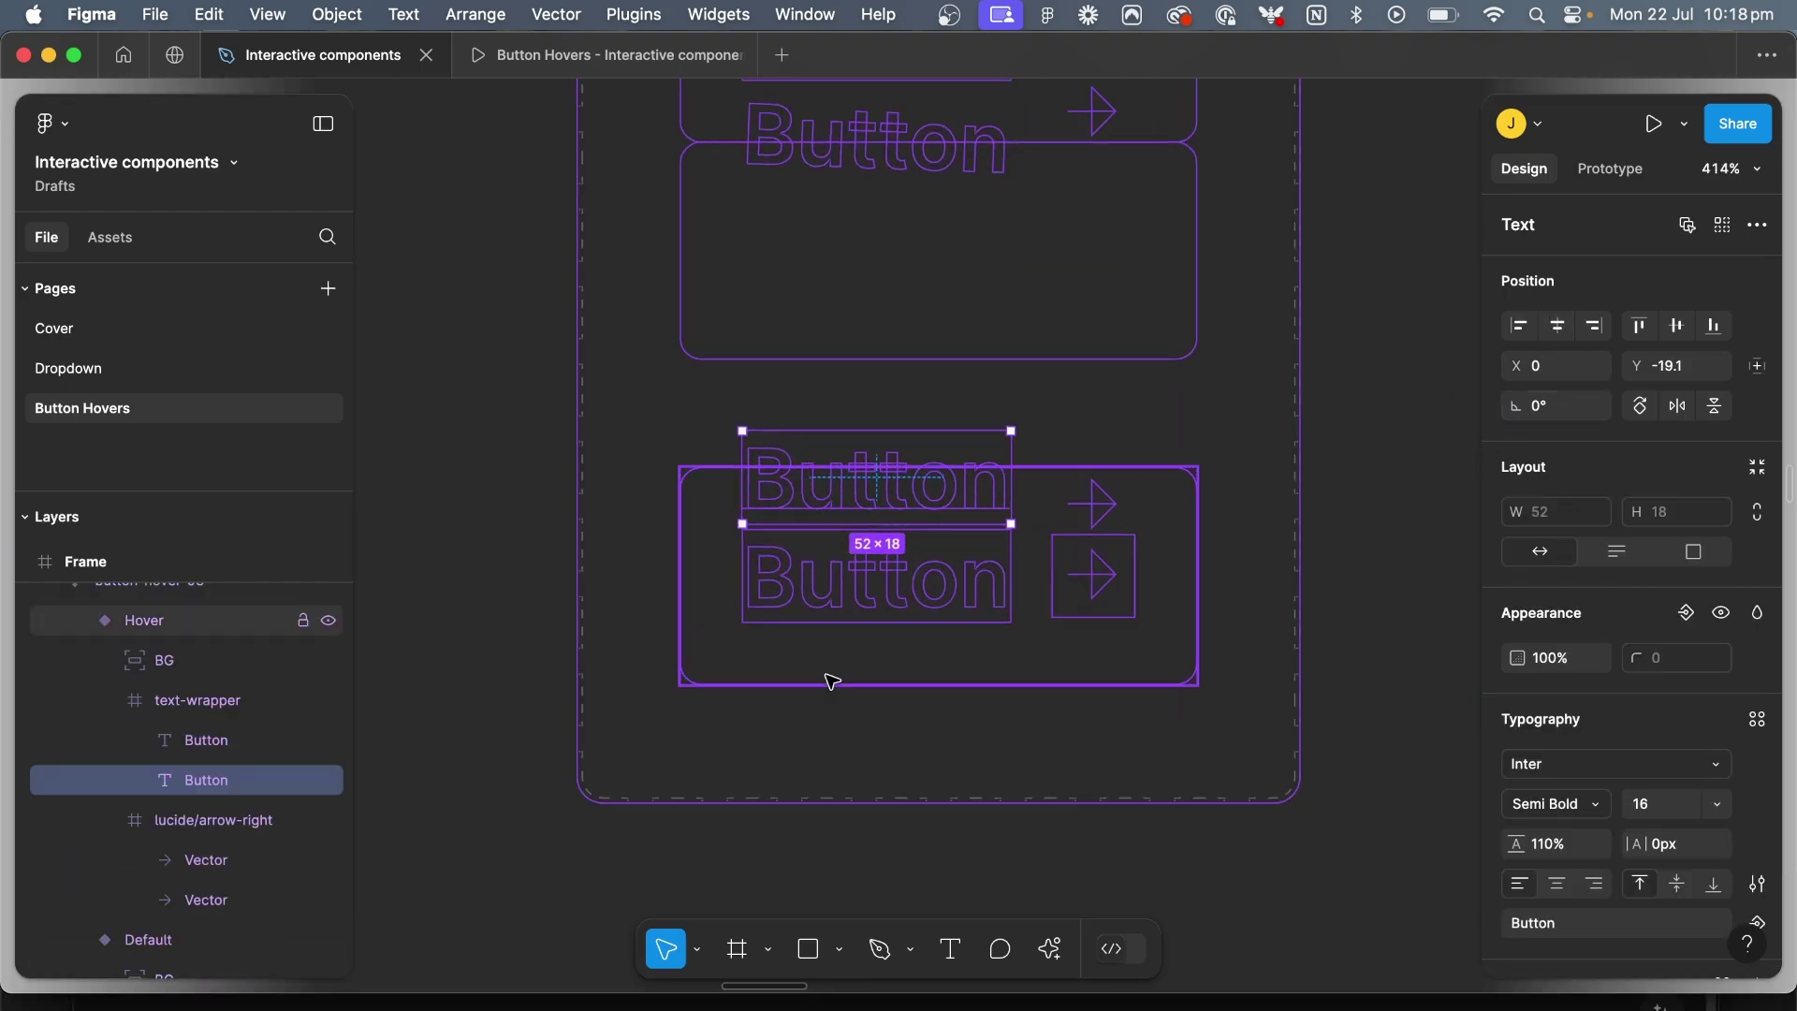
# Delete the duplicate Button text layers, centre the remaining label vertically, and turn outlines off
pyautogui.click(896, 591)
pyautogui.press('Delete')
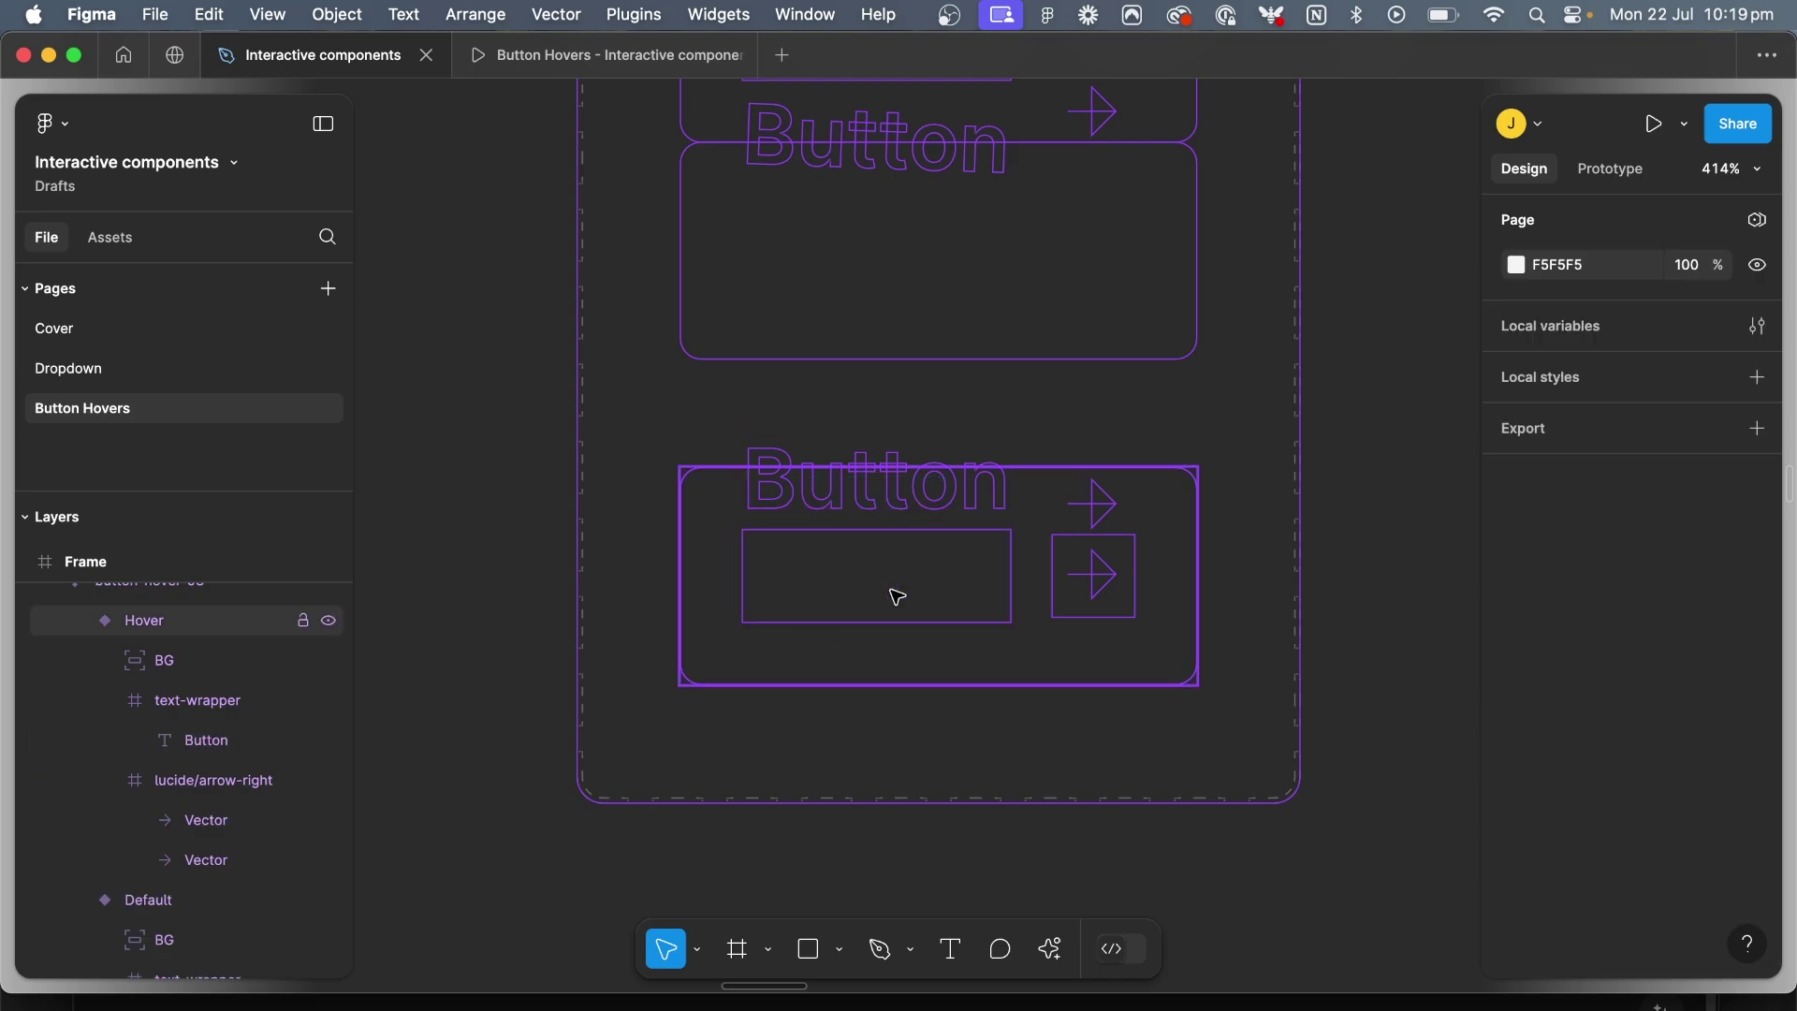
pyautogui.keyDown('ctrl'); pyautogui.click(955, 473); pyautogui.keyUp('ctrl')
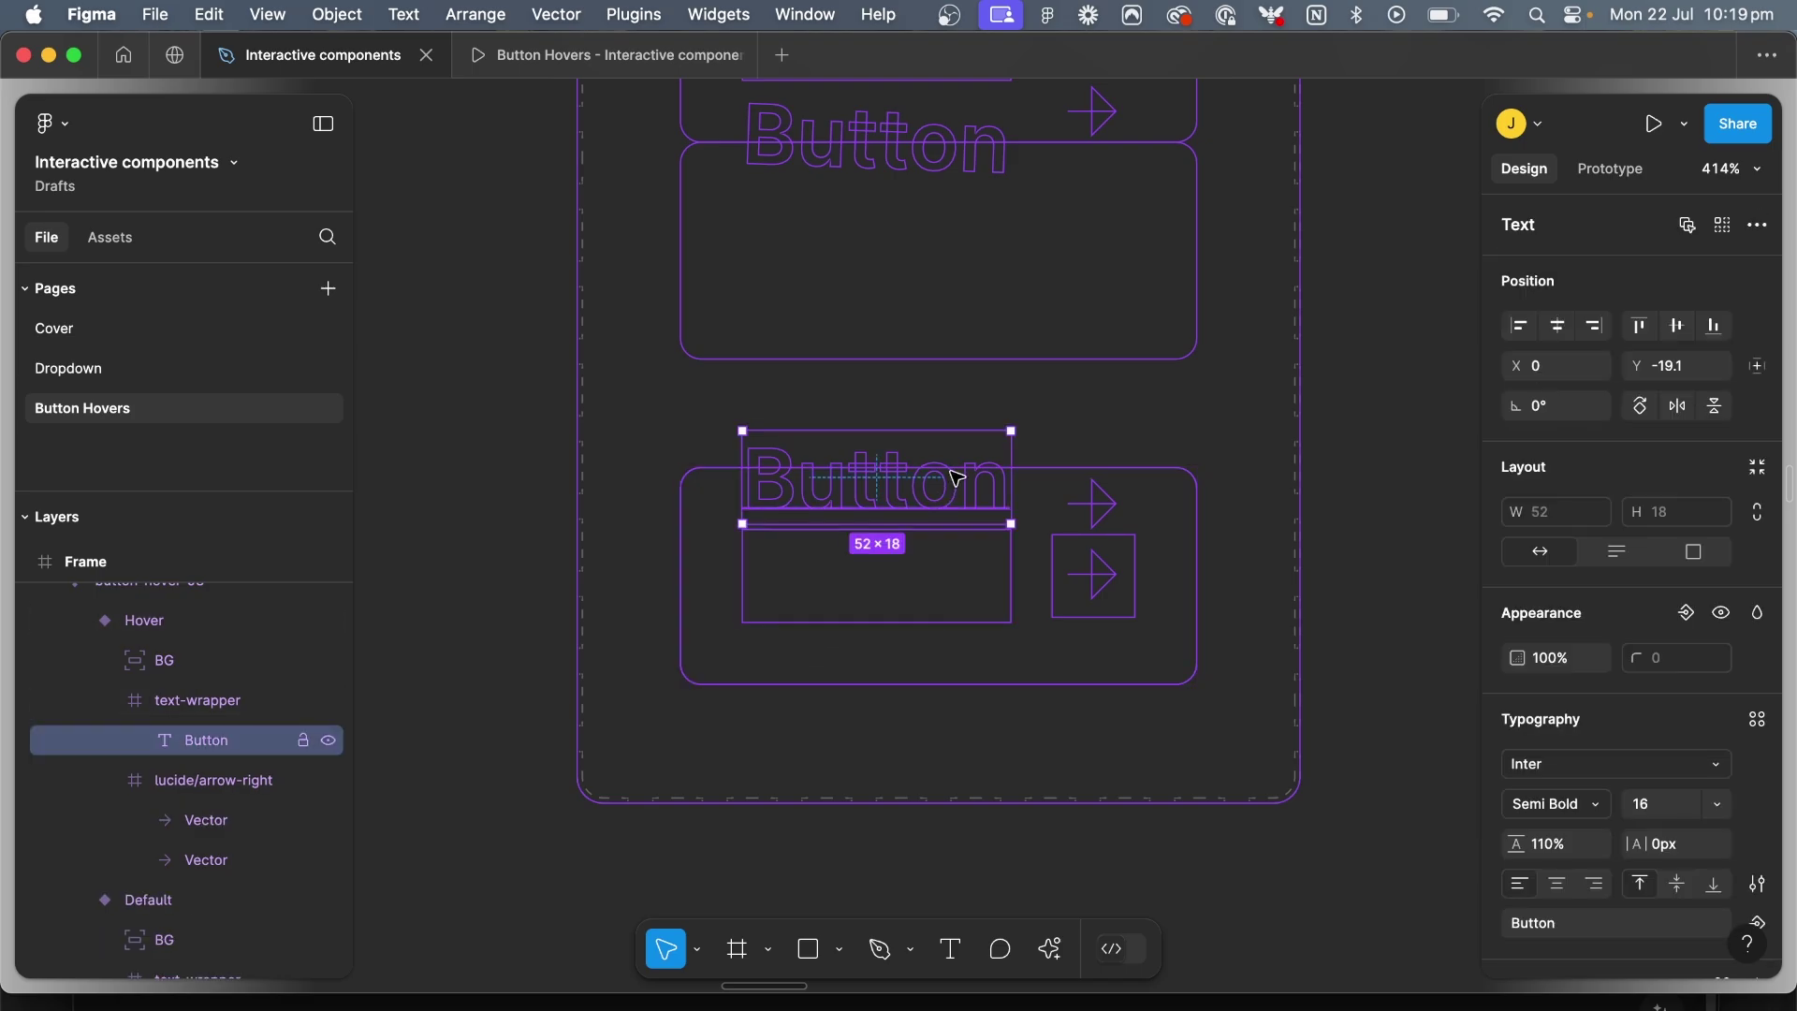
pyautogui.click(1675, 327)
pyautogui.scroll(2, 1077, 327)
pyautogui.hscroll(-2, 1076, 327)
pyautogui.click(974, 233)
pyautogui.press('Delete')
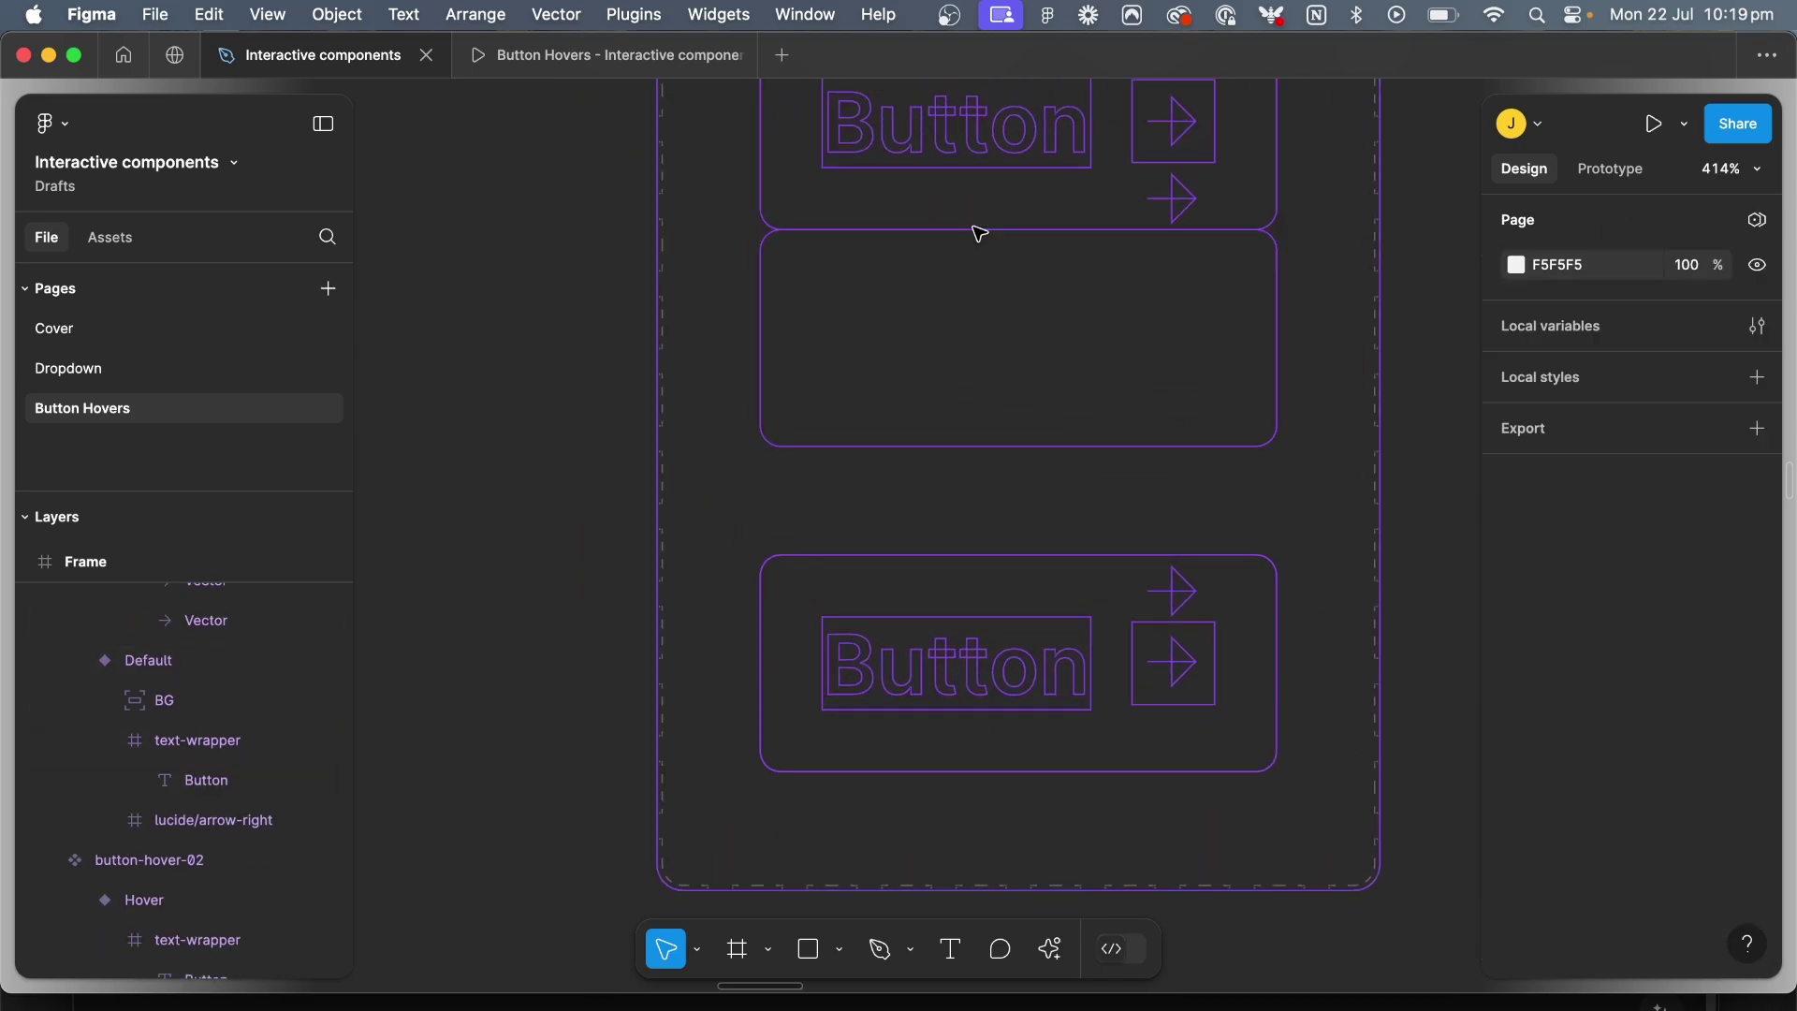
pyautogui.press('super+y')
# Present the newsletter frame as a prototype and zoom in on the hovered button
pyautogui.scroll(-10, 1010, 440)
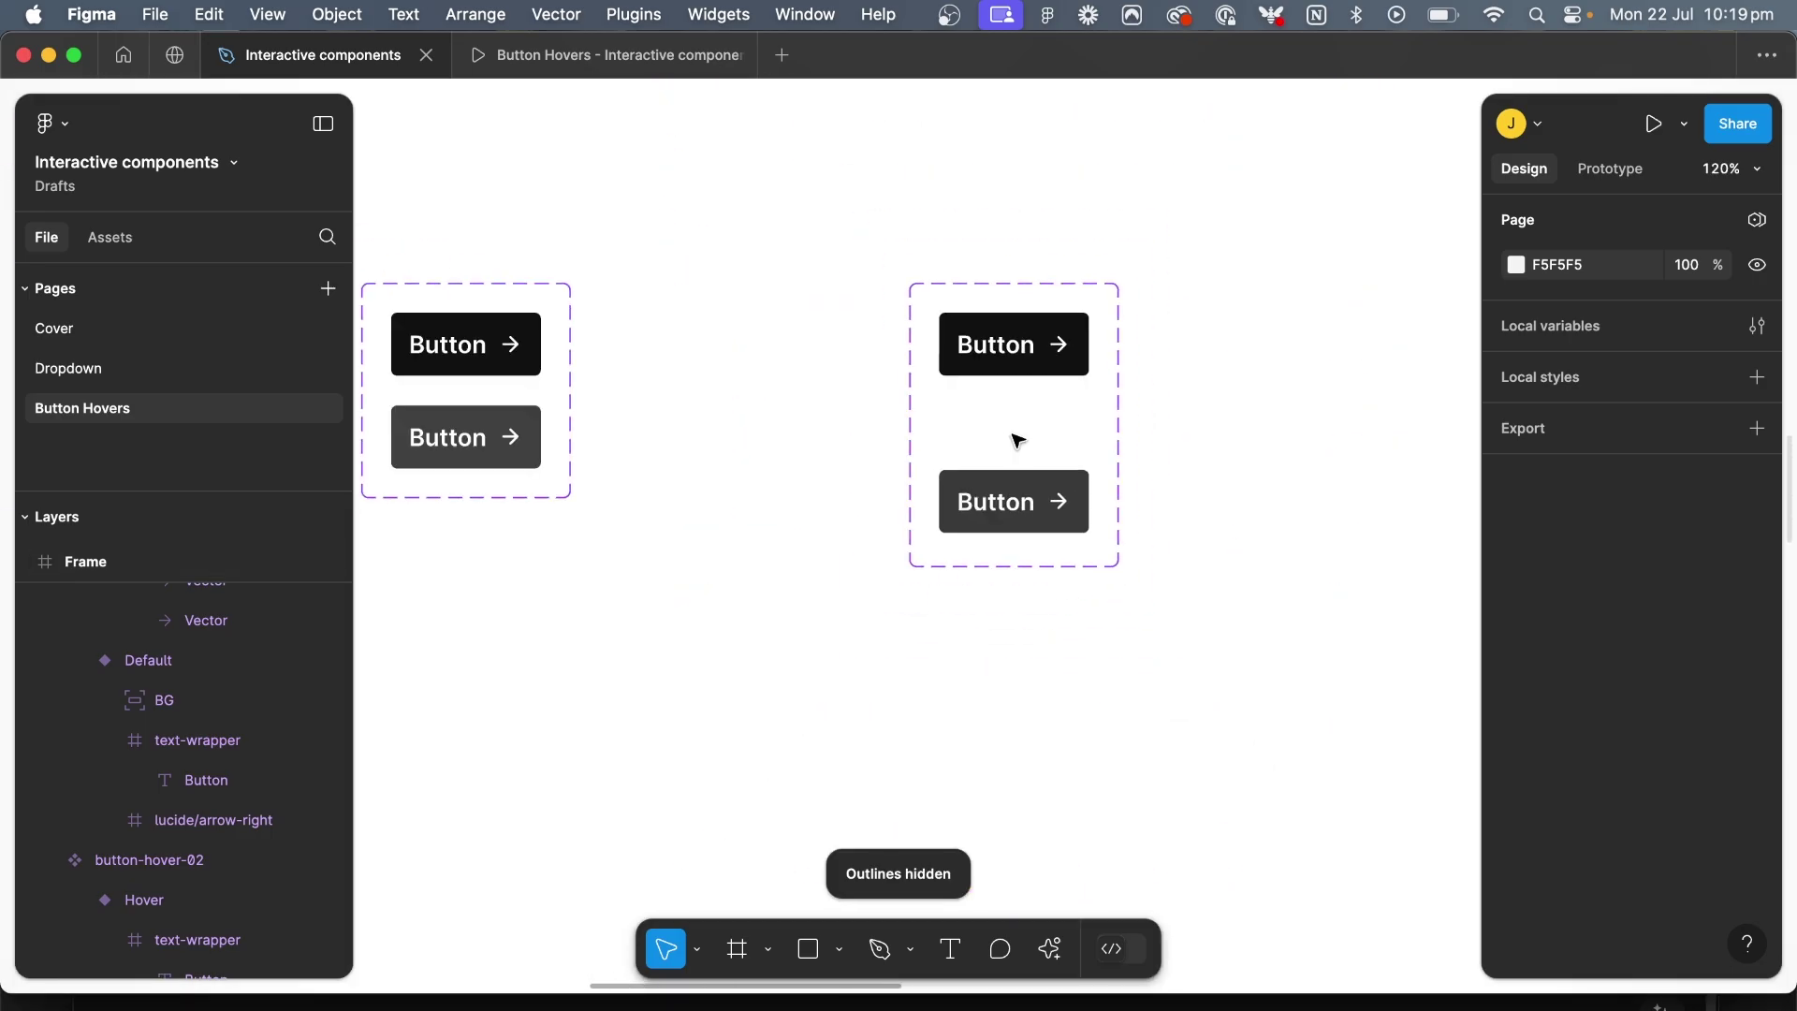
pyautogui.hscroll(10, 1009, 438)
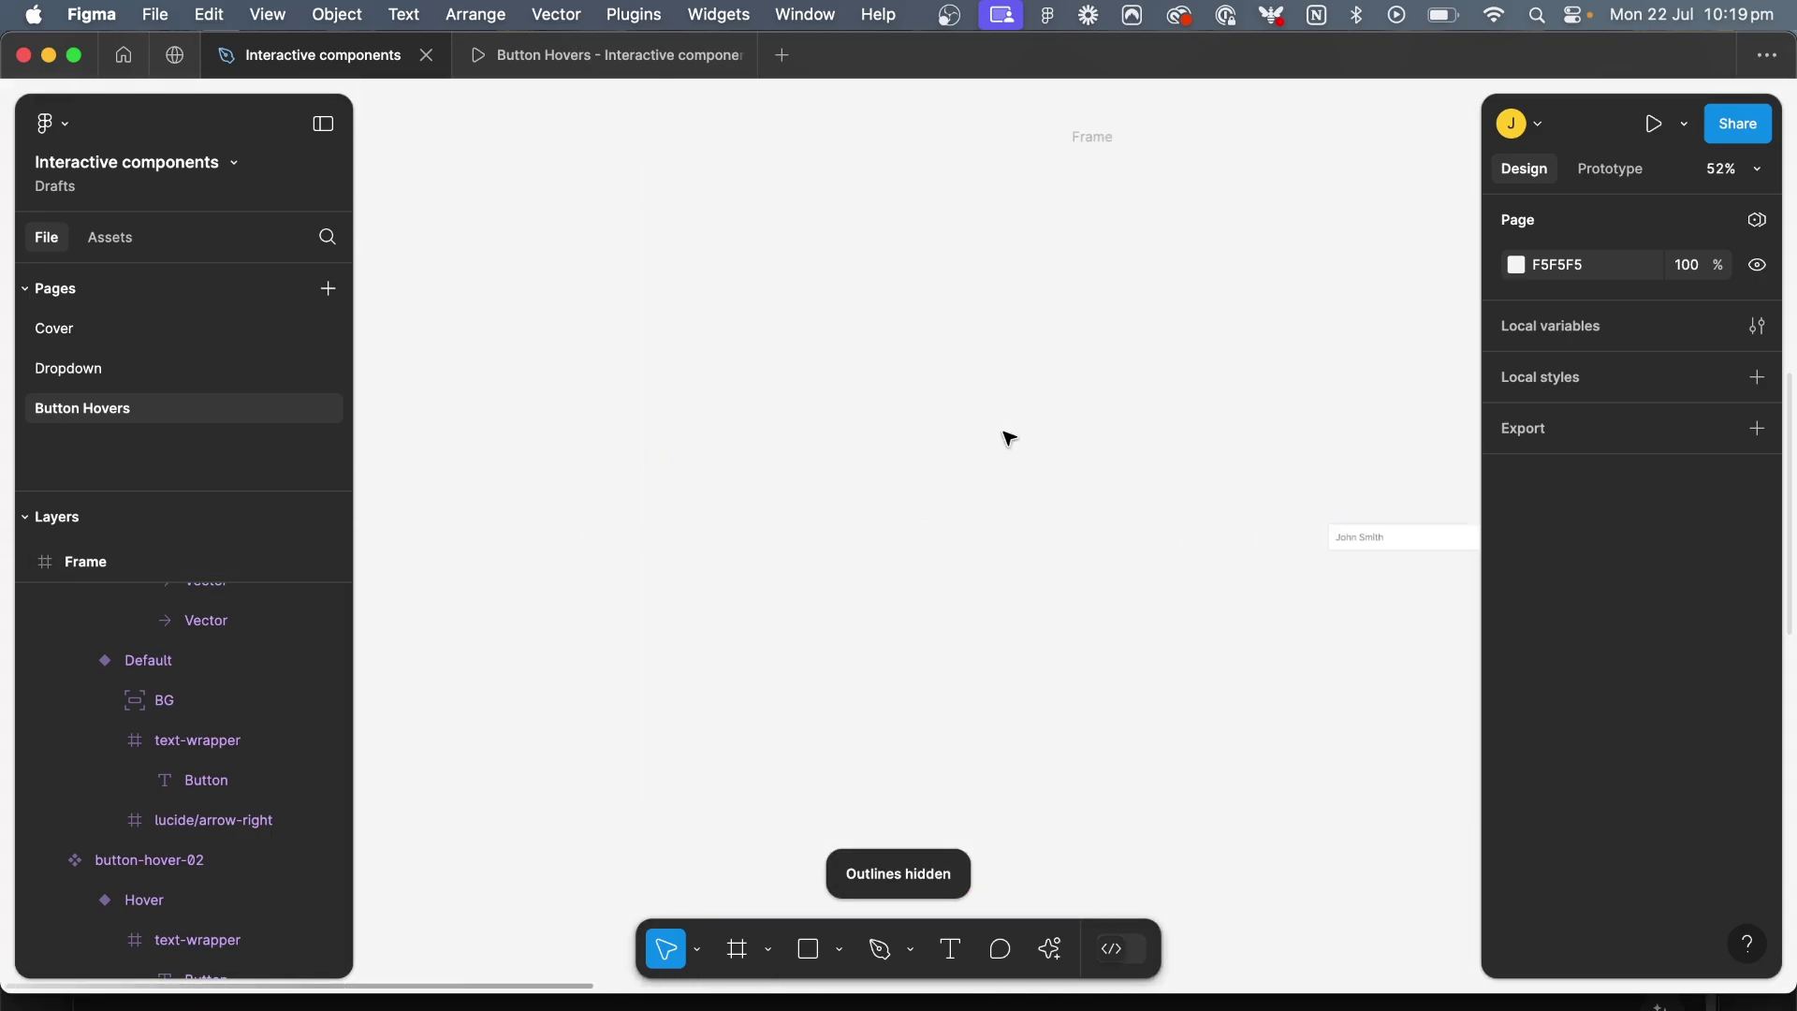
pyautogui.click(866, 321)
pyautogui.click(1653, 124)
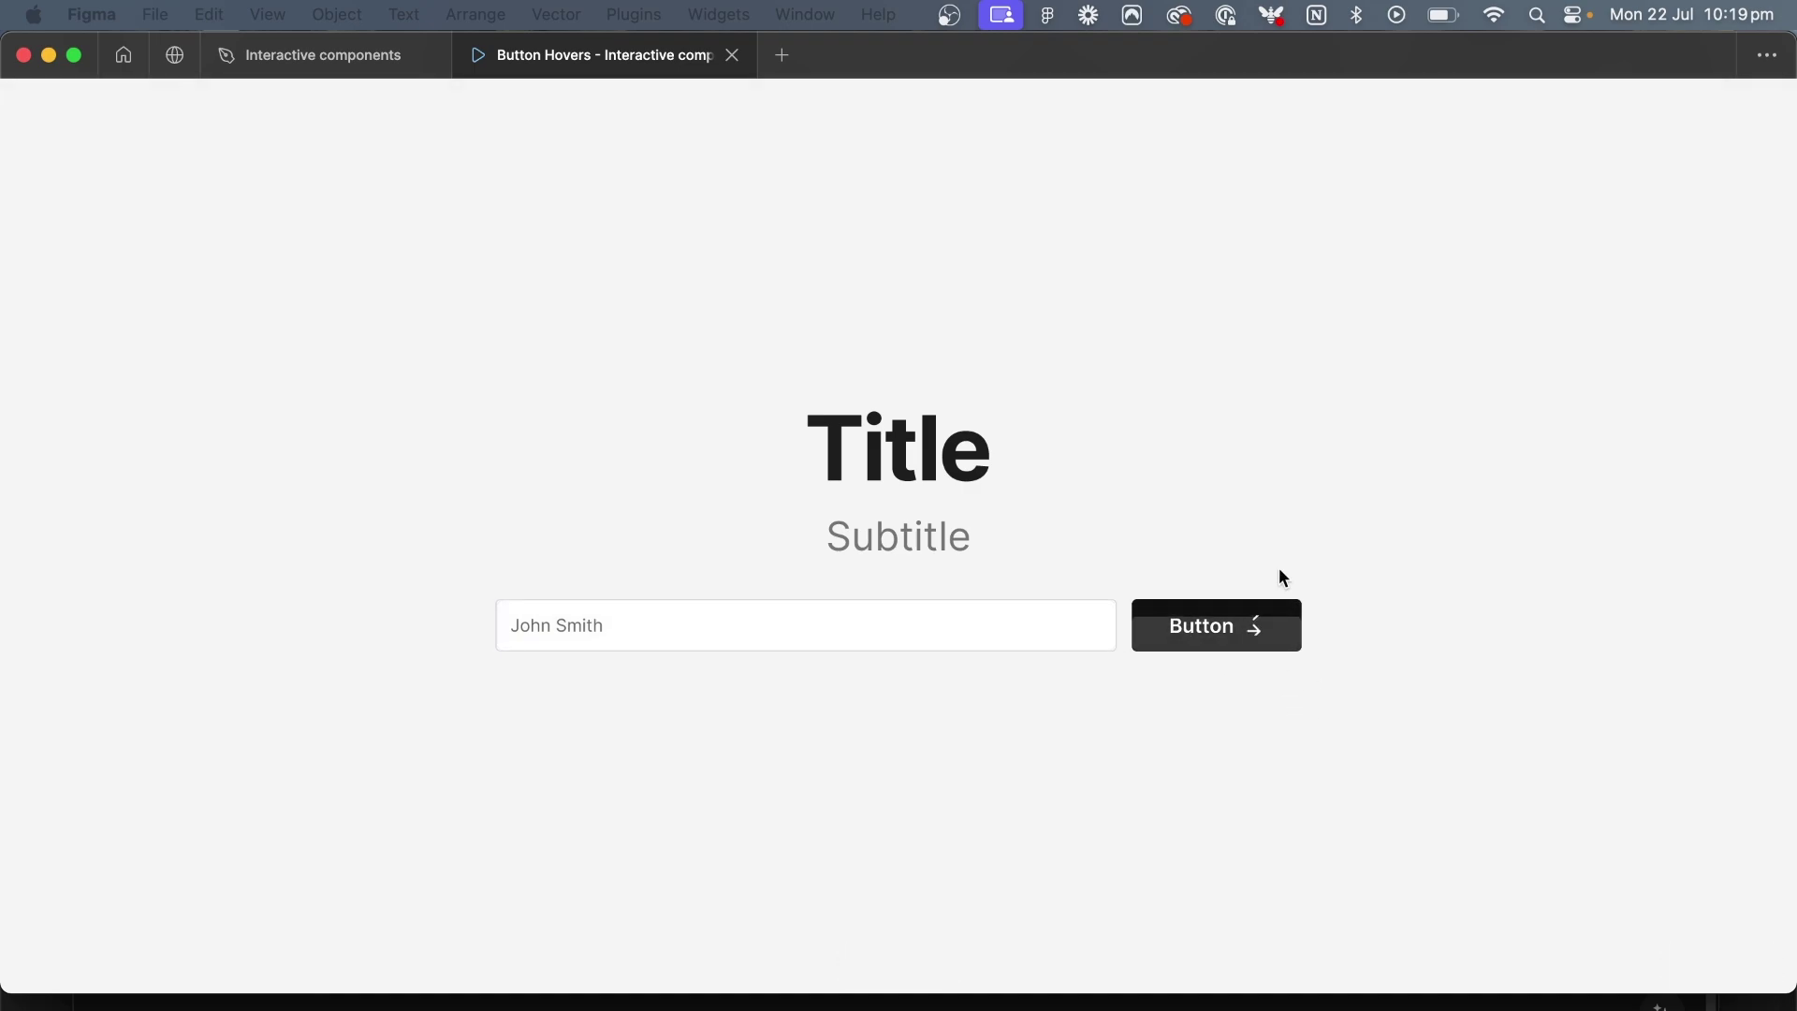
pyautogui.scroll(5, 1275, 572)
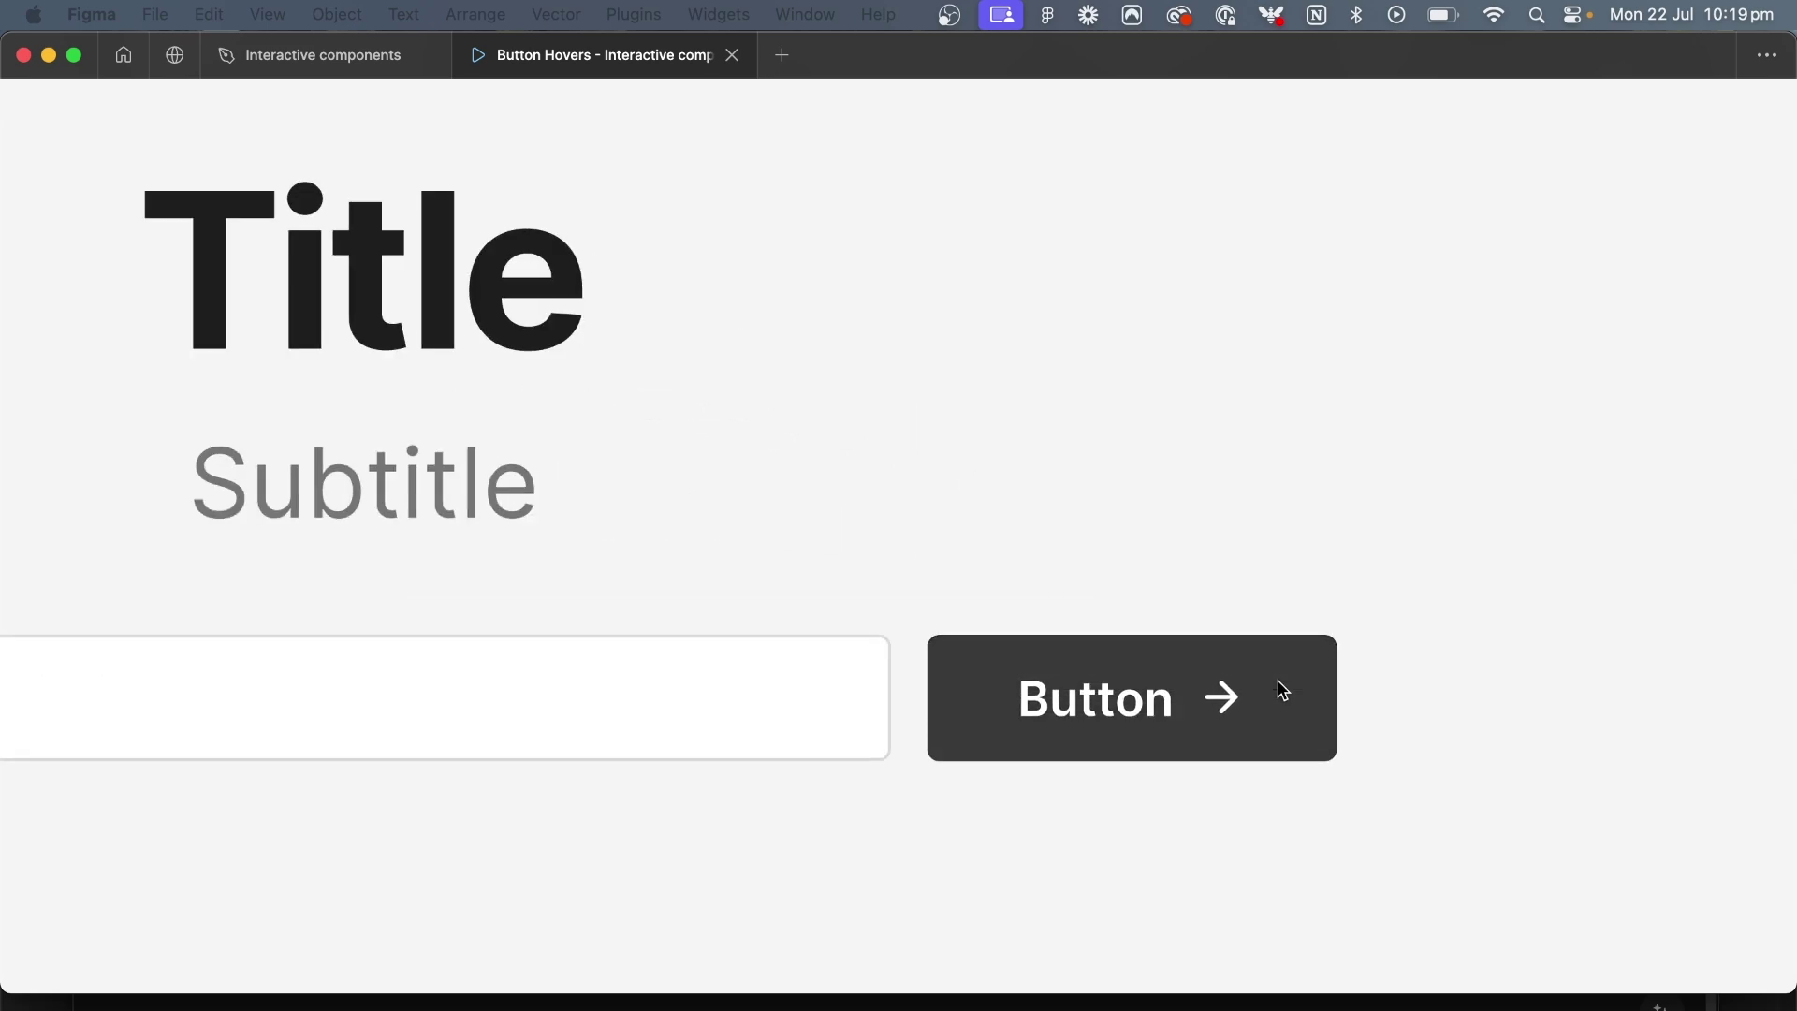